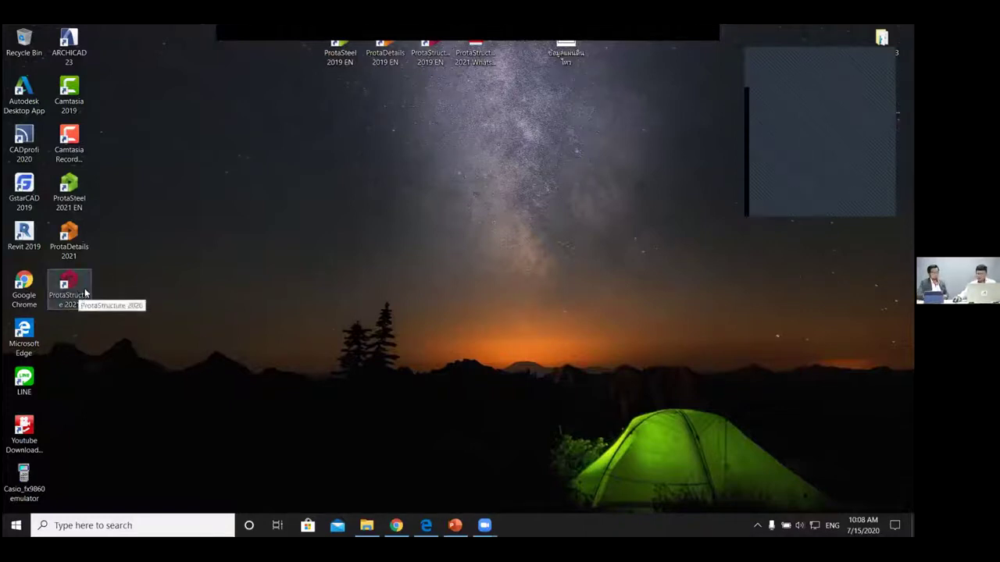
# Step: Launch ProtaStructure 2021 from the desktop
pyautogui.doubleClick(86, 292)
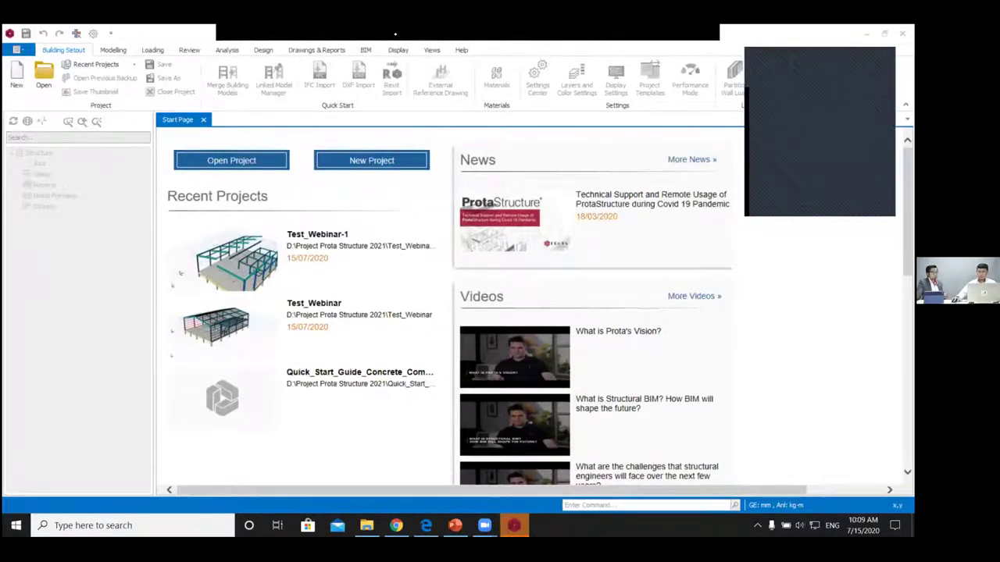
pyautogui.click(704, 55)
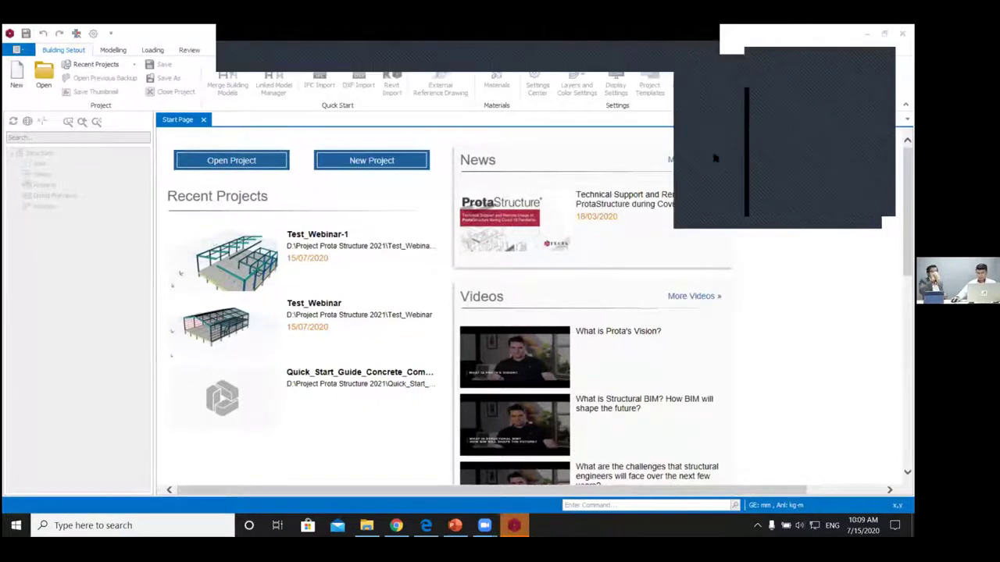
pyautogui.moveTo(719, 167); pyautogui.dragTo(578, 29)
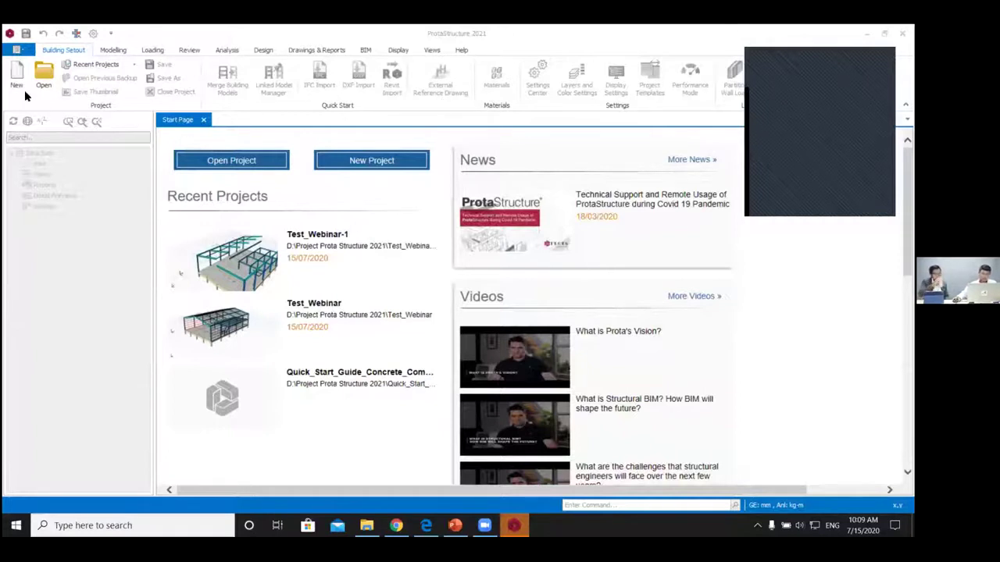
# Step: Try to create a project with the code PT-15-7-63 from the Thailand (ACI318, IBC) template by way of the Open Project dialog
pyautogui.click(217, 165)
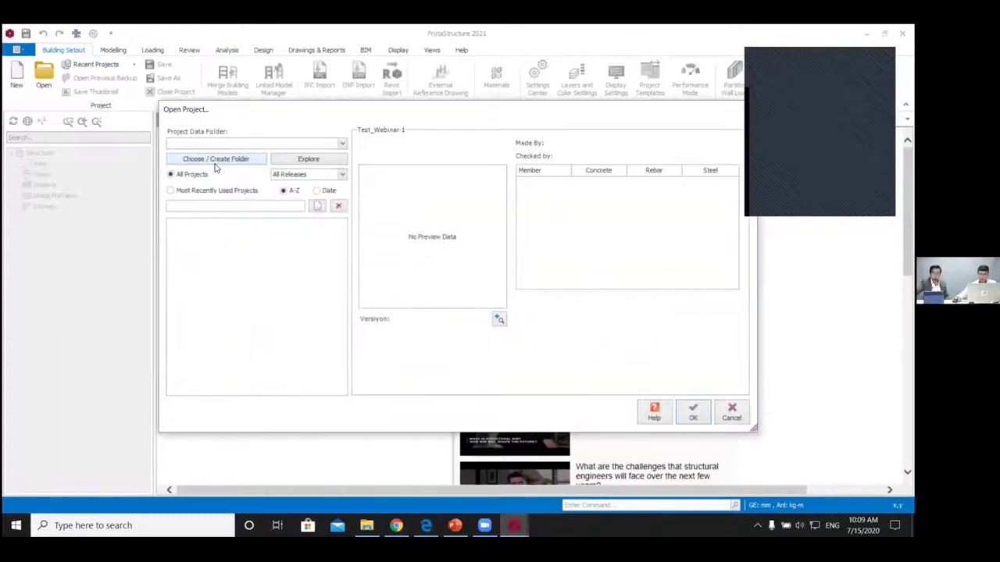
pyautogui.click(317, 206)
pyautogui.press('BackSpace')
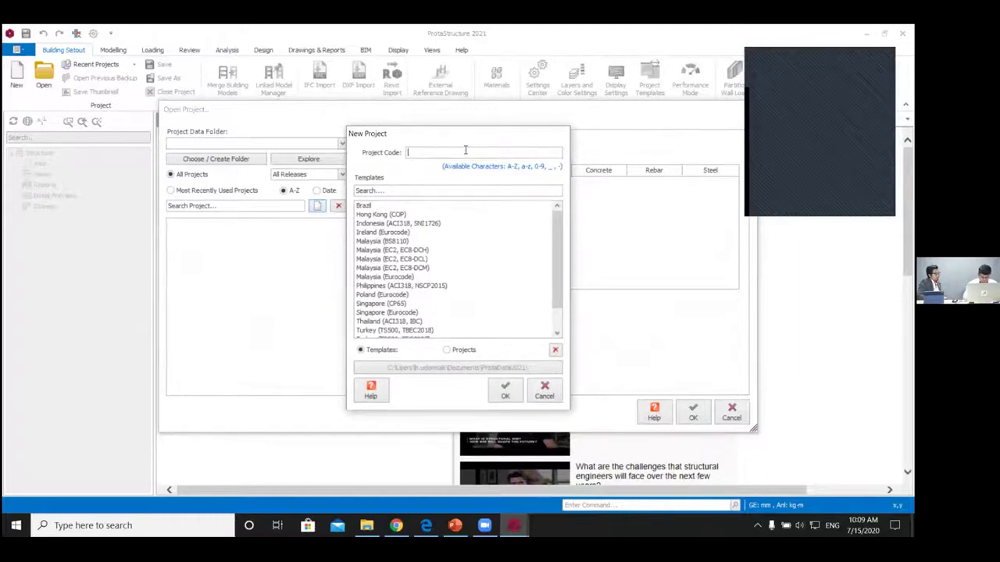
pyautogui.write('PT-')
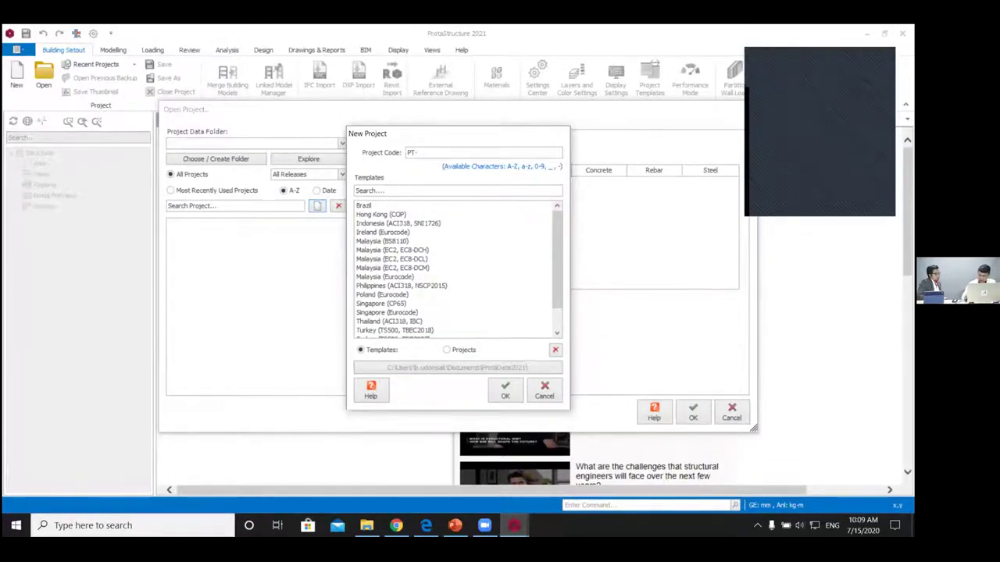
pyautogui.write('15-7')
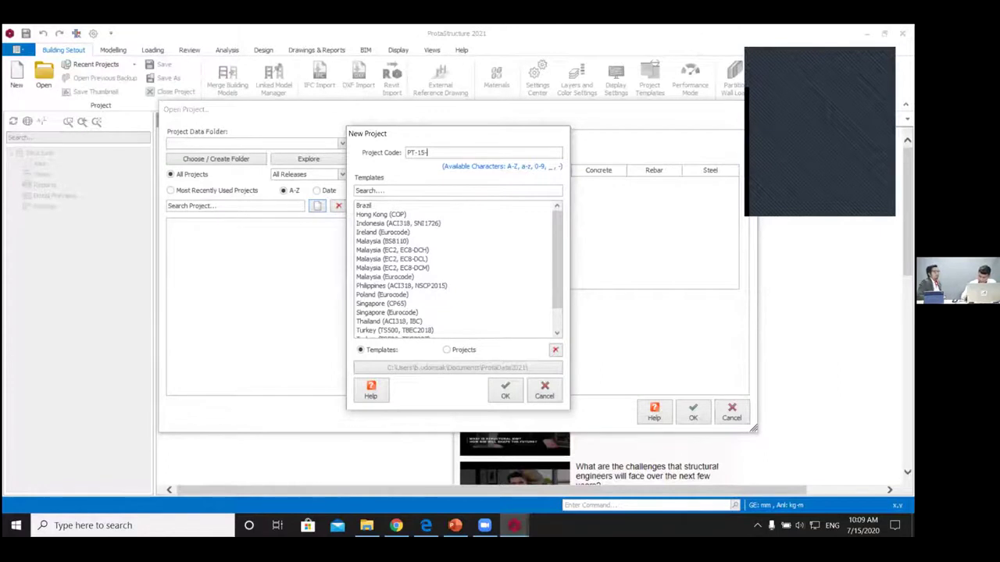
pyautogui.write('-63')
pyautogui.click(390, 321)
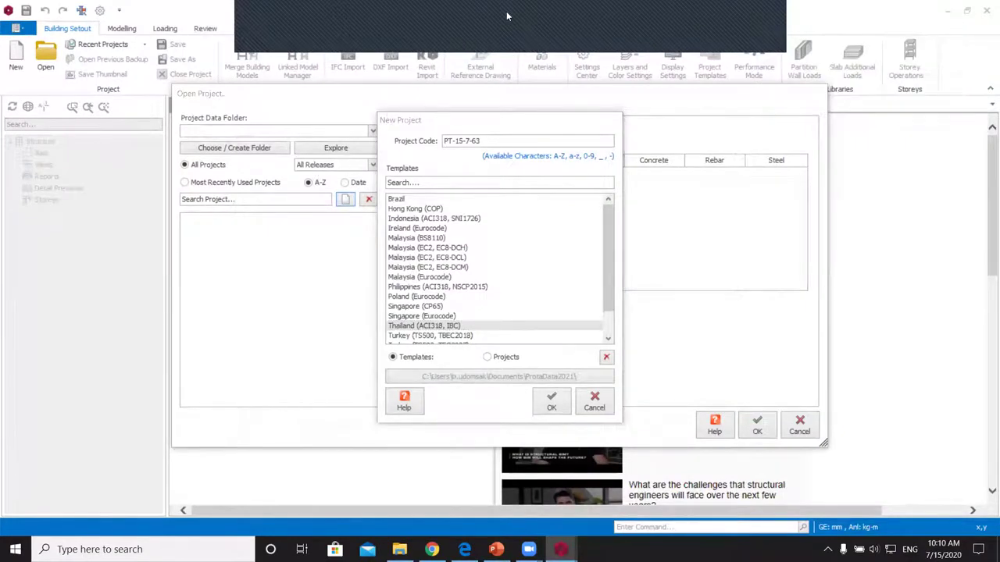
pyautogui.click(776, 37)
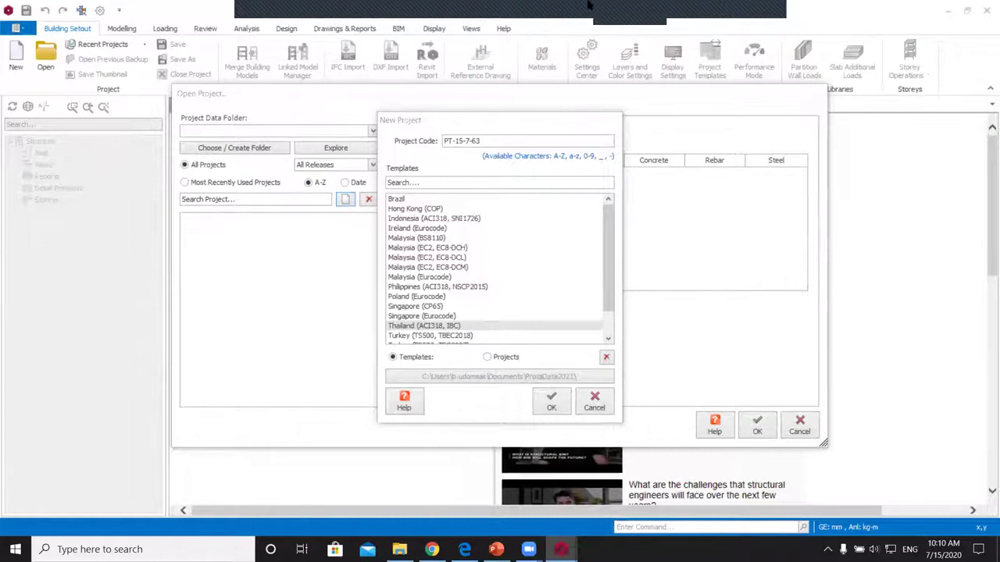
pyautogui.click(761, 21)
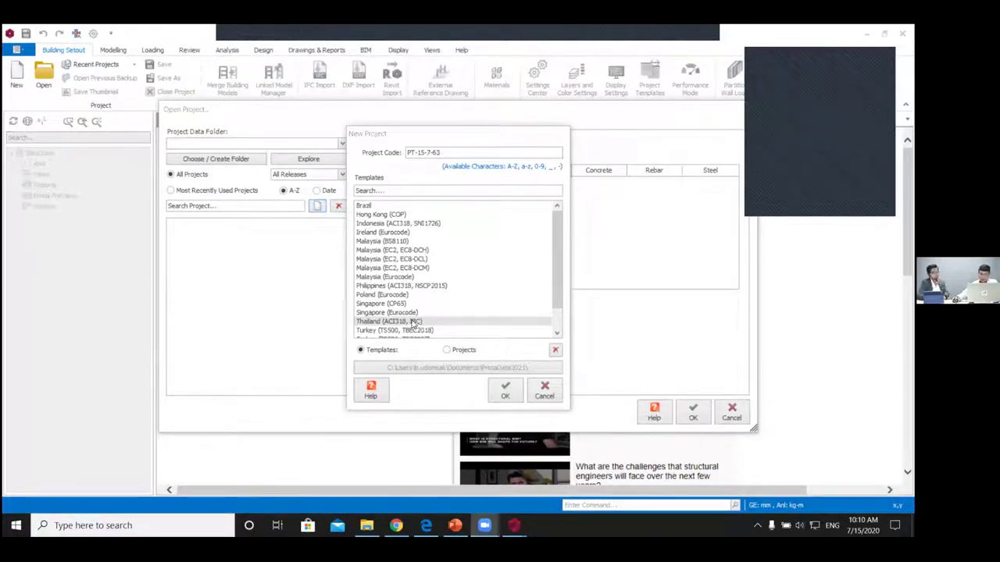
pyautogui.click(504, 396)
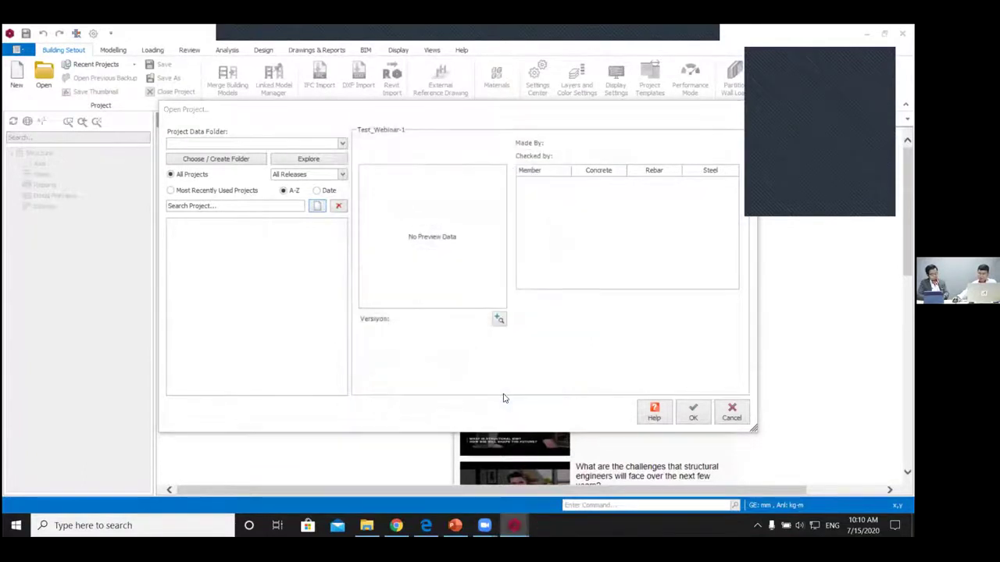
pyautogui.click(545, 303)
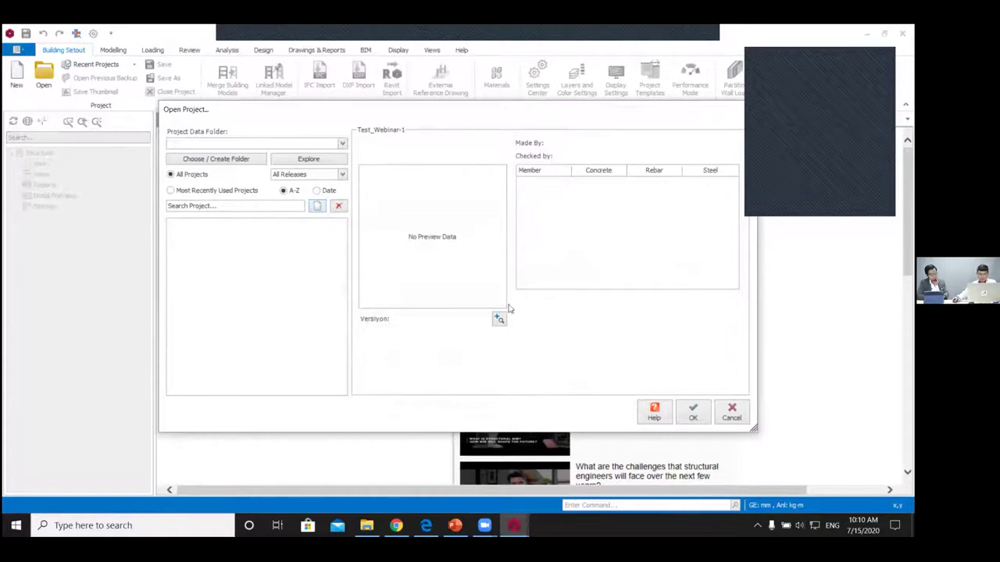
pyautogui.click(725, 411)
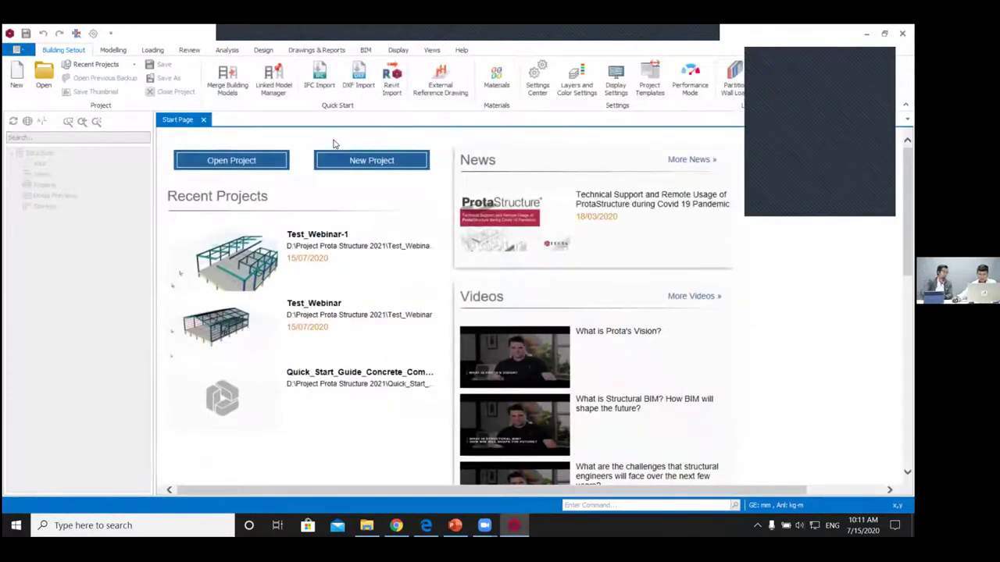
# Step: Create a new project with the code PT-15-7-63 from the Thailand (ACI318, IBC) template, agreeing to delete the empty project folder
pyautogui.scroll(-3, 386, 249)
pyautogui.scroll(3, 385, 248)
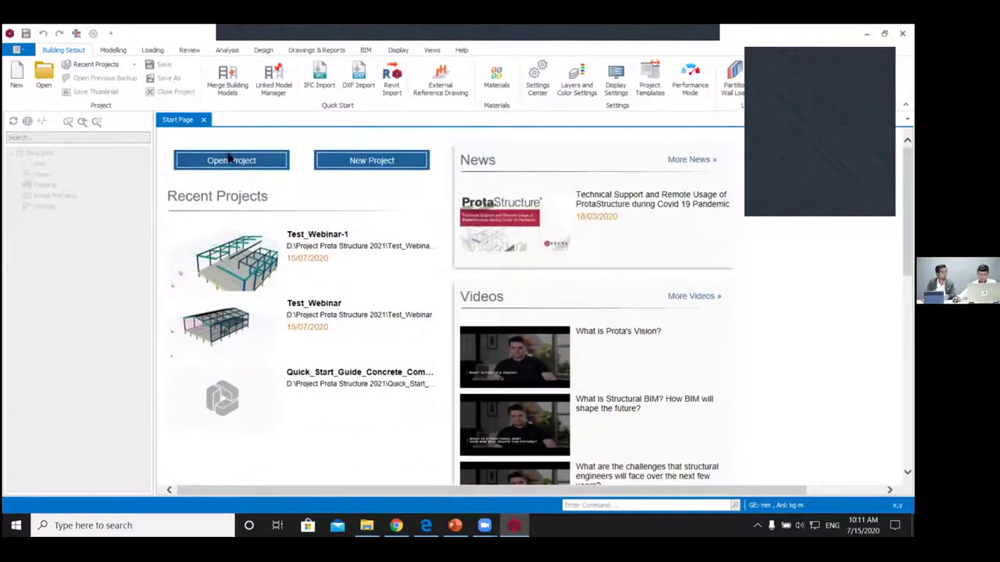
pyautogui.click(17, 78)
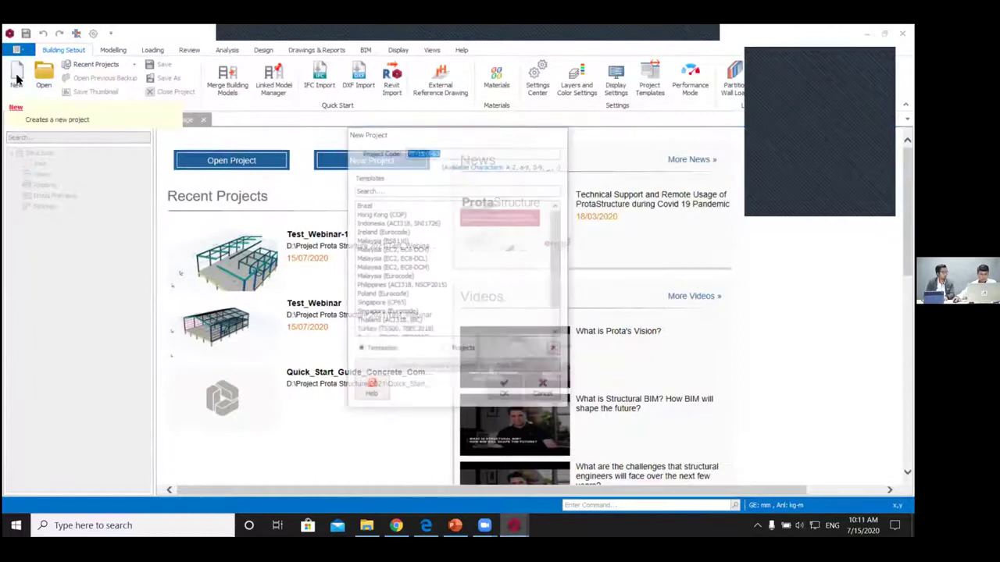
pyautogui.click(378, 322)
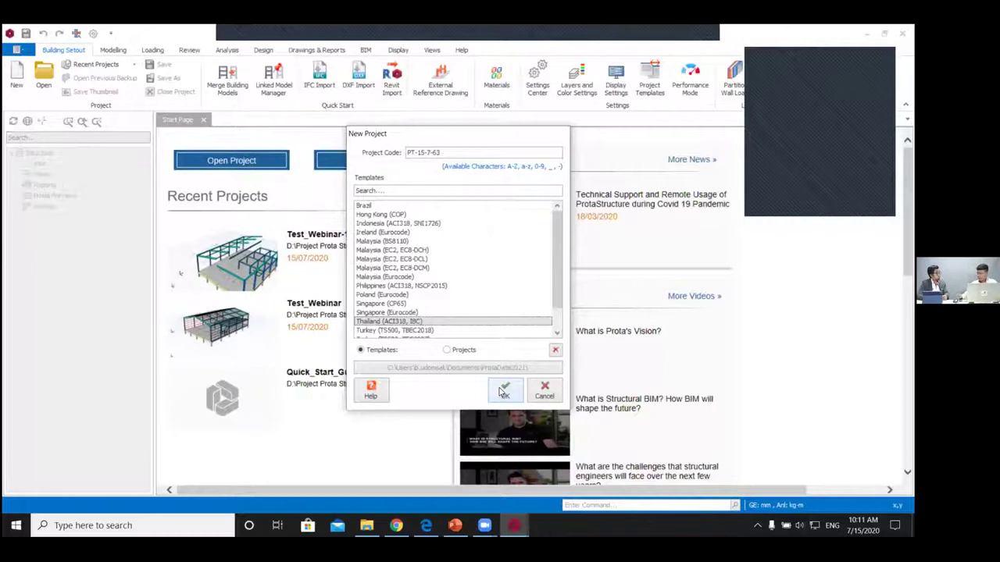
pyautogui.click(513, 390)
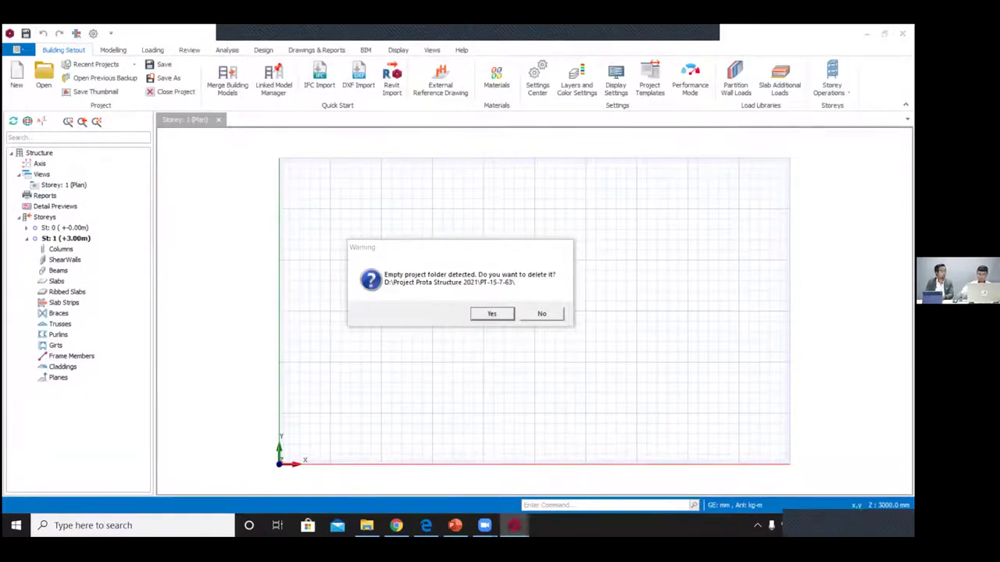
pyautogui.click(500, 313)
pyautogui.scroll(-2, 487, 284)
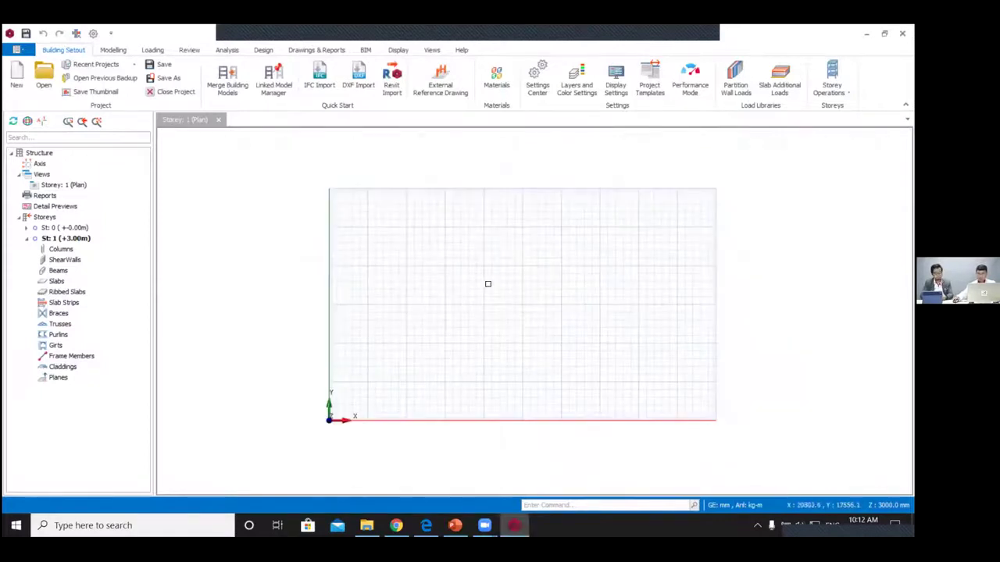
pyautogui.moveTo(487, 283); pyautogui.dragTo(444, 284, button='middle')
pyautogui.scroll(2, 443, 283)
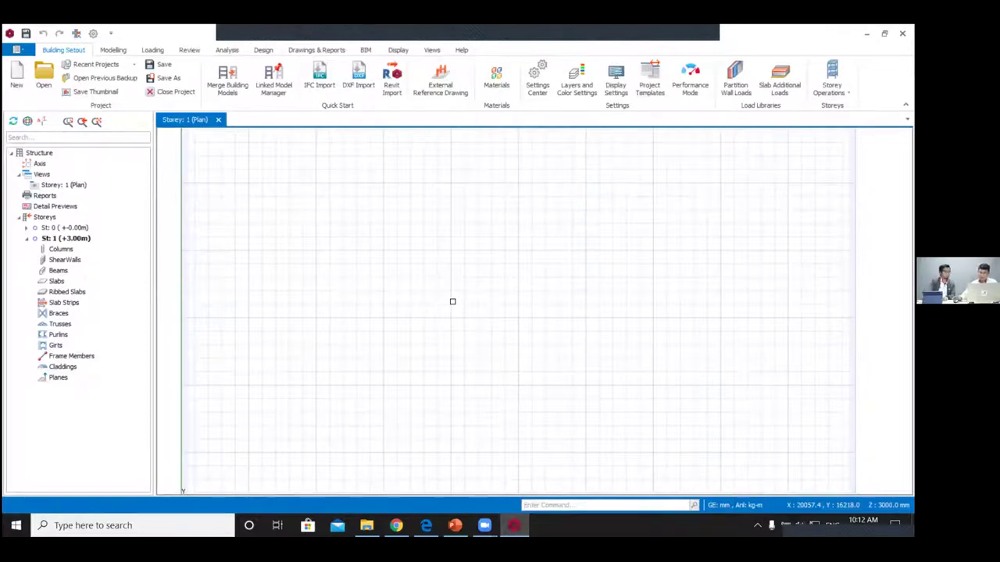
pyautogui.click(365, 51)
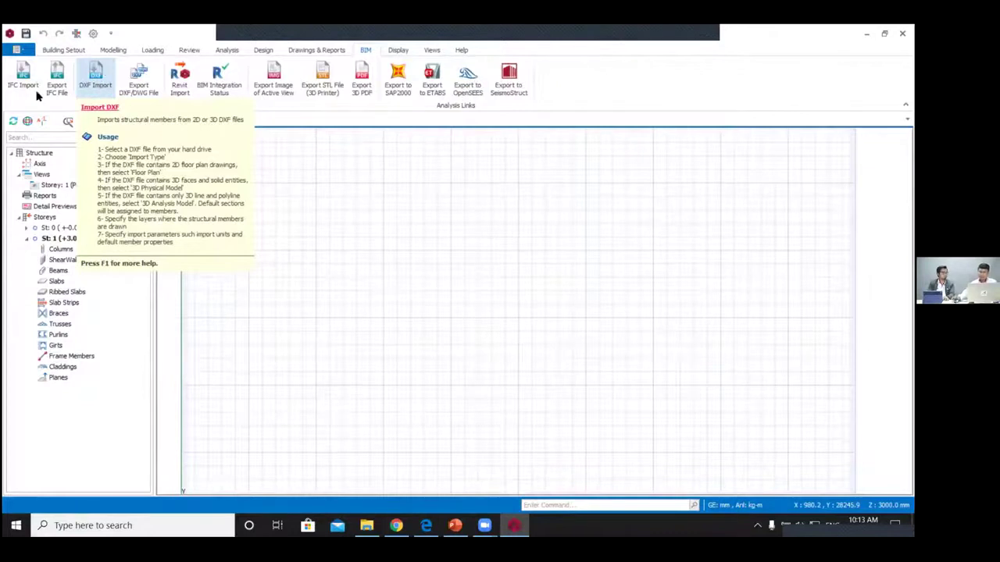
# Step: Start the Orthogonal Axis Generator and pick the grid intersection at X 5000, Y 5000 mm as the axis group's reference point
pyautogui.click(113, 50)
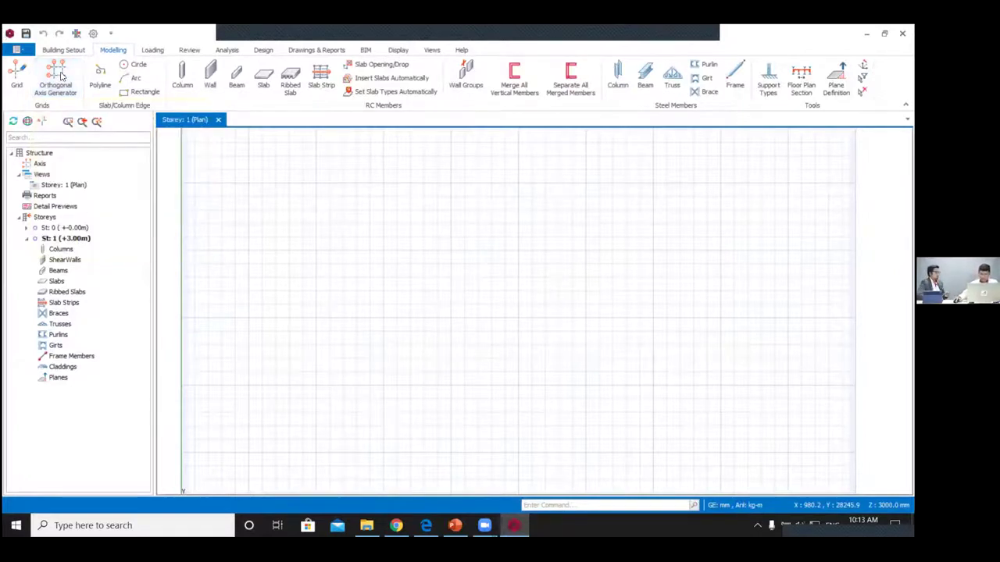
pyautogui.click(64, 76)
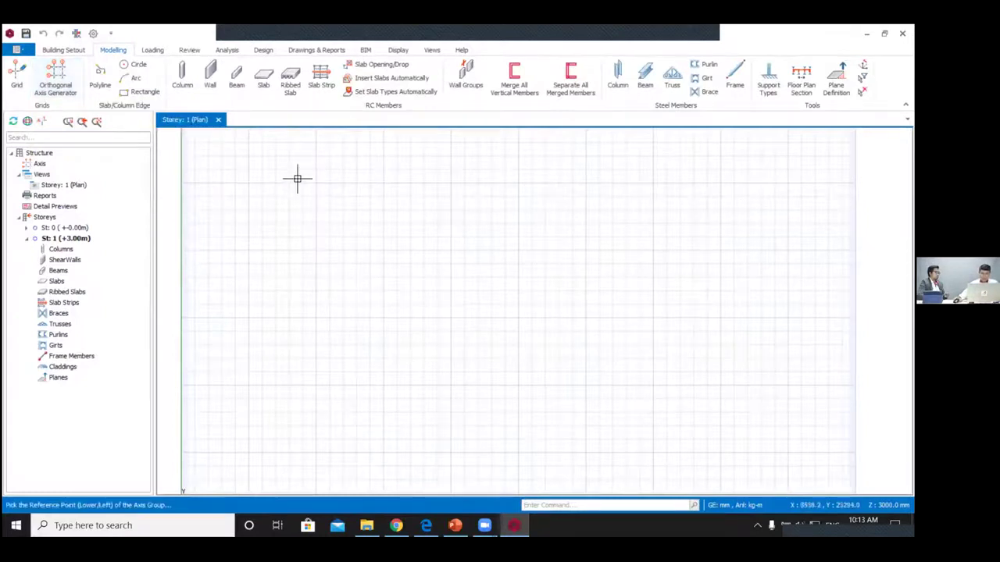
pyautogui.scroll(-3, 267, 405)
pyautogui.scroll(4, 267, 405)
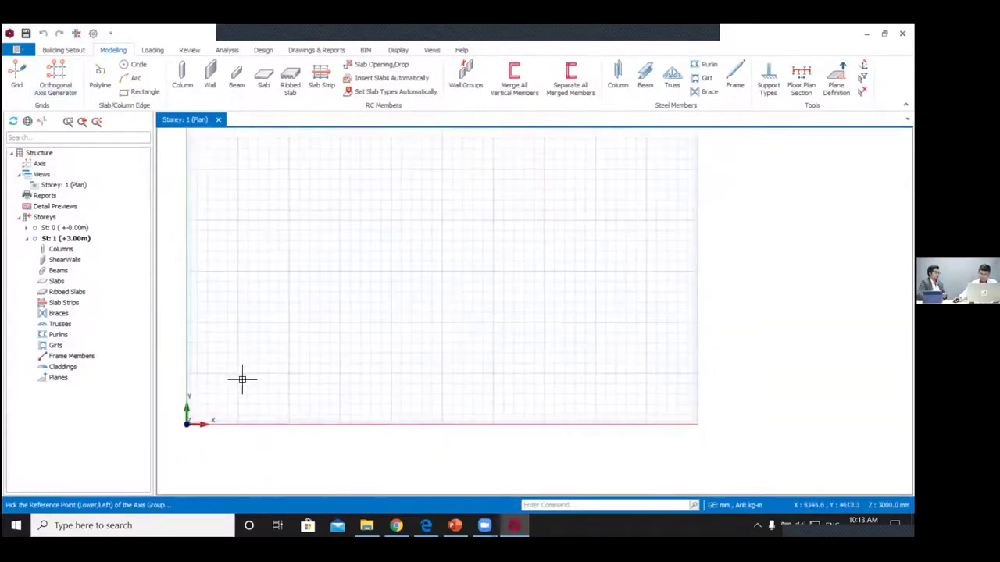
pyautogui.click(237, 373)
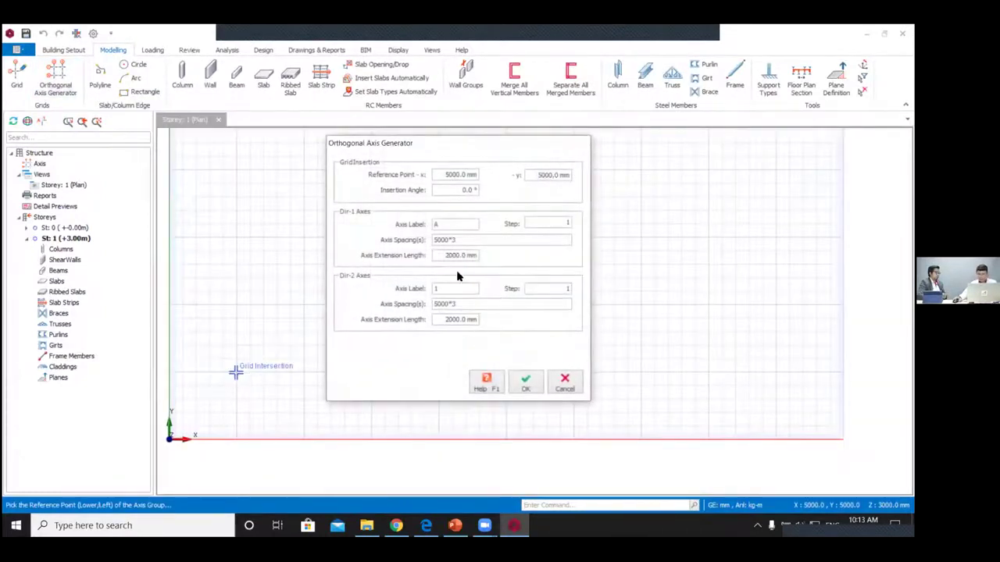
# Step: Generate the orthogonal axes with a Dir-1 spacing of 6000*5 and a Dir-2 spacing of 5000*4
pyautogui.moveTo(464, 239); pyautogui.dragTo(406, 242)
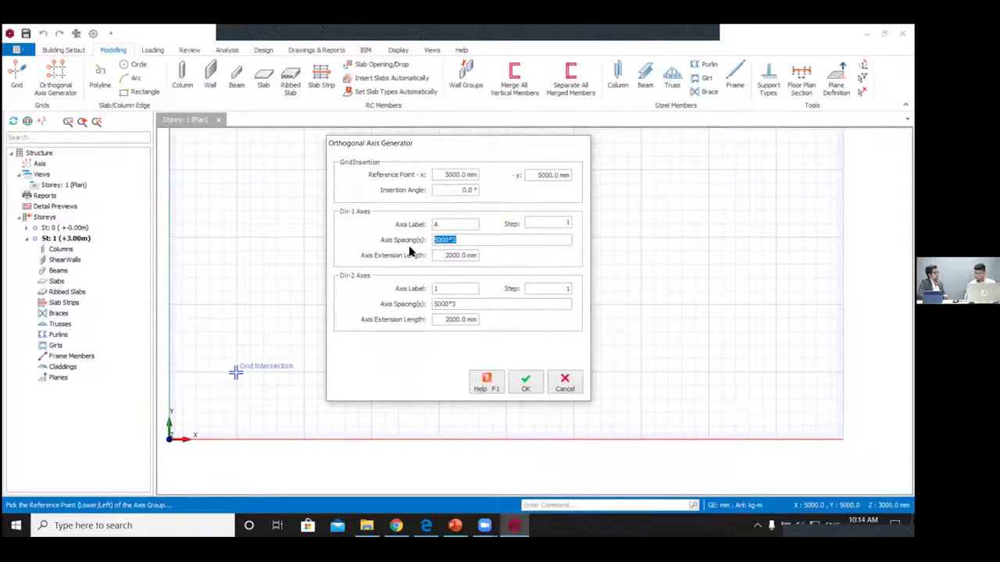
pyautogui.press('BackSpace')
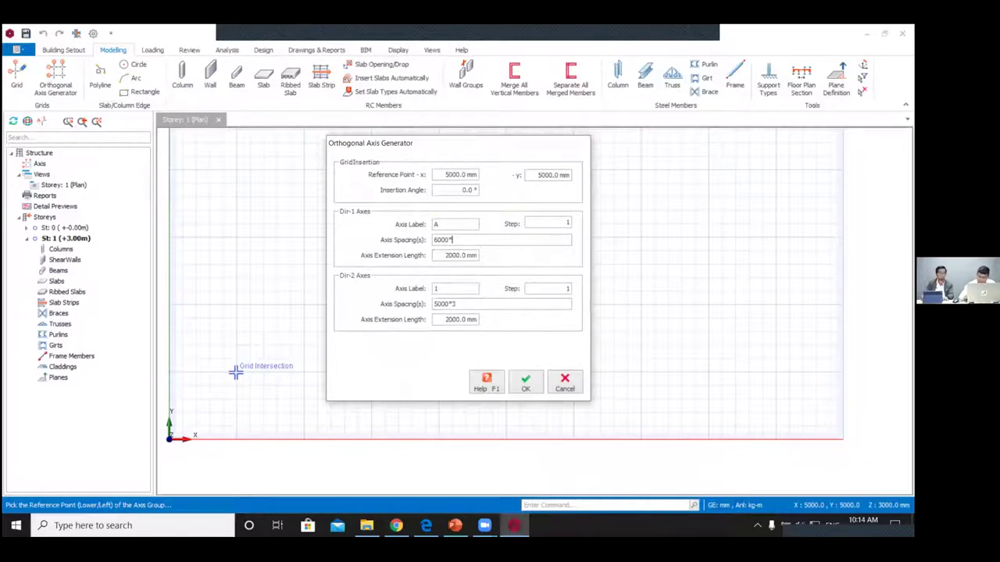
pyautogui.moveTo(471, 303); pyautogui.dragTo(412, 310)
pyautogui.press('BackSpace')
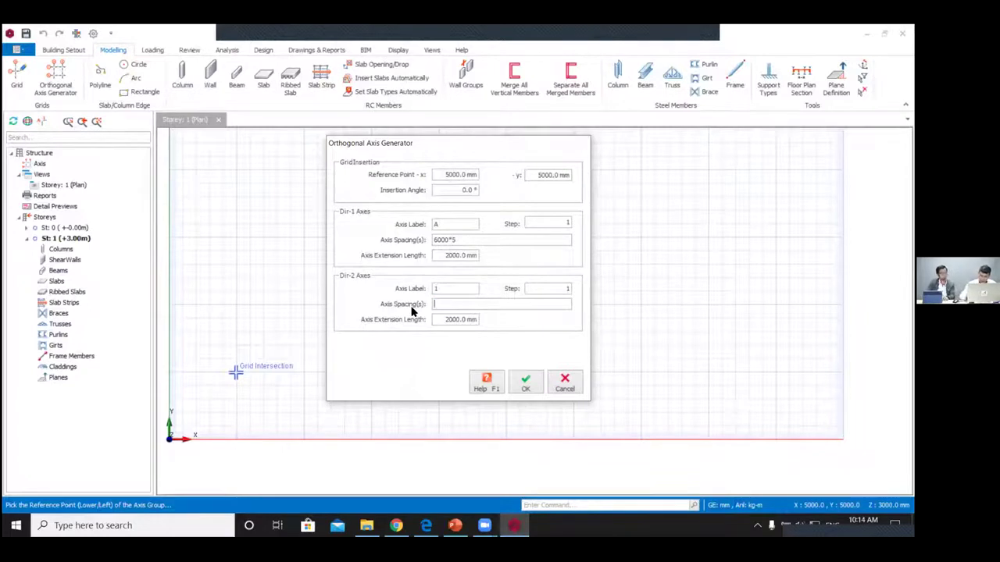
pyautogui.write('5000*4')
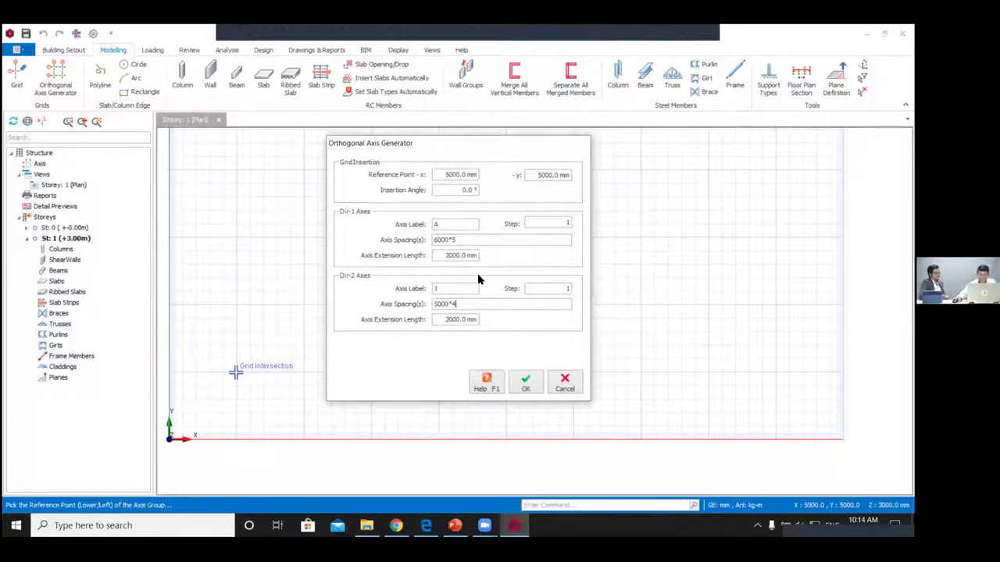
pyautogui.click(528, 382)
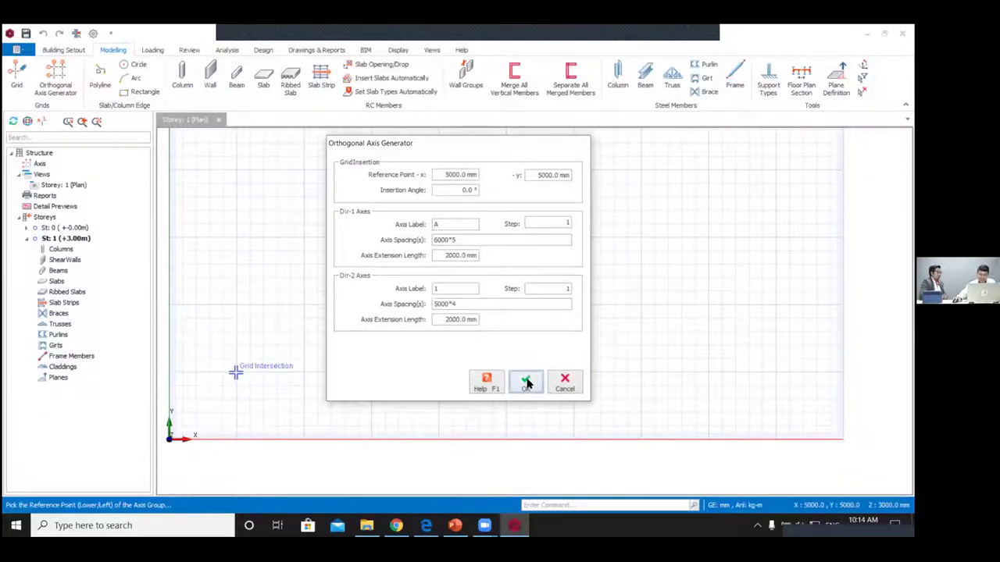
pyautogui.scroll(-3, 516, 373)
pyautogui.moveTo(515, 369); pyautogui.dragTo(521, 401, button='middle')
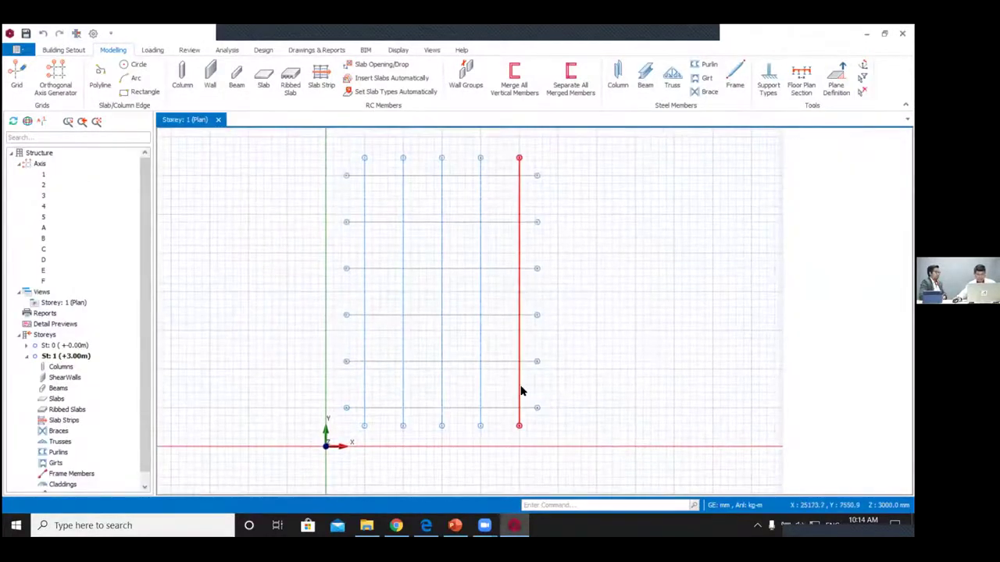
# Step: Start a reinforced concrete column and set its section to b1 600 mm by b2 300 mm
pyautogui.click(182, 78)
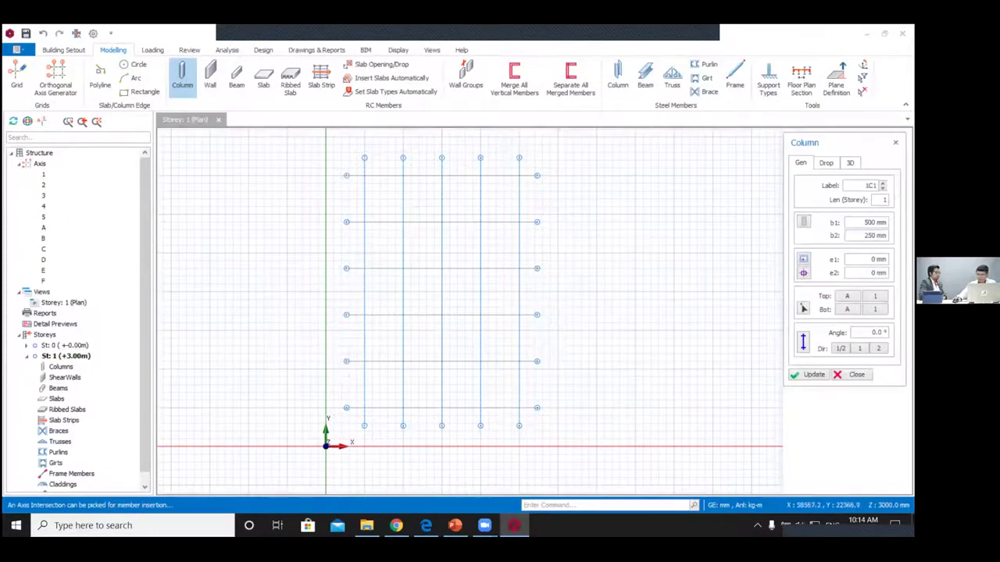
pyautogui.doubleClick(867, 222)
pyautogui.write('600')
pyautogui.press('Tab')
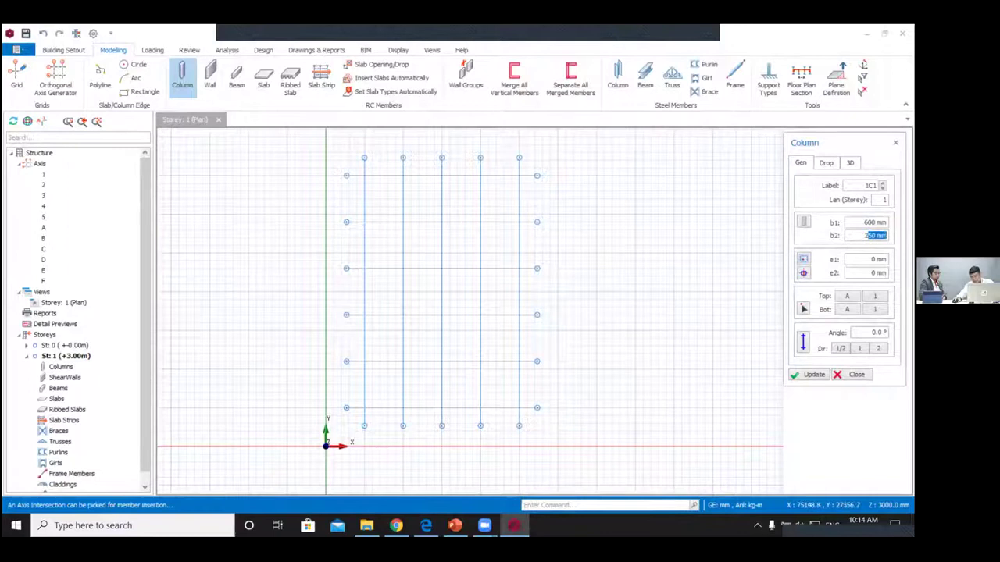
pyautogui.write('300')
# Step: Insert columns at all axis intersections along the two outer axes 1 and 5 of the storey 1 plan
pyautogui.moveTo(482, 247); pyautogui.dragTo(429, 226, button='middle')
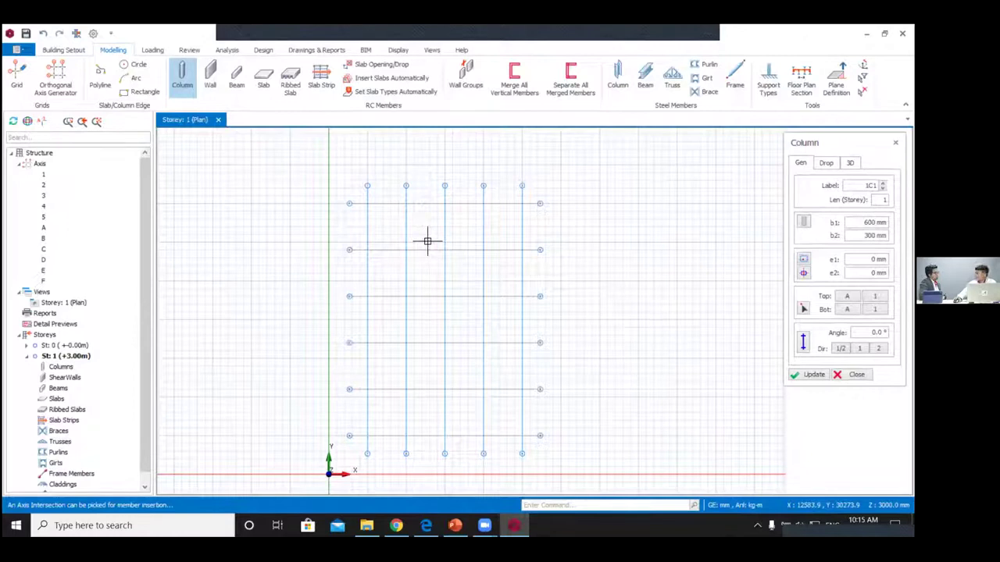
pyautogui.moveTo(415, 247); pyautogui.dragTo(404, 230, button='middle')
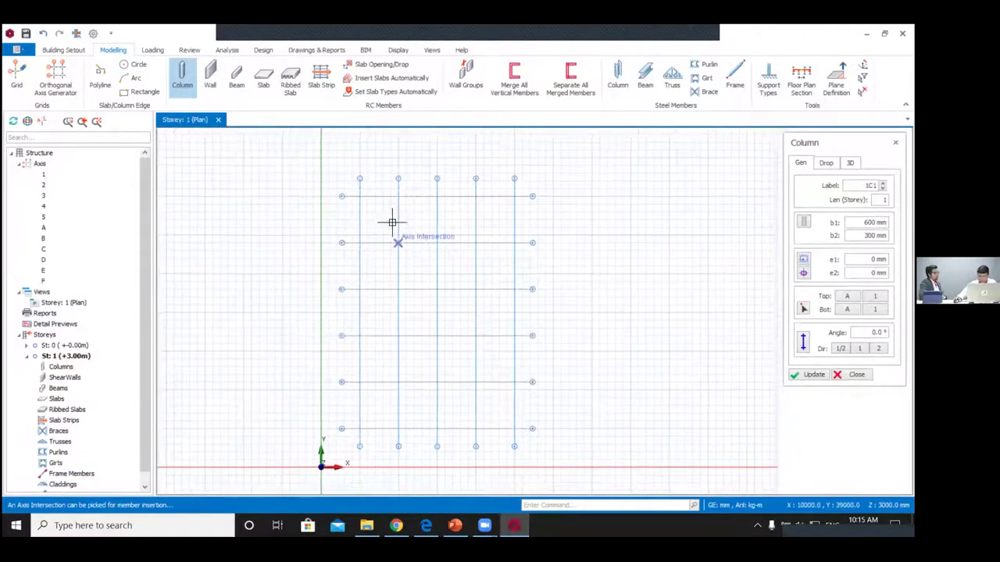
pyautogui.moveTo(346, 178); pyautogui.dragTo(390, 425)
pyautogui.moveTo(501, 173); pyautogui.dragTo(524, 425)
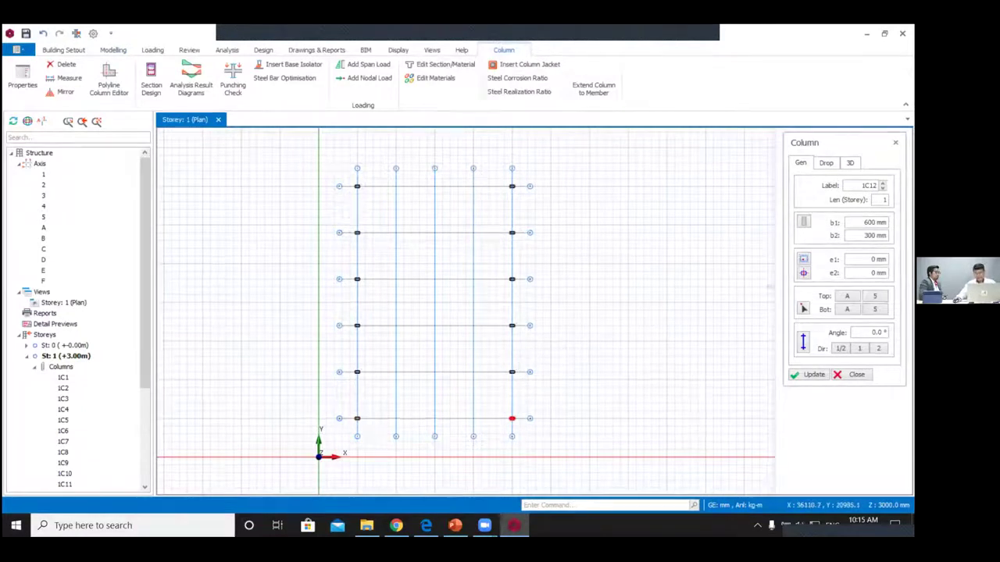
# Step: Set the column section's b1 to 300 mm and insert 300 by 300 mm columns at all intersections along inner axes 2 to 4
pyautogui.click(875, 222)
pyautogui.write('3')
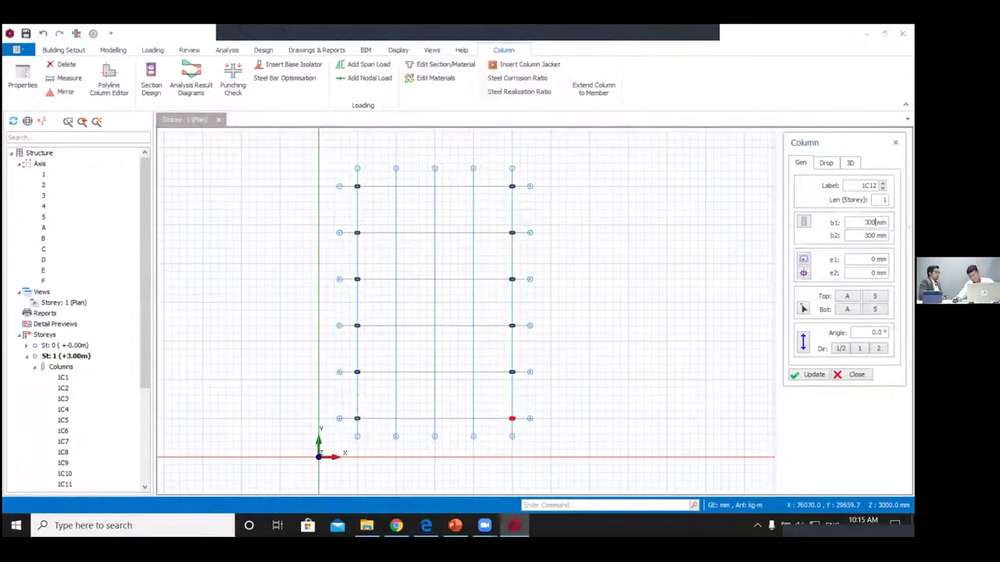
pyautogui.moveTo(386, 180); pyautogui.dragTo(492, 419)
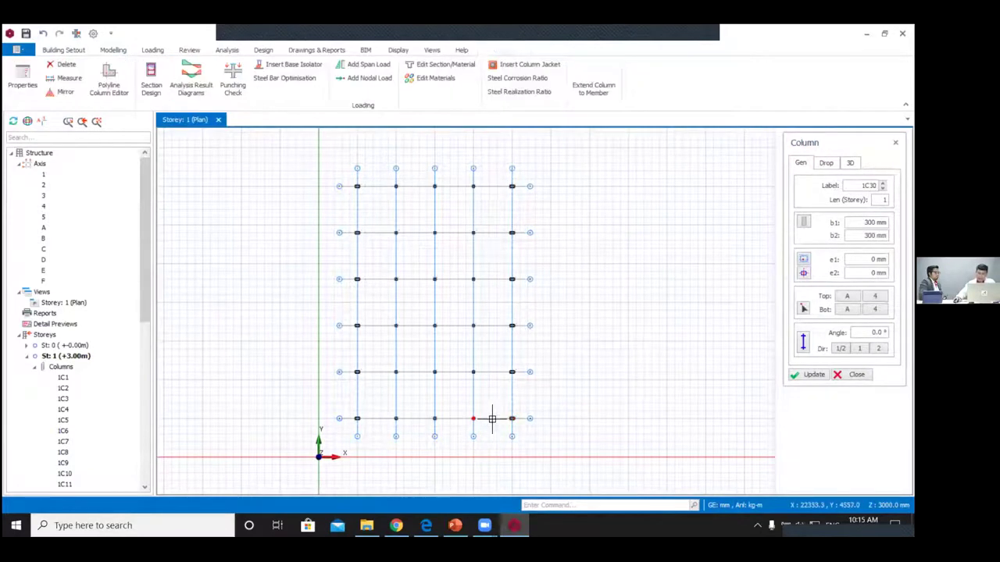
pyautogui.scroll(2, 404, 292)
pyautogui.scroll(-2, 446, 276)
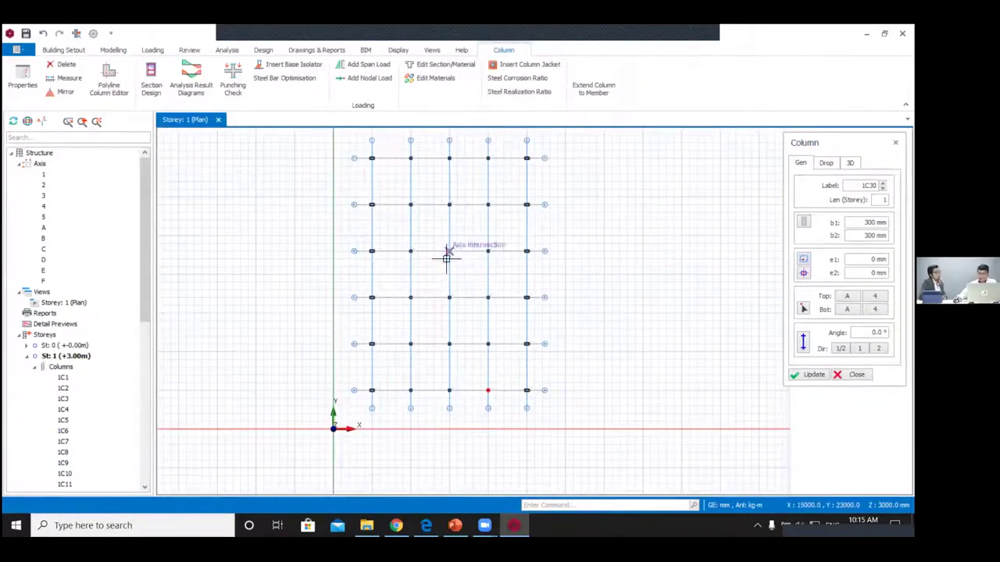
pyautogui.scroll(2, 441, 277)
pyautogui.moveTo(439, 274); pyautogui.dragTo(431, 296, button='middle')
pyautogui.scroll(-2, 430, 296)
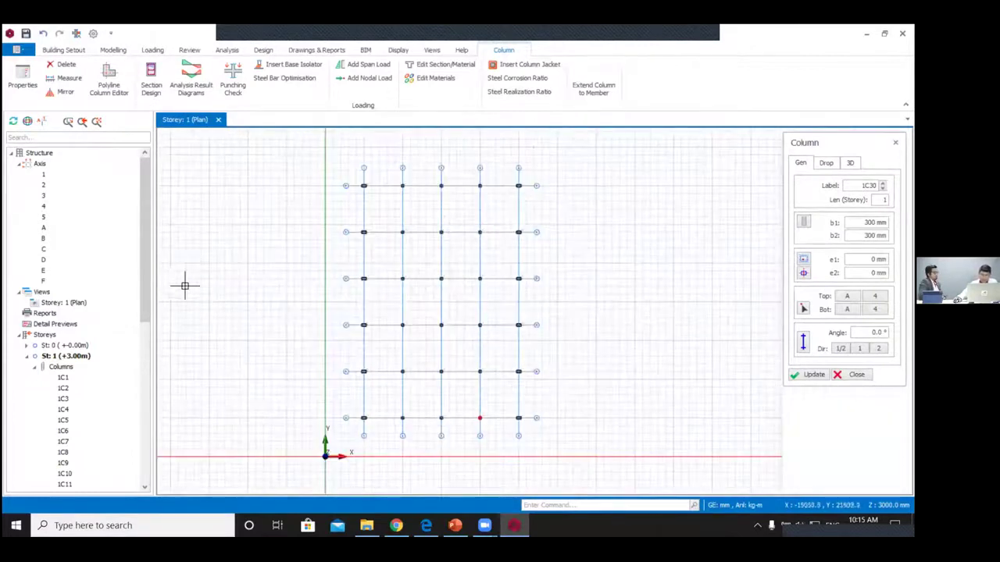
pyautogui.scroll(-2, 355, 287)
pyautogui.moveTo(360, 289); pyautogui.dragTo(373, 266, button='middle')
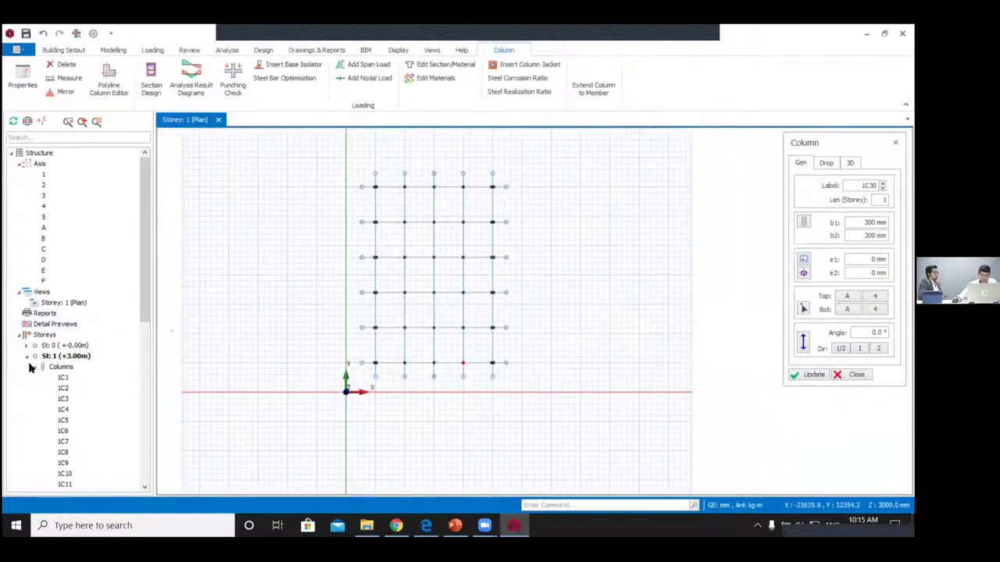
# Step: Collapse storey 1 in the structure tree and open a 3D physical model view showing the columns
pyautogui.click(26, 356)
pyautogui.scroll(2, 352, 328)
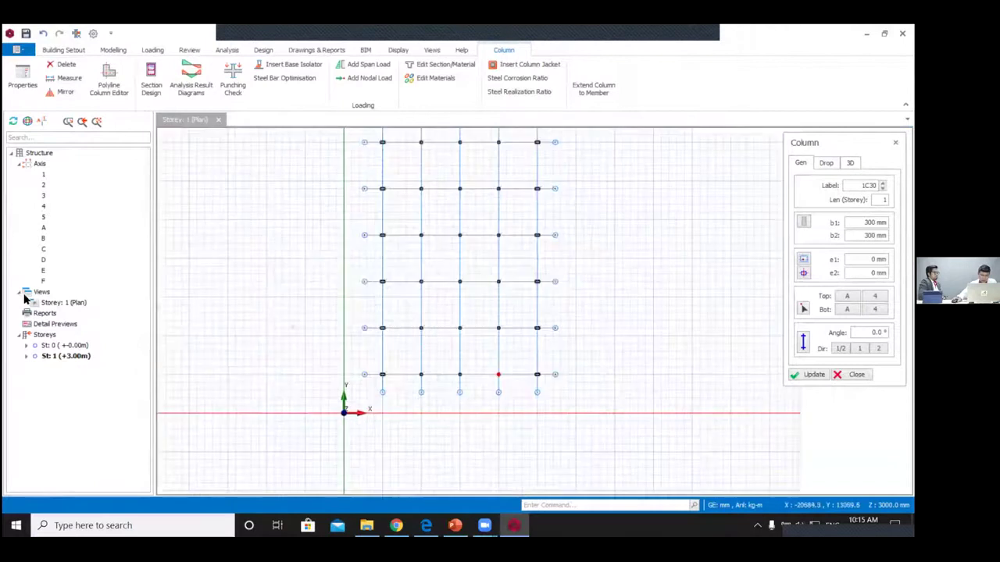
pyautogui.rightClick(40, 293)
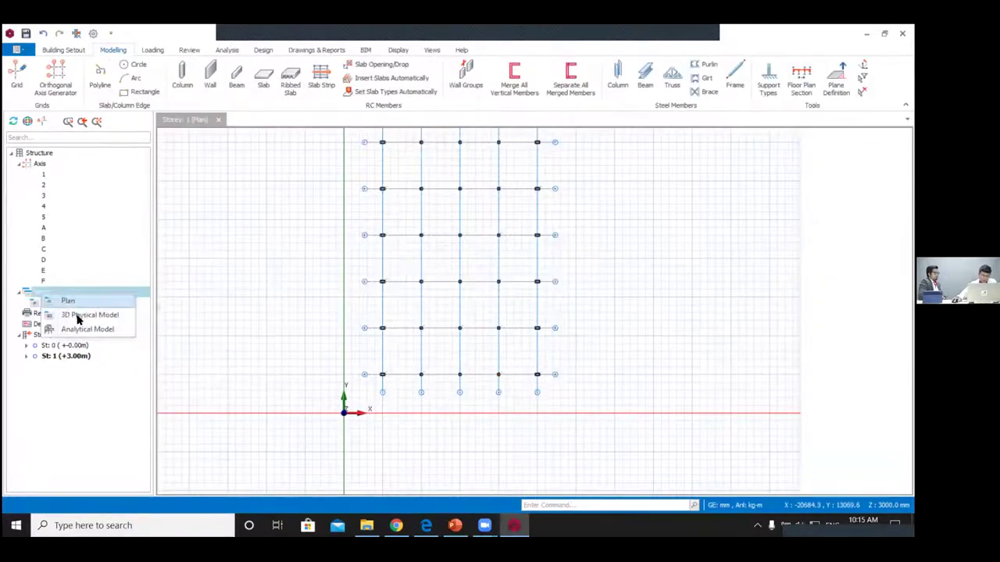
pyautogui.click(78, 319)
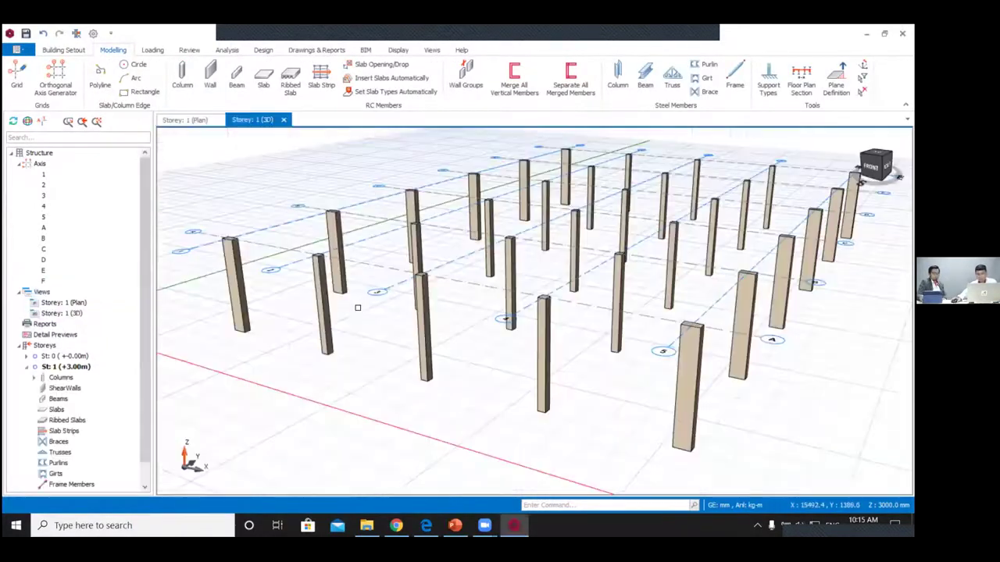
pyautogui.scroll(-2, 475, 319)
pyautogui.moveTo(475, 319)
pyautogui.mouseDown(button='middle')
pyautogui.moveTo(509, 330)
pyautogui.moveTo(457, 335)
pyautogui.mouseUp(button='middle')
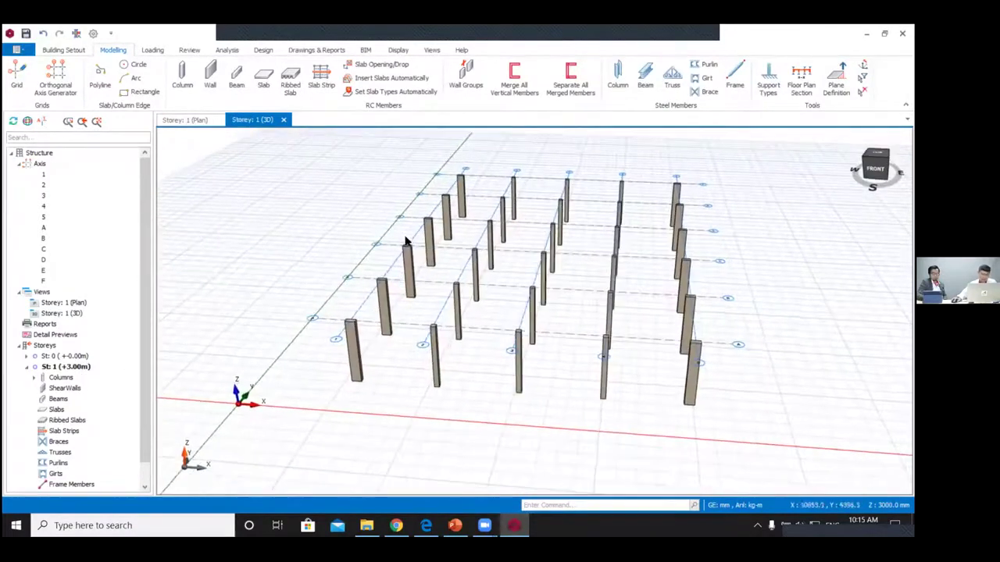
# Step: Add storeys to the building for a total of 3
pyautogui.write('3')
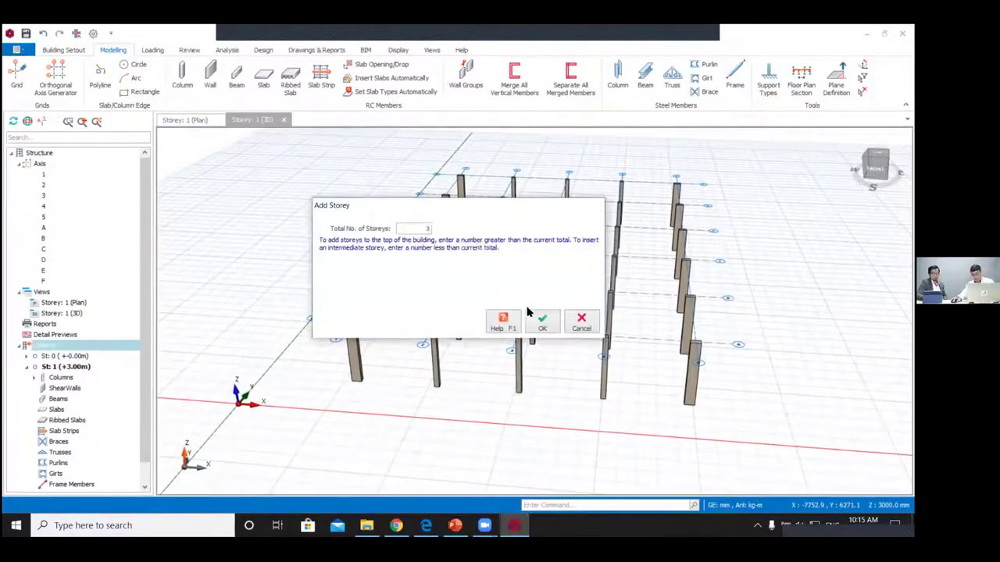
pyautogui.click(541, 321)
pyautogui.click(504, 314)
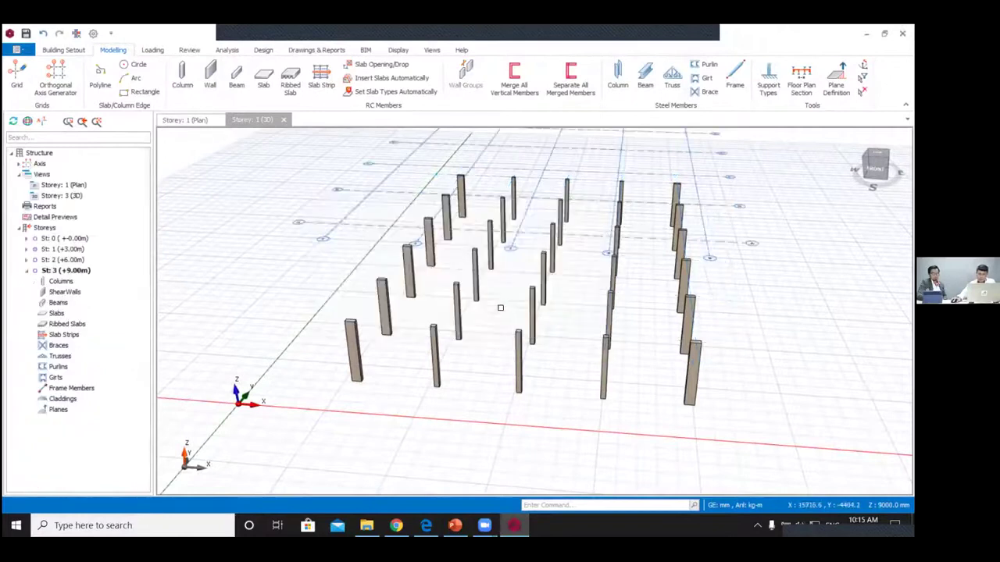
# Step: Edit the storey table and set the height of storey 1 to 800 mm
pyautogui.rightClick(45, 228)
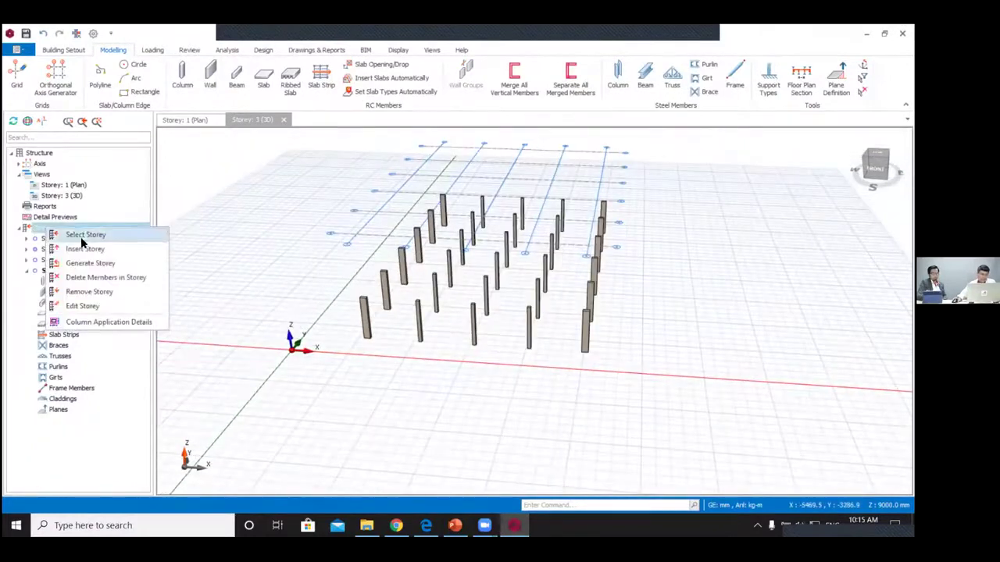
pyautogui.click(82, 305)
pyautogui.click(248, 187)
pyautogui.write('600')
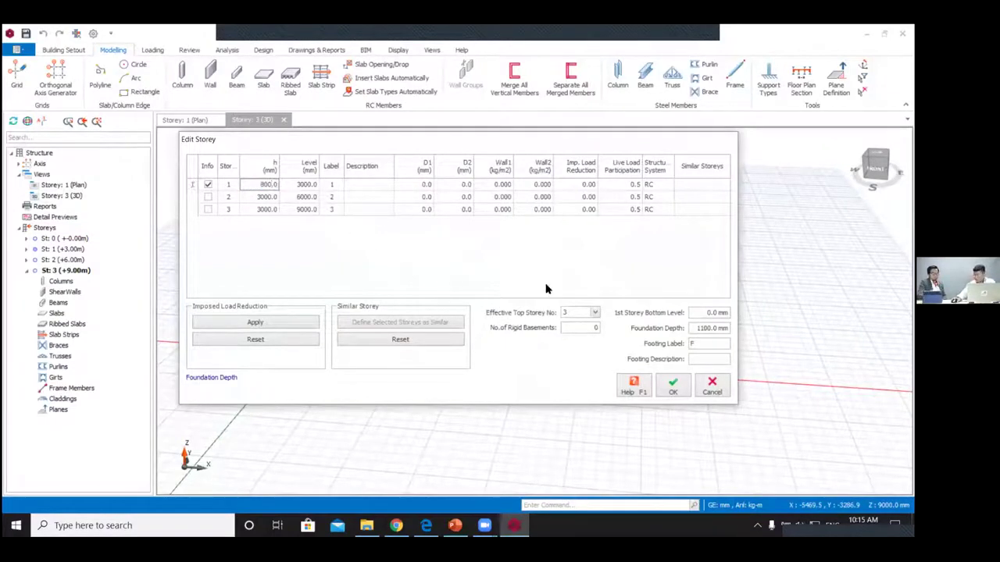
pyautogui.click(673, 385)
pyautogui.scroll(3, 482, 232)
pyautogui.moveTo(485, 241); pyautogui.dragTo(402, 242, button='middle')
pyautogui.scroll(2, 445, 245)
pyautogui.scroll(-3, 424, 265)
pyautogui.scroll(2, 422, 248)
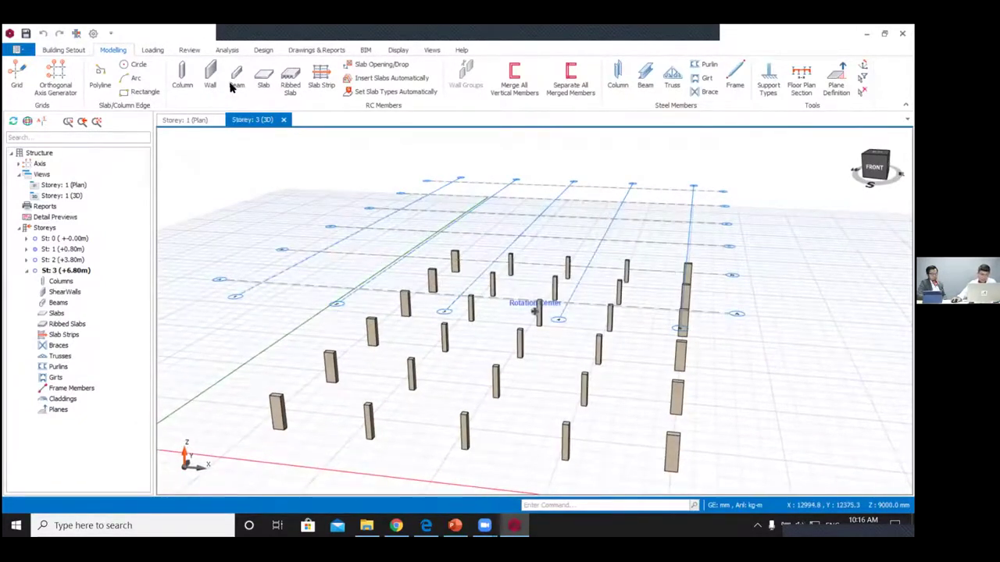
# Step: Start a reinforced concrete beam in the storey 1 plan with width b 300 mm and h-Bot 600 mm
pyautogui.click(237, 83)
pyautogui.moveTo(457, 185); pyautogui.dragTo(440, 242, button='middle')
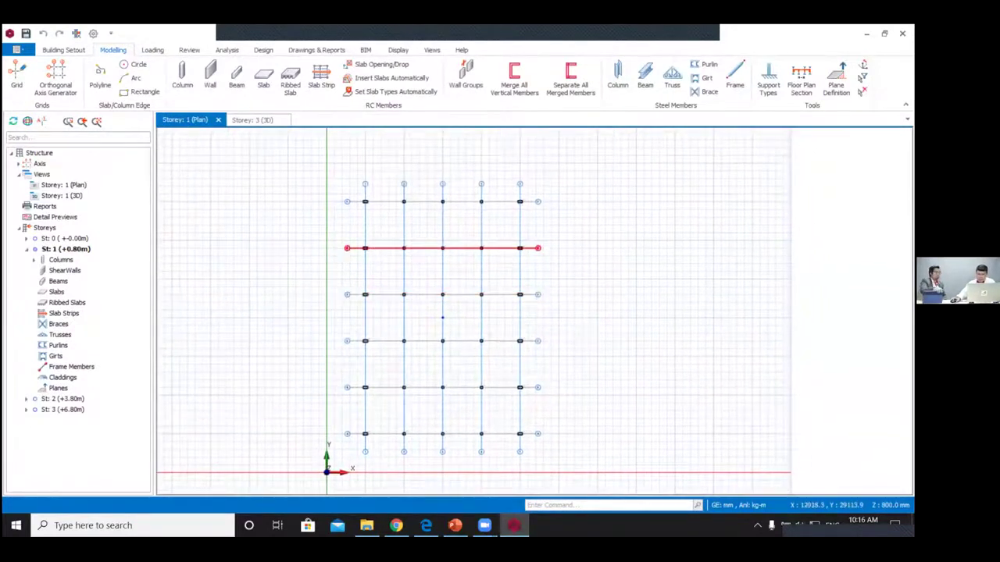
pyautogui.click(237, 78)
pyautogui.click(871, 223)
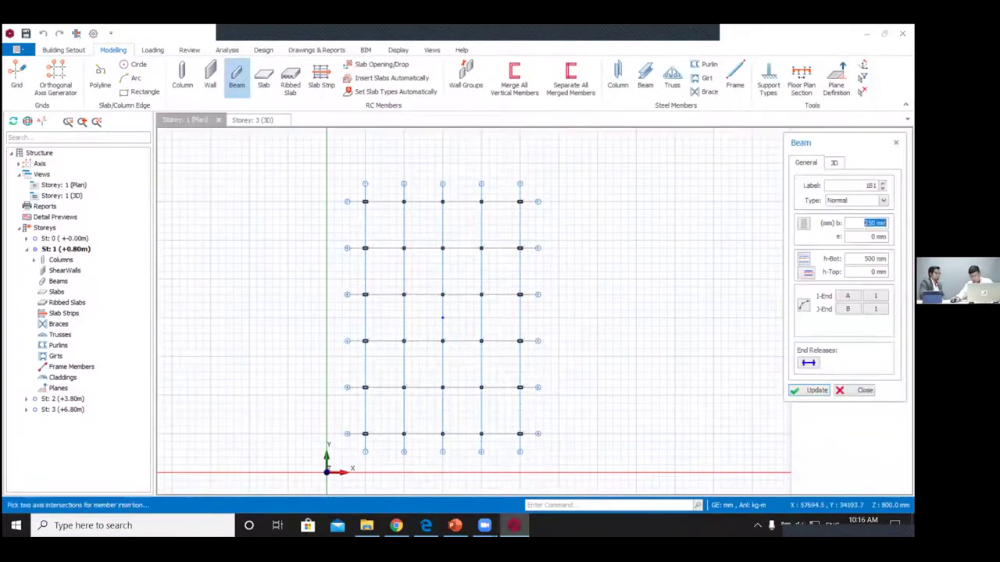
pyautogui.write('300')
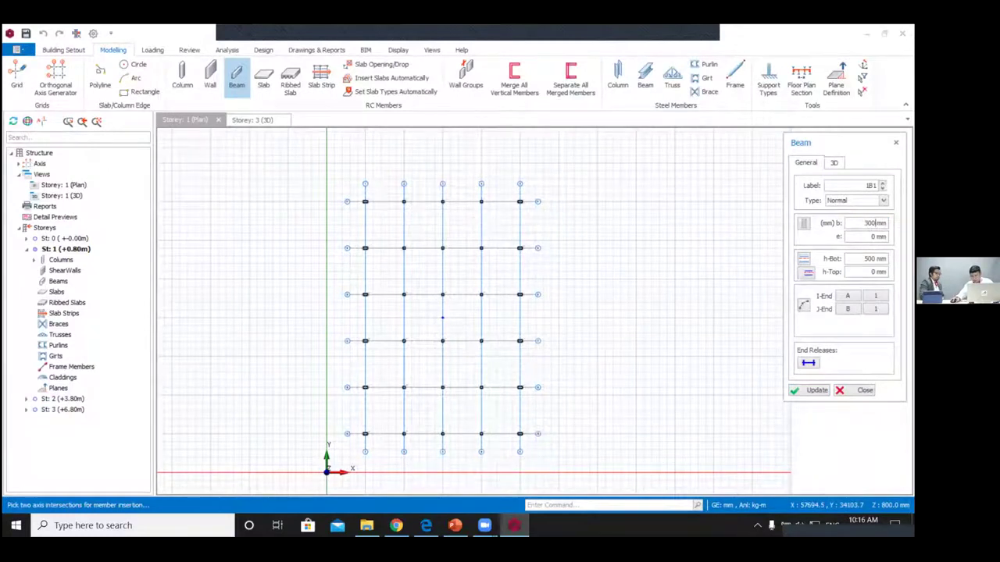
pyautogui.click(870, 258)
pyautogui.write('600')
# Step: Insert beams on all axis segments across the whole storey 1 grid, accepting the current storey for them
pyautogui.moveTo(351, 191); pyautogui.dragTo(529, 447)
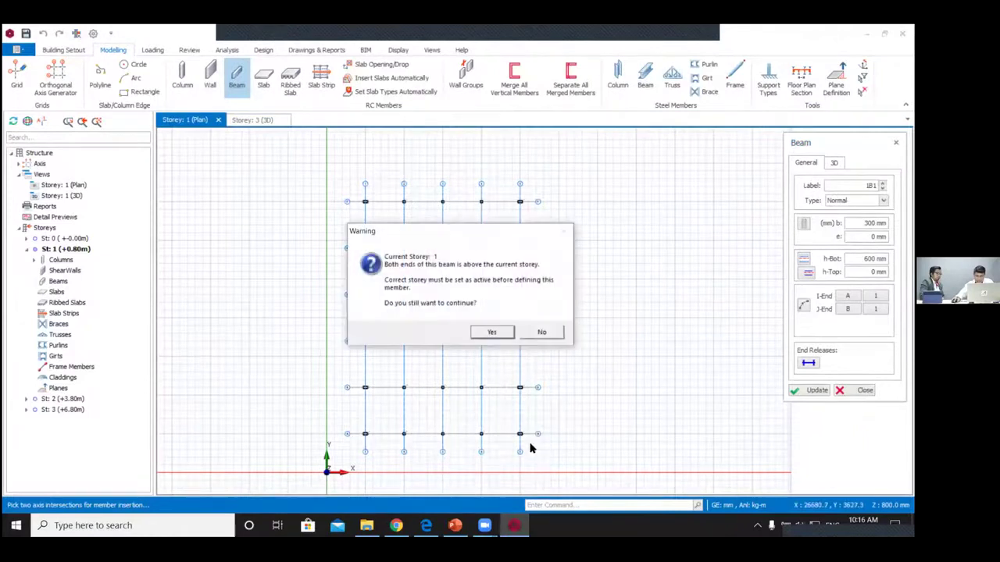
pyautogui.click(490, 332)
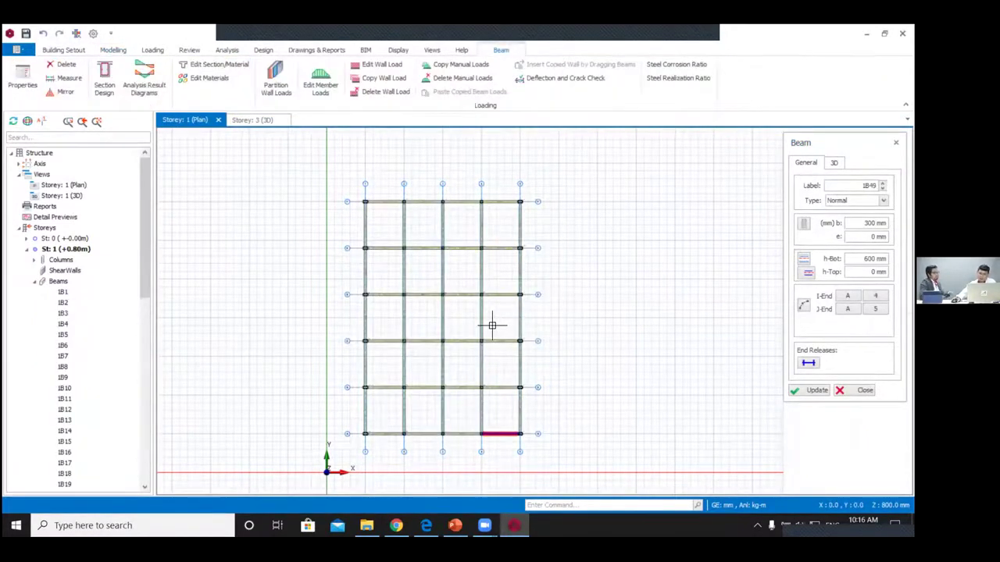
pyautogui.scroll(3, 492, 326)
pyautogui.moveTo(495, 328); pyautogui.dragTo(513, 288, button='middle')
pyautogui.scroll(-3, 513, 288)
pyautogui.press('Escape')
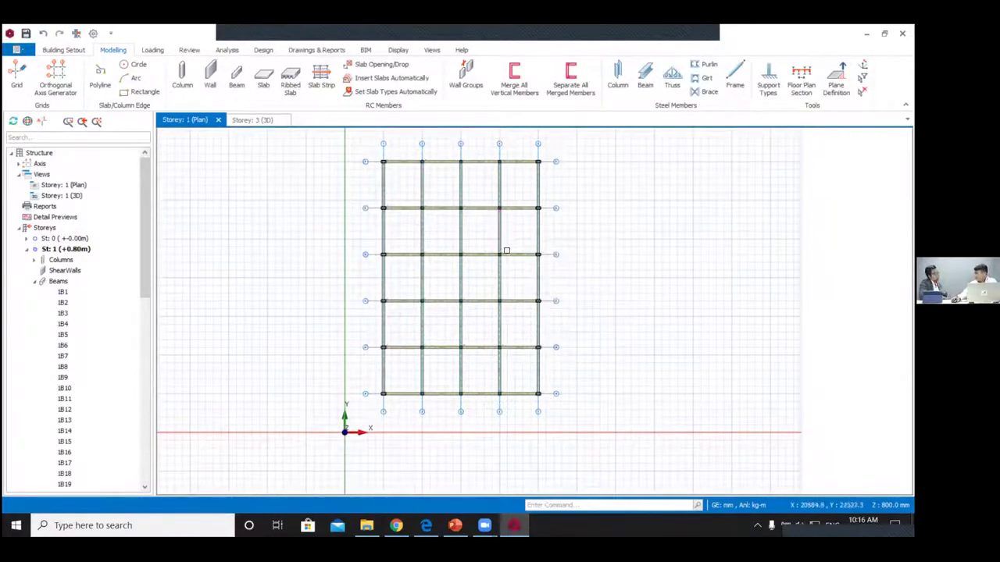
pyautogui.moveTo(468, 283); pyautogui.dragTo(462, 286, button='middle')
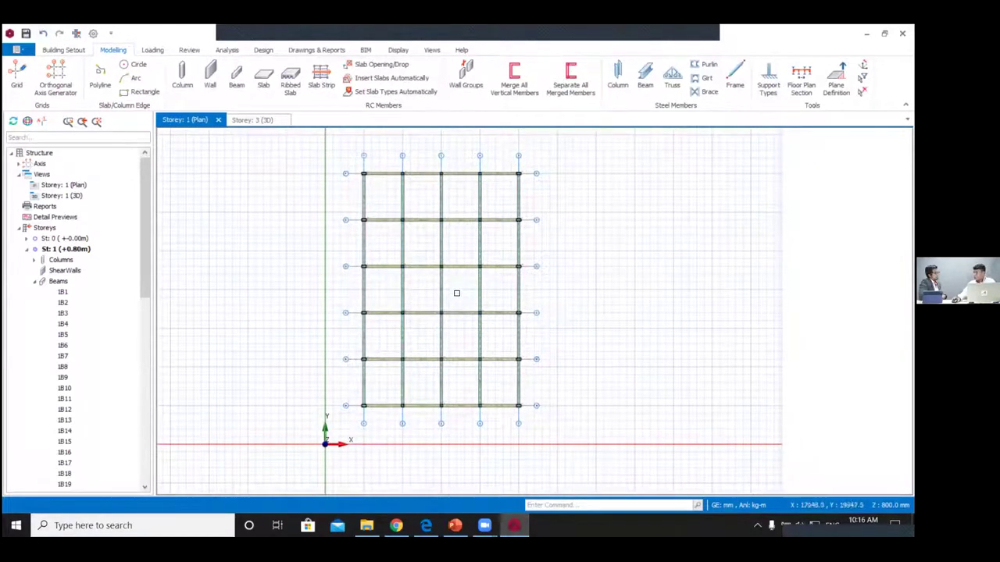
# Step: Start a slab with thickness h 200 mm and concrete cover 50 mm
pyautogui.click(273, 86)
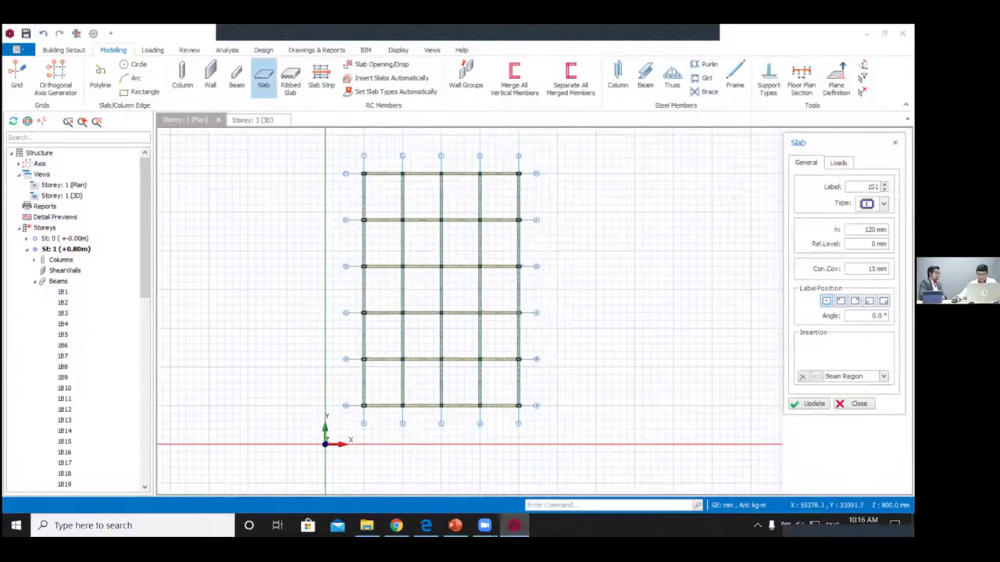
pyautogui.doubleClick(872, 229)
pyautogui.write('200')
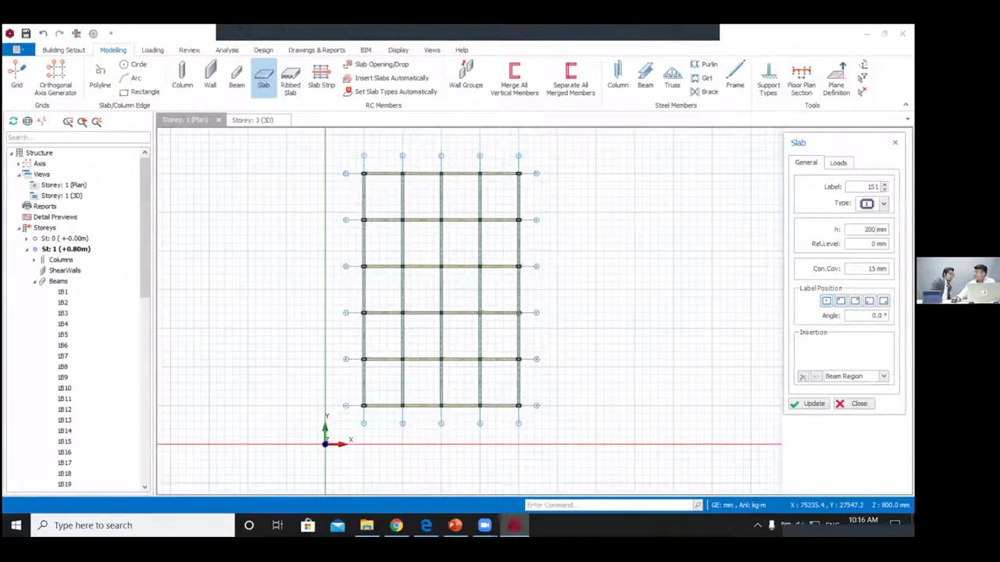
pyautogui.doubleClick(869, 269)
pyautogui.write('50')
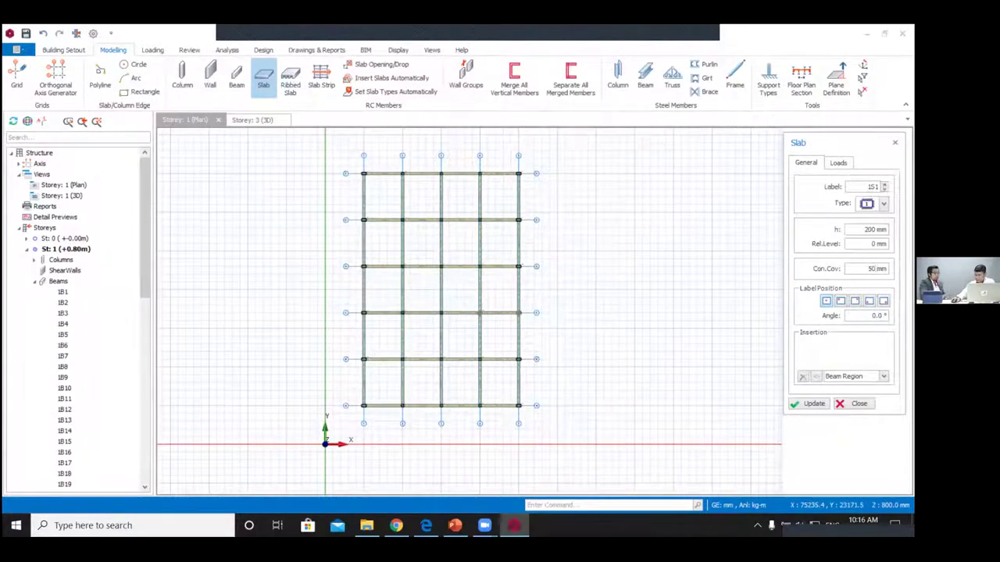
# Step: Set the slab's dead load to 200 kg/m2 and its imposed load to 1000 kg/m2
pyautogui.click(837, 162)
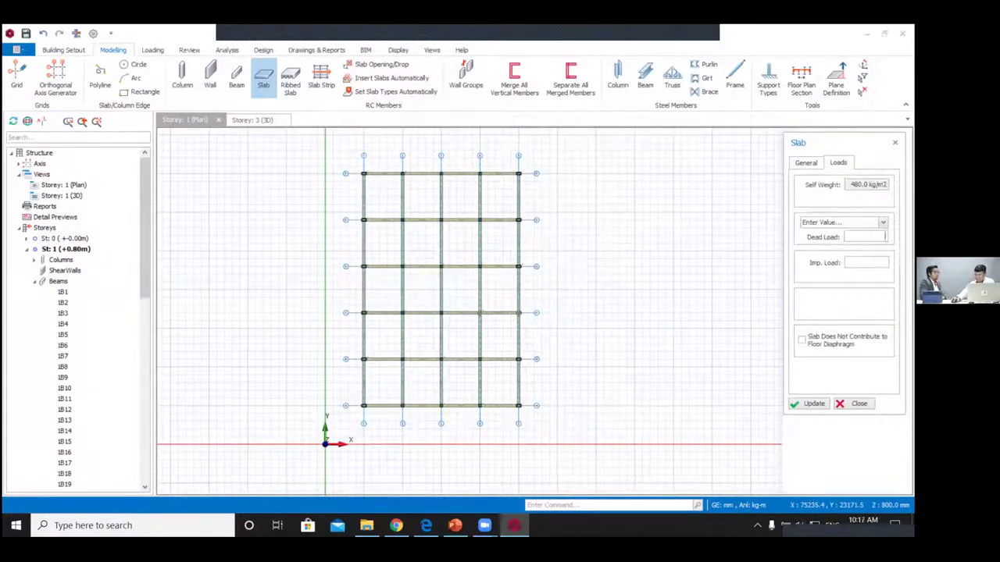
pyautogui.write('3')
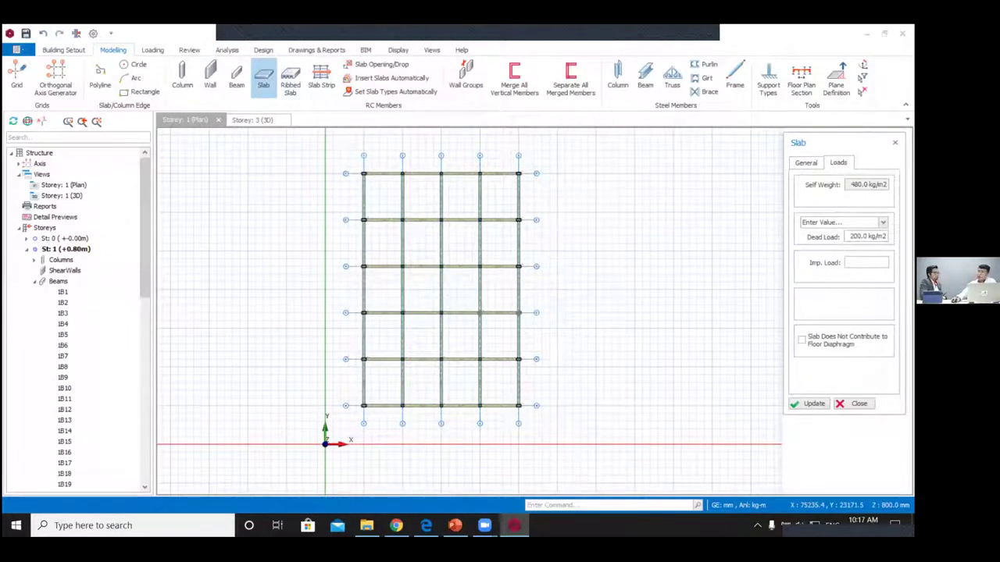
pyautogui.click(859, 236)
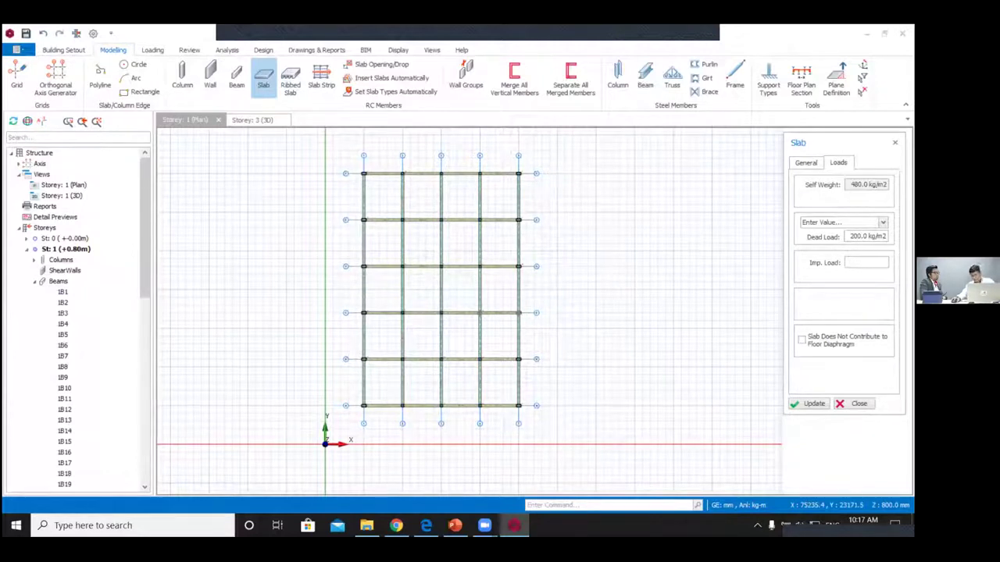
pyautogui.write('30')
# Step: Insert slabs in all eight beam bays between axes F and D of the storey 1 plan
pyautogui.scroll(3, 429, 196)
pyautogui.click(408, 201)
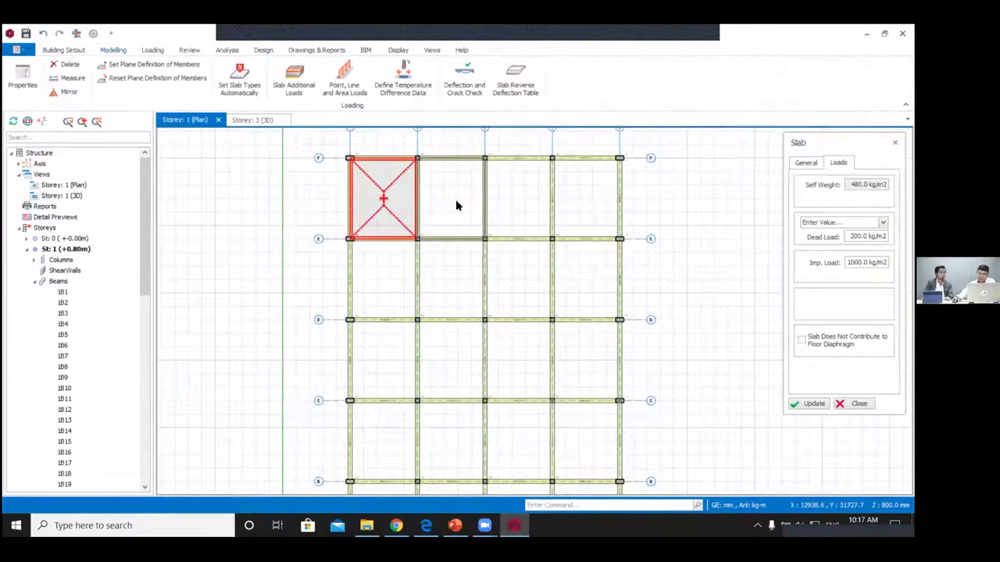
pyautogui.click(459, 201)
pyautogui.click(519, 199)
pyautogui.click(593, 218)
pyautogui.click(585, 285)
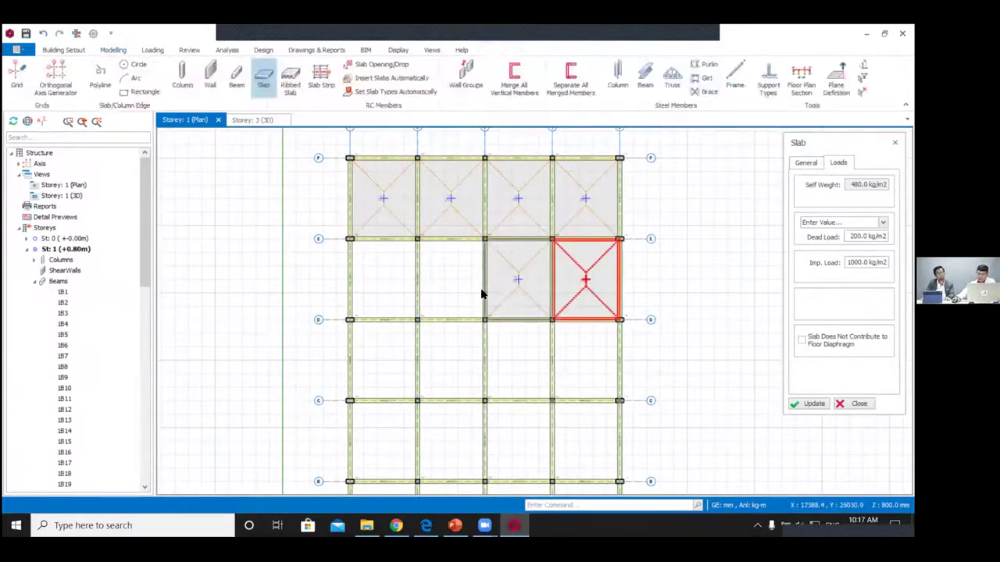
pyautogui.click(518, 281)
pyautogui.click(450, 283)
pyautogui.click(390, 296)
# Step: Insert slabs in all eight beam bays between axes D and B
pyautogui.scroll(-3, 407, 312)
pyautogui.moveTo(408, 312); pyautogui.dragTo(424, 220, button='middle')
pyautogui.click(410, 247)
pyautogui.click(448, 248)
pyautogui.click(493, 249)
pyautogui.click(523, 260)
pyautogui.click(525, 291)
pyautogui.click(486, 291)
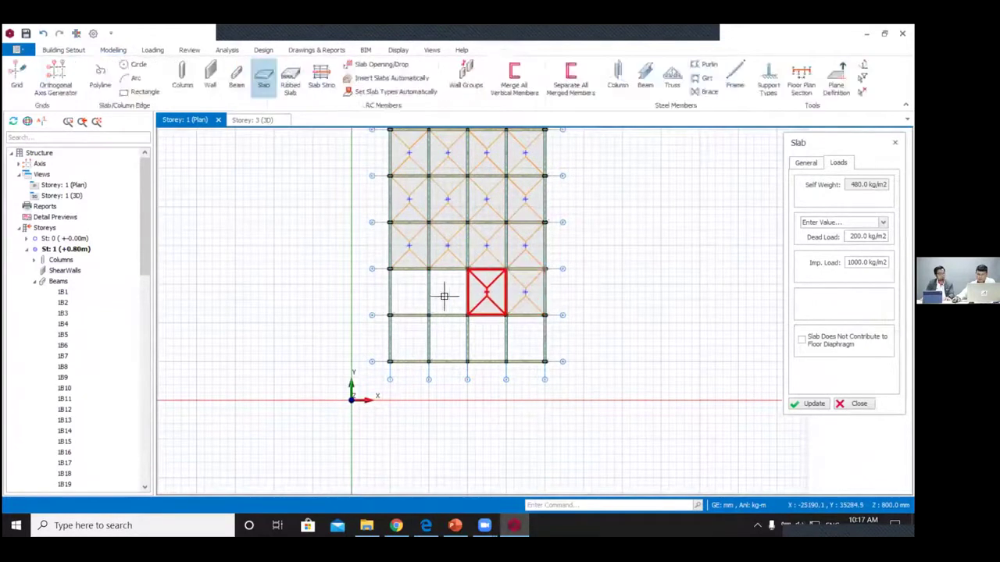
pyautogui.click(447, 291)
pyautogui.click(409, 291)
# Step: Insert slabs in the four remaining beam bays between axes B and A
pyautogui.click(413, 336)
pyautogui.click(461, 336)
pyautogui.click(484, 336)
pyautogui.click(527, 337)
pyautogui.scroll(3, 528, 338)
pyautogui.moveTo(528, 337); pyautogui.dragTo(506, 406, button='middle')
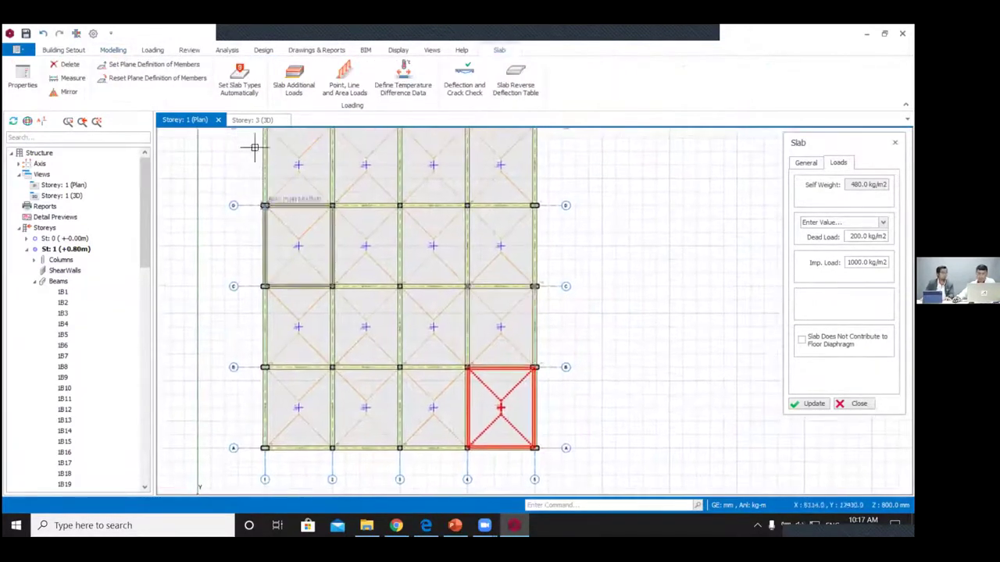
# Step: Examine the storey 1 columns, beams and slabs in the 3D view from several angles
pyautogui.doubleClick(76, 198)
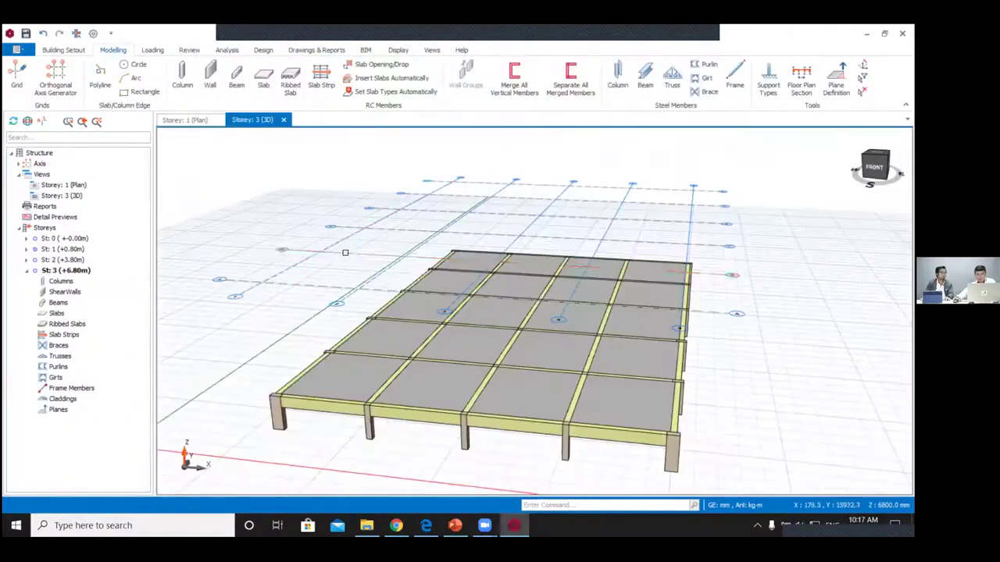
pyautogui.scroll(-3, 414, 277)
pyautogui.moveTo(462, 300)
pyautogui.mouseDown(button='middle')
pyautogui.moveTo(429, 302)
pyautogui.moveTo(472, 303)
pyautogui.mouseUp(button='middle')
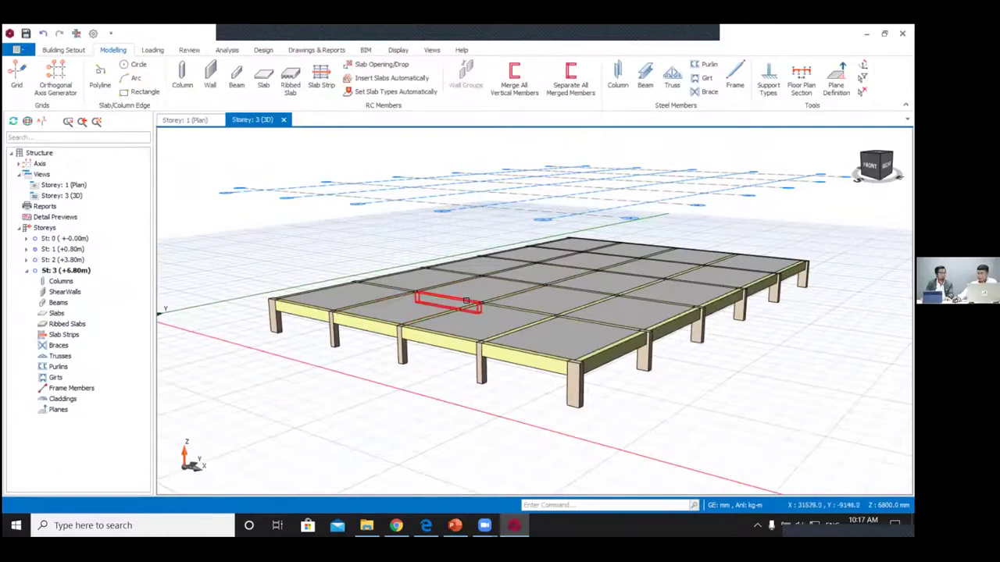
pyautogui.scroll(-2, 493, 282)
pyautogui.moveTo(484, 270); pyautogui.dragTo(499, 244, button='middle')
pyautogui.rightClick(472, 297)
pyautogui.moveTo(552, 178); pyautogui.dragTo(524, 203, button='middle')
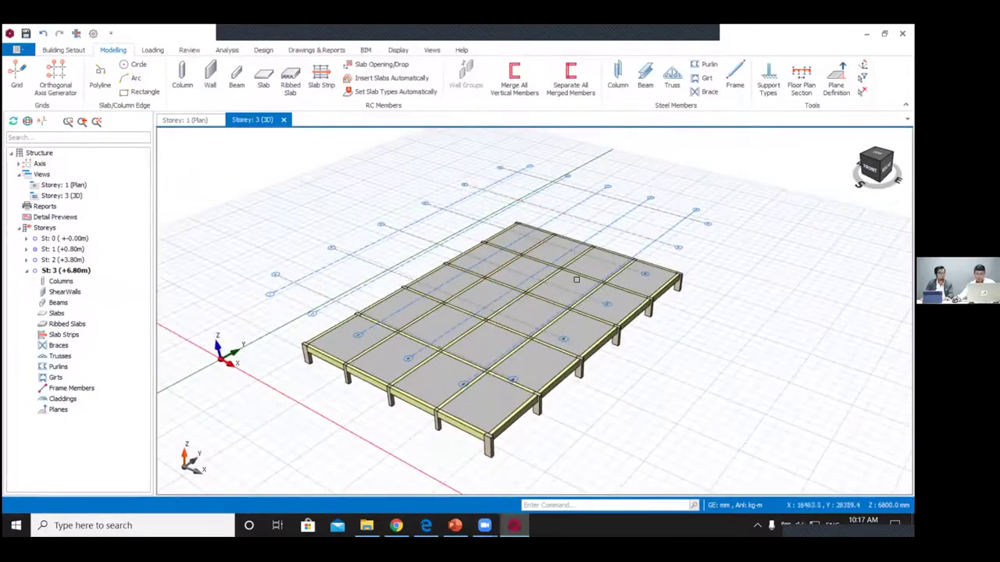
pyautogui.scroll(2, 588, 308)
pyautogui.scroll(-2, 589, 311)
pyautogui.keyDown('shift'); pyautogui.moveTo(588, 312); pyautogui.dragTo(599, 282, button='middle'); pyautogui.keyUp('shift')
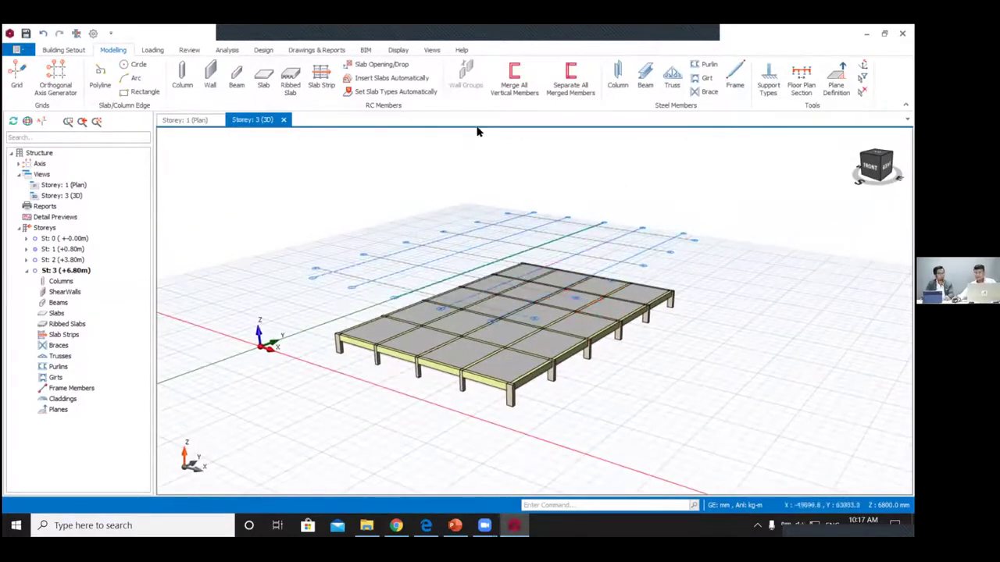
# Step: Start a steel column with the H400x200x13x8 profile from the Thailand H-section database
pyautogui.click(617, 90)
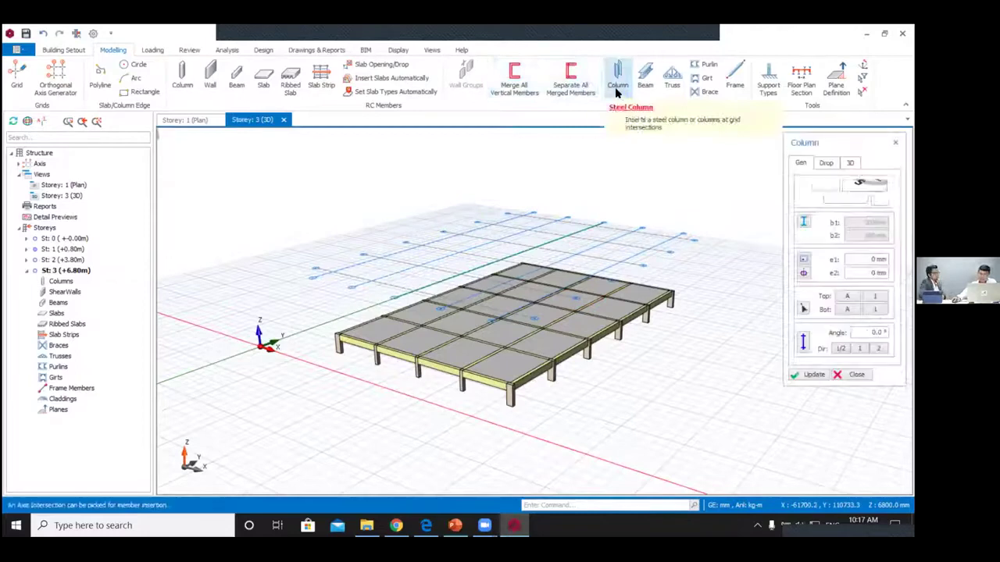
pyautogui.click(805, 223)
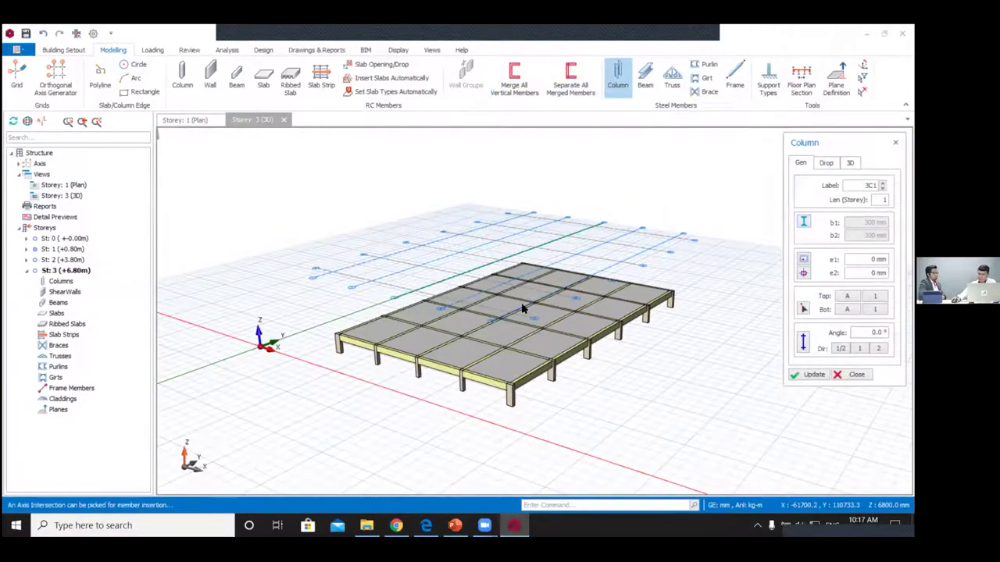
pyautogui.click(325, 144)
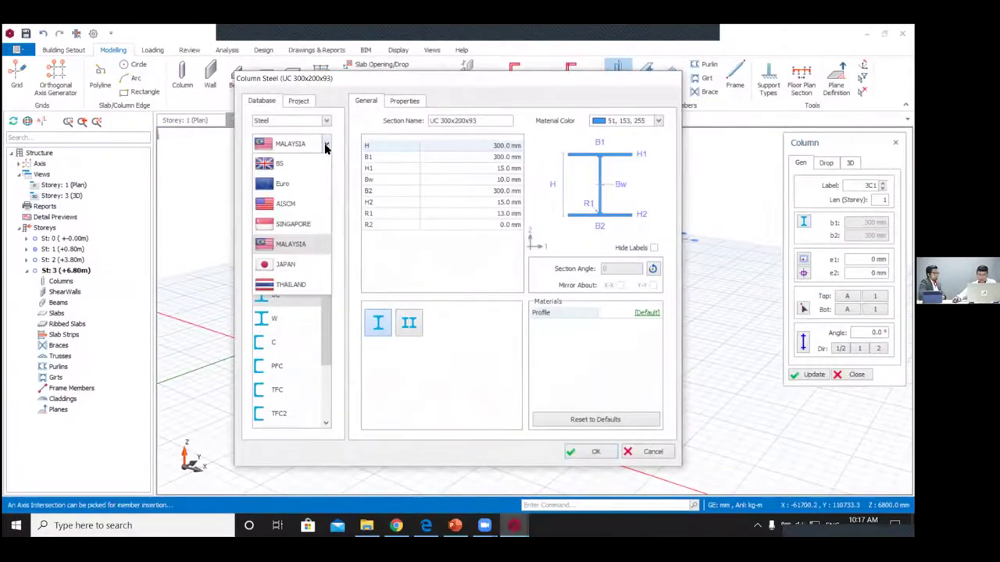
pyautogui.click(300, 285)
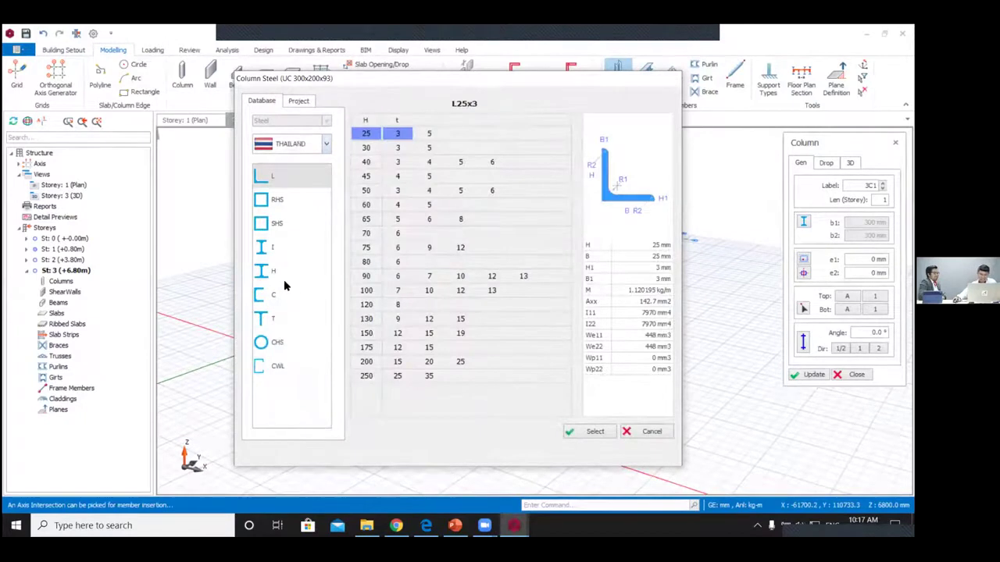
pyautogui.click(268, 273)
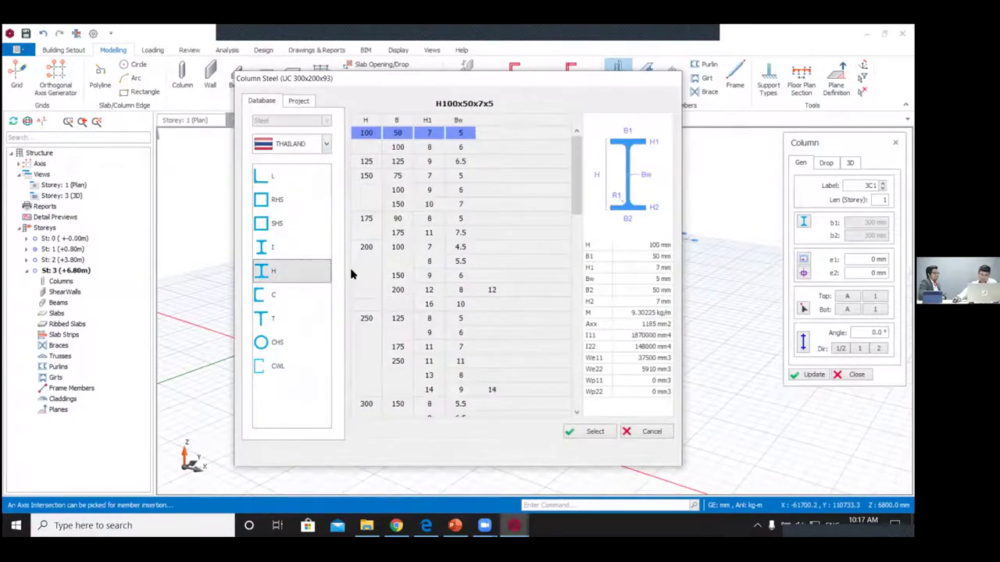
pyautogui.scroll(-3, 371, 234)
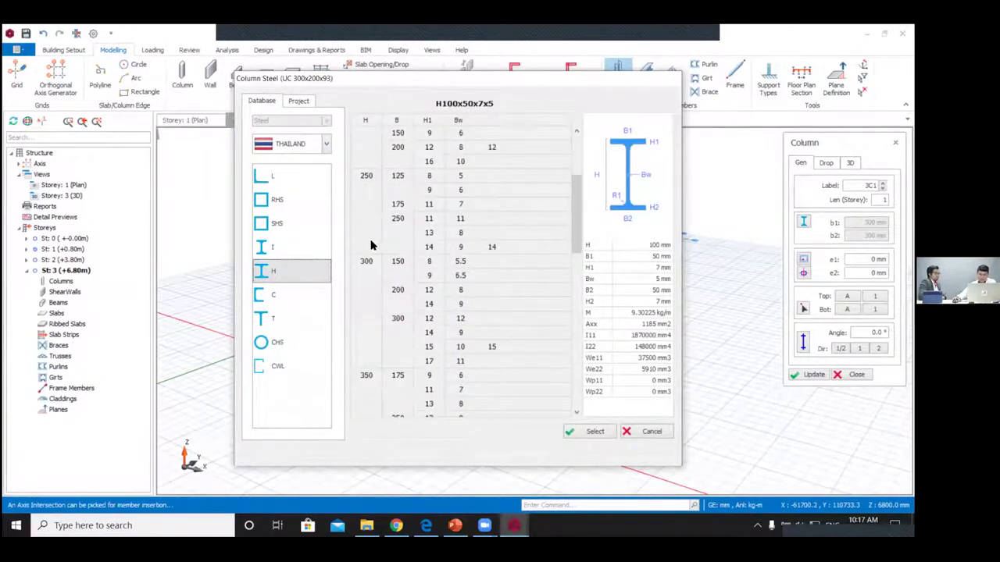
pyautogui.scroll(-8, 375, 313)
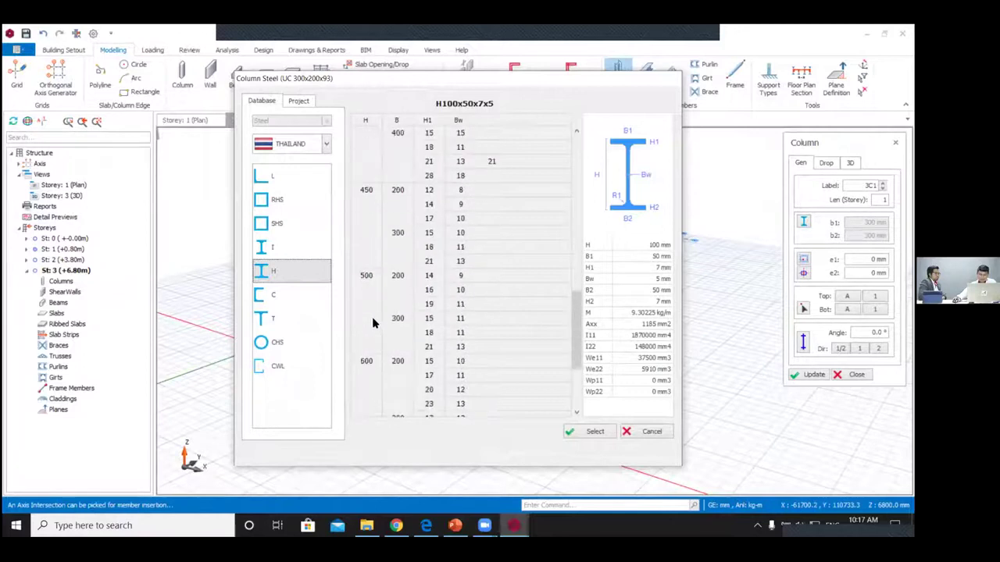
pyautogui.scroll(2, 363, 199)
pyautogui.click(366, 133)
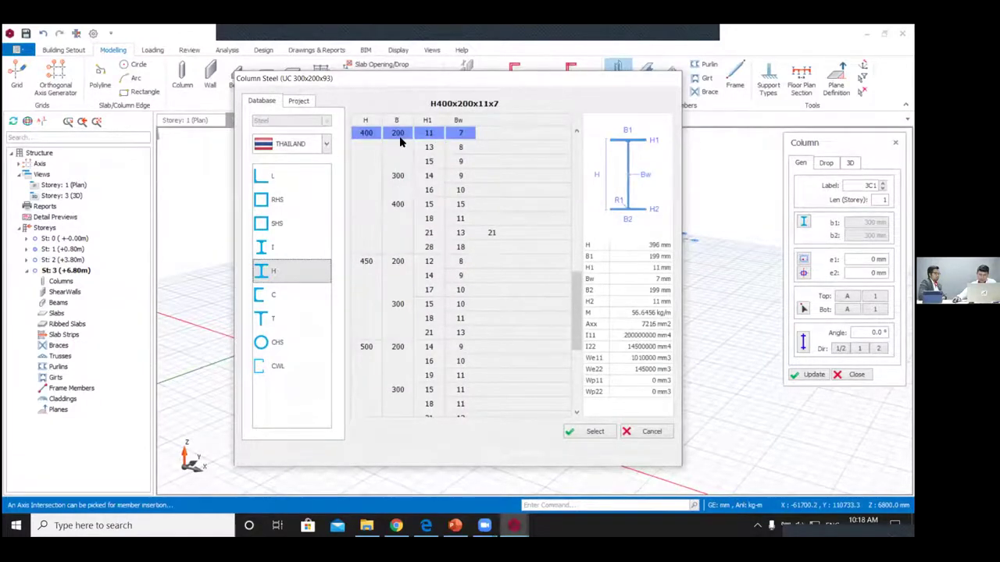
pyautogui.scroll(3, 410, 164)
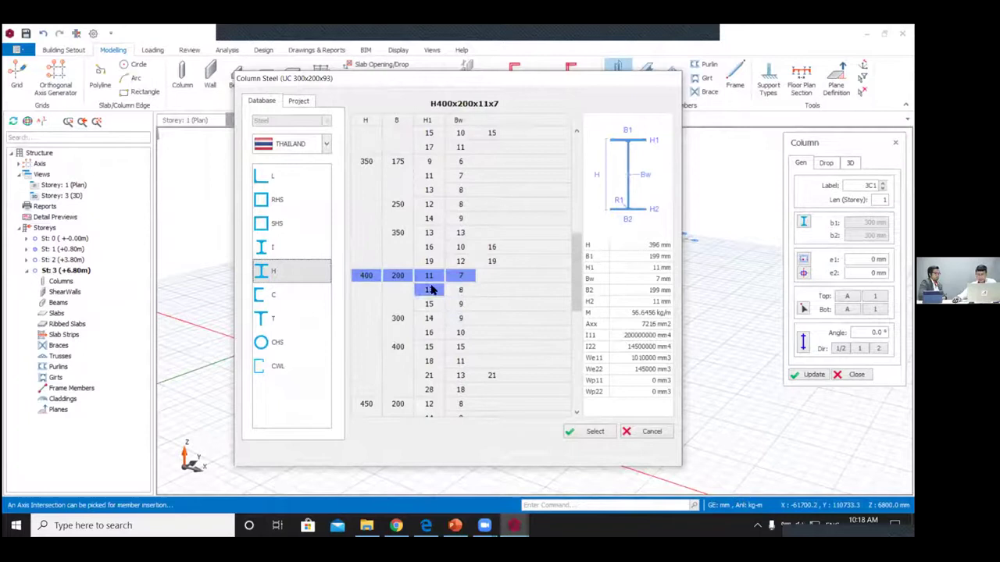
pyautogui.click(430, 290)
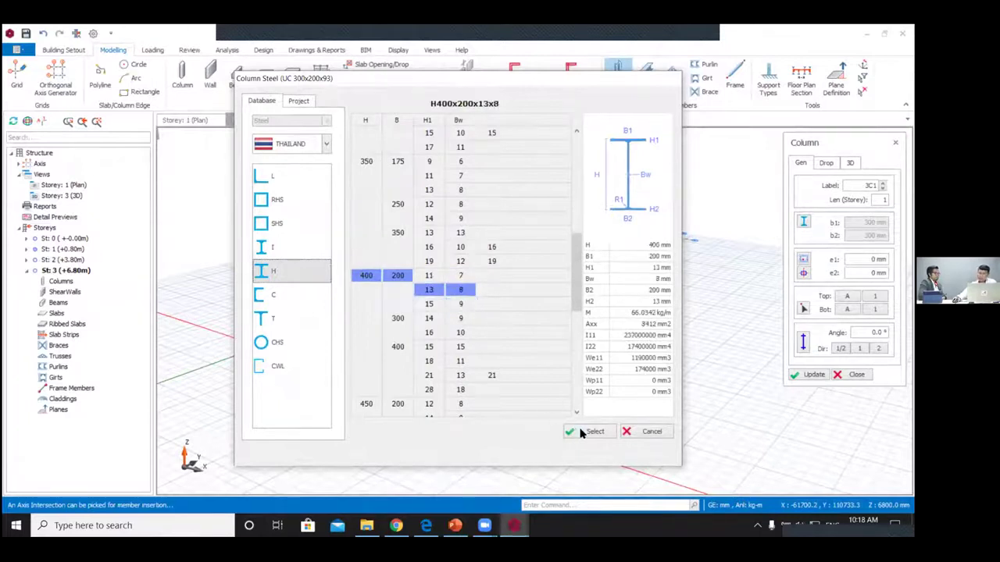
pyautogui.click(589, 432)
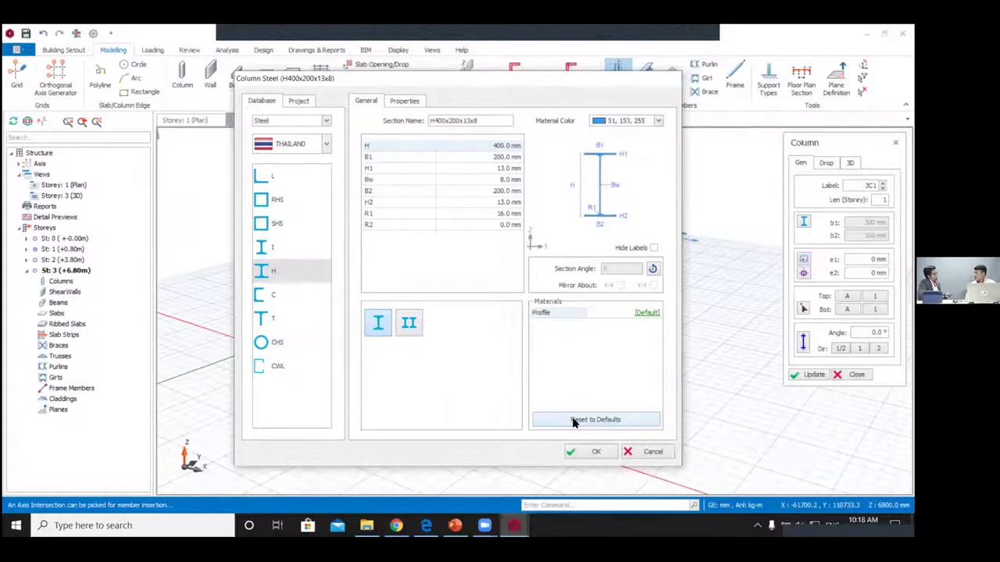
# Step: Examine the steel materials available for the column profile, including the properties of A913-70 and SS 400 (TIS)
pyautogui.click(647, 313)
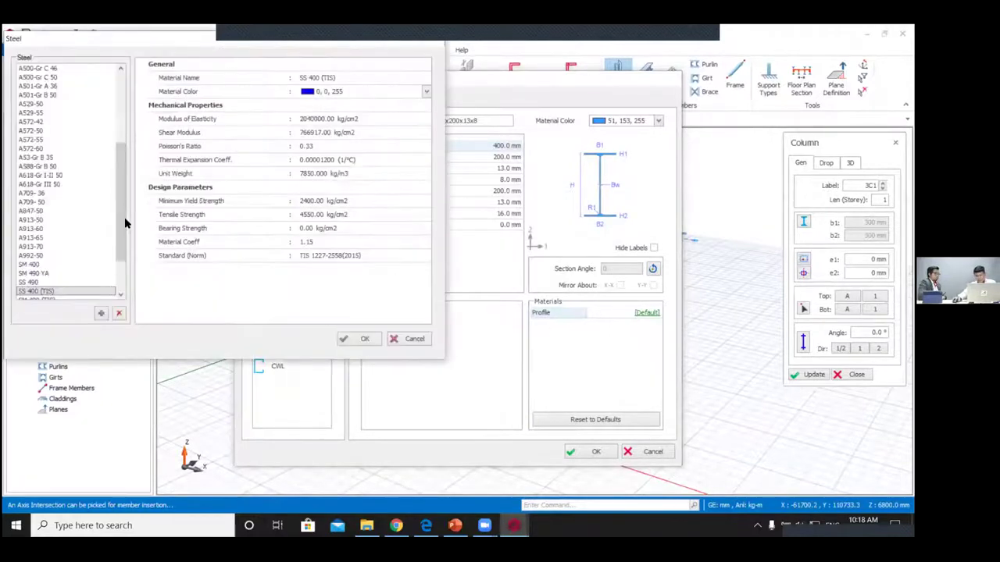
pyautogui.click(113, 246)
pyautogui.scroll(-2, 122, 284)
pyautogui.scroll(-1, 122, 284)
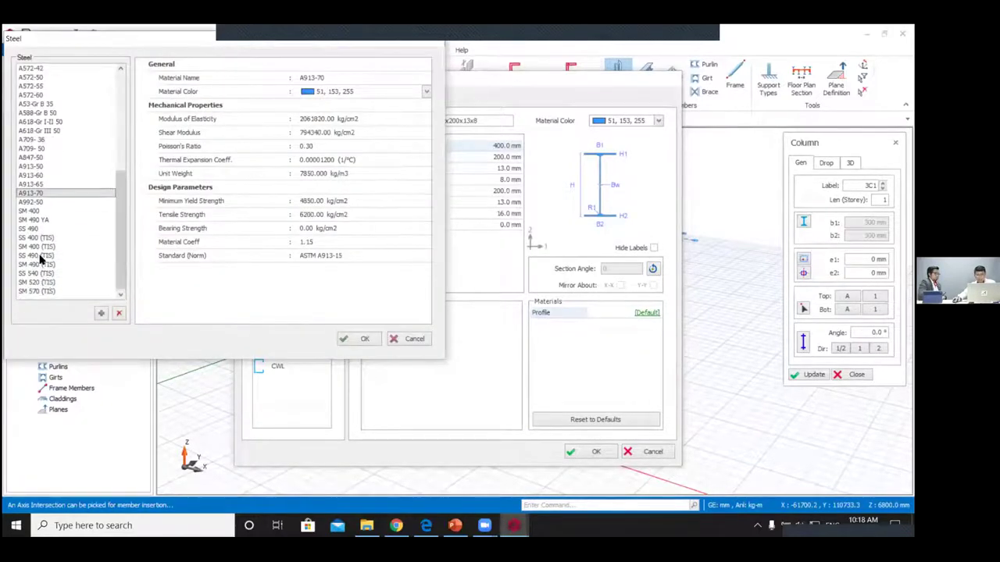
pyautogui.click(41, 239)
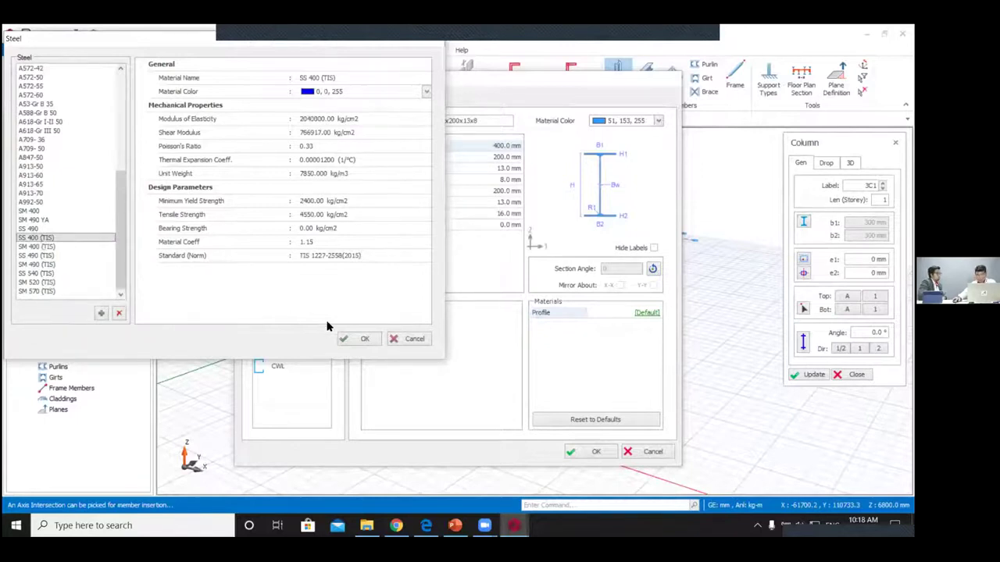
pyautogui.click(414, 341)
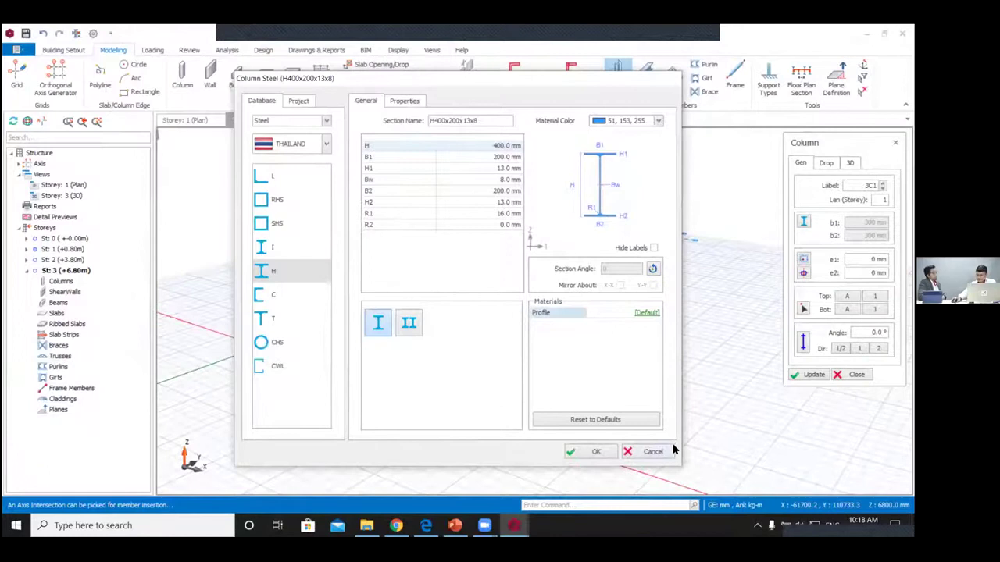
pyautogui.click(646, 312)
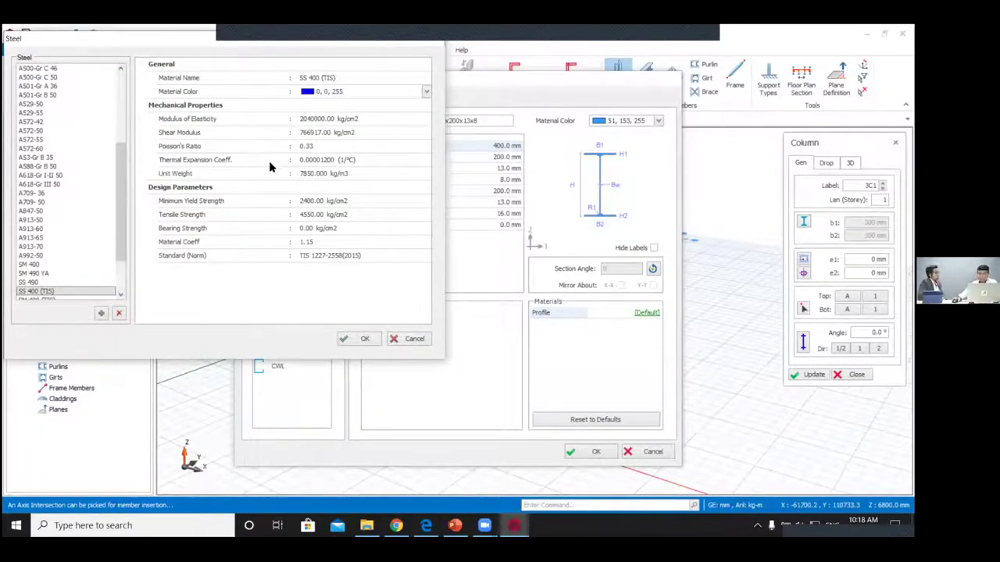
pyautogui.click(392, 344)
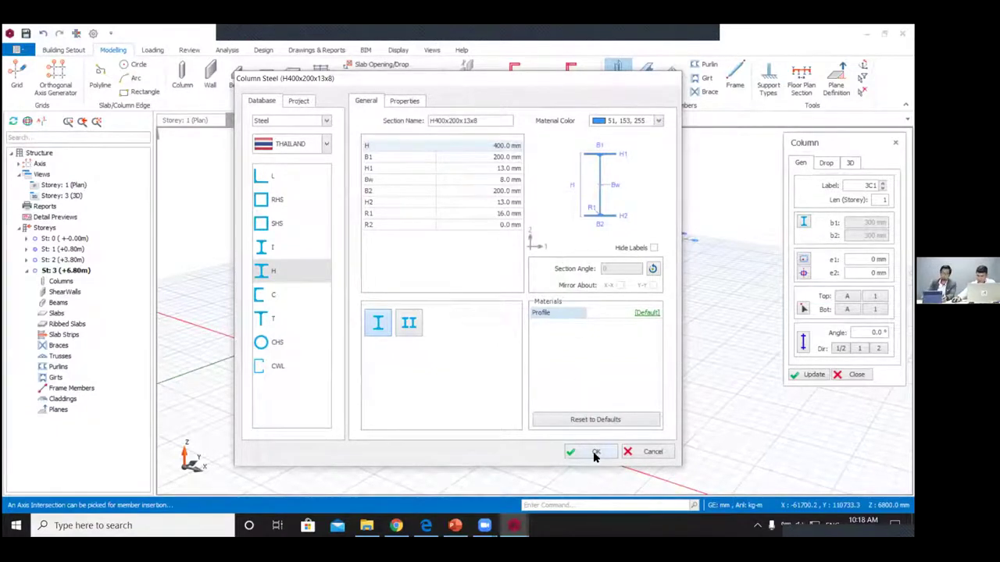
# Step: Rotate the steel column section to 90 degrees and set the column length to 2 storeys
pyautogui.click(652, 269)
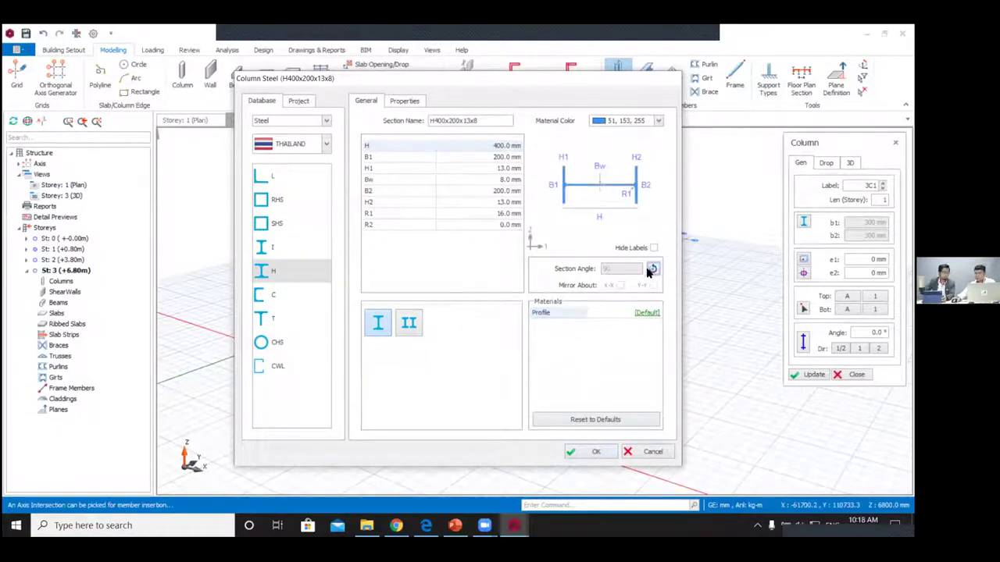
pyautogui.click(595, 453)
pyautogui.scroll(-5, 548, 265)
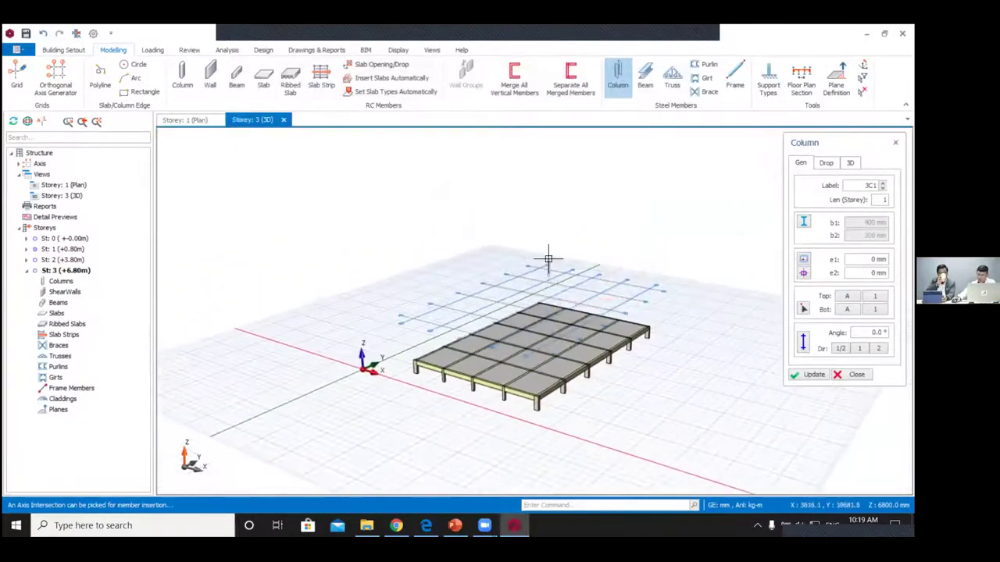
pyautogui.scroll(3, 548, 258)
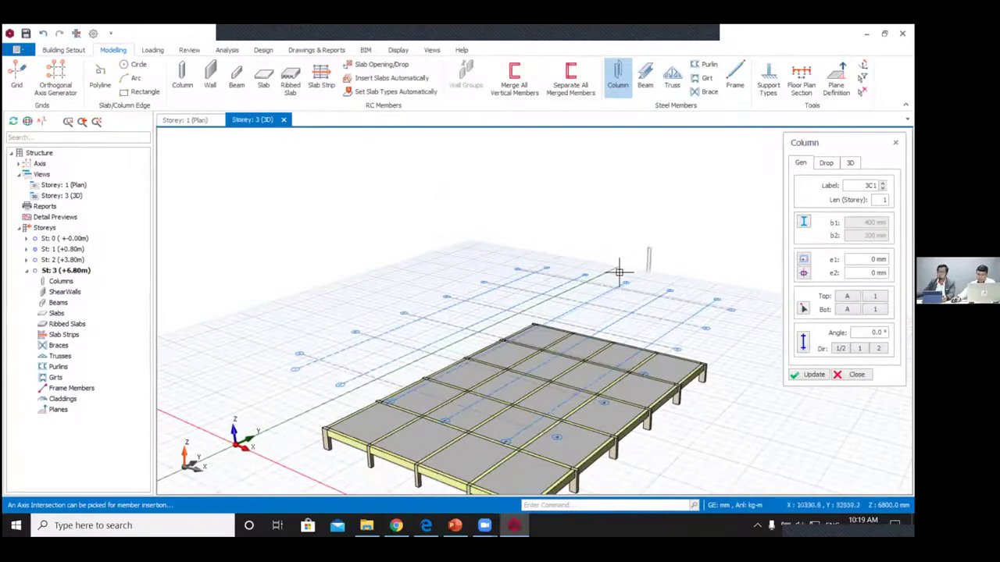
pyautogui.scroll(4, 560, 264)
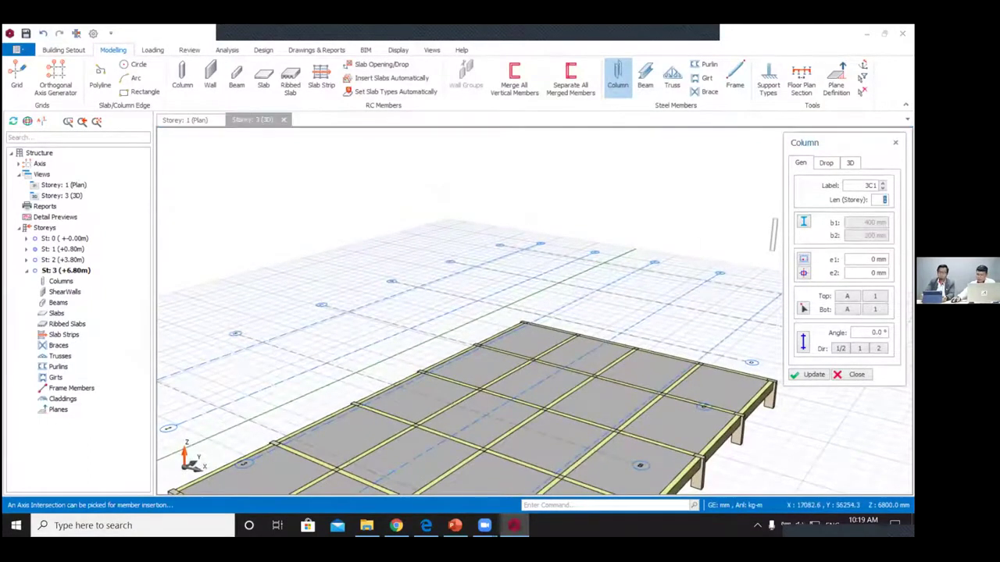
pyautogui.write('2')
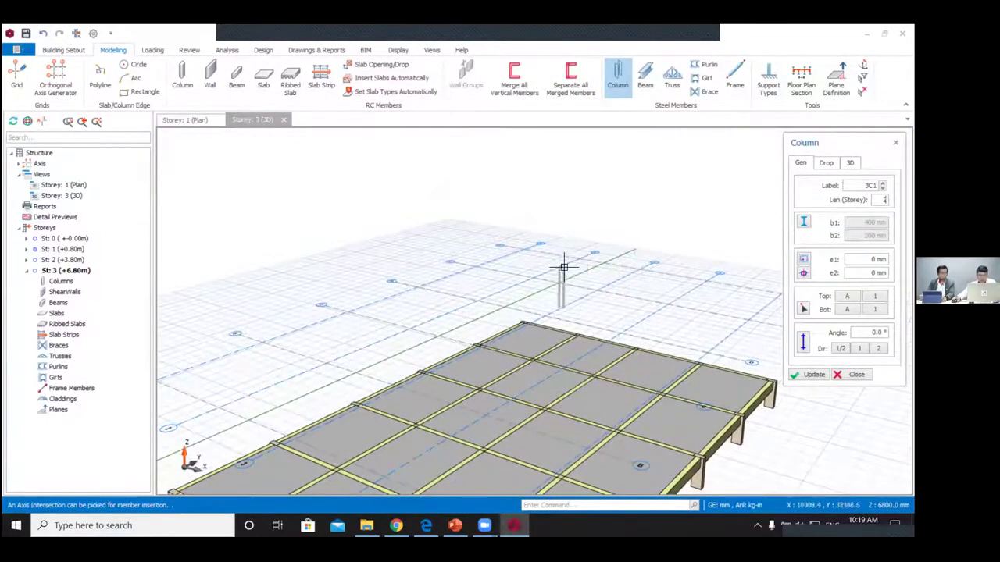
# Step: Insert steel columns at the six axis intersections along axis 1 and the six along axis 5 on storey 3
pyautogui.scroll(-4, 610, 259)
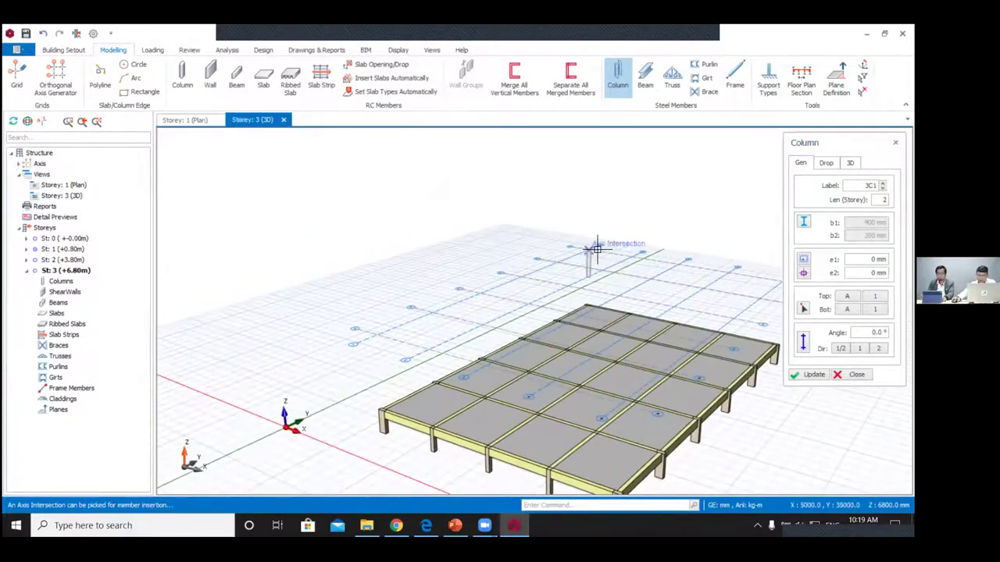
pyautogui.moveTo(423, 372); pyautogui.dragTo(379, 339)
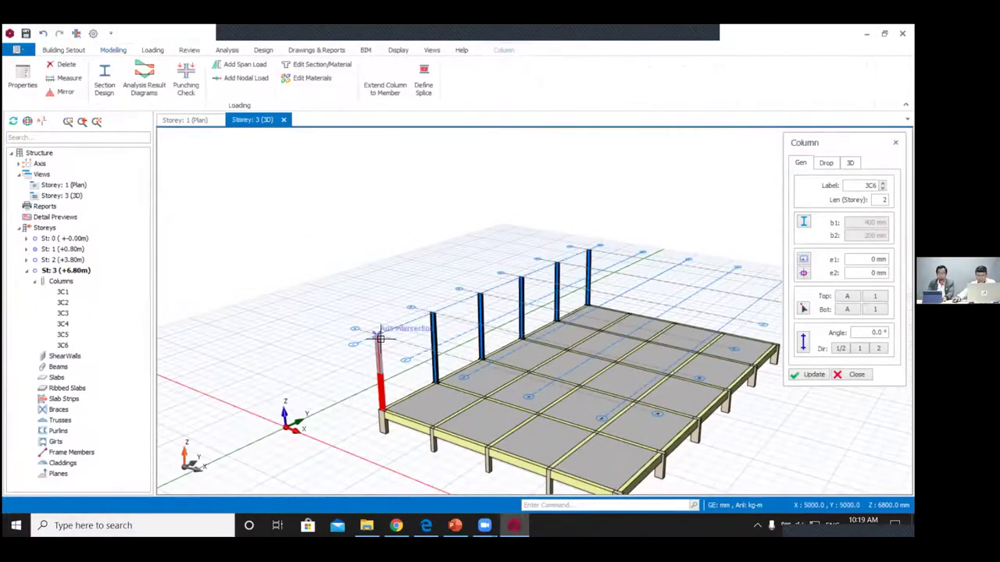
pyautogui.scroll(-3, 624, 284)
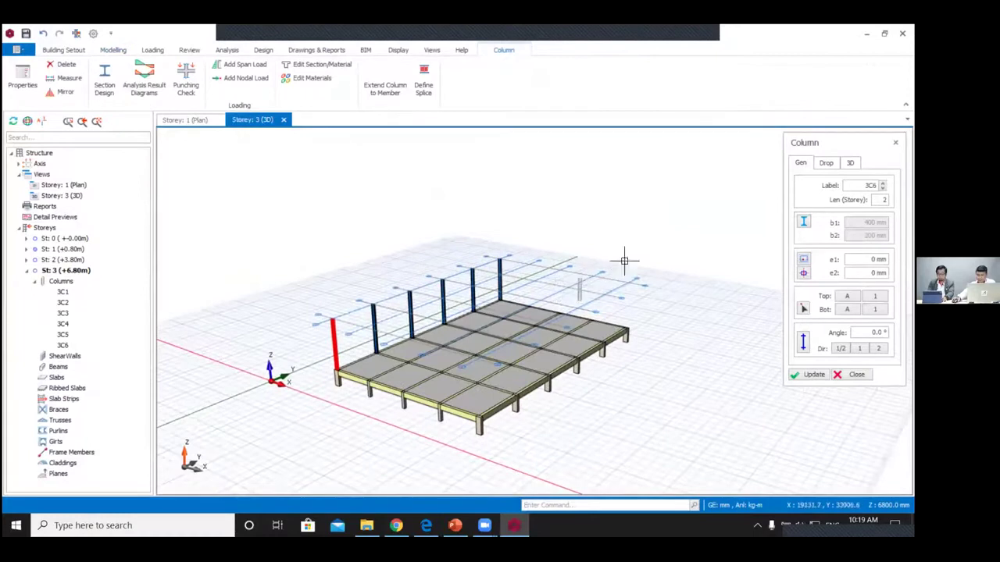
pyautogui.scroll(3, 672, 260)
pyautogui.moveTo(662, 283); pyautogui.dragTo(693, 262, button='middle')
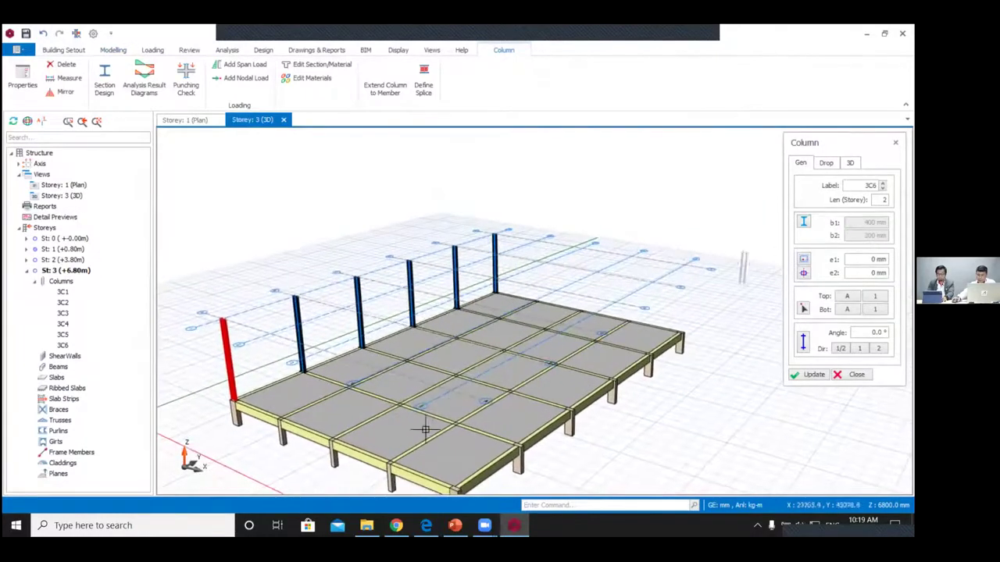
pyautogui.click(449, 390)
pyautogui.scroll(-3, 562, 383)
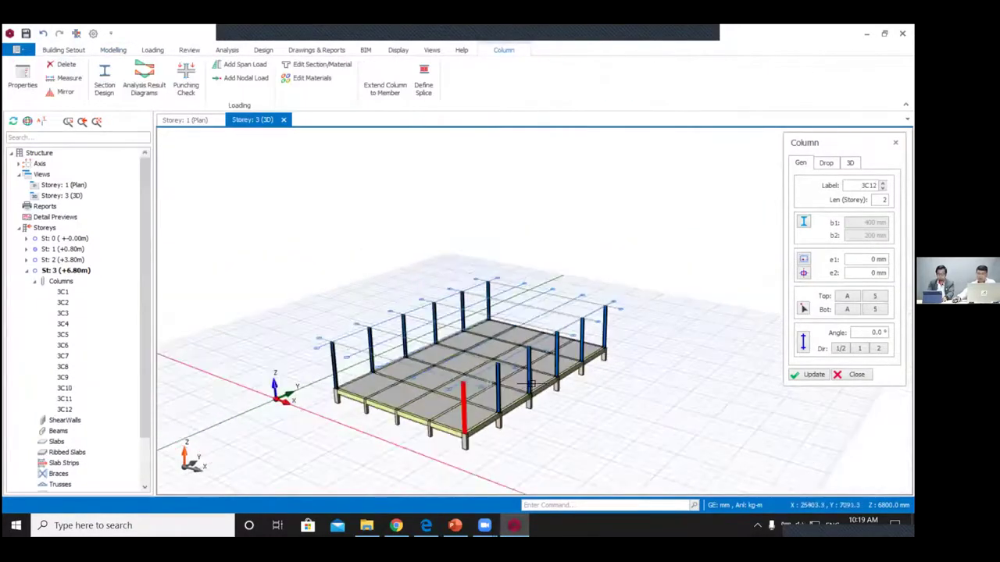
pyautogui.scroll(4, 561, 383)
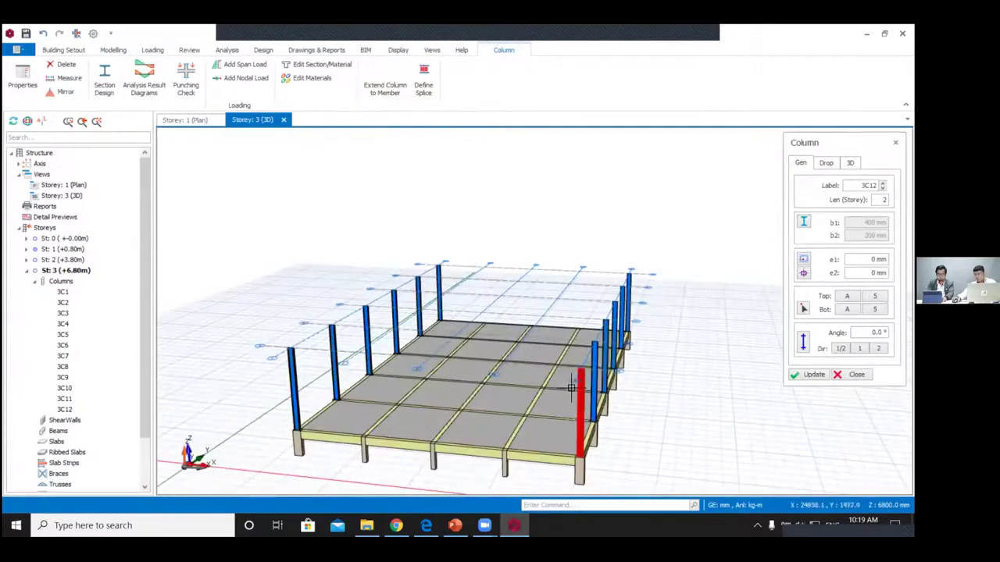
pyautogui.scroll(-1, 578, 396)
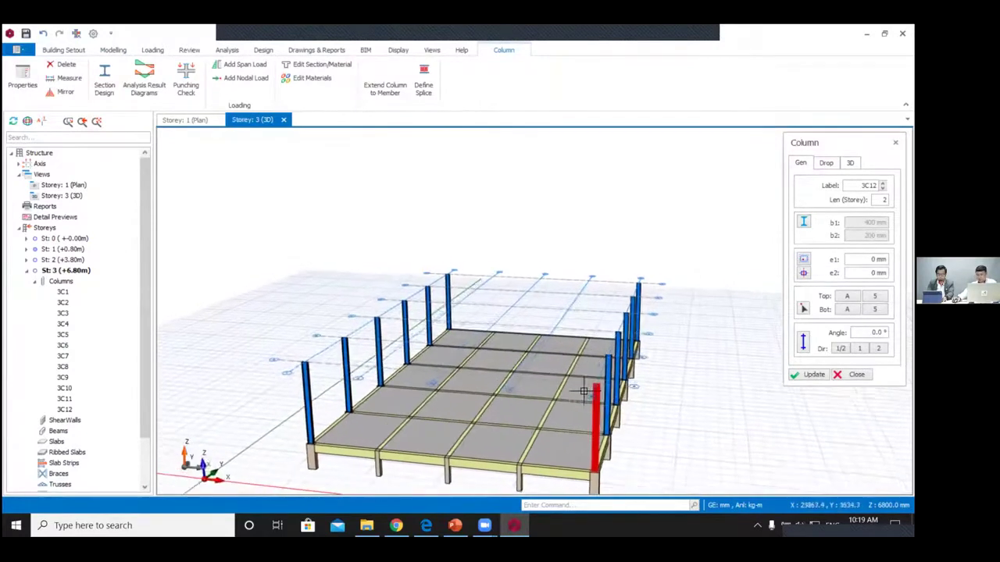
# Step: Make storey 2 the active storey of the 3D view
pyautogui.doubleClick(65, 249)
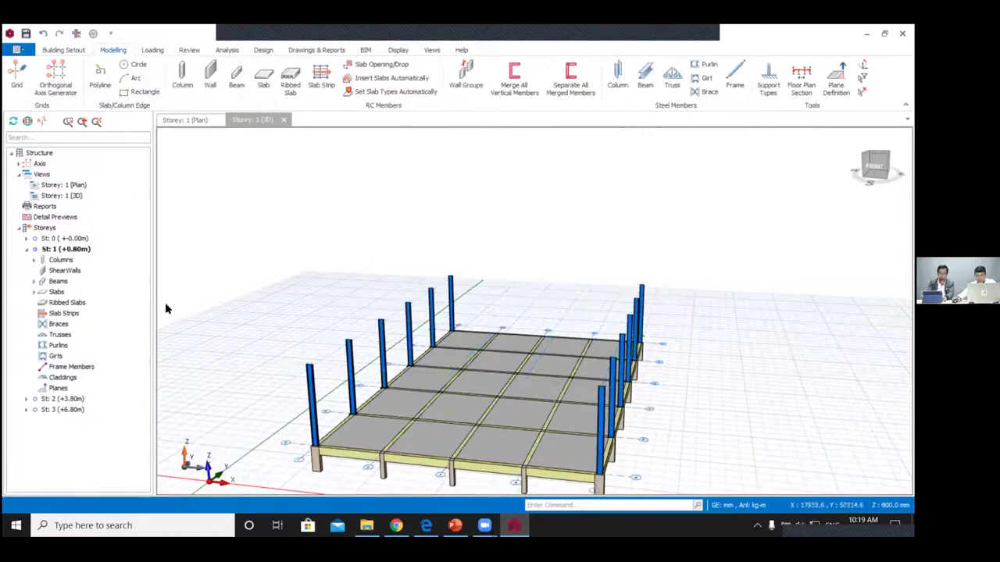
pyautogui.doubleClick(63, 399)
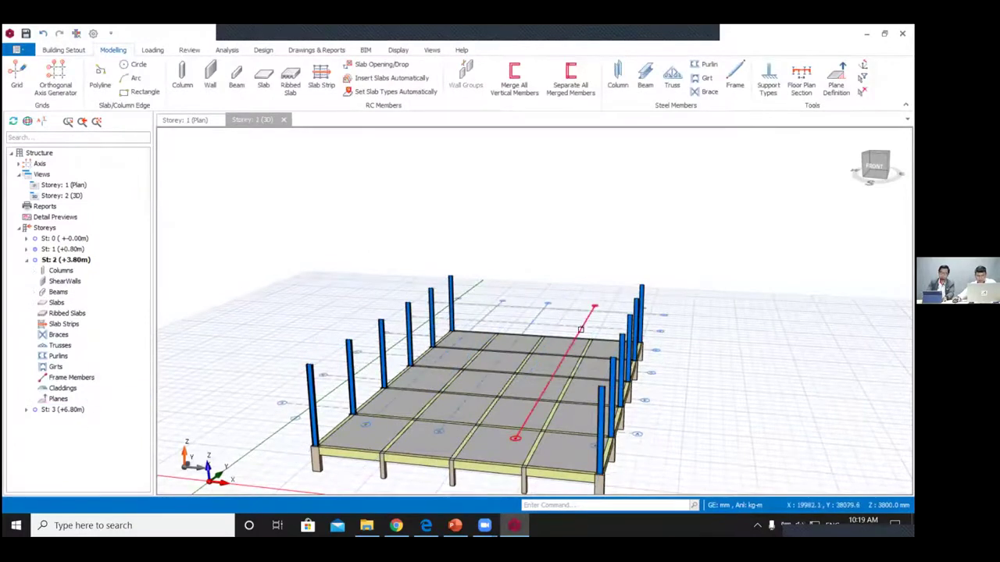
pyautogui.moveTo(581, 360); pyautogui.dragTo(641, 312, button='middle')
pyautogui.scroll(5, 567, 190)
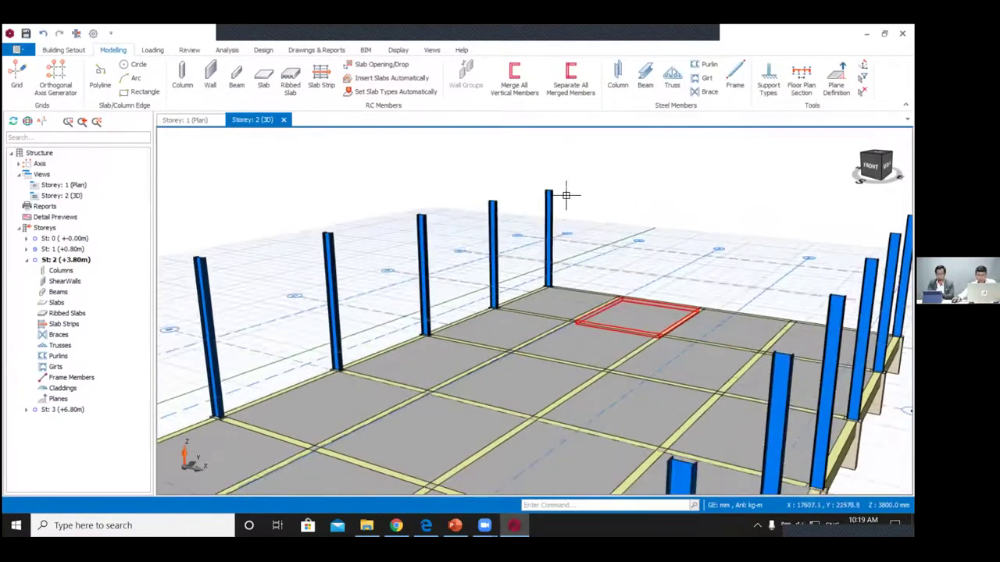
# Step: Set the section for new steel columns to the project's existing H400x200x13x8 profile
pyautogui.click(616, 78)
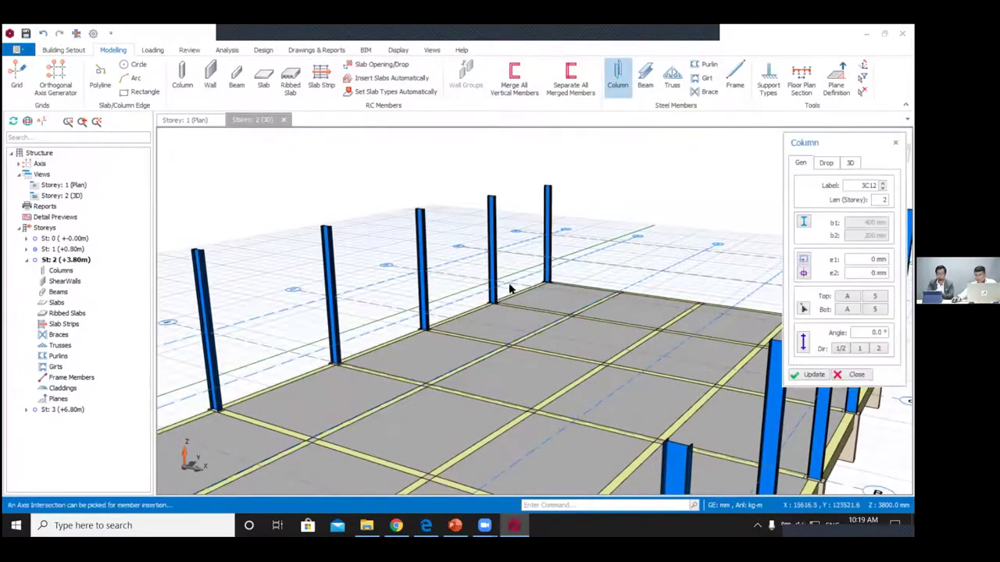
pyautogui.click(301, 101)
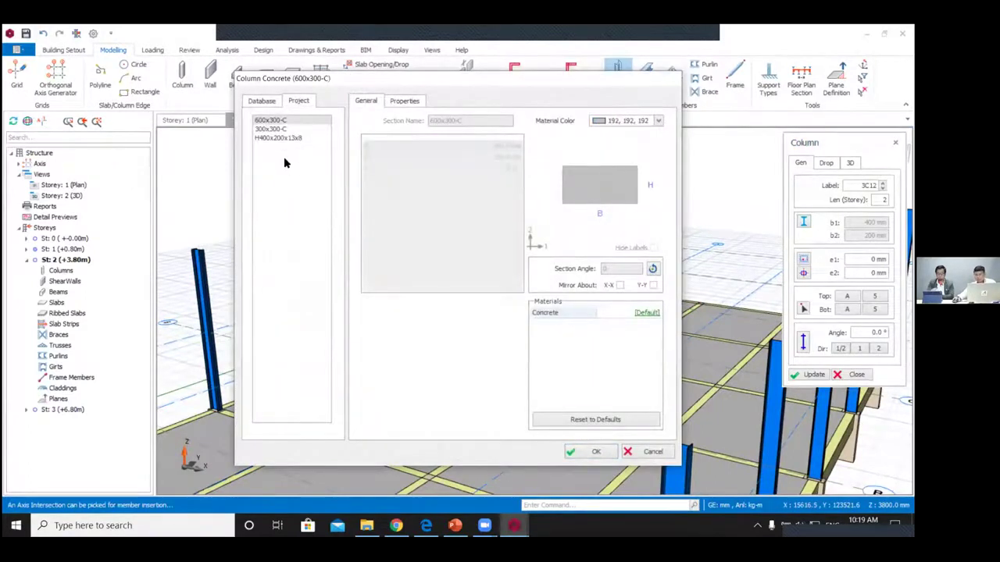
pyautogui.click(281, 138)
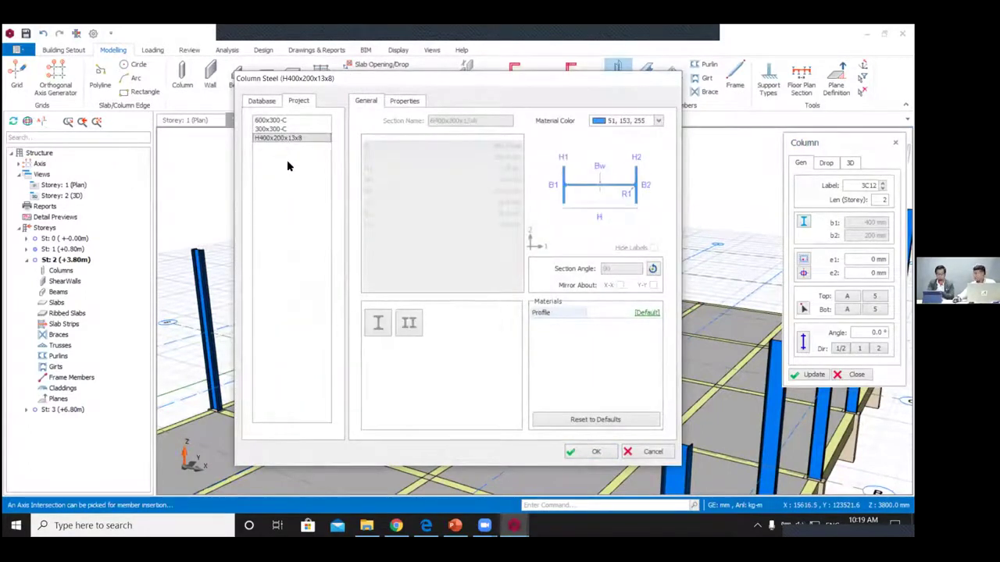
pyautogui.click(595, 452)
# Step: Insert four steel columns on storey 2 along axis 3, at its intersections with axes F, E, D and C
pyautogui.scroll(-3, 599, 357)
pyautogui.scroll(1, 602, 348)
pyautogui.keyDown('shift'); pyautogui.moveTo(602, 348); pyautogui.dragTo(624, 259, button='middle'); pyautogui.keyUp('shift')
pyautogui.scroll(3, 613, 246)
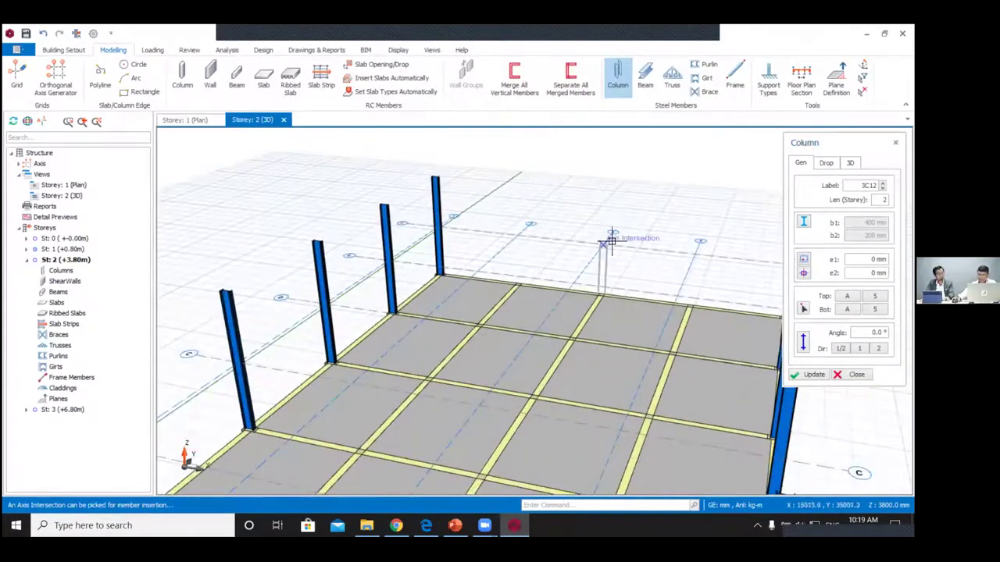
pyautogui.scroll(-2, 611, 242)
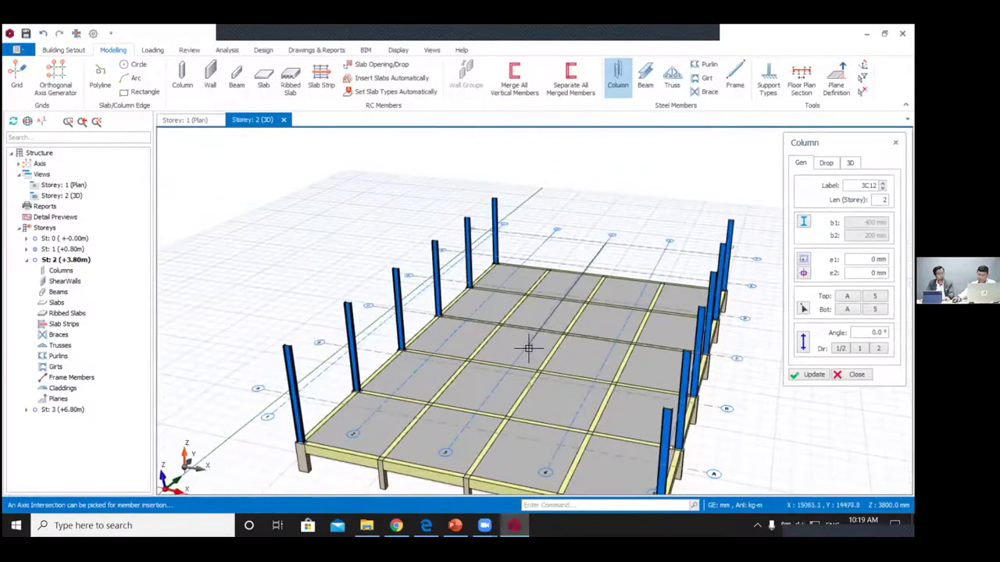
pyautogui.moveTo(539, 330); pyautogui.dragTo(538, 330)
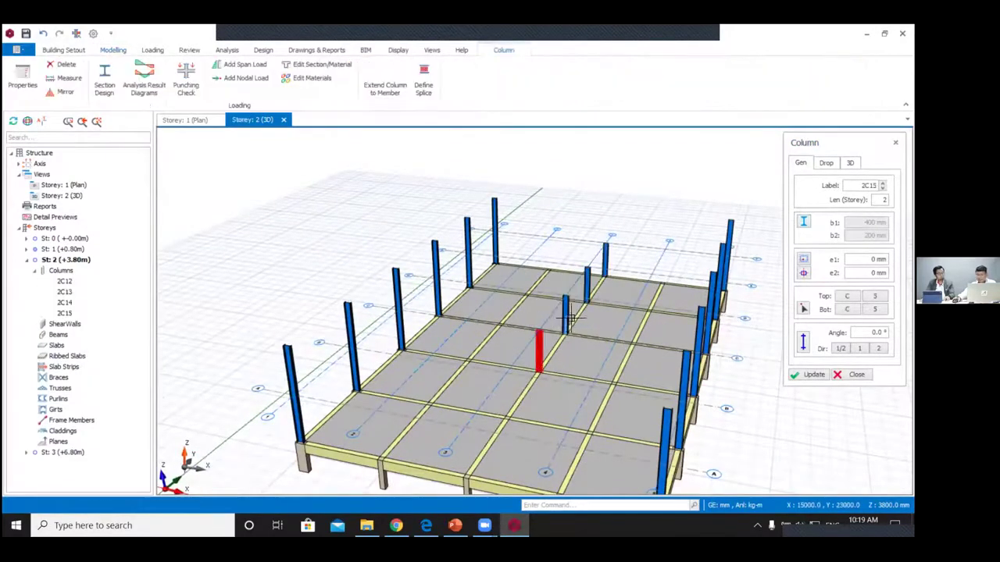
pyautogui.scroll(-2, 570, 318)
pyautogui.keyDown('shift'); pyautogui.moveTo(547, 335); pyautogui.dragTo(589, 317, button='middle'); pyautogui.keyUp('shift')
pyautogui.scroll(1, 622, 344)
pyautogui.press('Escape')
pyautogui.scroll(-2, 589, 317)
# Step: Start a steel beam and choose the Thailand H profile H300x200x12x8 as its section
pyautogui.click(645, 77)
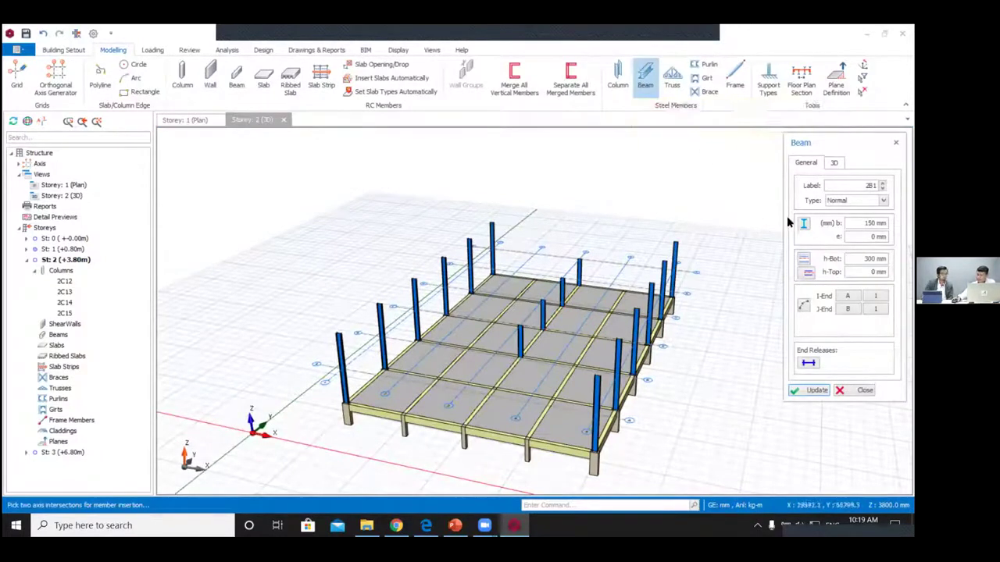
pyautogui.click(805, 224)
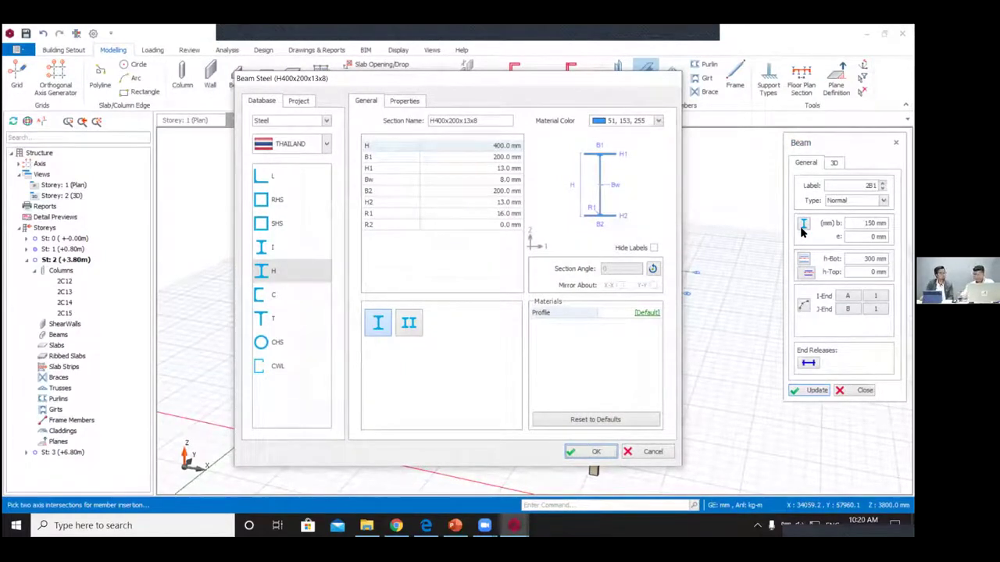
pyautogui.click(269, 272)
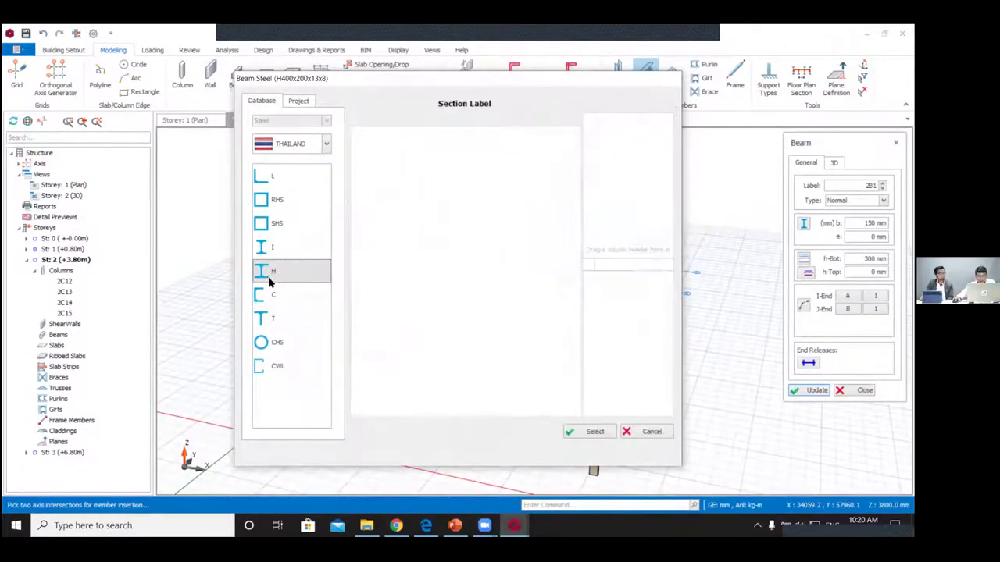
pyautogui.scroll(5, 408, 226)
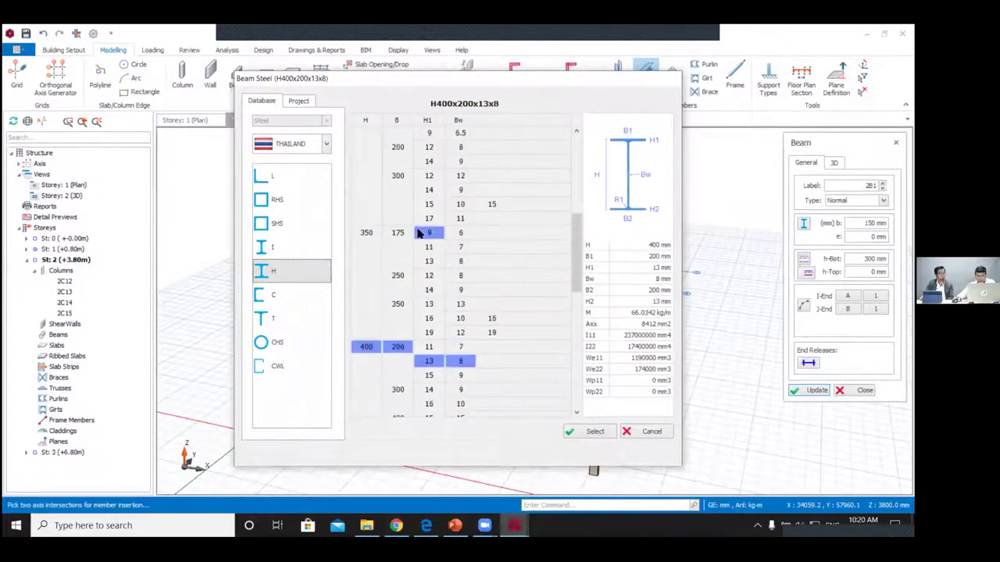
pyautogui.scroll(2, 420, 233)
pyautogui.click(367, 192)
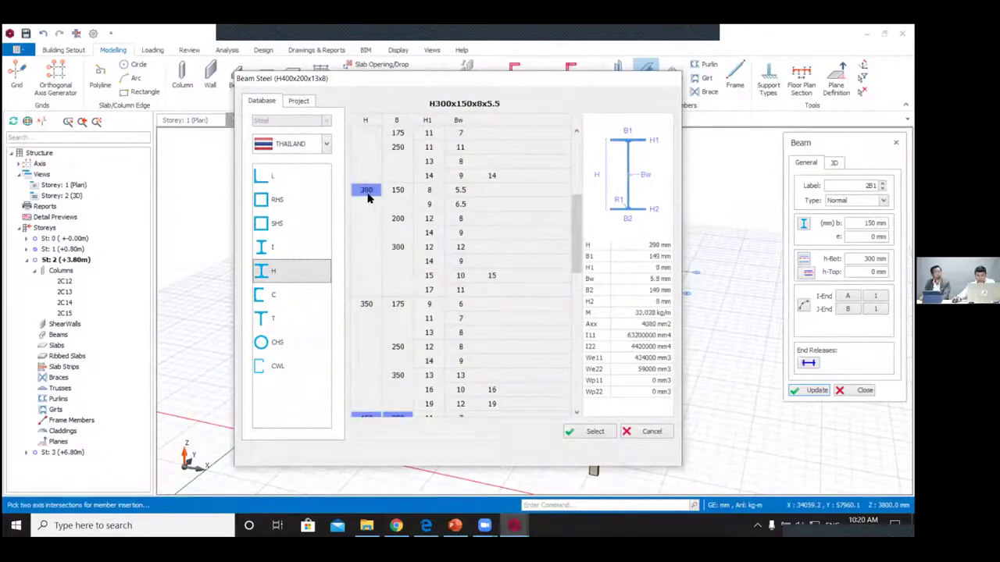
pyautogui.click(398, 218)
pyautogui.click(593, 431)
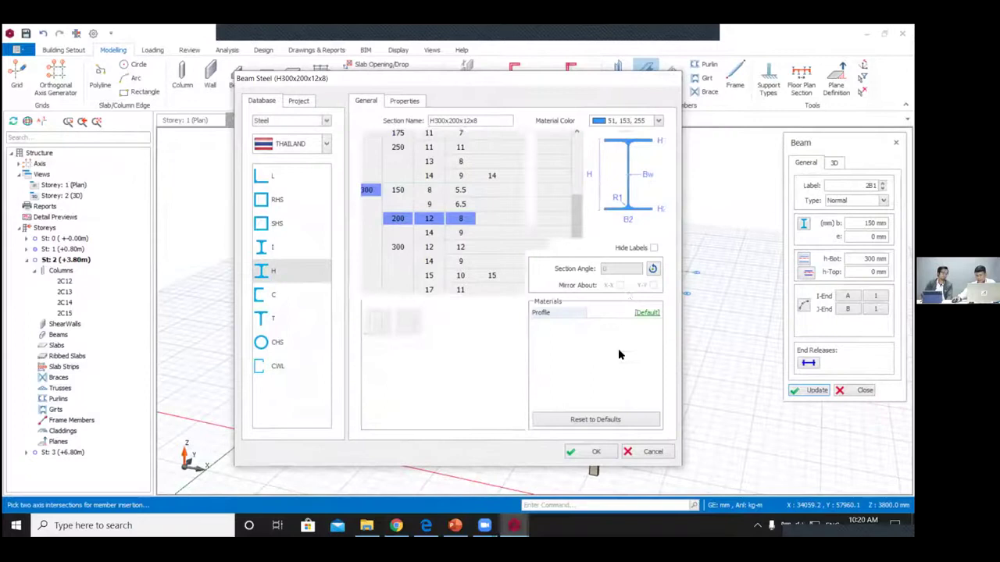
pyautogui.click(594, 452)
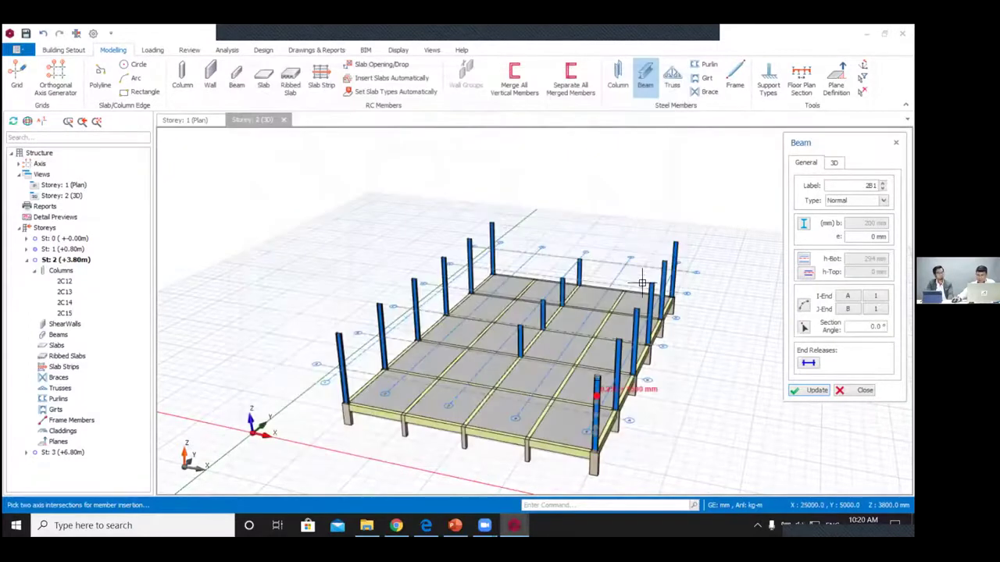
# Step: Make storey 3 the active storey of the 3D view and start a steel beam on it
pyautogui.scroll(8, 658, 293)
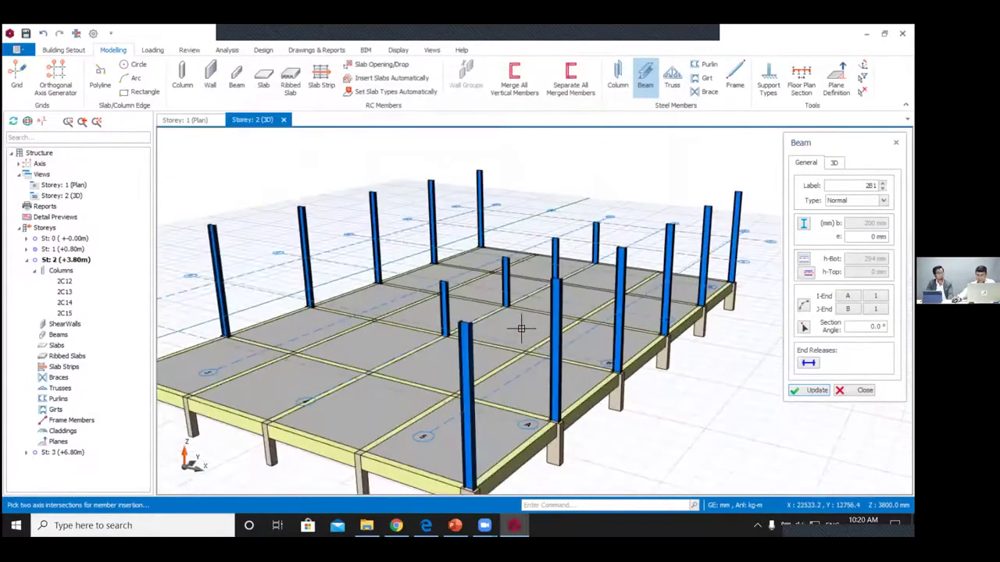
pyautogui.scroll(-2, 433, 315)
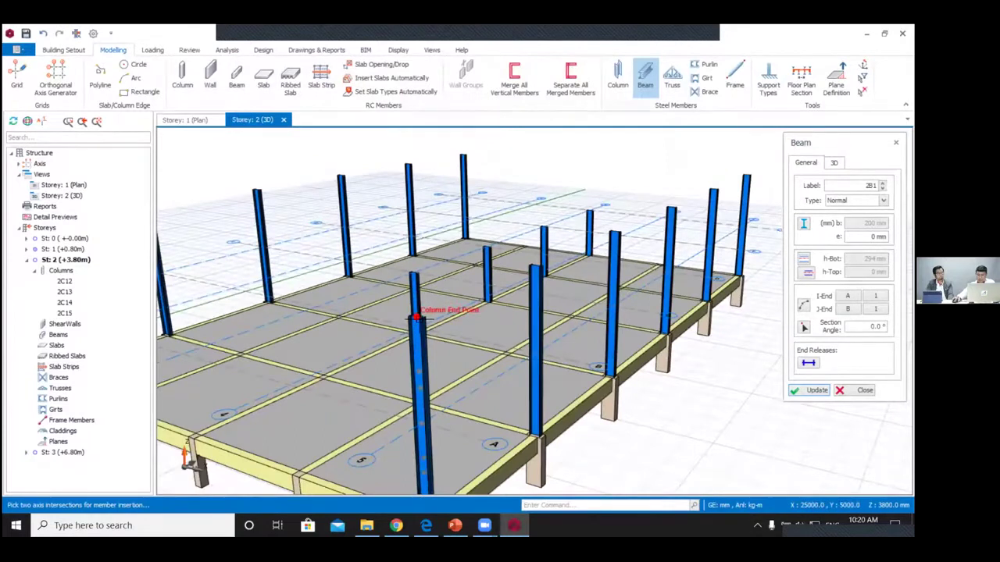
pyautogui.scroll(-5, 416, 316)
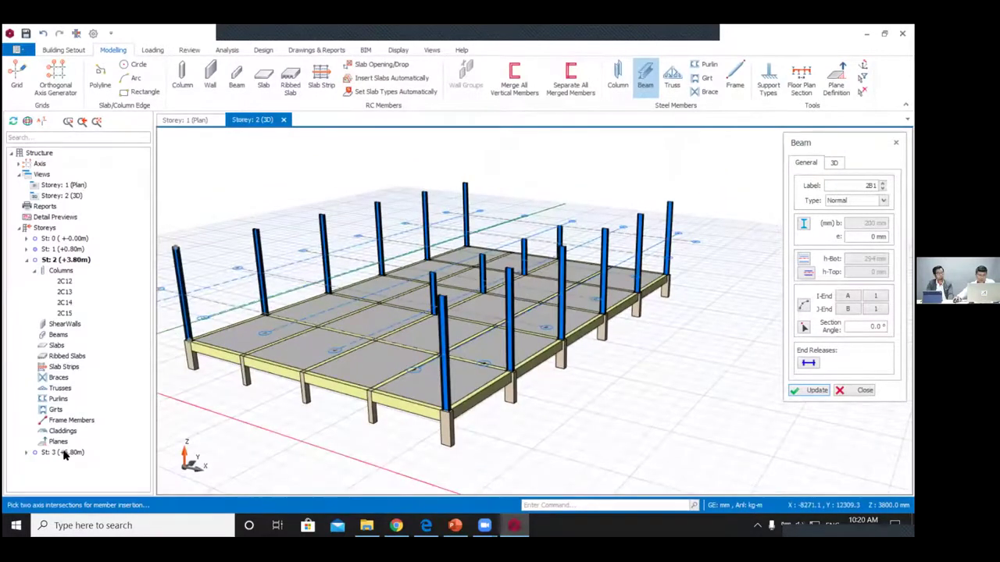
pyautogui.doubleClick(63, 453)
pyautogui.scroll(5, 419, 320)
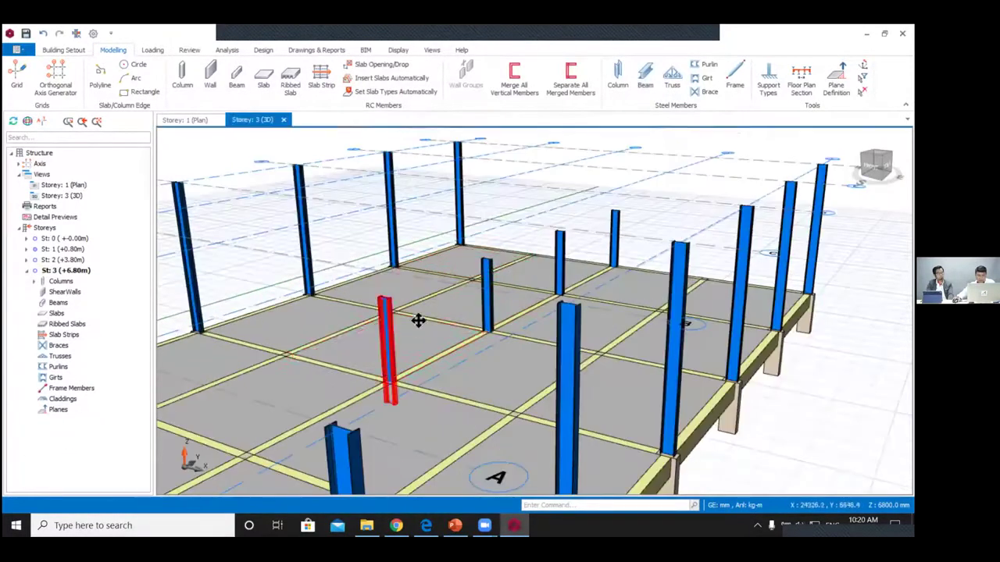
pyautogui.scroll(-3, 418, 320)
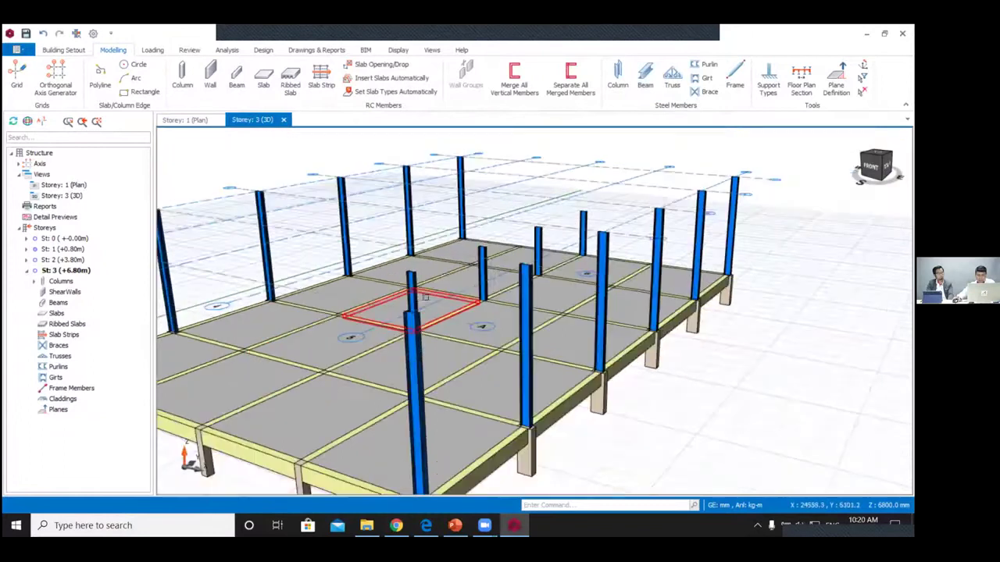
pyautogui.click(645, 78)
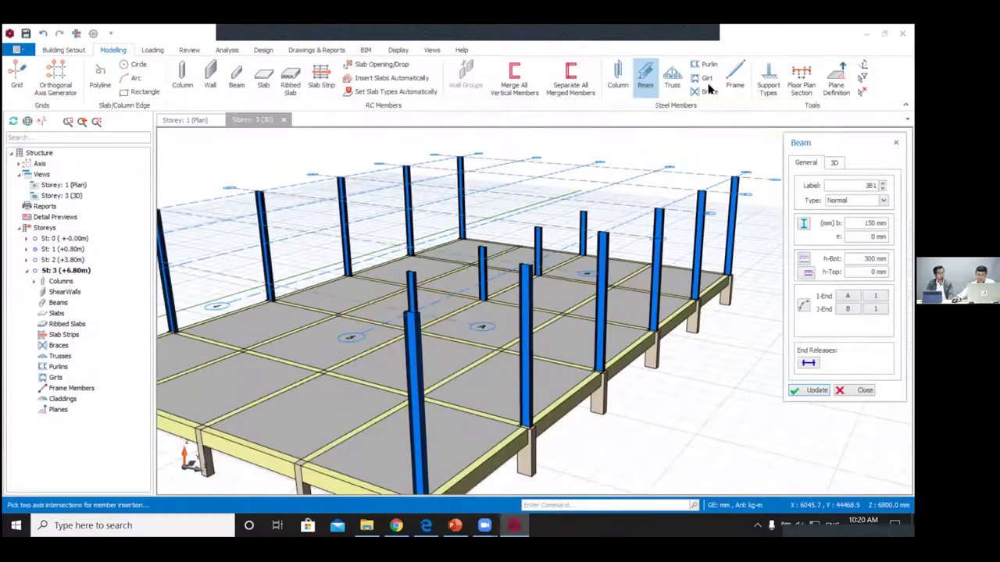
pyautogui.click(803, 224)
pyautogui.click(298, 101)
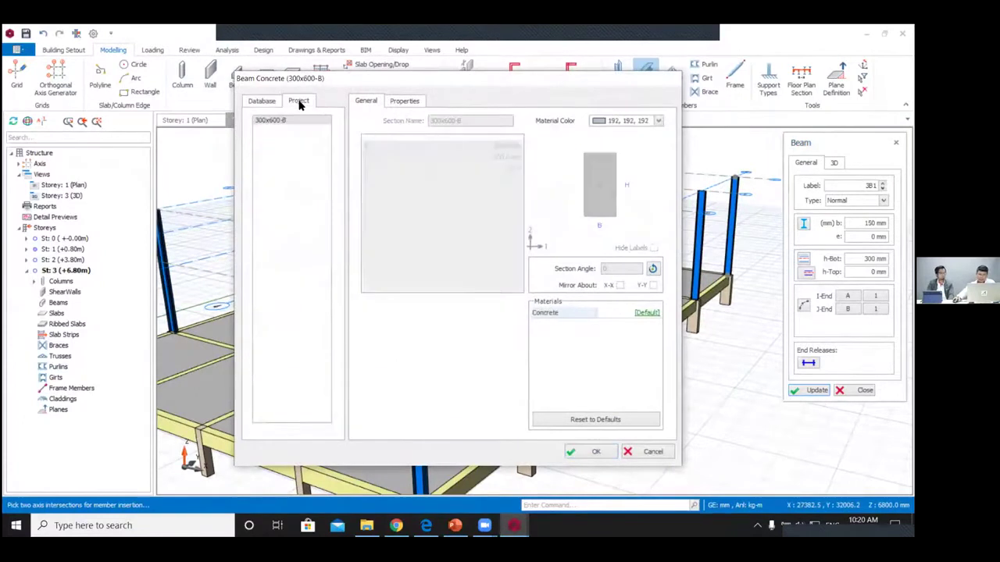
pyautogui.click(264, 102)
pyautogui.click(297, 102)
pyautogui.click(646, 451)
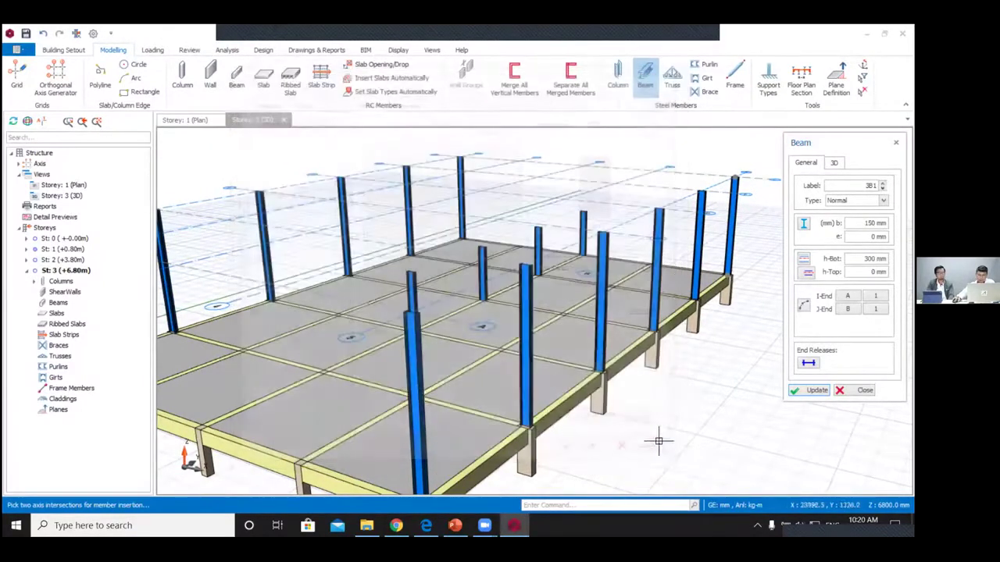
# Step: Set the storey 3 beam section to the Thailand steel H profile H300x200x12x8
pyautogui.click(801, 225)
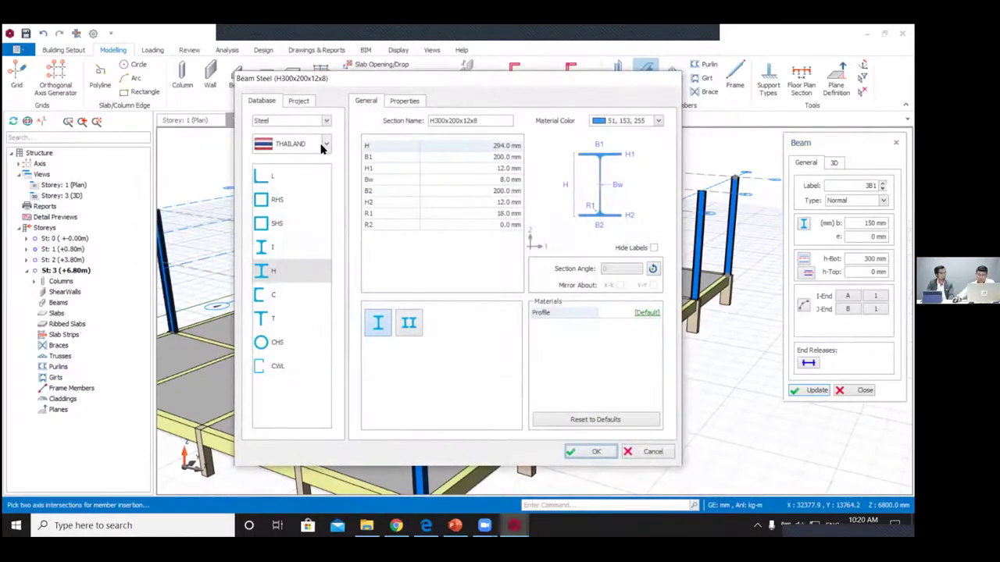
pyautogui.click(266, 273)
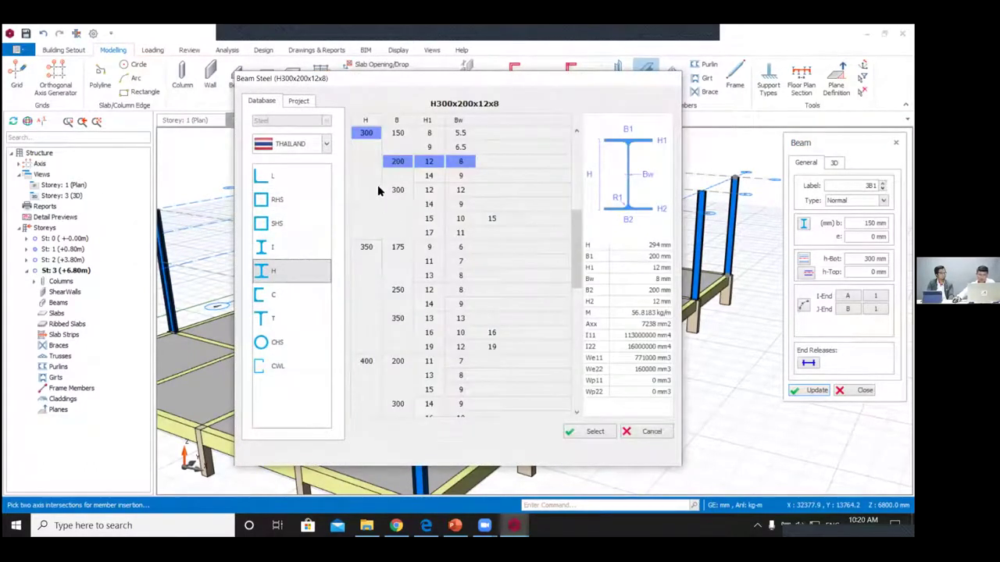
pyautogui.click(582, 431)
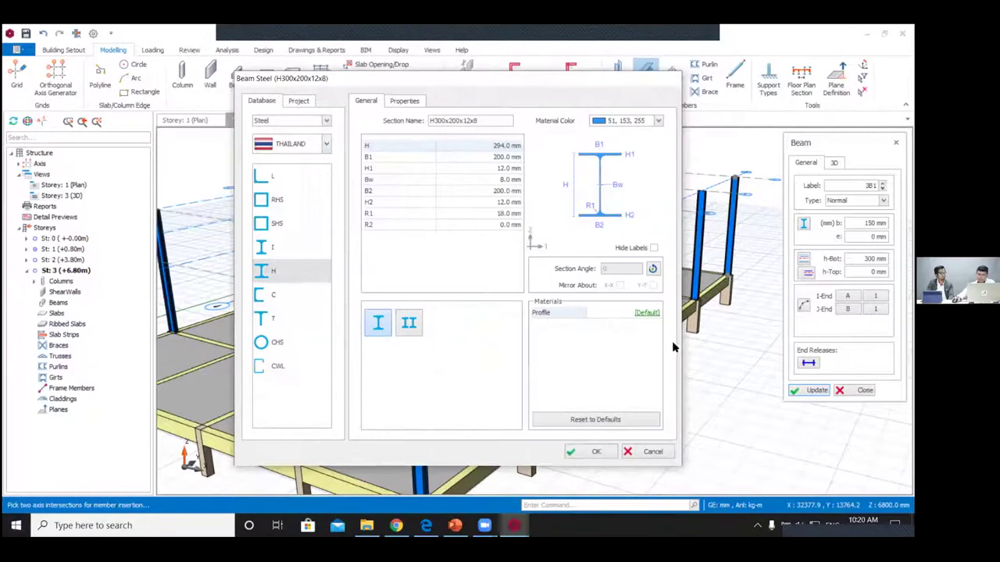
pyautogui.click(591, 453)
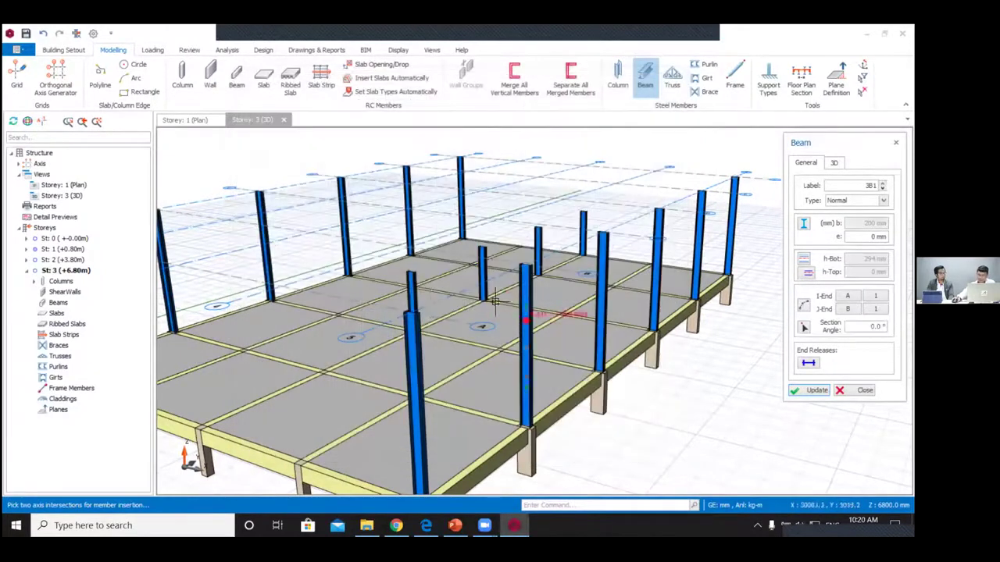
# Step: Insert steel beams on storey 3 between the column tops along axis 5 and along axis 1, from axis A to axis F
pyautogui.click(409, 312)
pyautogui.click(738, 182)
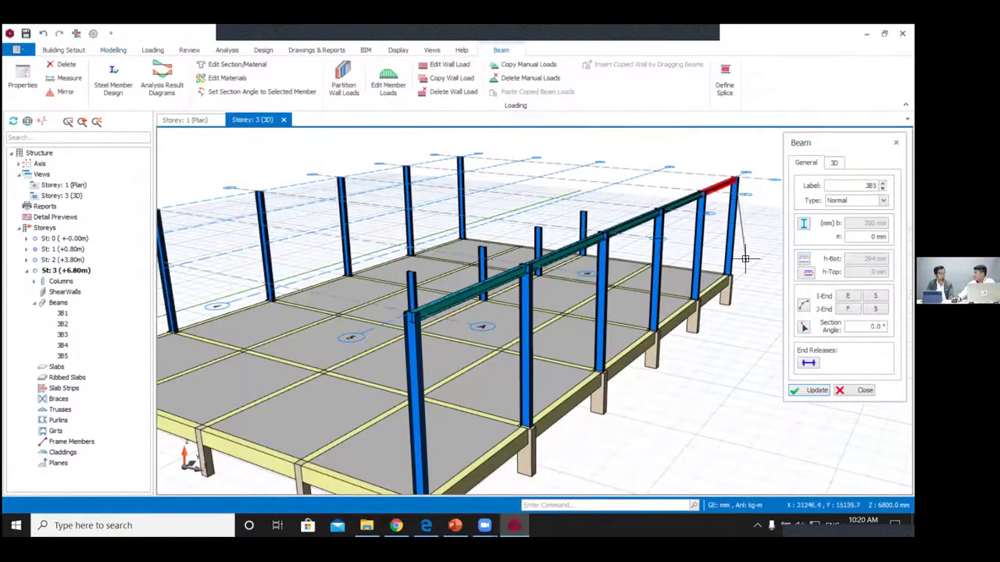
pyautogui.scroll(-3, 745, 258)
pyautogui.scroll(3, 266, 206)
pyautogui.moveTo(265, 207)
pyautogui.mouseDown(button='middle')
pyautogui.moveTo(278, 210)
pyautogui.moveTo(267, 202)
pyautogui.mouseUp(button='middle')
pyautogui.click(240, 299)
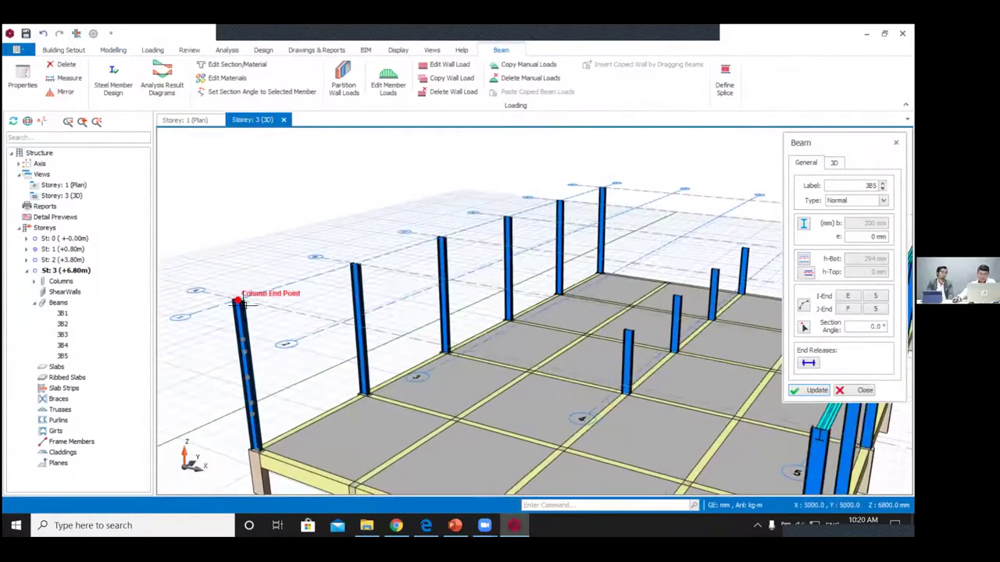
pyautogui.click(630, 186)
pyautogui.scroll(-3, 651, 172)
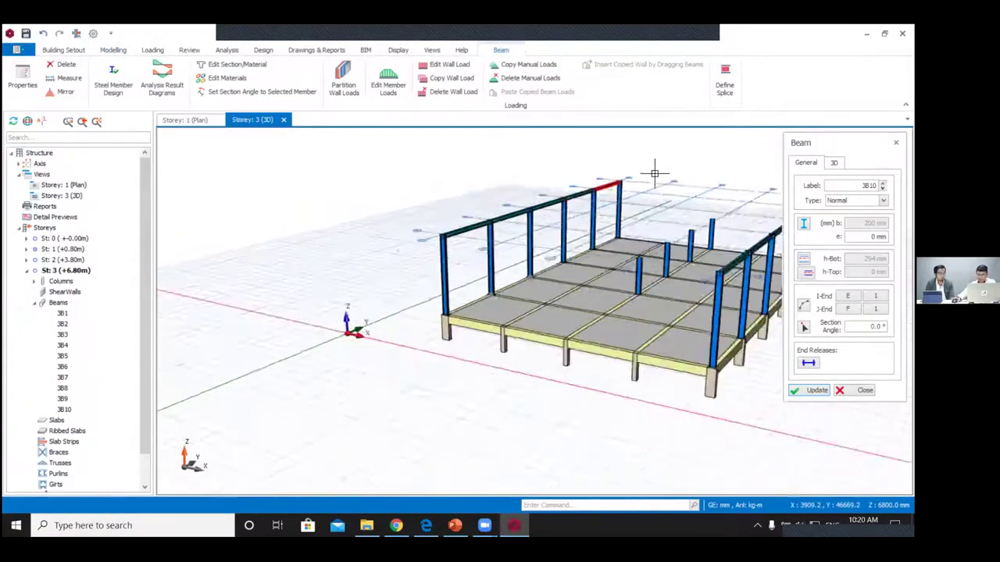
# Step: Try to insert steel beams with storey 3 active across the tops of the shorter axis 3 columns, from axis C to axis F
pyautogui.moveTo(653, 172); pyautogui.dragTo(508, 223, button='middle')
pyautogui.scroll(2, 508, 225)
pyautogui.click(457, 337)
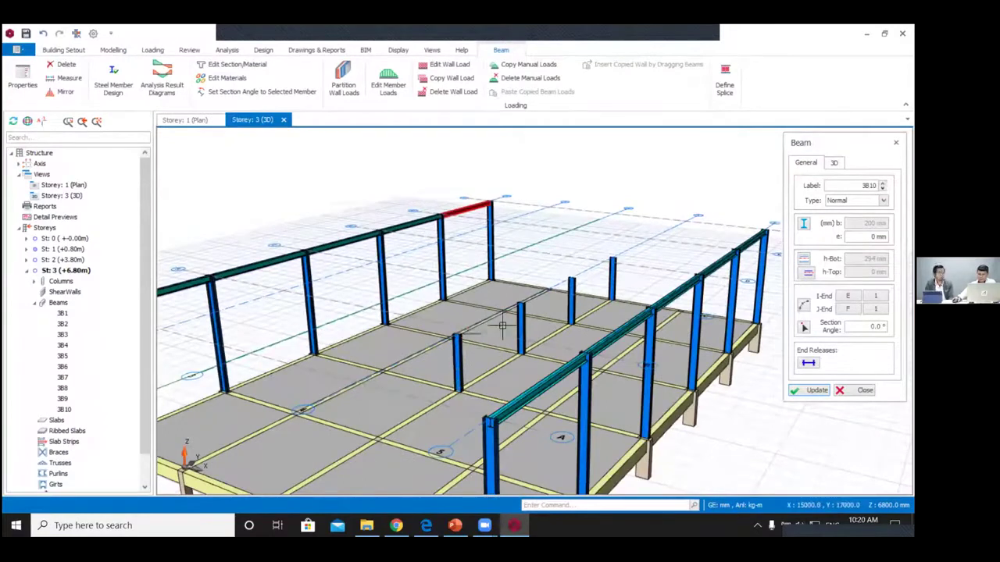
pyautogui.scroll(2, 615, 257)
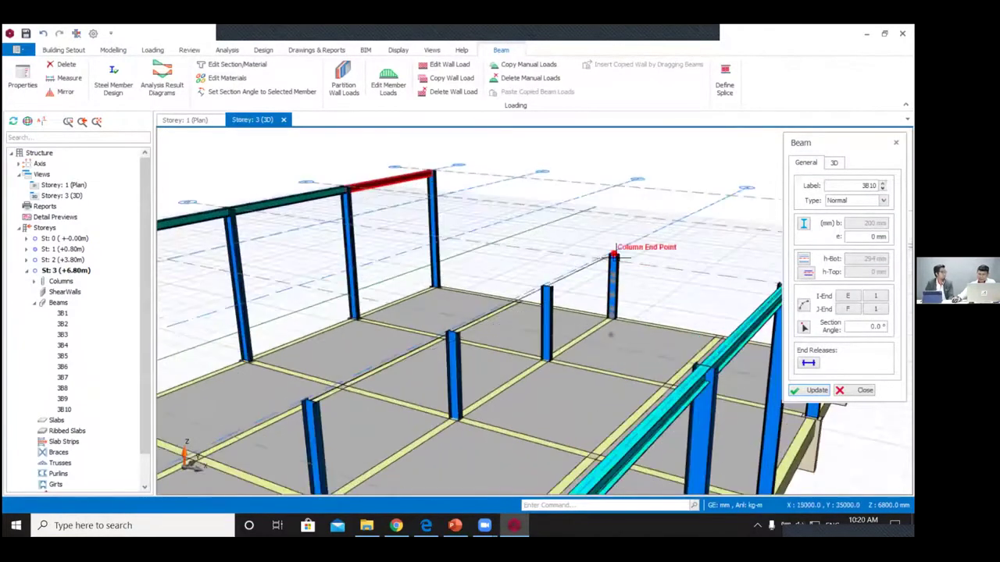
pyautogui.click(614, 256)
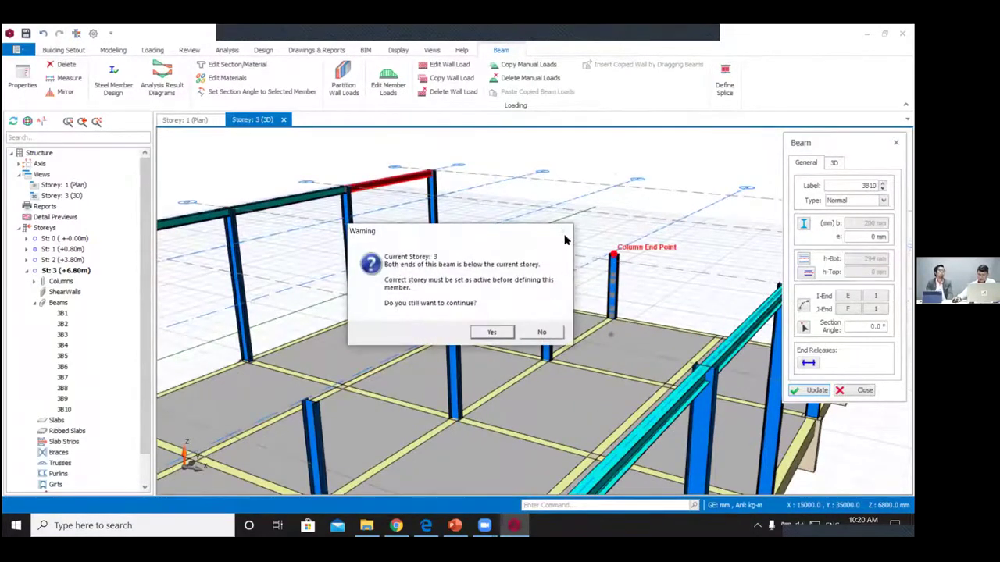
pyautogui.click(544, 333)
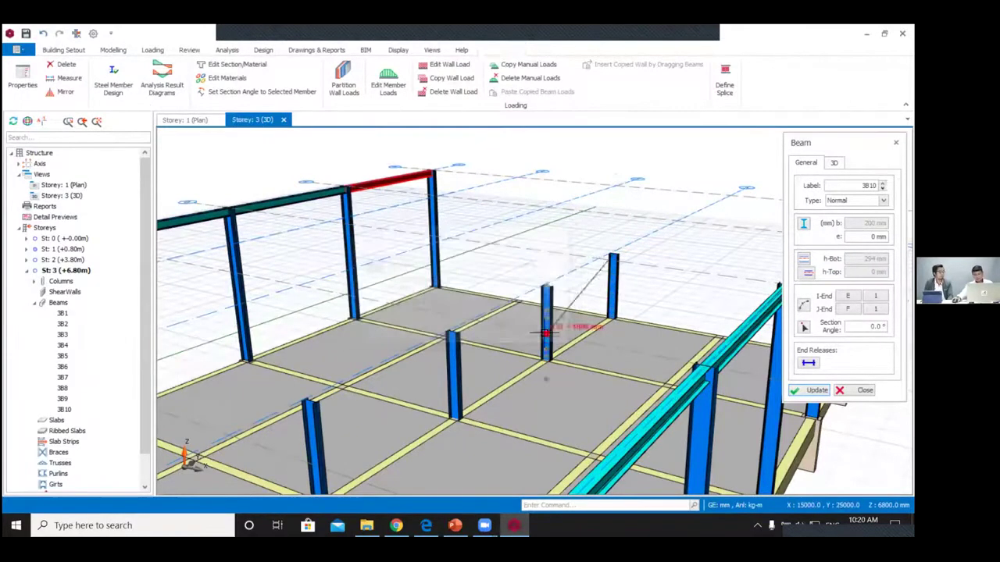
pyautogui.scroll(-1, 556, 265)
pyautogui.scroll(-3, 562, 262)
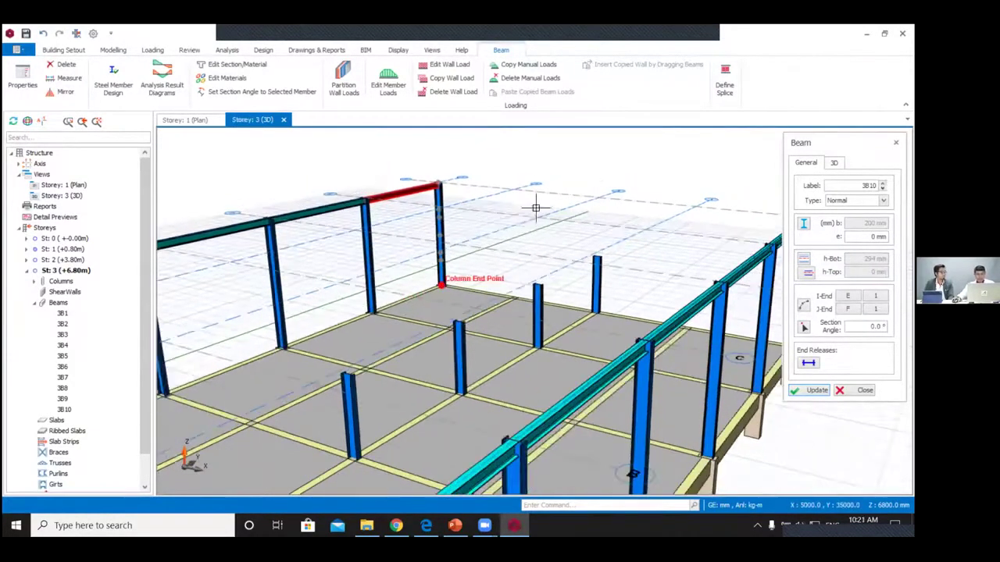
pyautogui.scroll(-5, 597, 246)
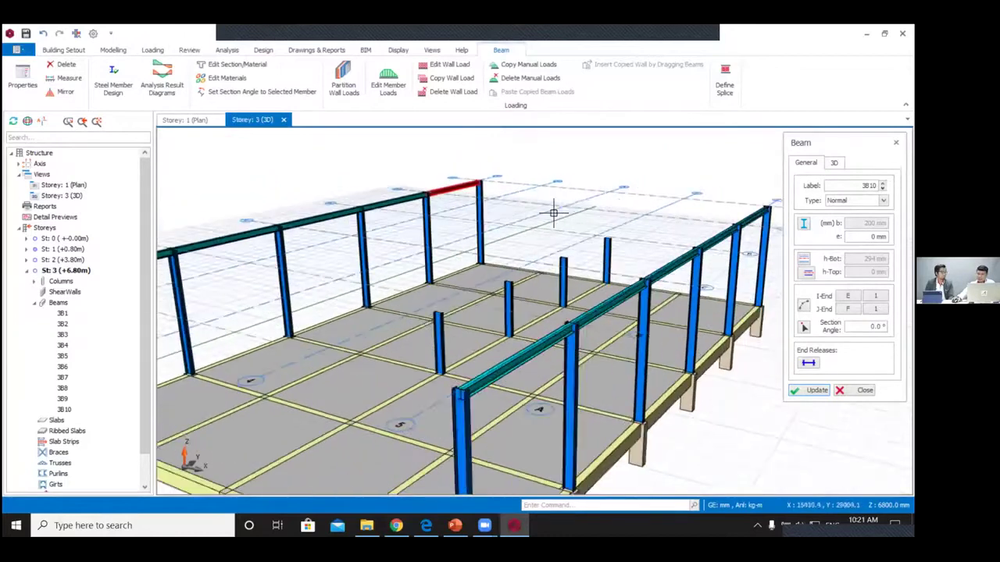
pyautogui.scroll(-2, 548, 225)
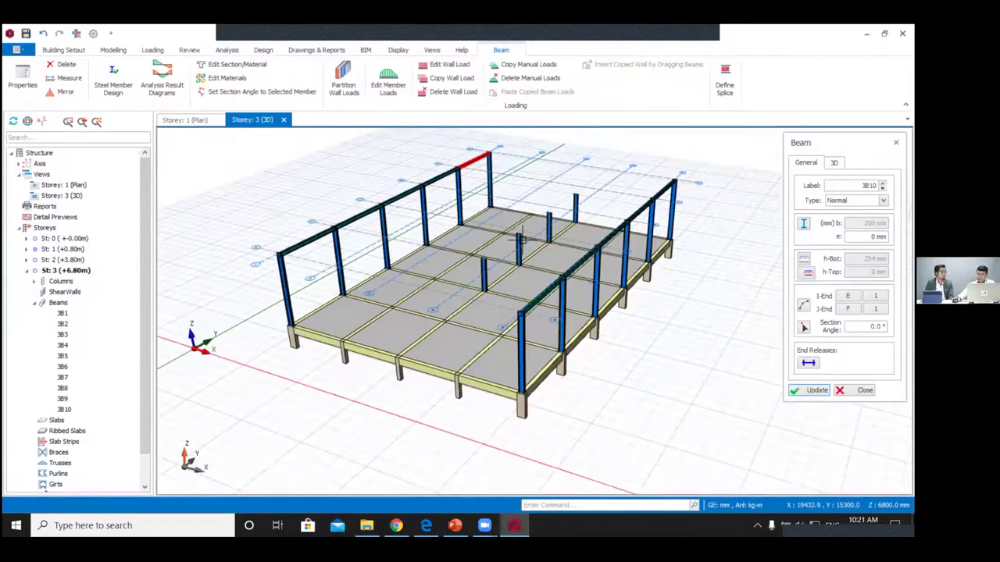
# Step: Make storey 2 (+3.80m) the active storey of the 3D view
pyautogui.scroll(4, 483, 257)
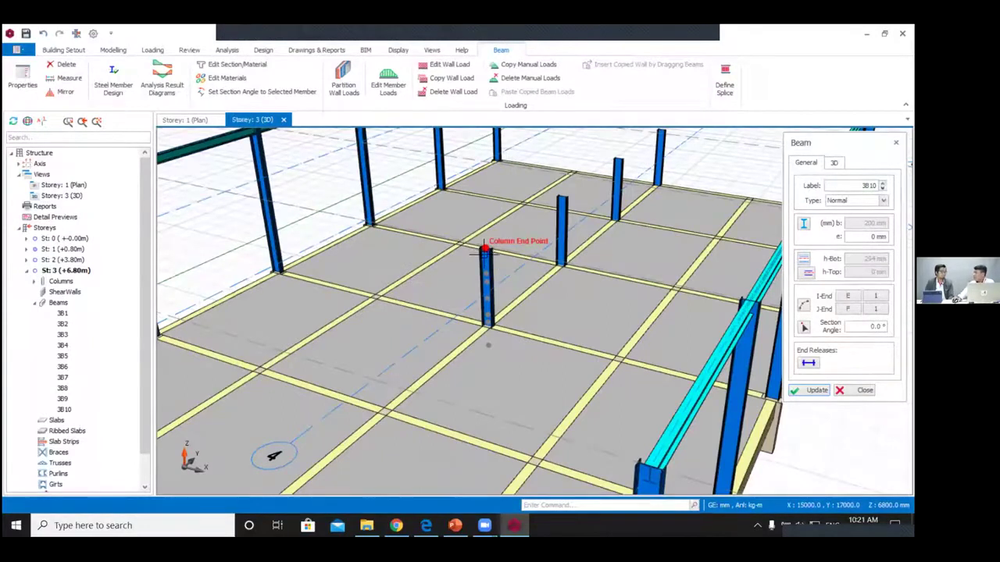
pyautogui.scroll(-3, 531, 254)
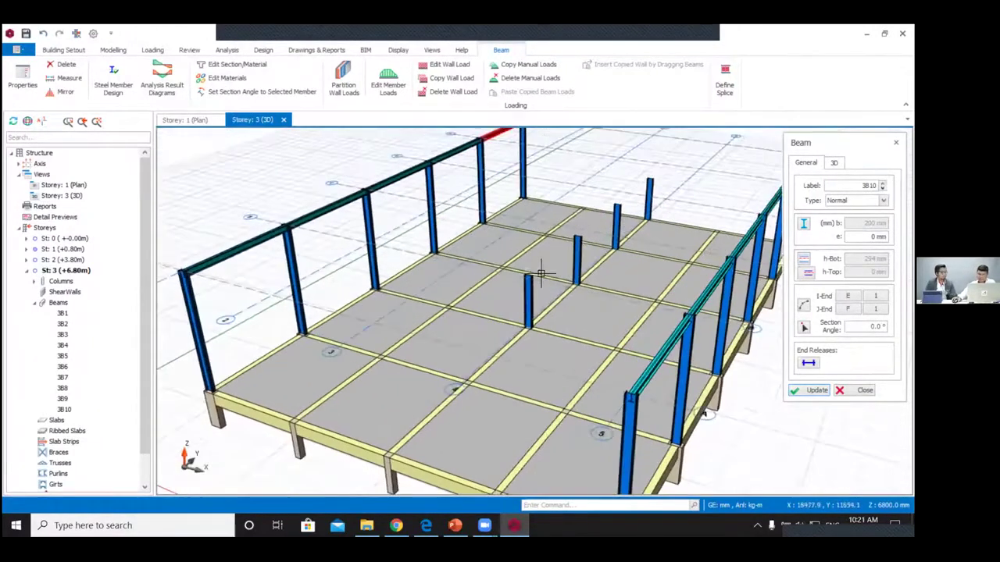
pyautogui.scroll(-5, 540, 273)
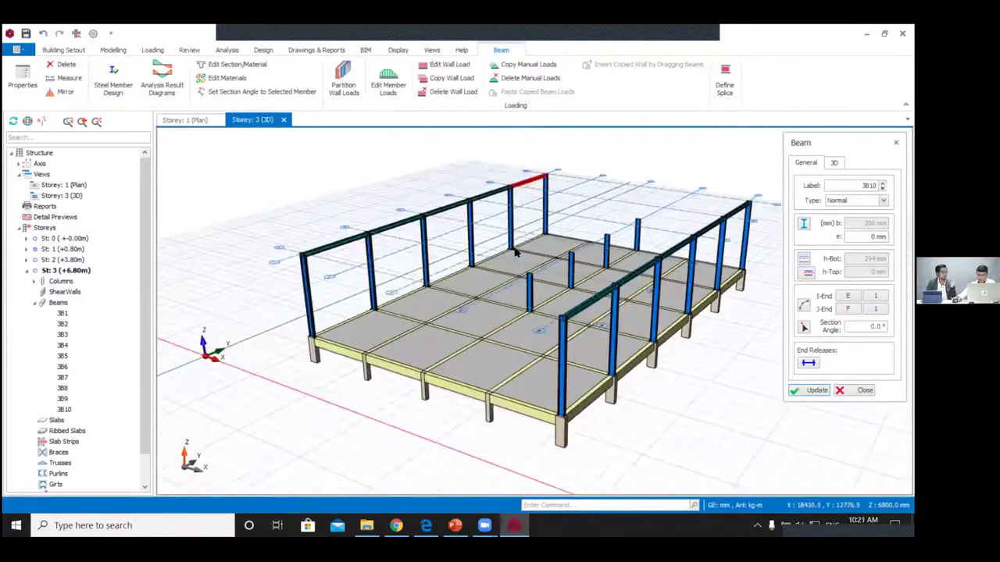
pyautogui.moveTo(515, 252); pyautogui.dragTo(492, 243, button='middle')
pyautogui.doubleClick(74, 259)
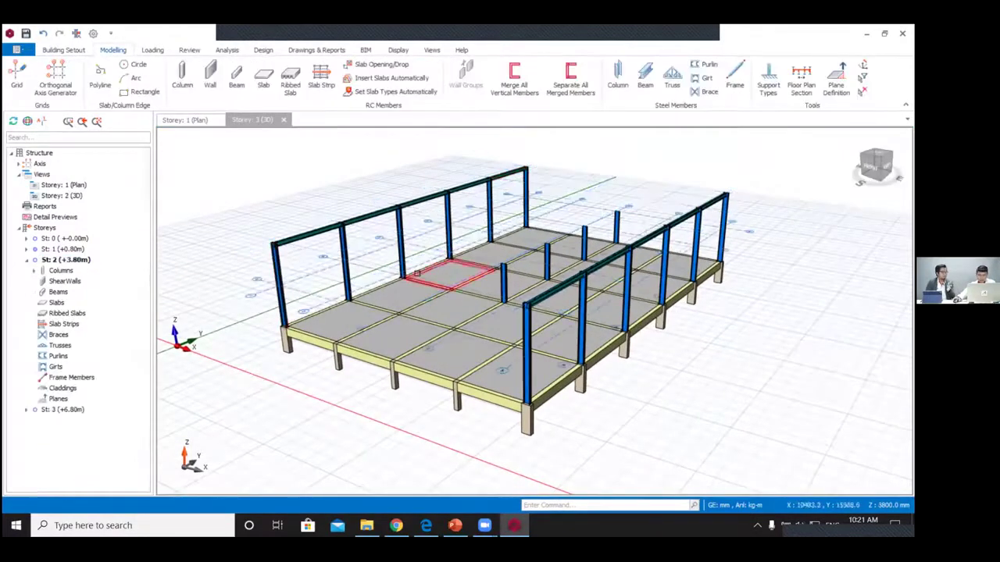
pyautogui.scroll(3, 547, 278)
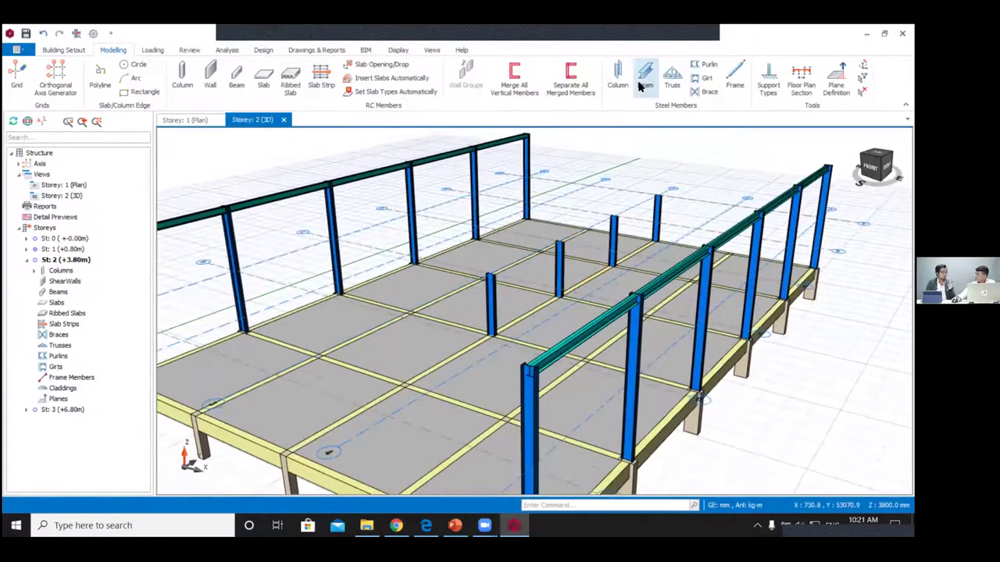
# Step: Start a steel beam on storey 2 with the project section H300x200x12x8
pyautogui.click(643, 78)
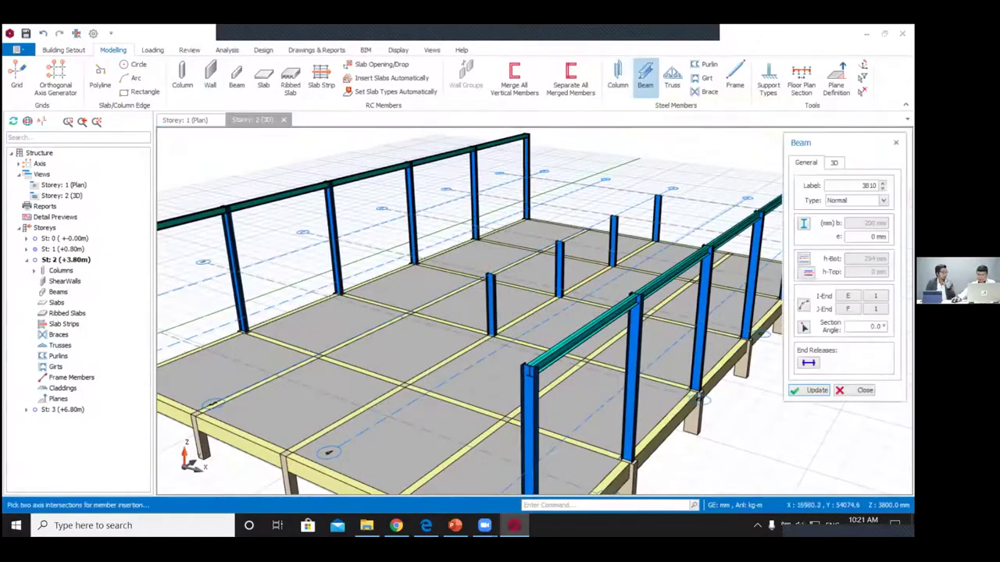
pyautogui.click(805, 225)
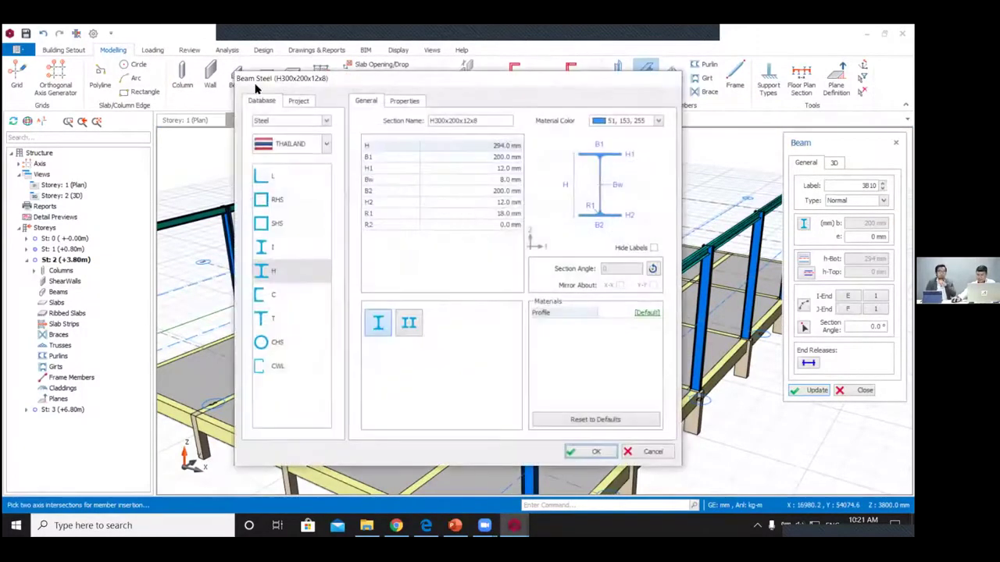
pyautogui.click(299, 101)
pyautogui.click(297, 129)
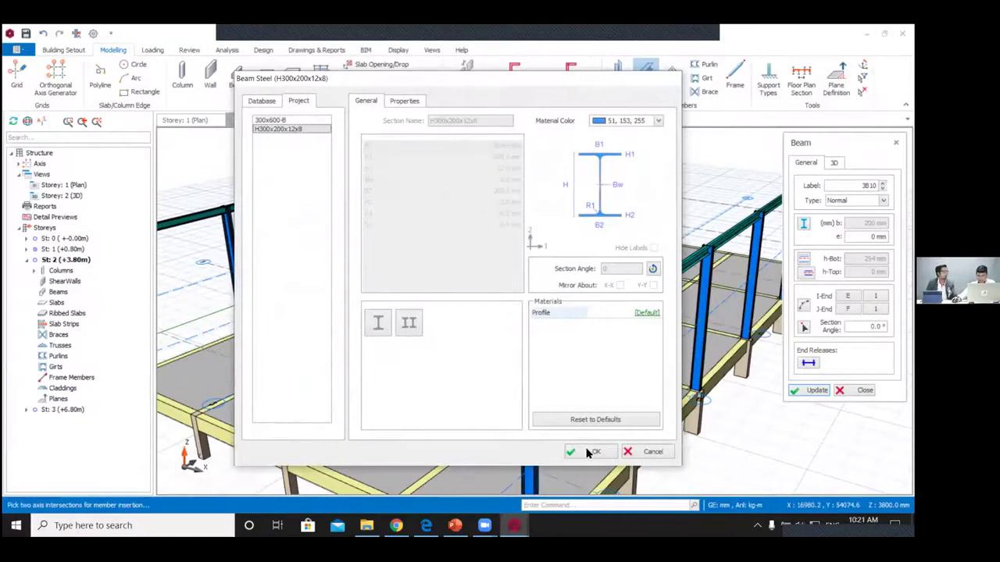
pyautogui.click(591, 452)
# Step: Insert storey 2 steel beams across the tops of the shorter axis 3 columns, from axis C to axis F
pyautogui.scroll(3, 475, 279)
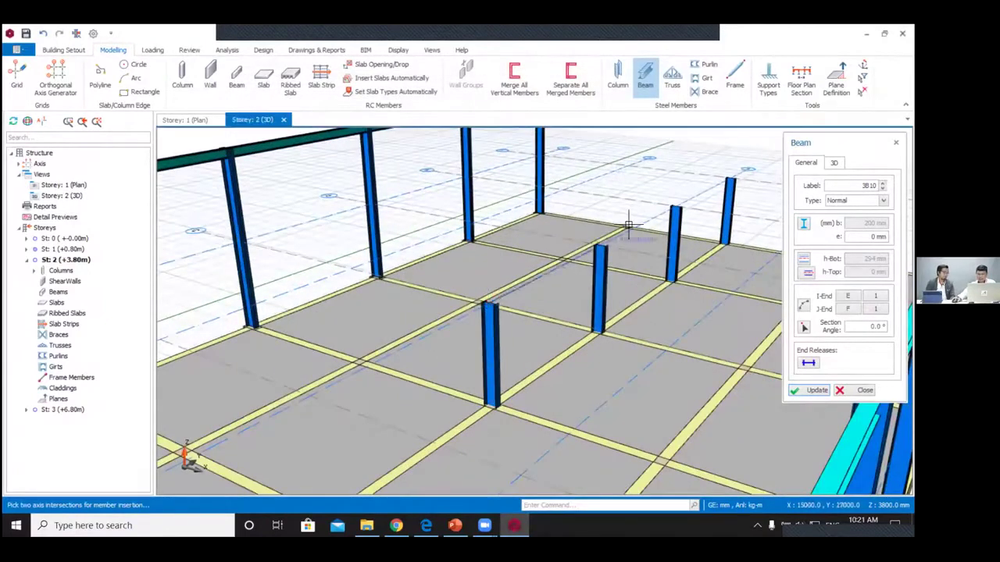
pyautogui.scroll(-1, 513, 241)
pyautogui.moveTo(513, 241); pyautogui.dragTo(474, 253, button='middle')
pyautogui.click(691, 192)
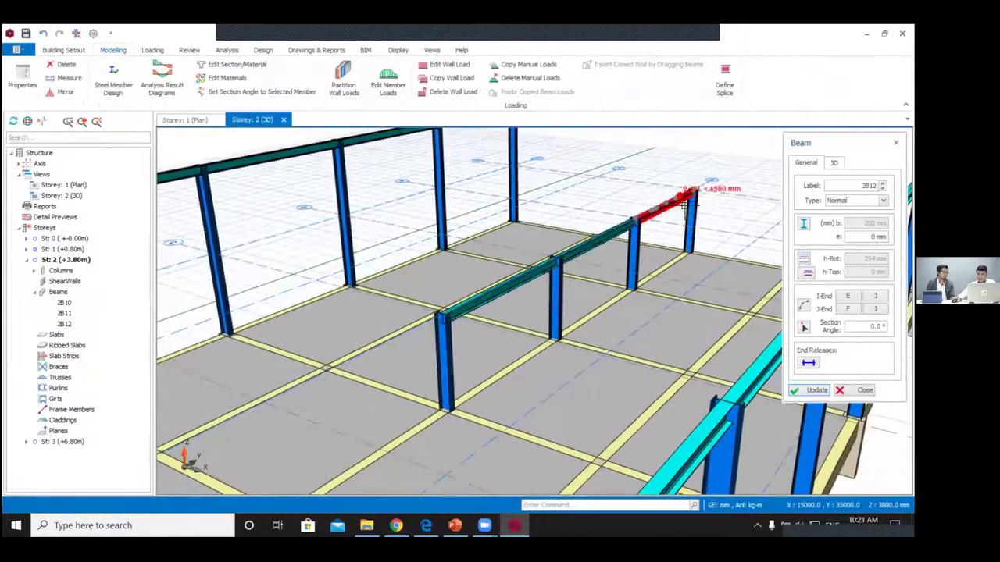
# Step: Insert a storey 2 steel beam along axis F from axis 3 to axis 5
pyautogui.scroll(-1, 685, 206)
pyautogui.moveTo(685, 206); pyautogui.dragTo(442, 212, button='middle')
pyautogui.scroll(1, 607, 192)
pyautogui.scroll(-1, 674, 204)
pyautogui.scroll(1, 684, 217)
pyautogui.click(684, 217)
pyautogui.scroll(-3, 521, 319)
pyautogui.scroll(3, 493, 314)
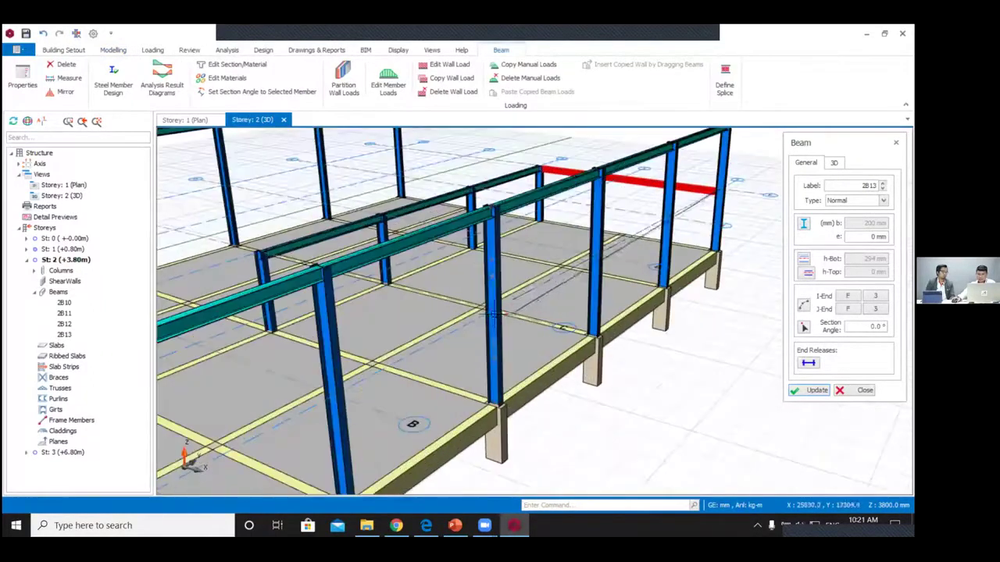
# Step: Insert storey 2 steel beams along axis 5 between axes F and C, and along axis C between axes 5 and 3
pyautogui.click(492, 314)
pyautogui.scroll(-3, 492, 314)
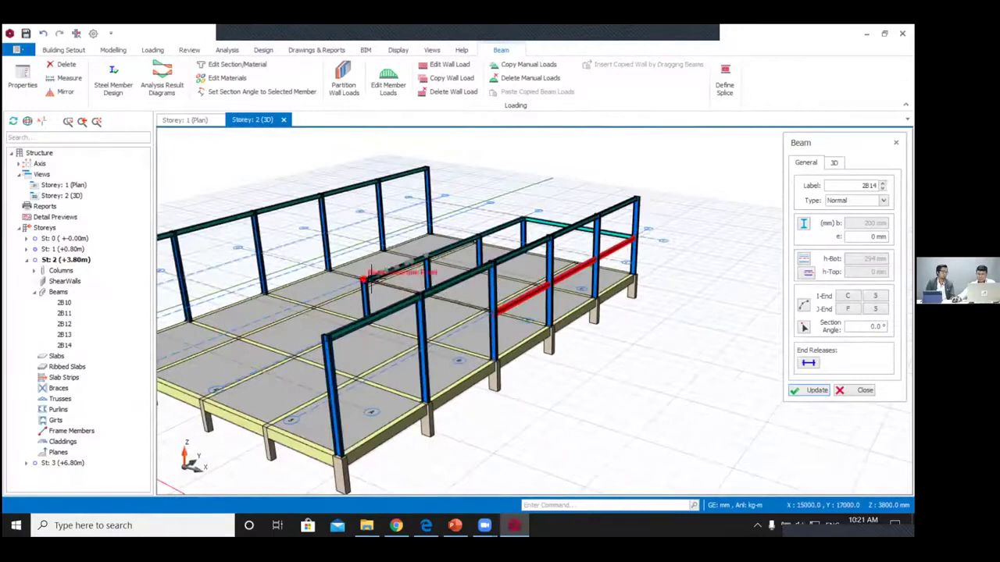
pyautogui.click(422, 299)
pyautogui.scroll(3, 452, 212)
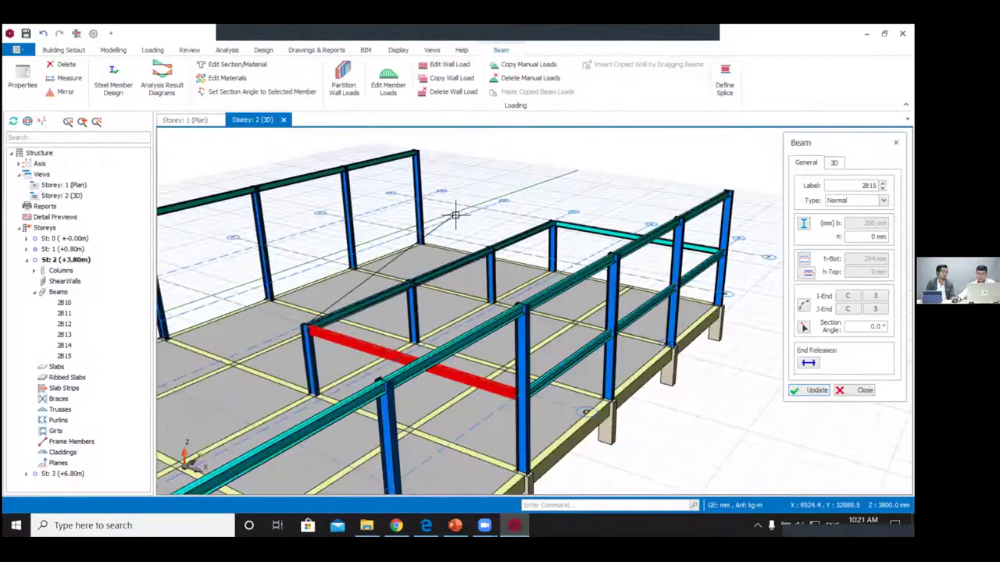
pyautogui.press('Escape')
# Step: Open the plan view and switch it to storey 2 to check the beam layout
pyautogui.scroll(-3, 457, 238)
pyautogui.keyDown('shift'); pyautogui.moveTo(461, 242); pyautogui.dragTo(750, 228, button='middle'); pyautogui.keyUp('shift')
pyautogui.scroll(3, 509, 280)
pyautogui.scroll(-3, 746, 229)
pyautogui.keyDown('shift'); pyautogui.moveTo(687, 246); pyautogui.dragTo(625, 254, button='middle'); pyautogui.keyUp('shift')
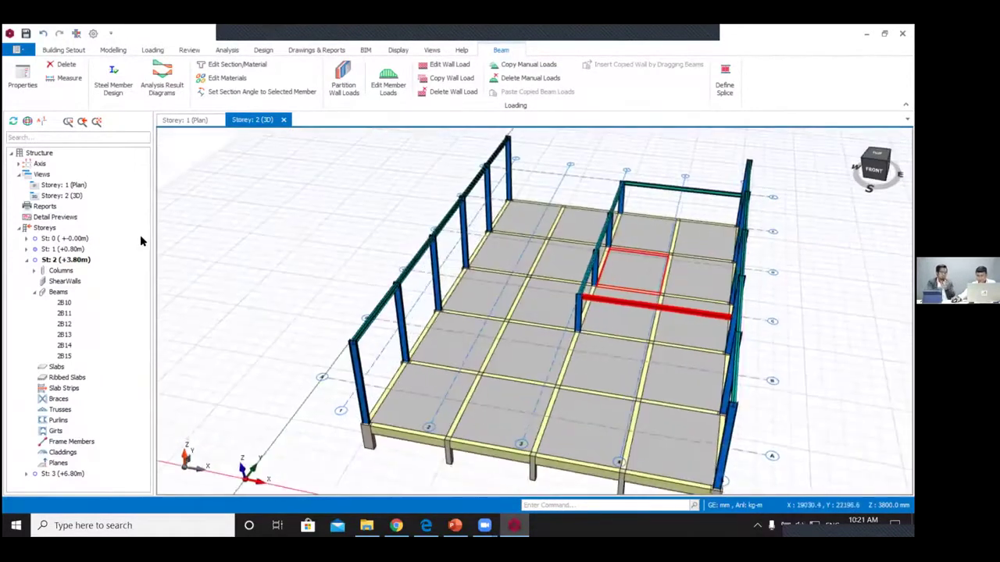
pyautogui.doubleClick(78, 187)
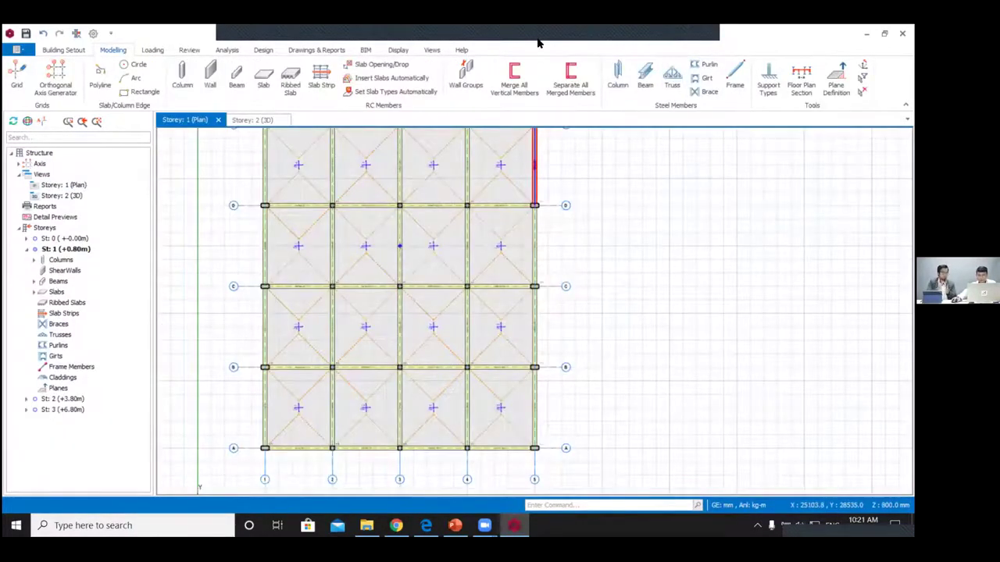
pyautogui.scroll(1, 538, 43)
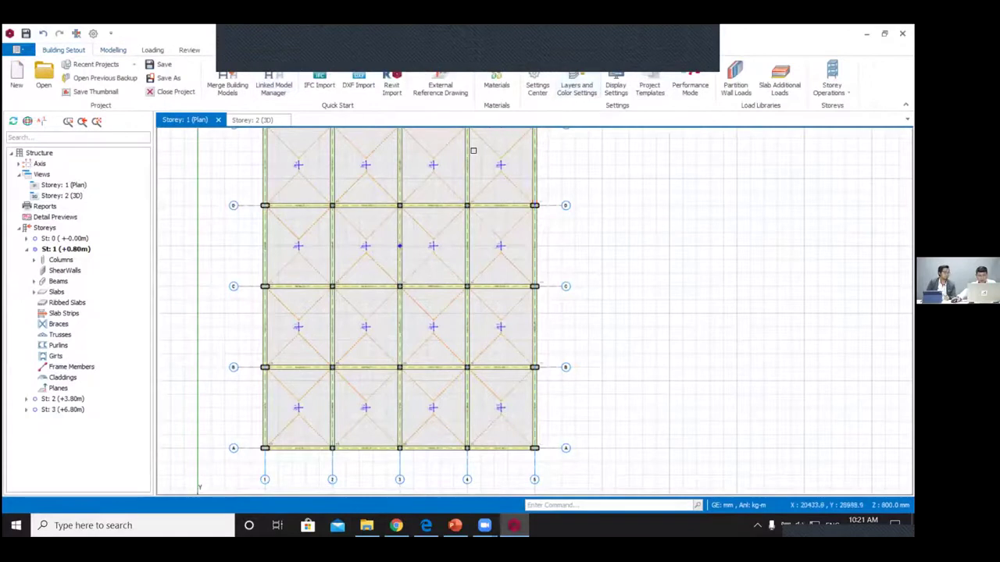
pyautogui.doubleClick(56, 399)
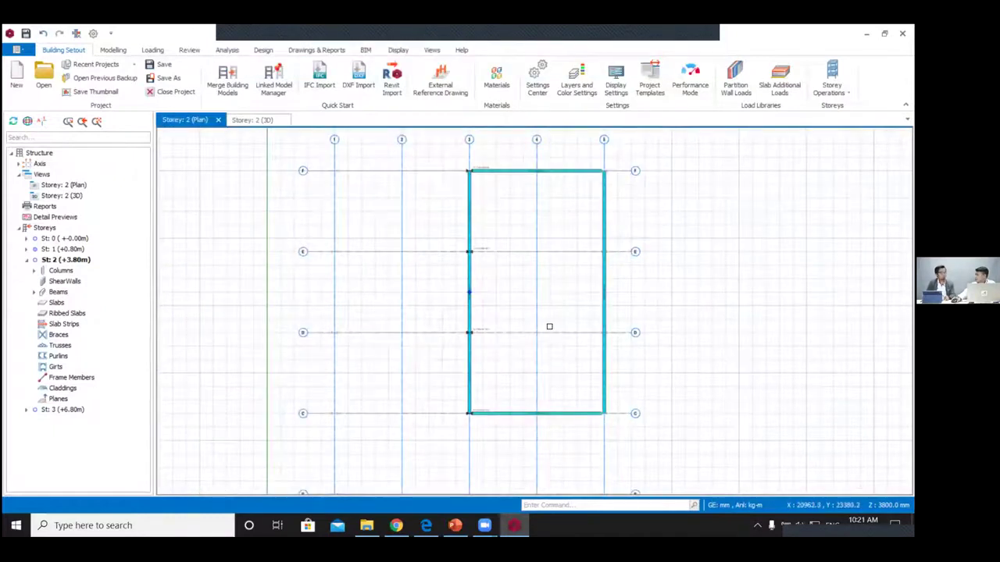
pyautogui.moveTo(549, 326); pyautogui.dragTo(552, 313, button='middle')
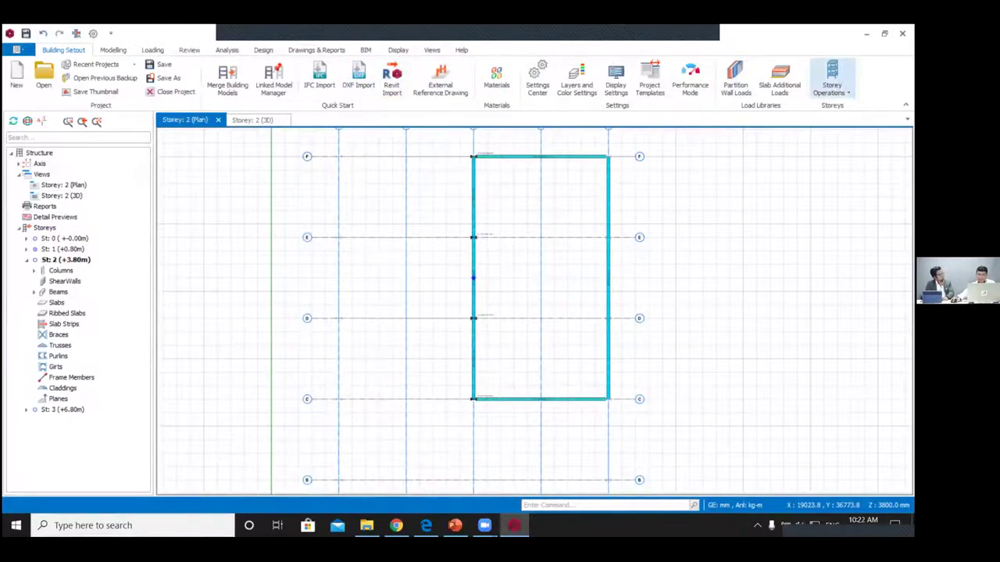
# Step: Open the list of storeys and use it to show storey 3 in the plan view
pyautogui.click(832, 78)
pyautogui.click(859, 111)
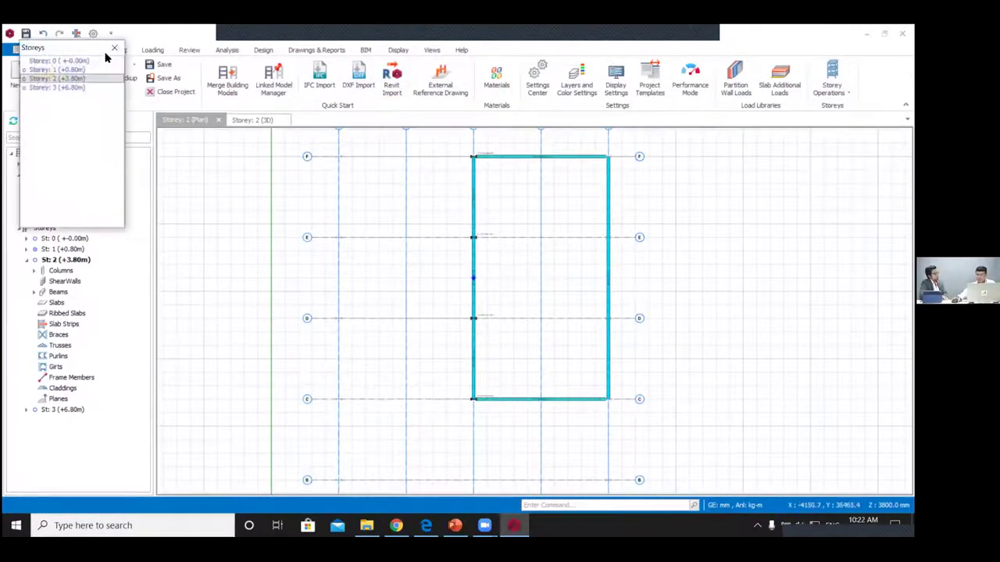
pyautogui.moveTo(93, 47); pyautogui.dragTo(766, 172)
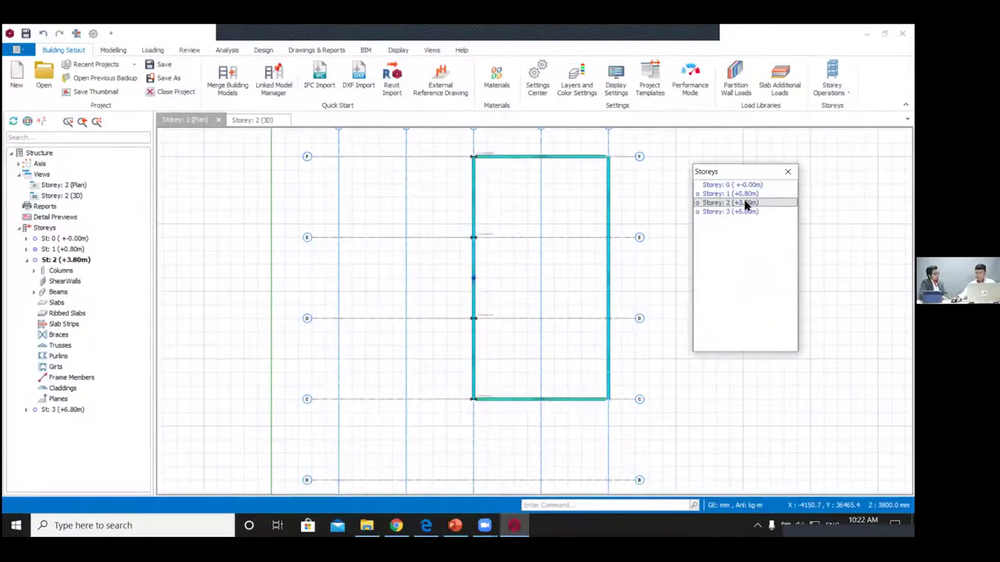
pyautogui.click(730, 211)
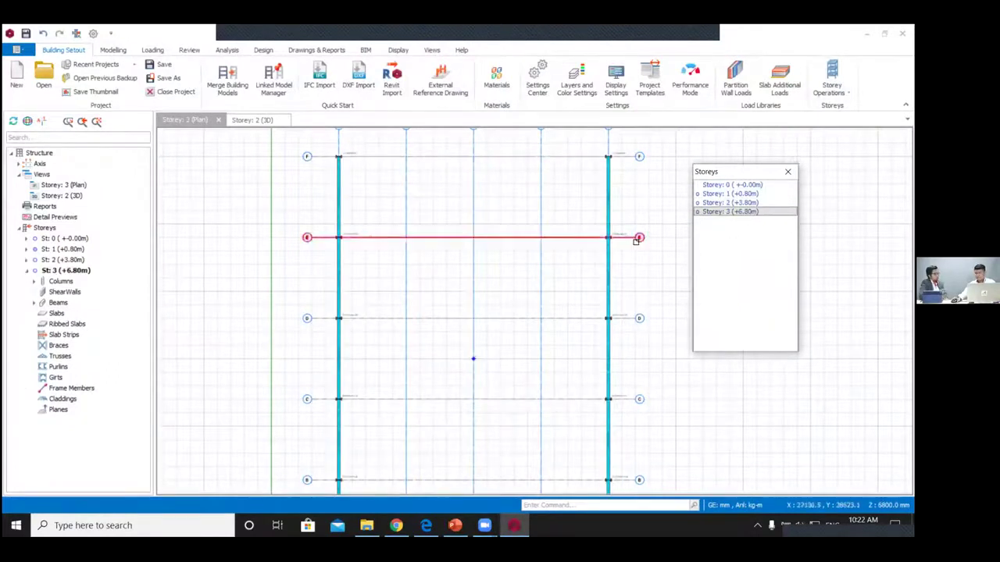
pyautogui.moveTo(588, 230); pyautogui.dragTo(605, 243, button='middle')
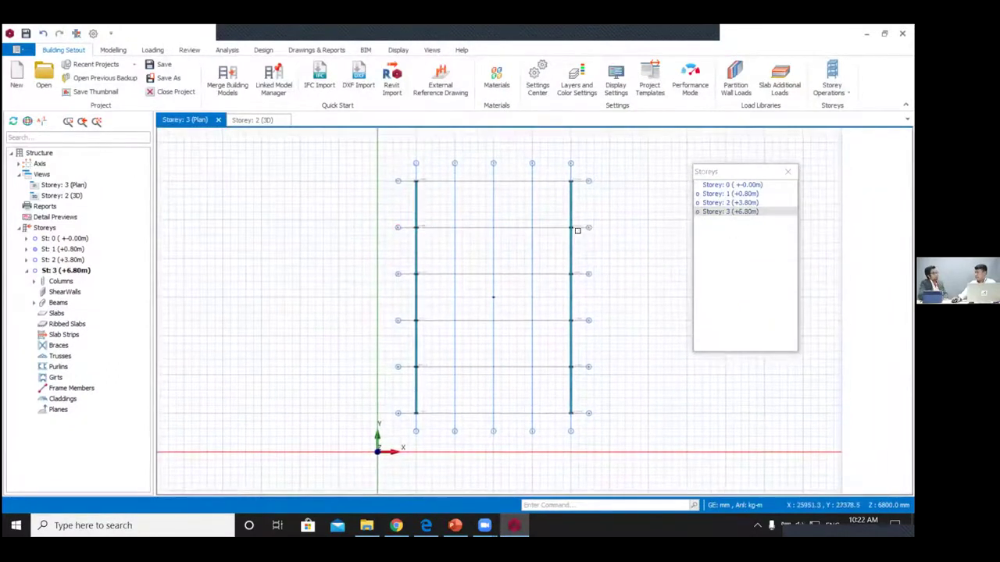
# Step: Return to the storey 2 3D view and select the four shorter columns along axis 3
pyautogui.doubleClick(79, 197)
pyautogui.moveTo(579, 239); pyautogui.dragTo(449, 277, button='middle')
pyautogui.scroll(3, 447, 273)
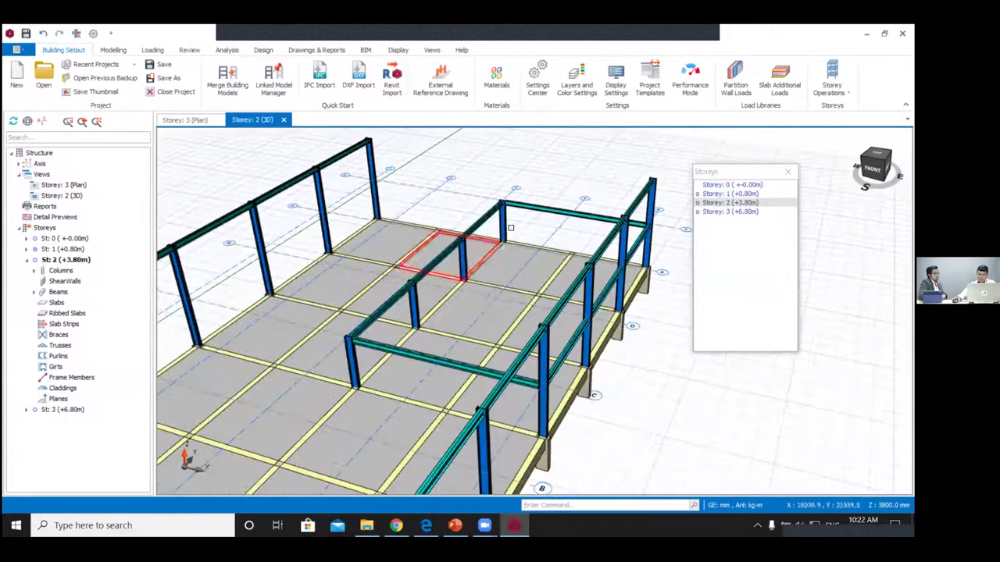
pyautogui.rightClick(504, 231)
pyautogui.click(467, 217)
pyautogui.press('Escape')
pyautogui.scroll(-3, 476, 217)
pyautogui.moveTo(502, 255); pyautogui.dragTo(558, 229, button='middle')
pyautogui.scroll(2, 558, 229)
pyautogui.moveTo(564, 225); pyautogui.dragTo(472, 203)
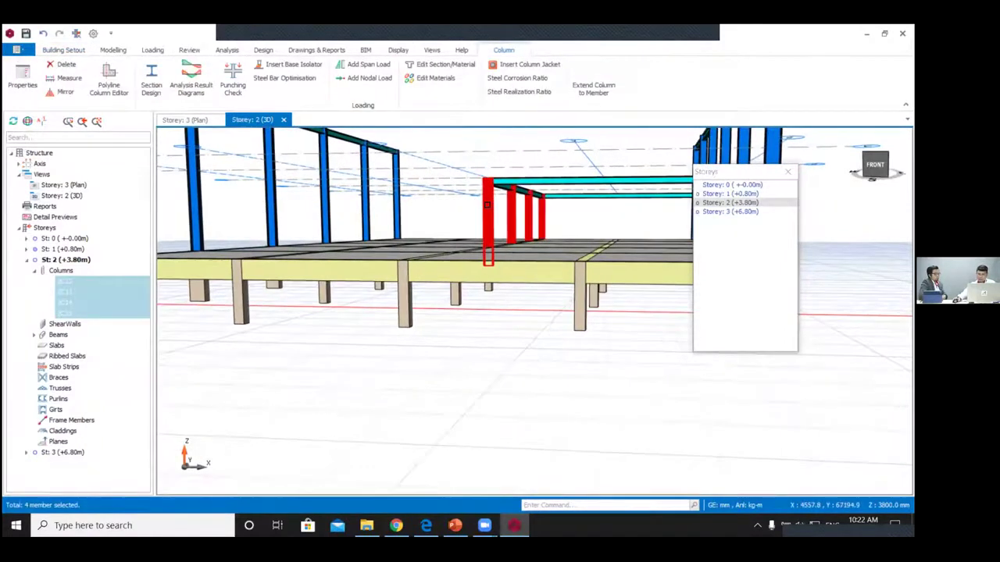
# Step: Set the storey length of the four selected axis 3 columns to 1 in the column table
pyautogui.rightClick(486, 207)
pyautogui.click(519, 203)
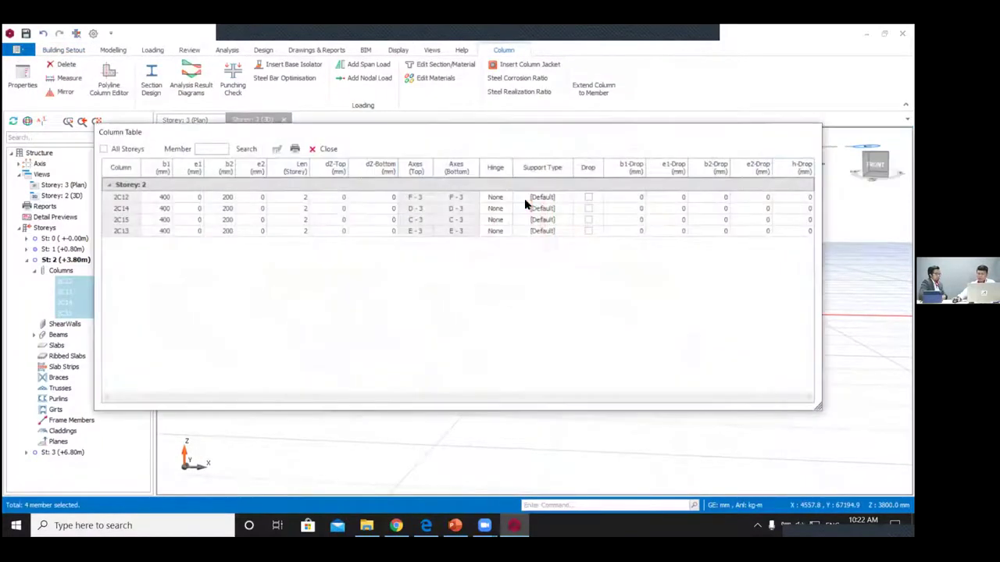
pyautogui.click(297, 173)
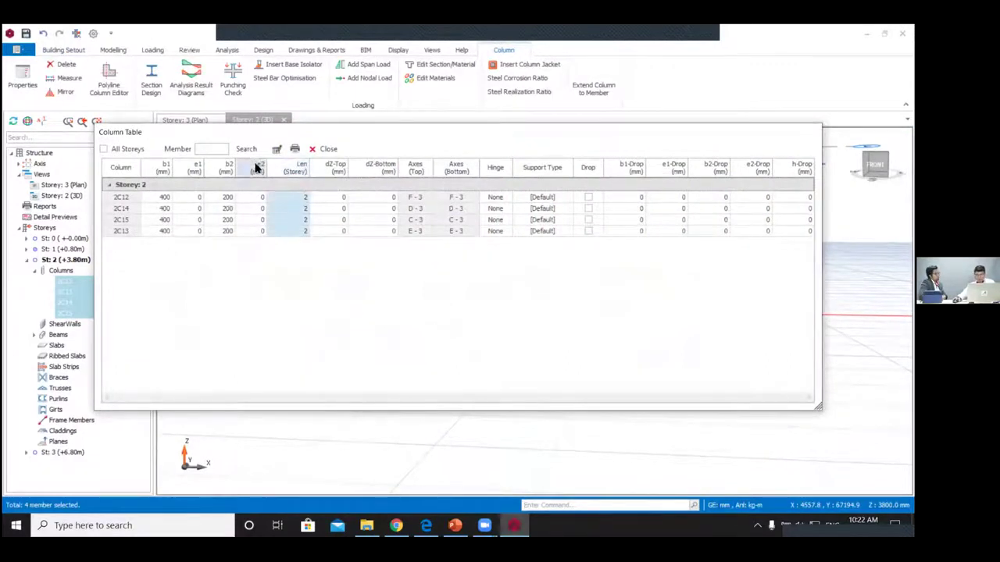
pyautogui.click(275, 149)
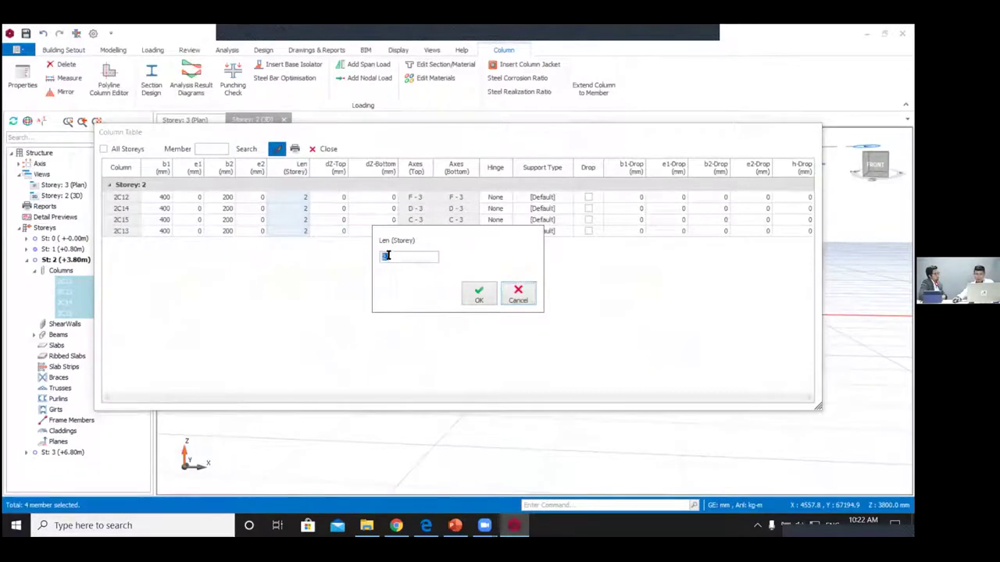
pyautogui.click(482, 295)
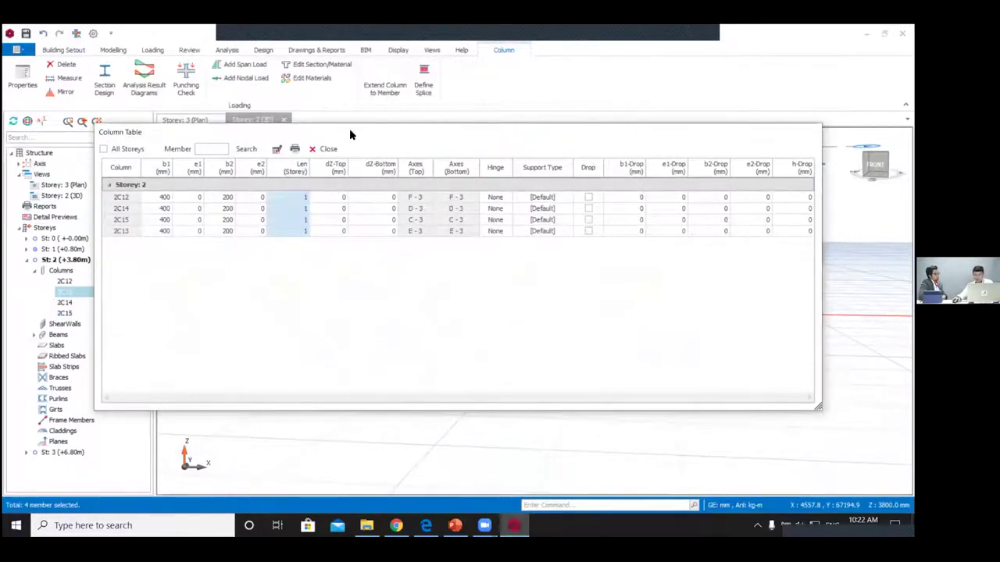
pyautogui.click(324, 149)
# Step: Insert one-storey steel columns on storey 2 along axis 4 at axes C, D, E and F, using the axis 3 column's properties
pyautogui.scroll(-3, 478, 200)
pyautogui.moveTo(478, 200); pyautogui.dragTo(484, 221, button='middle')
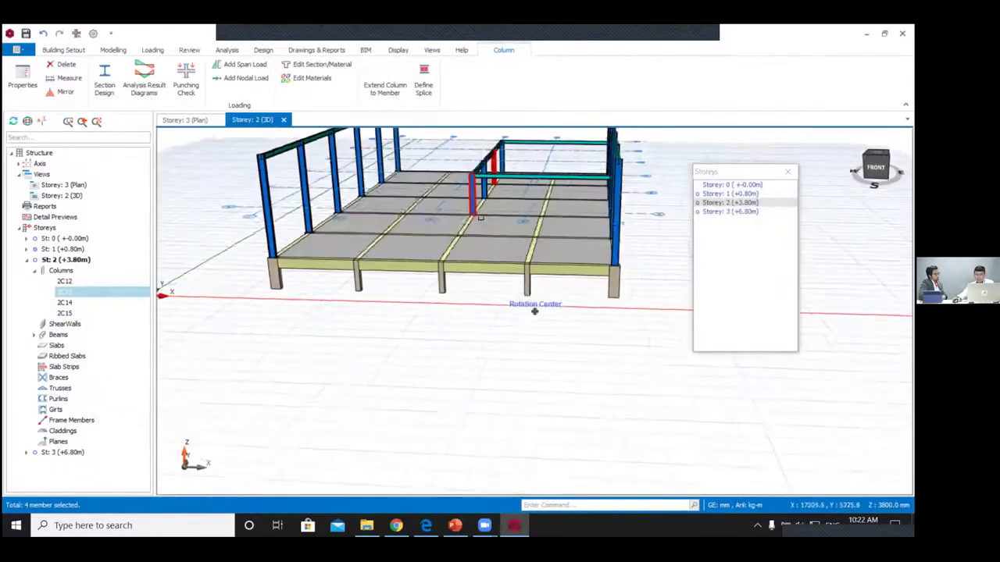
pyautogui.scroll(5, 475, 201)
pyautogui.click(478, 201)
pyautogui.scroll(-3, 478, 201)
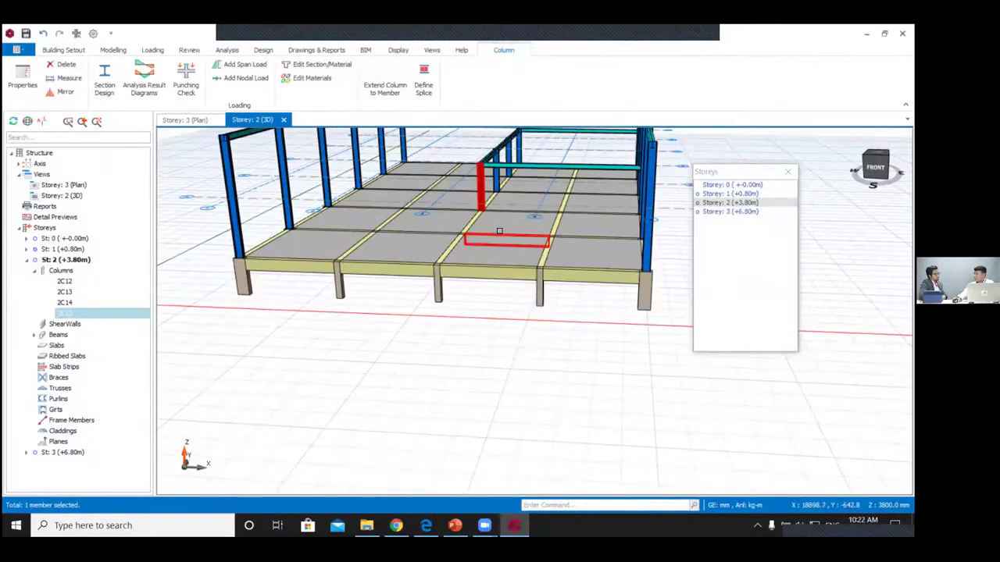
pyautogui.scroll(1, 496, 232)
pyautogui.scroll(-2, 496, 230)
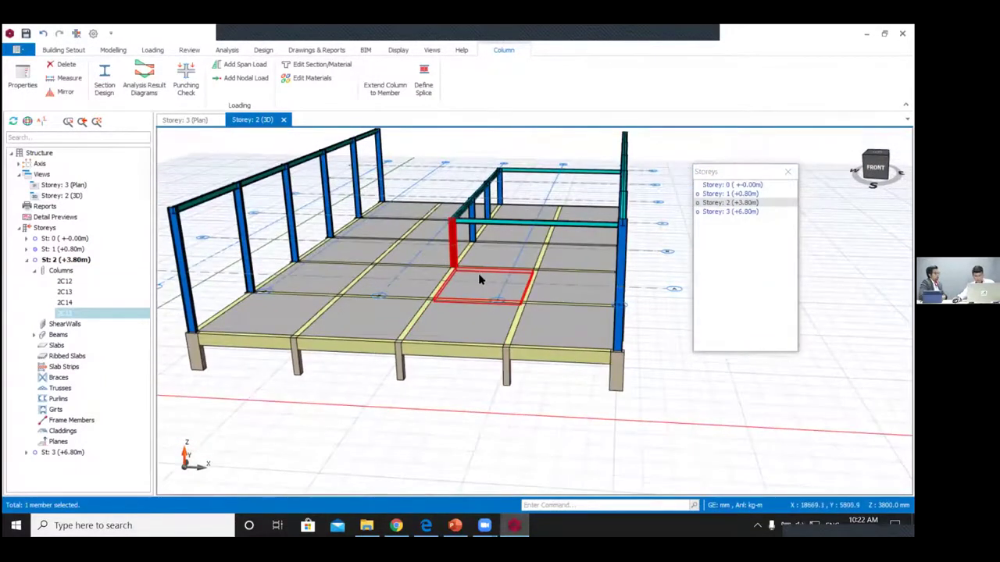
pyautogui.rightClick(454, 239)
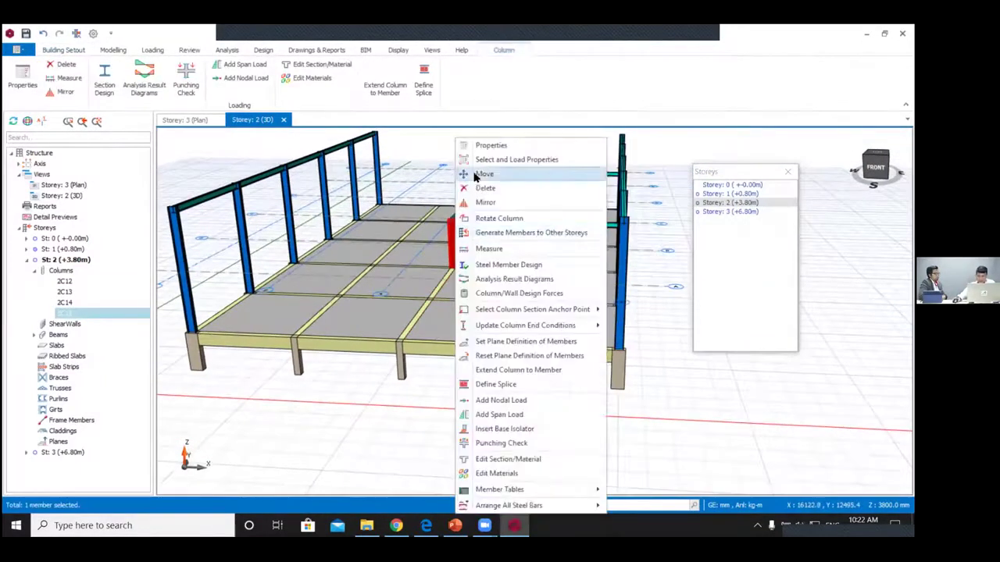
pyautogui.click(490, 146)
pyautogui.scroll(3, 554, 191)
pyautogui.moveTo(544, 193); pyautogui.dragTo(495, 285)
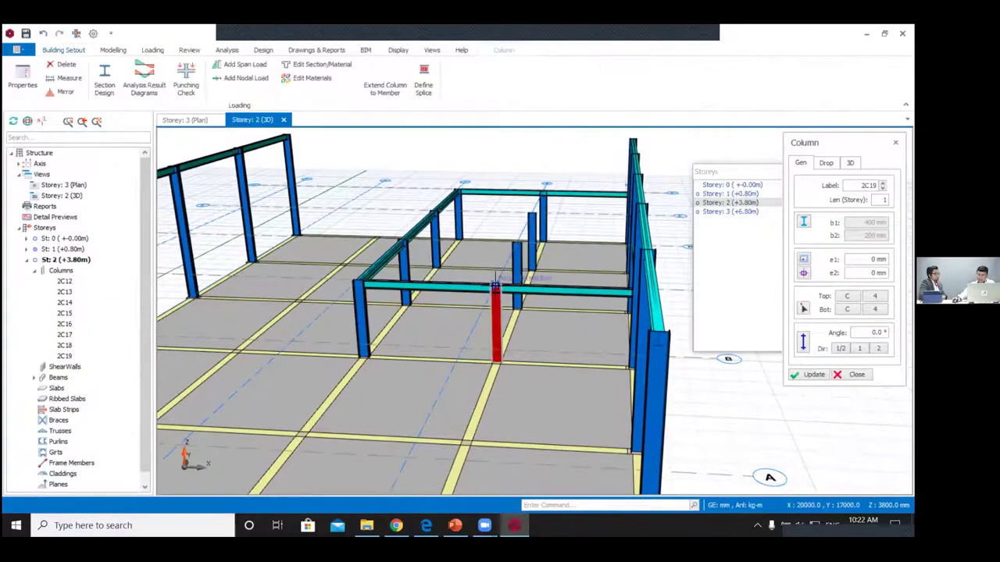
pyautogui.scroll(-3, 495, 287)
pyautogui.press('Escape')
pyautogui.scroll(-3, 551, 289)
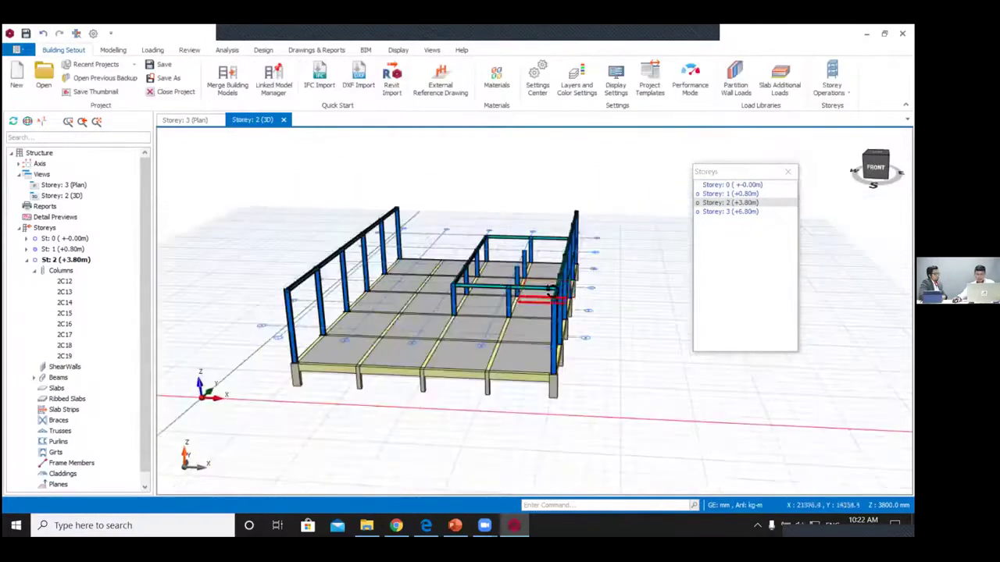
# Step: Delete the storey 2 steel beam along axis C that spans from axis 3 to axis 5
pyautogui.moveTo(551, 290); pyautogui.dragTo(593, 285, button='middle')
pyautogui.scroll(3, 539, 258)
pyautogui.click(480, 308)
pyautogui.press('Escape')
pyautogui.scroll(-3, 554, 286)
pyautogui.moveTo(553, 286); pyautogui.dragTo(536, 321, button='middle')
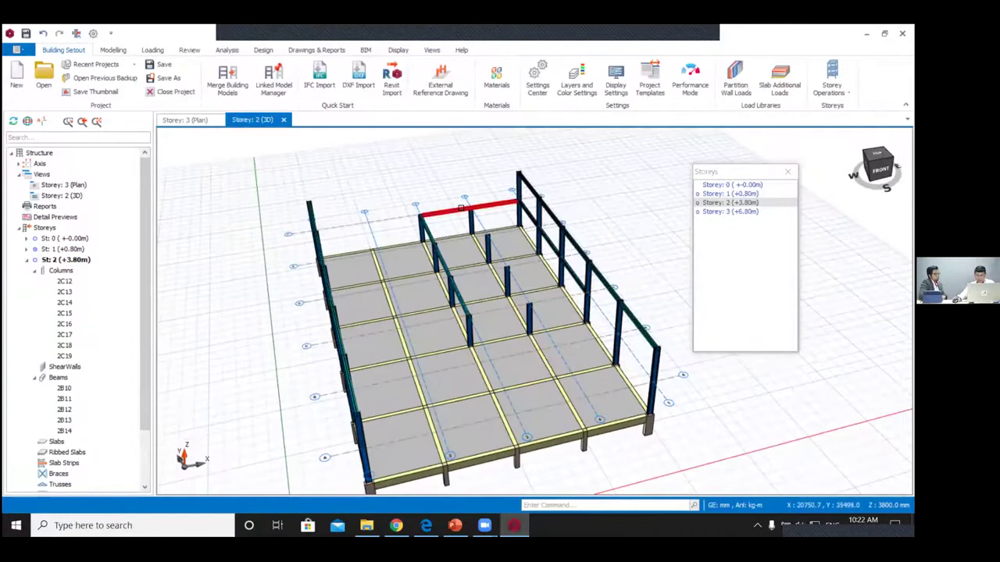
# Step: Delete the storey 2 steel beam along axis F that spans from axis 3 to axis 5
pyautogui.click(461, 211)
pyautogui.press('Escape')
# Step: Insert storey 2 steel beams along axis C from axis 3 through axis 4 to axis 5, using the axis 3 beam's properties
pyautogui.scroll(3, 499, 247)
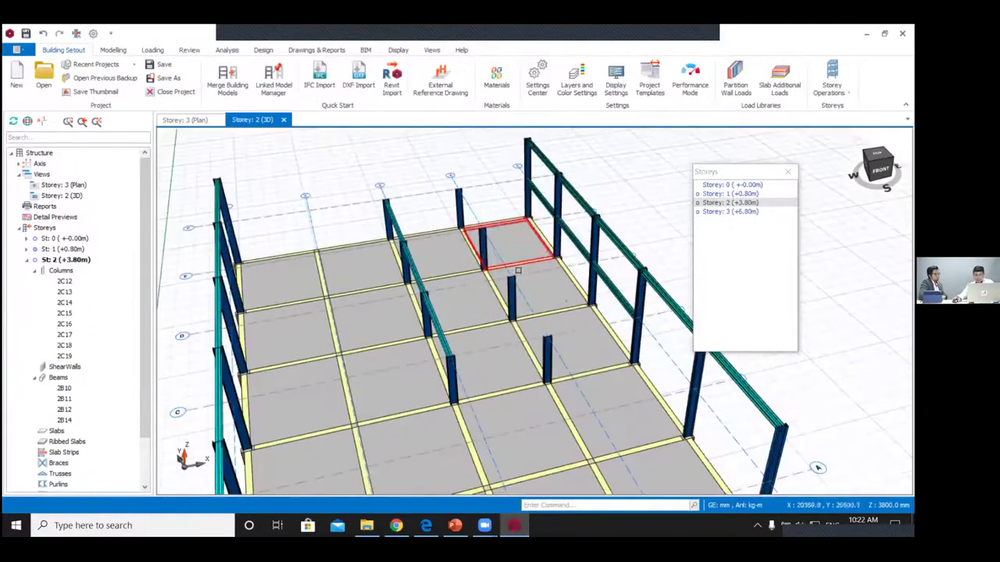
pyautogui.scroll(4, 568, 348)
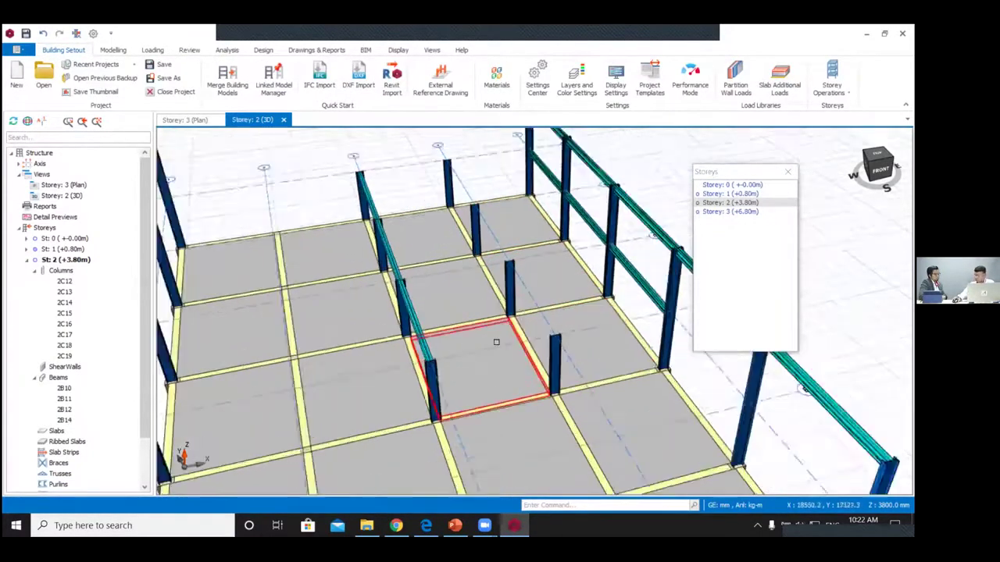
pyautogui.rightClick(393, 326)
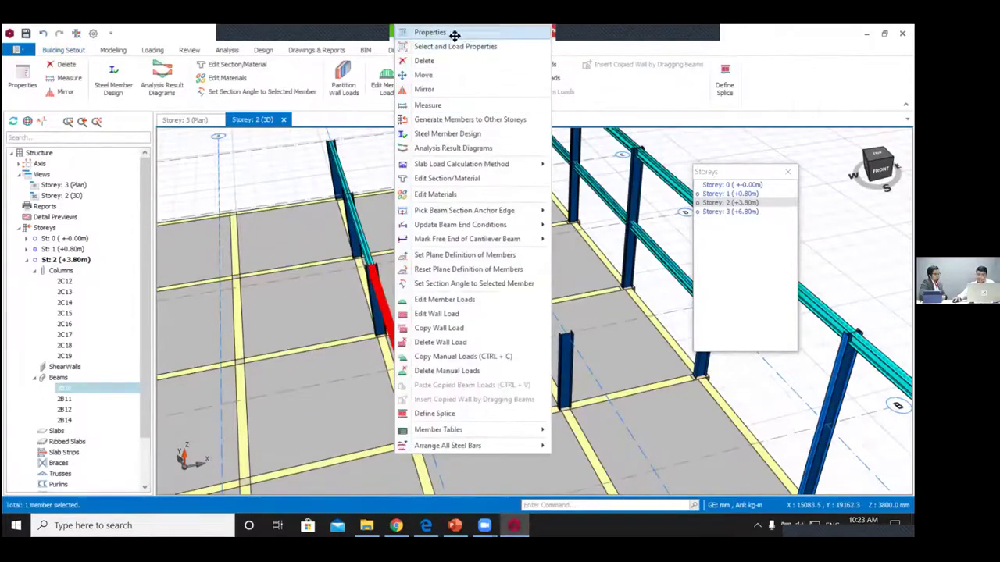
pyautogui.click(454, 35)
pyautogui.moveTo(469, 344); pyautogui.dragTo(524, 318, button='middle')
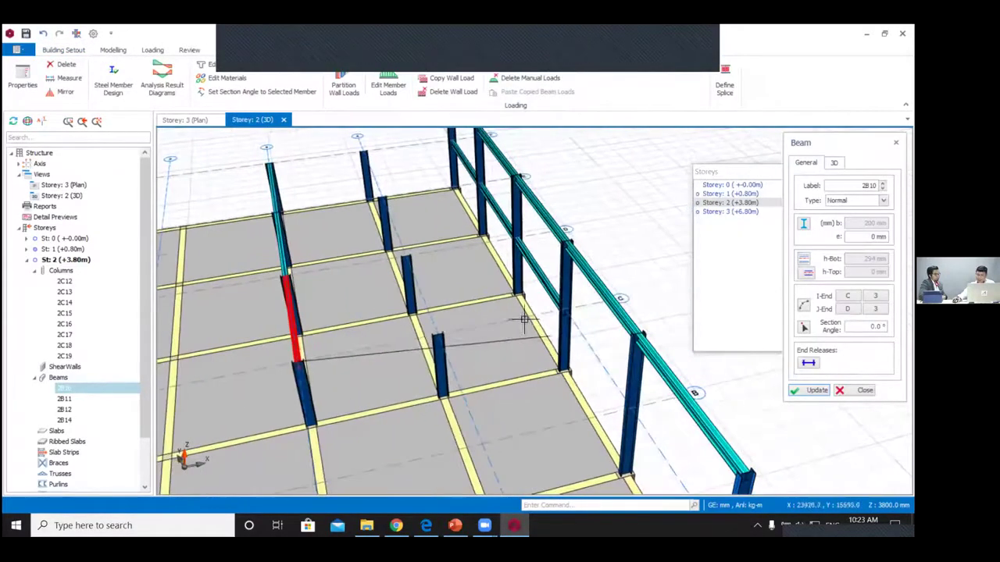
pyautogui.click(574, 317)
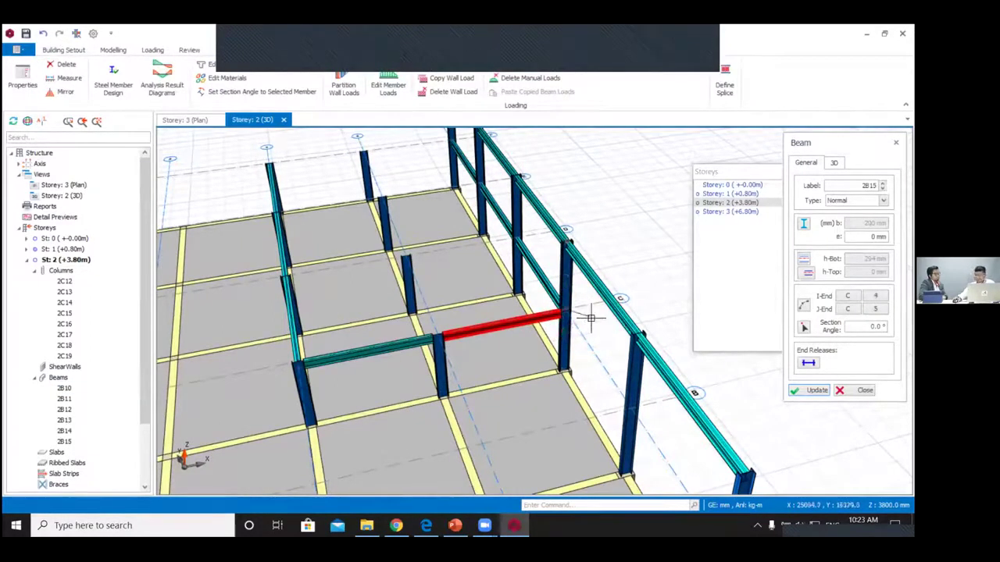
# Step: Insert matching steel beams along axis F from axis 3 through axis 4 to axis 5
pyautogui.moveTo(591, 318); pyautogui.dragTo(459, 273, button='middle')
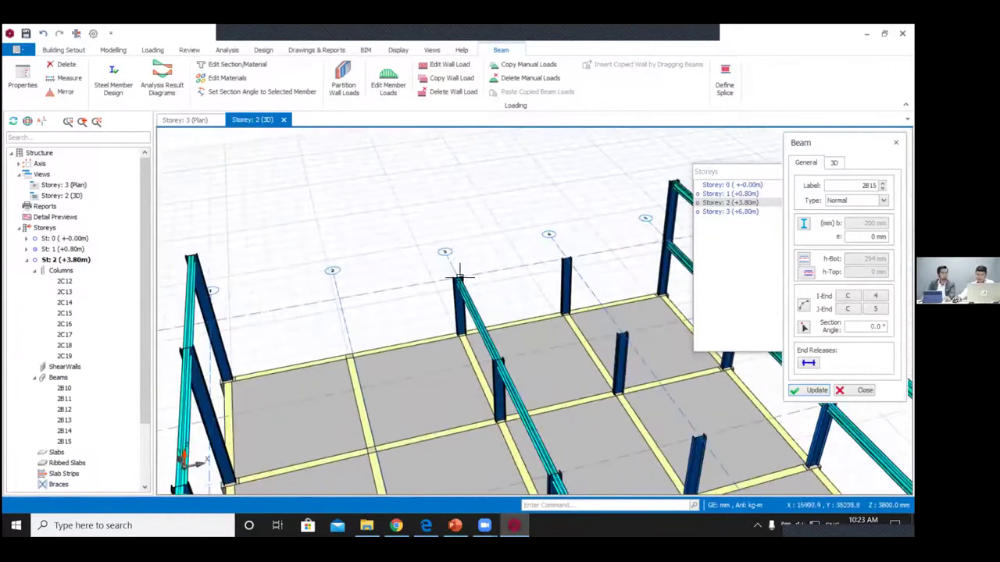
pyautogui.click(460, 277)
pyautogui.moveTo(524, 266); pyautogui.dragTo(292, 266, button='middle')
pyautogui.click(612, 242)
# Step: Add storey 2 steel beams along axis 4 from F to C, and along axes E and D from axis 3 to axis 5
pyautogui.moveTo(612, 242); pyautogui.dragTo(550, 316, button='middle')
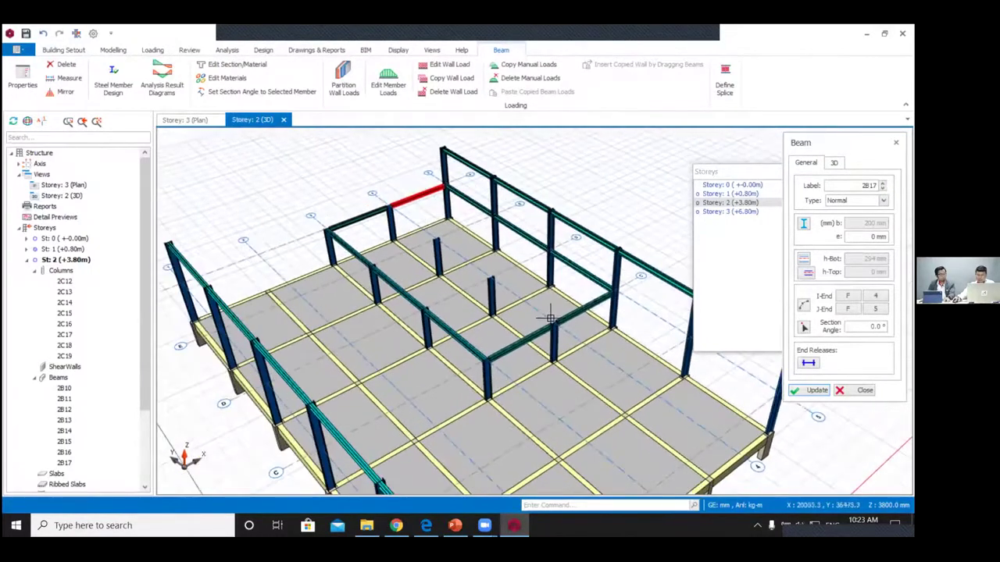
pyautogui.click(553, 319)
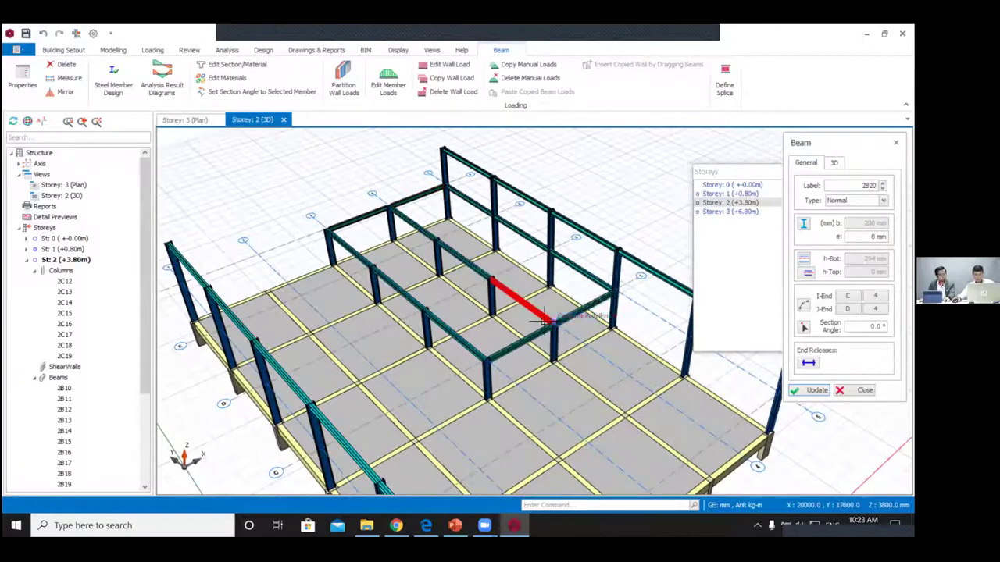
pyautogui.click(494, 215)
pyautogui.click(494, 316)
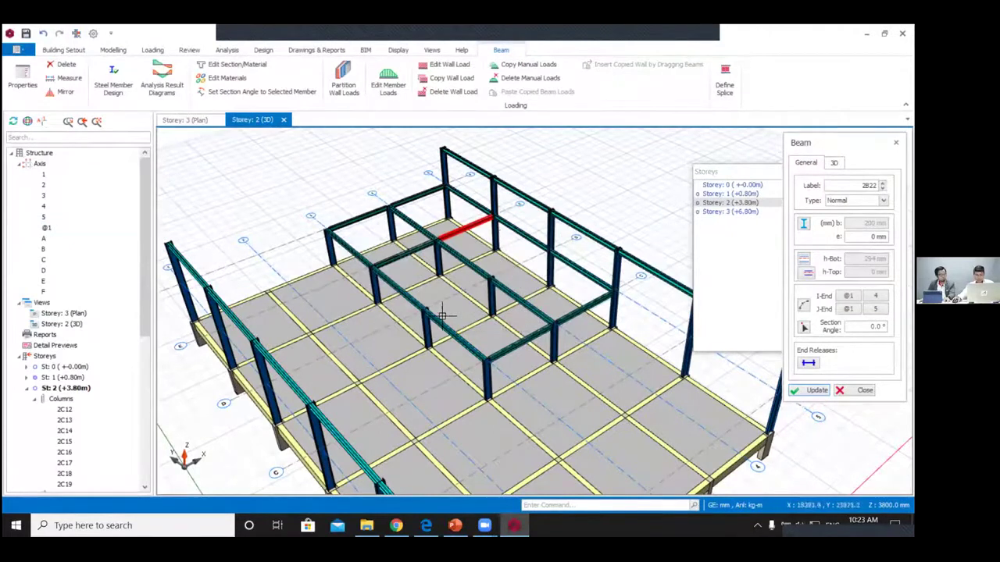
pyautogui.click(547, 250)
pyautogui.scroll(-5, 529, 334)
pyautogui.moveTo(504, 351); pyautogui.dragTo(487, 334, button='middle')
pyautogui.scroll(3, 447, 307)
pyautogui.moveTo(448, 306)
pyautogui.mouseDown(button='middle')
pyautogui.moveTo(439, 313)
pyautogui.moveTo(444, 303)
pyautogui.mouseUp(button='middle')
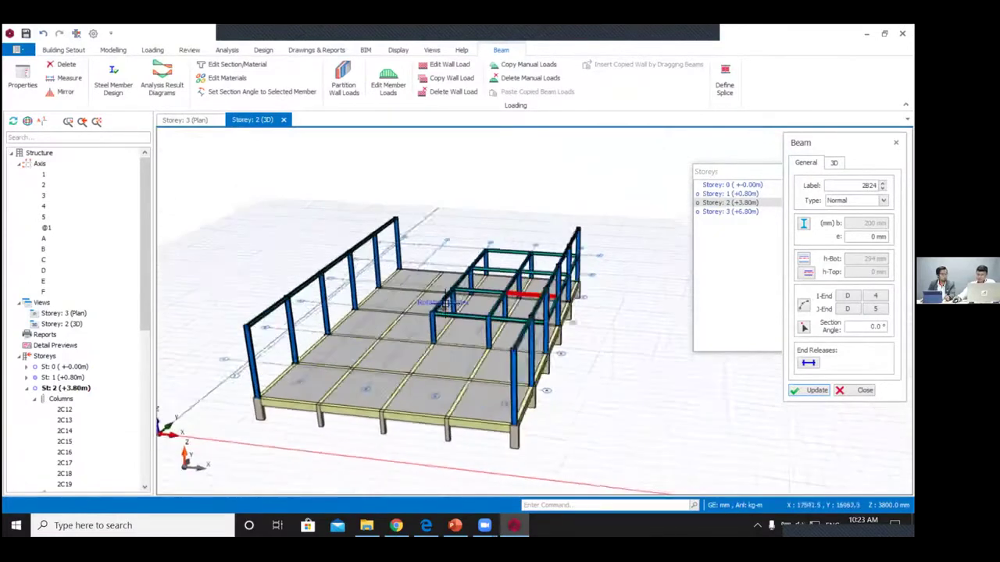
pyautogui.scroll(5, 445, 301)
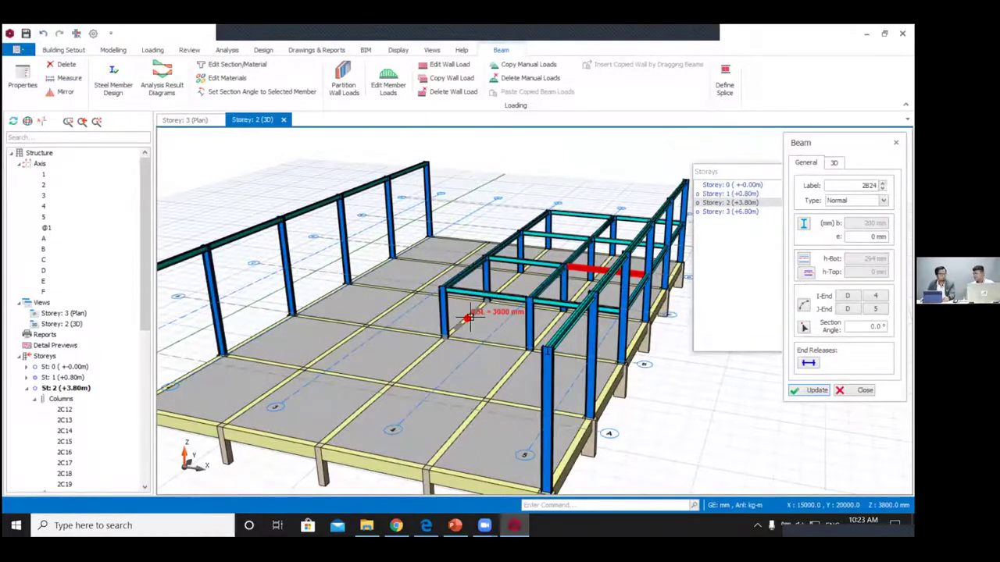
pyautogui.press('Escape')
pyautogui.scroll(-4, 500, 316)
pyautogui.scroll(1, 507, 321)
pyautogui.moveTo(511, 327); pyautogui.dragTo(478, 277, button='middle')
pyautogui.scroll(-1, 528, 326)
pyautogui.scroll(1, 508, 323)
pyautogui.scroll(-2, 511, 324)
pyautogui.scroll(-1, 540, 351)
pyautogui.scroll(3, 536, 296)
pyautogui.scroll(-3, 533, 302)
pyautogui.scroll(1, 477, 277)
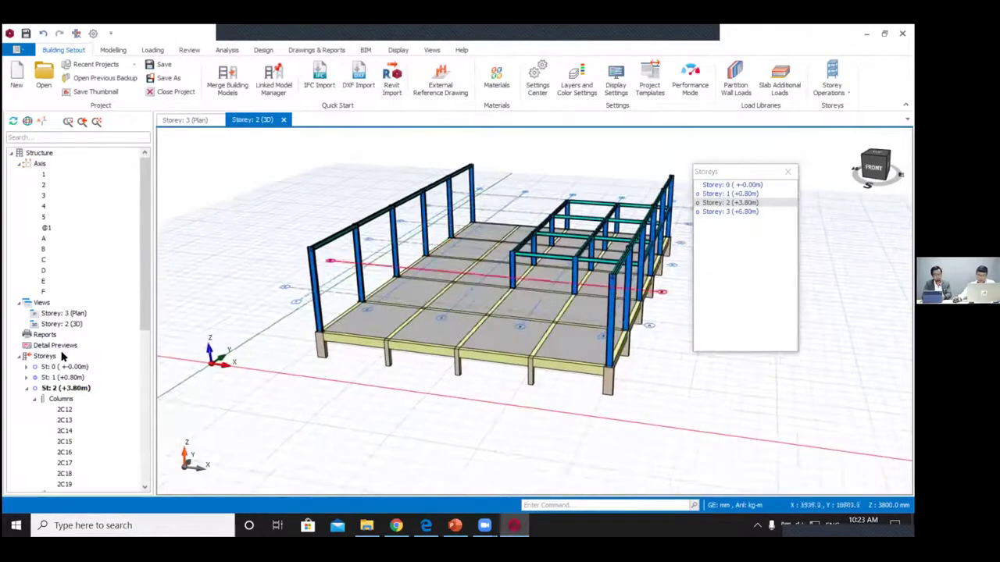
# Step: Collapse the storey 2 branch of the structure tree and switch the 3D view to storey 3
pyautogui.scroll(-10, 63, 357)
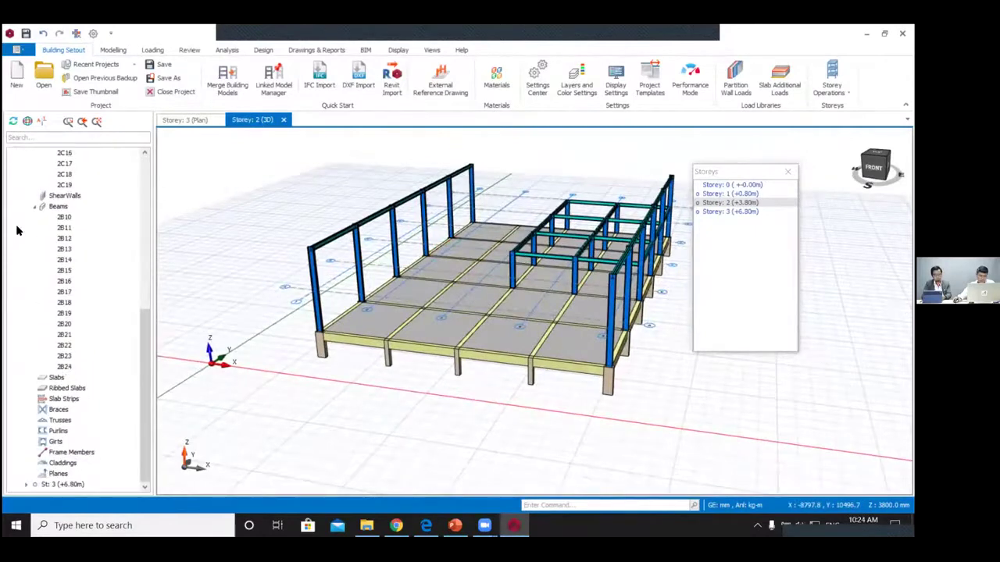
pyautogui.scroll(4, 20, 234)
pyautogui.click(25, 218)
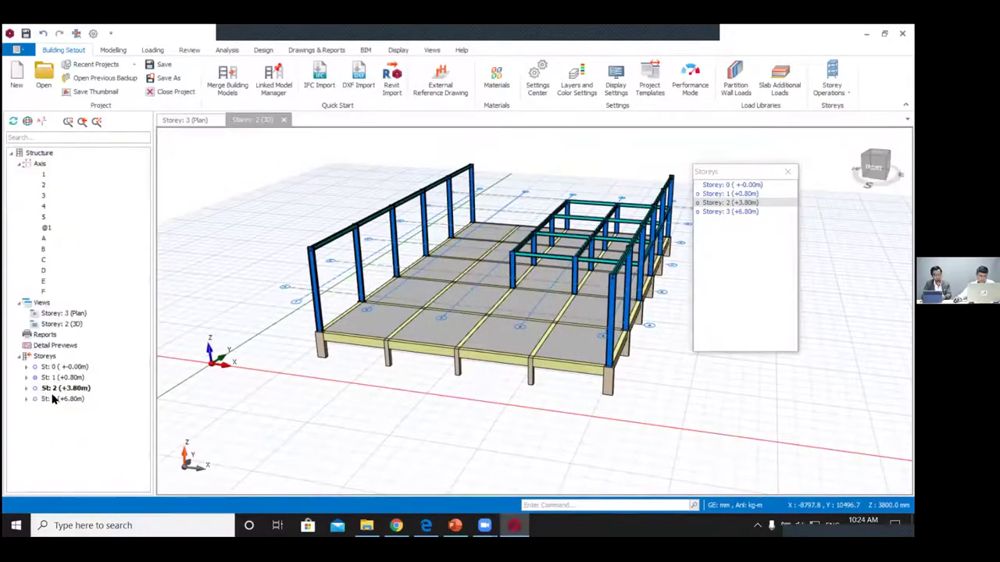
pyautogui.doubleClick(52, 399)
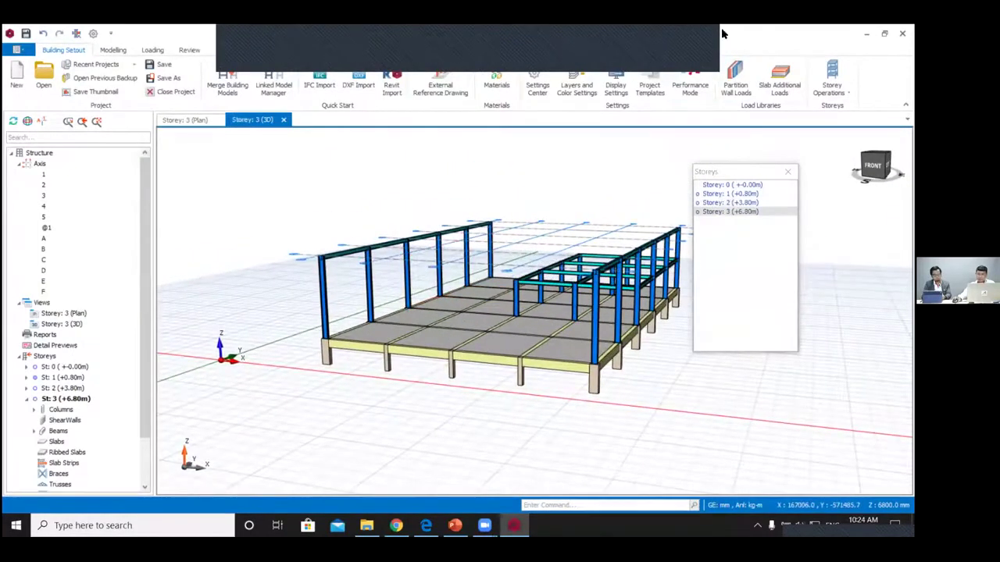
pyautogui.click(717, 36)
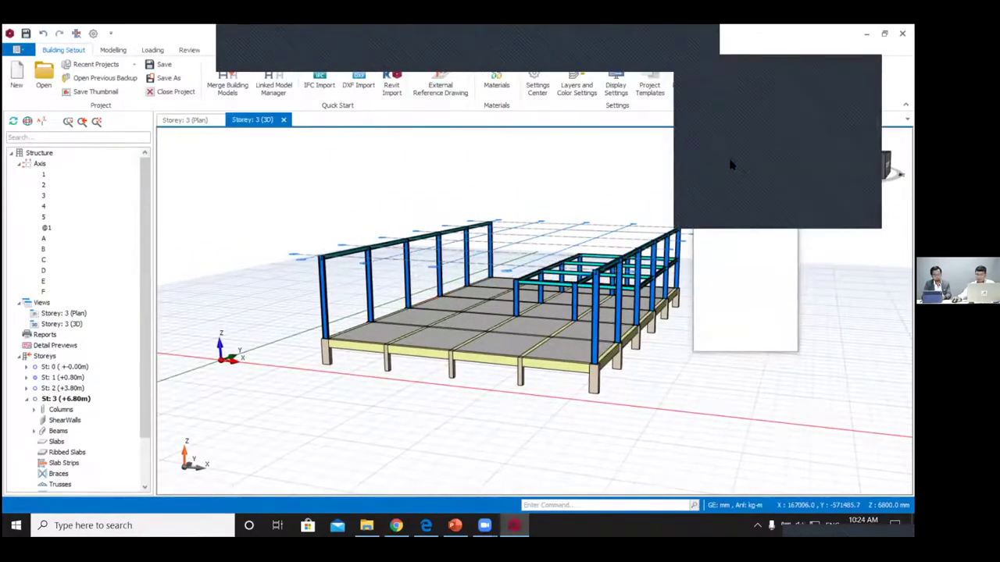
pyautogui.click(730, 163)
pyautogui.moveTo(525, 134); pyautogui.dragTo(554, 143, button='middle')
pyautogui.scroll(3, 523, 193)
pyautogui.scroll(-2, 542, 169)
pyautogui.scroll(2, 539, 176)
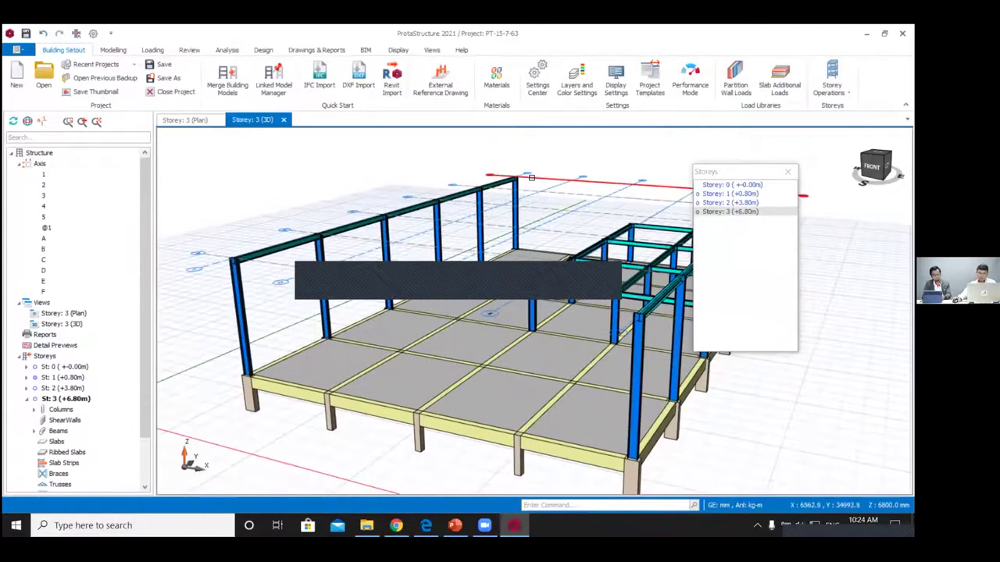
pyautogui.scroll(-2, 528, 195)
pyautogui.moveTo(528, 197); pyautogui.dragTo(521, 195, button='middle')
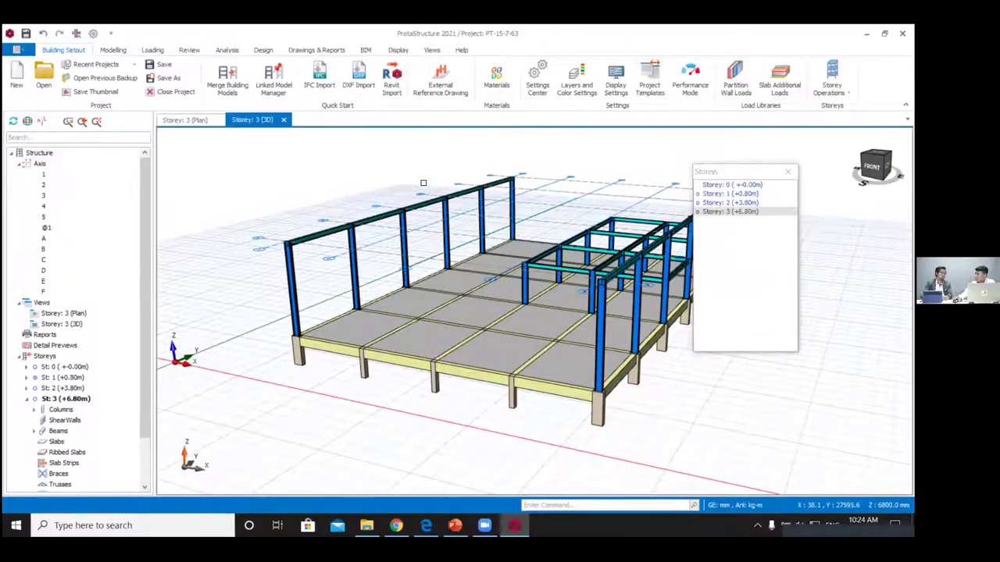
pyautogui.scroll(-1, 423, 184)
pyautogui.moveTo(424, 184); pyautogui.dragTo(422, 199, button='middle')
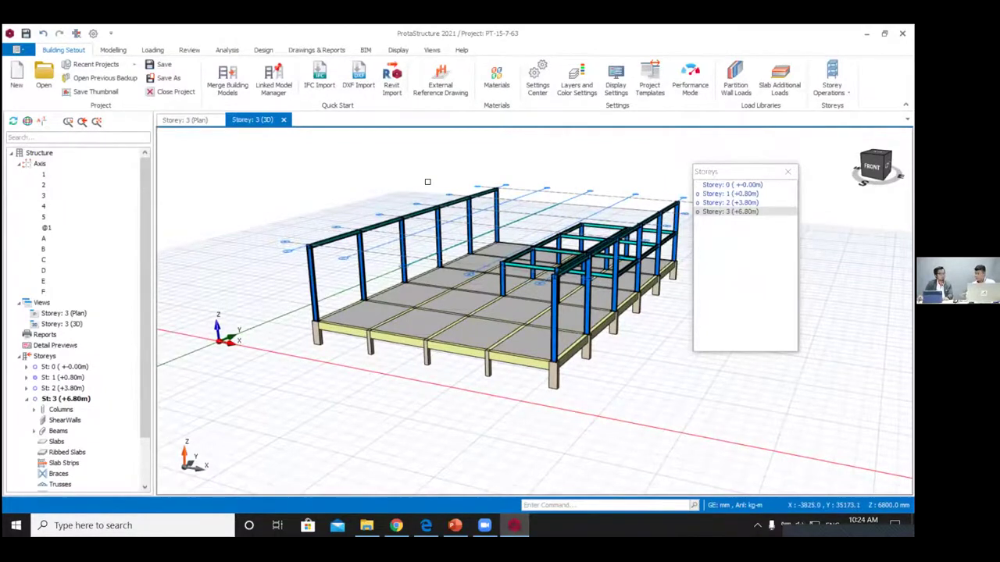
pyautogui.moveTo(427, 182); pyautogui.dragTo(459, 233, button='middle')
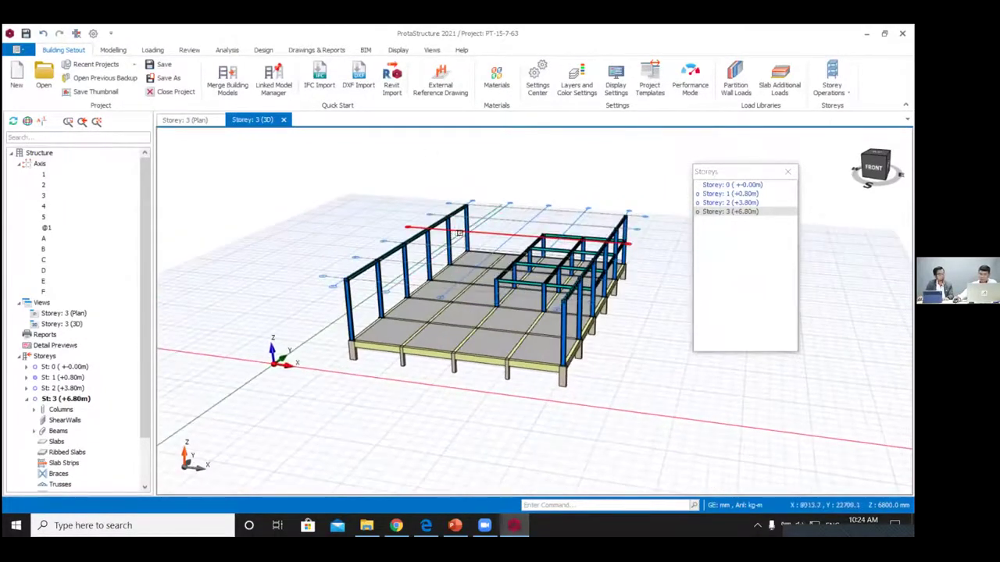
# Step: Lay out a steel truss on storey 3 along axis B, spanning from axis 1 to axis 5
pyautogui.click(154, 50)
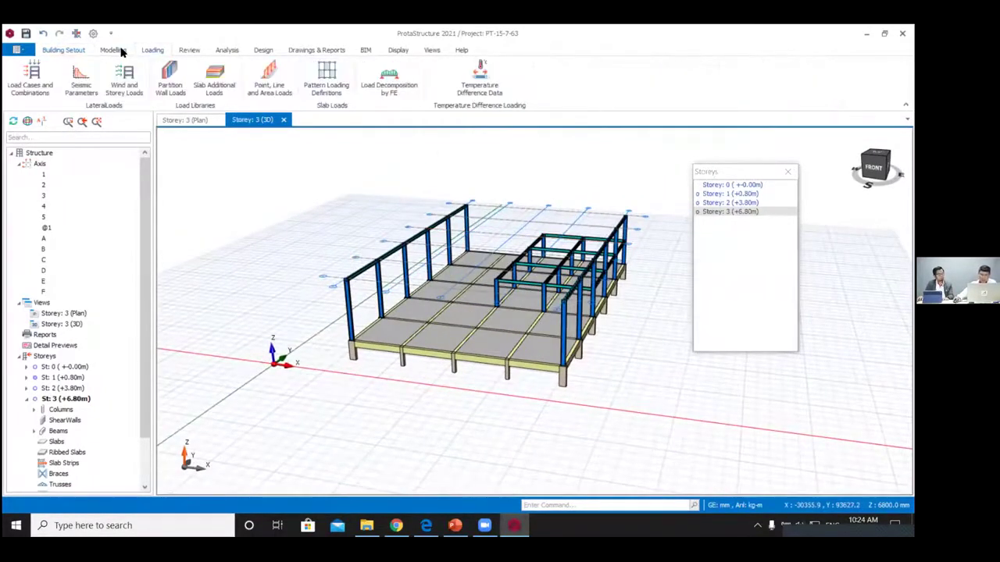
pyautogui.click(114, 50)
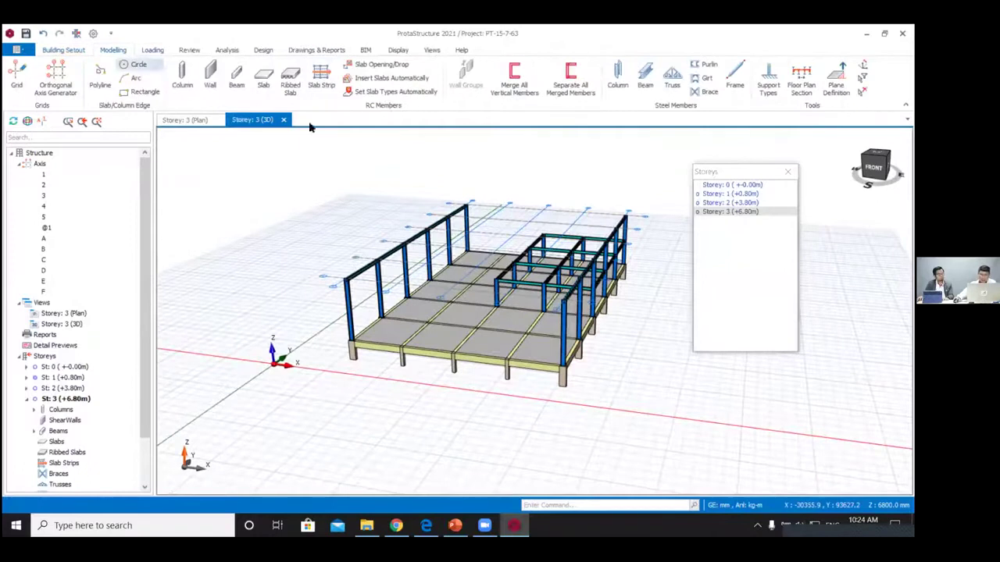
pyautogui.click(672, 78)
pyautogui.scroll(2, 421, 264)
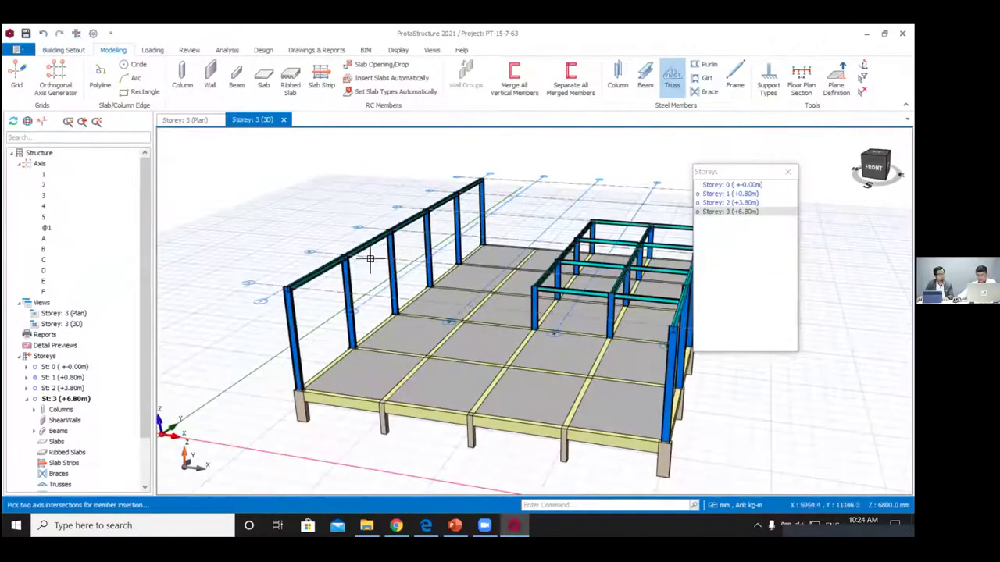
pyautogui.click(348, 258)
pyautogui.moveTo(590, 313); pyautogui.dragTo(492, 300, button='middle')
pyautogui.moveTo(580, 271); pyautogui.dragTo(579, 265, button='middle')
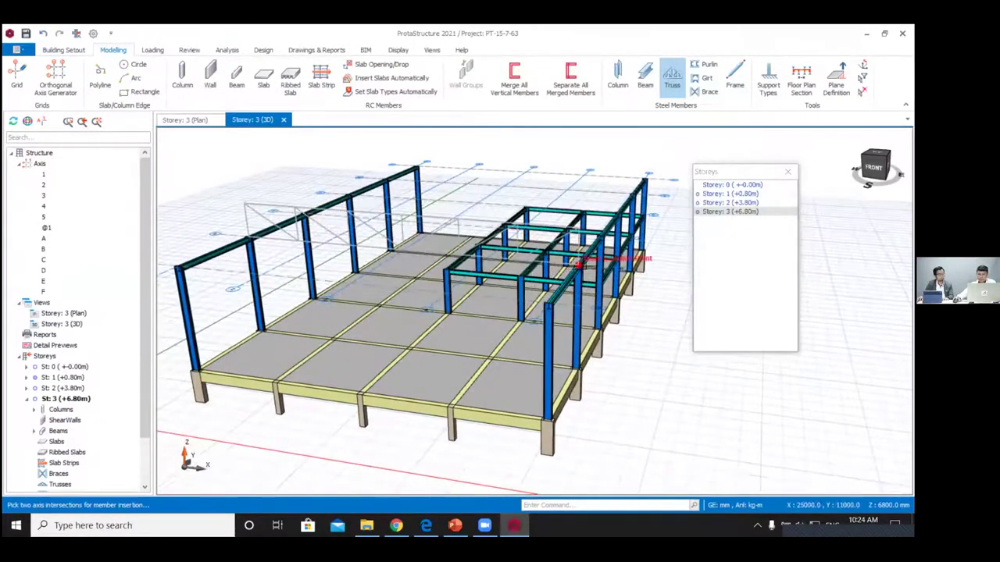
pyautogui.scroll(2, 580, 269)
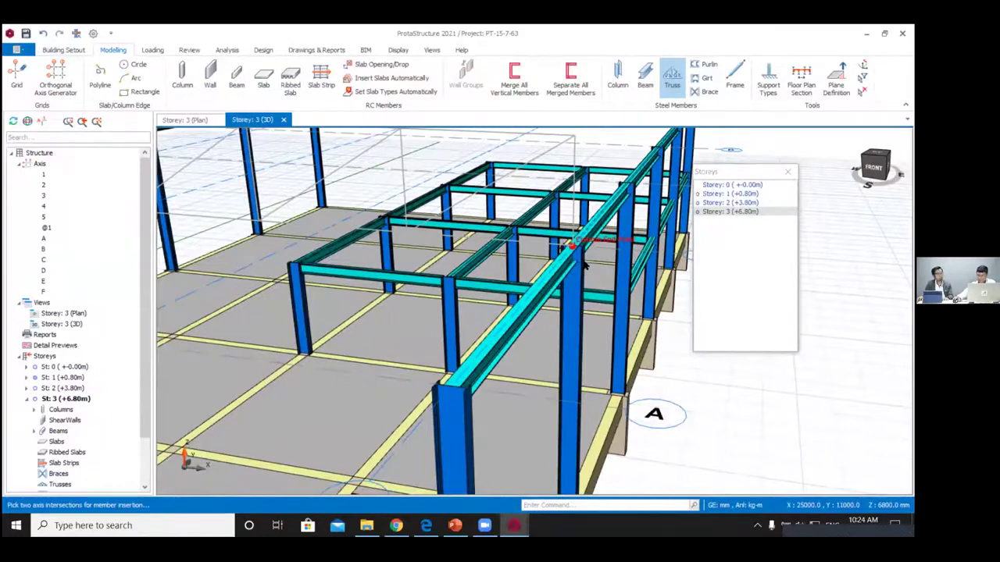
pyautogui.click(578, 261)
# Step: Open the truss generator and choose the double-pitched truss type whose top and bottom chords both slope up to the apex
pyautogui.click(692, 51)
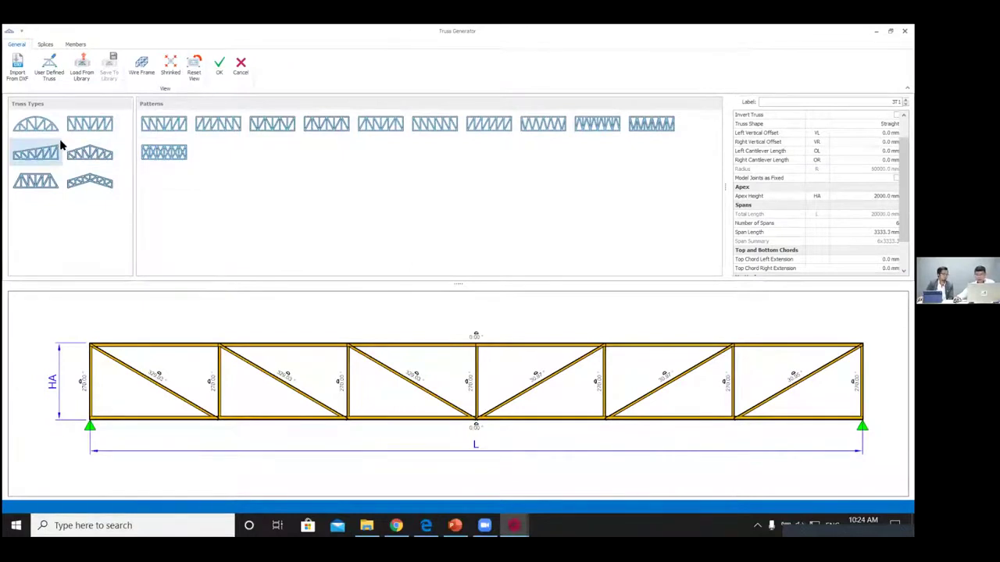
pyautogui.click(54, 179)
pyautogui.click(87, 184)
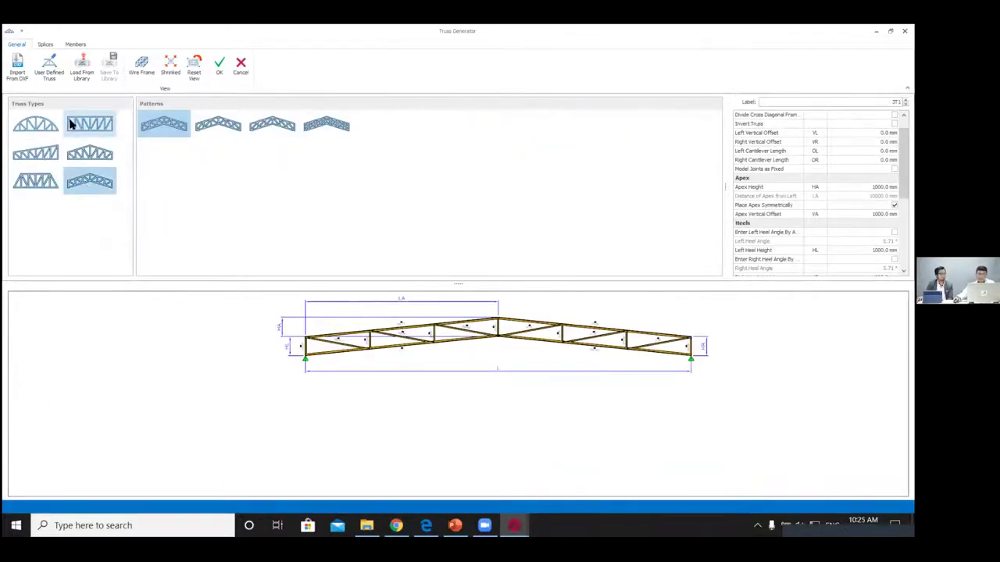
# Step: Review the truss's member sections and chord splice settings, with the preview shown as a wire frame
pyautogui.click(69, 45)
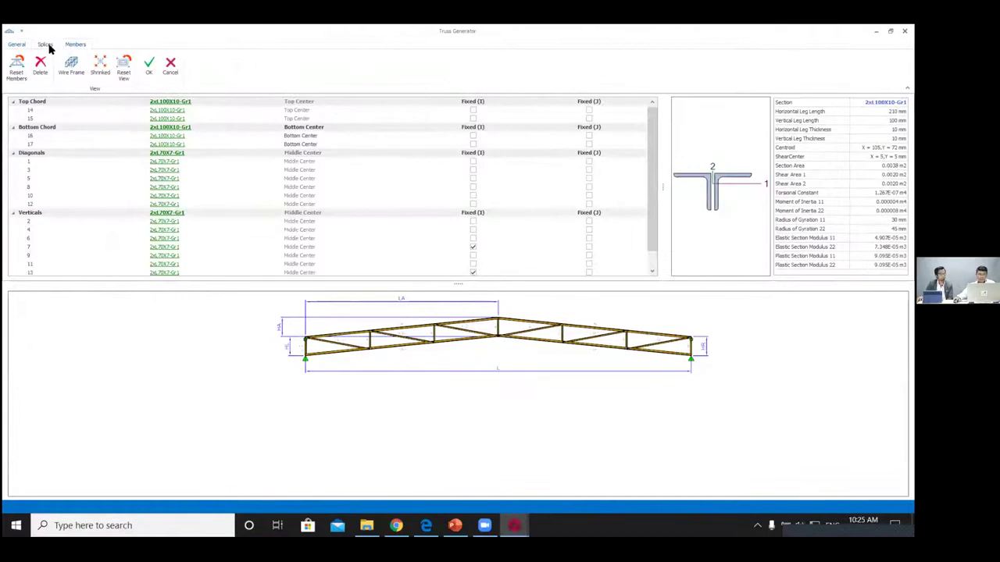
pyautogui.click(47, 46)
pyautogui.click(80, 67)
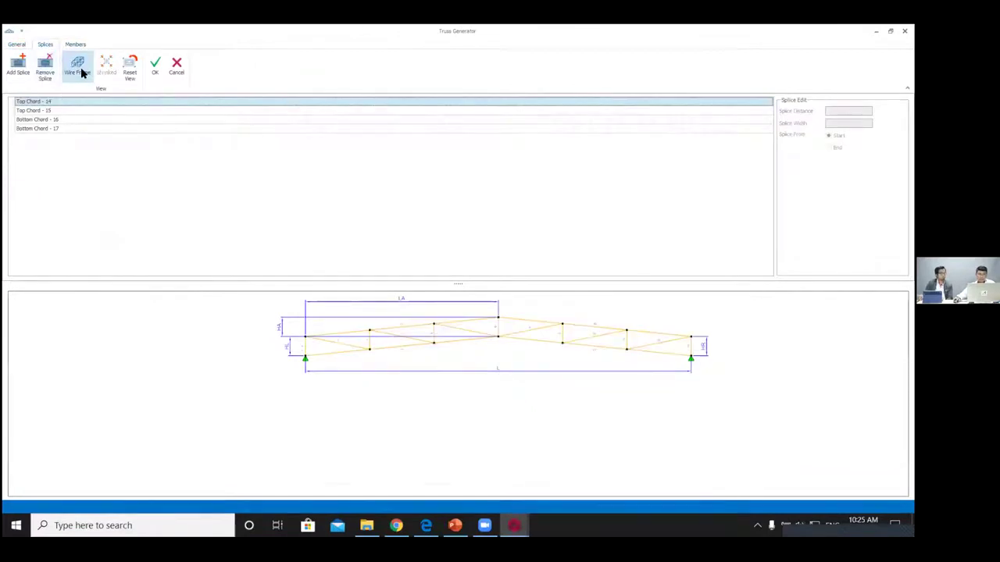
pyautogui.click(74, 45)
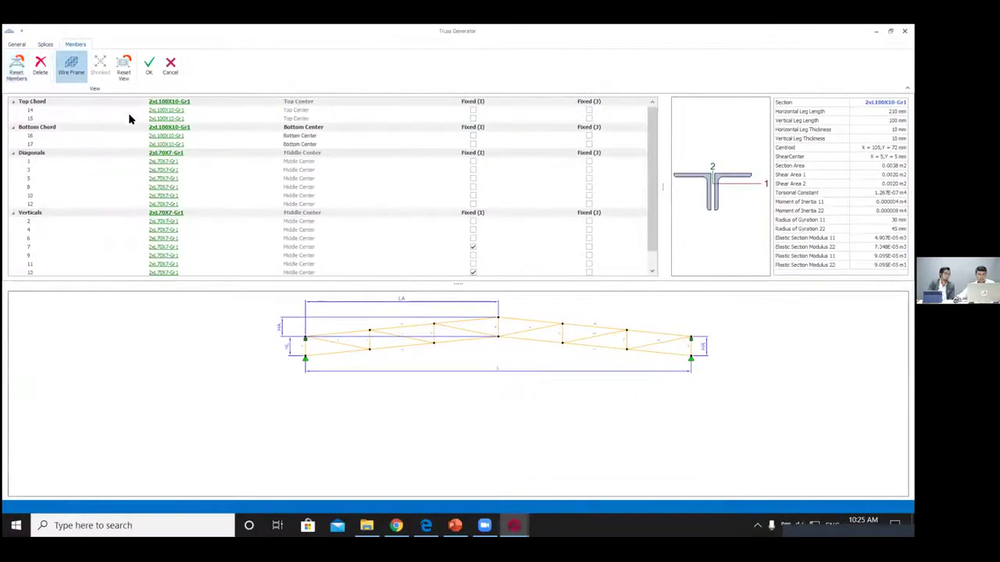
pyautogui.click(44, 44)
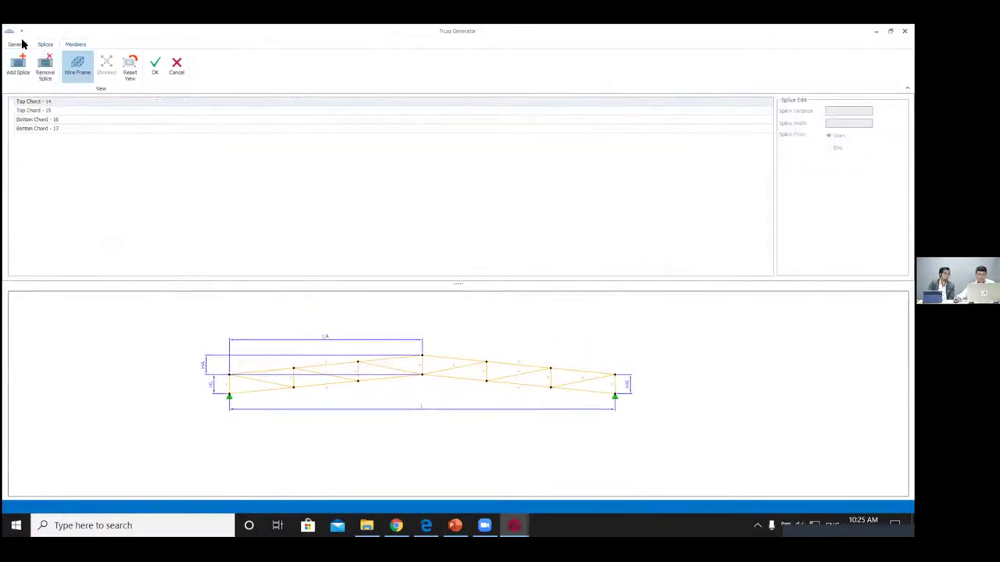
pyautogui.click(20, 45)
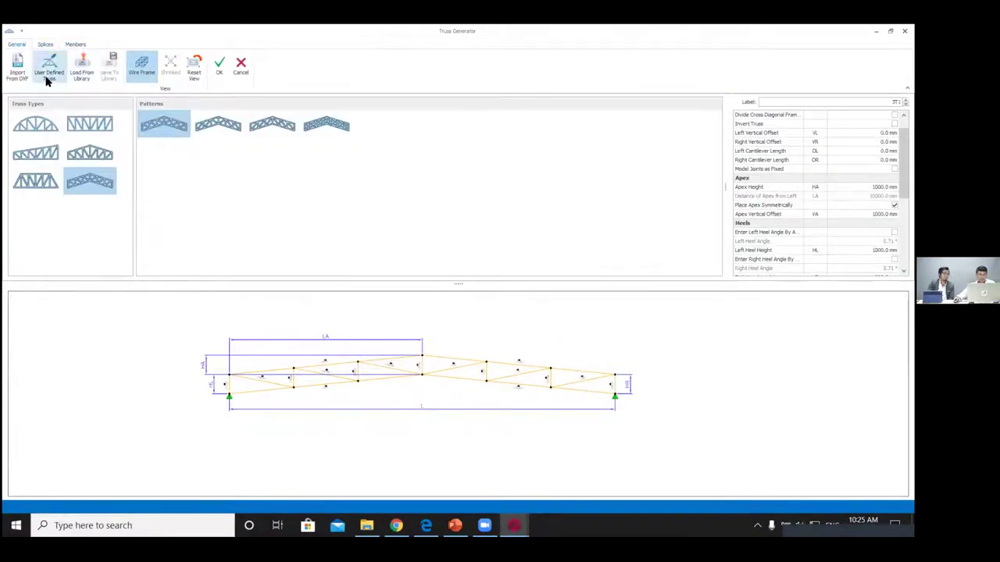
# Step: Convert the double-pitched truss to a user-defined truss and draw a horizontal bottom chord between the lower nodes either side of the apex
pyautogui.click(47, 78)
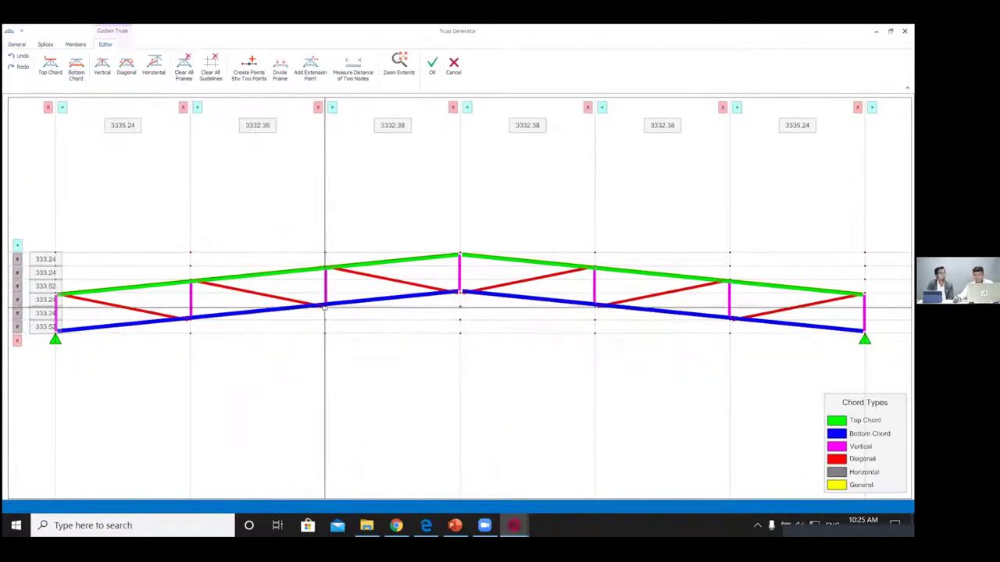
pyautogui.click(324, 307)
pyautogui.scroll(3, 486, 321)
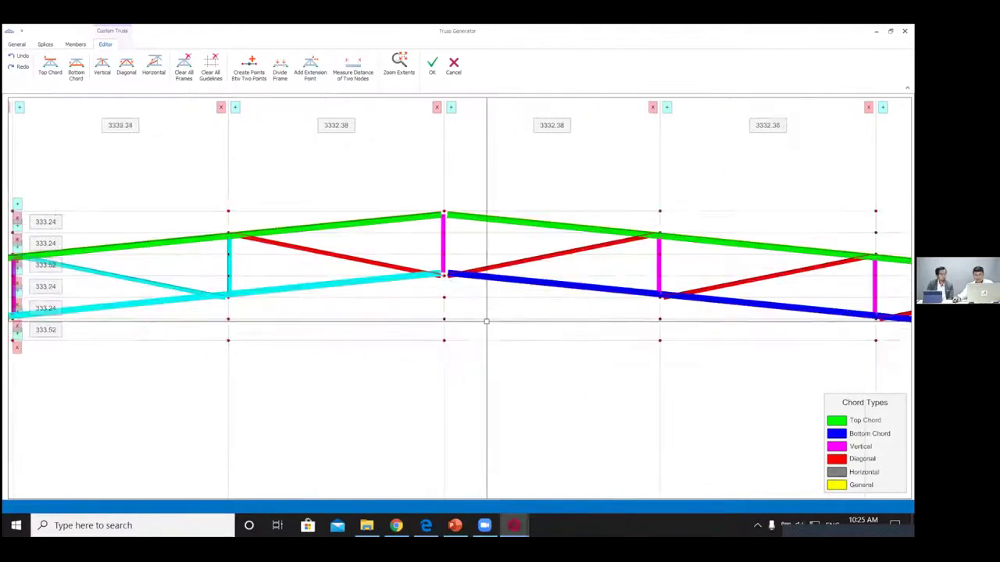
pyautogui.moveTo(485, 321); pyautogui.dragTo(493, 288, button='middle')
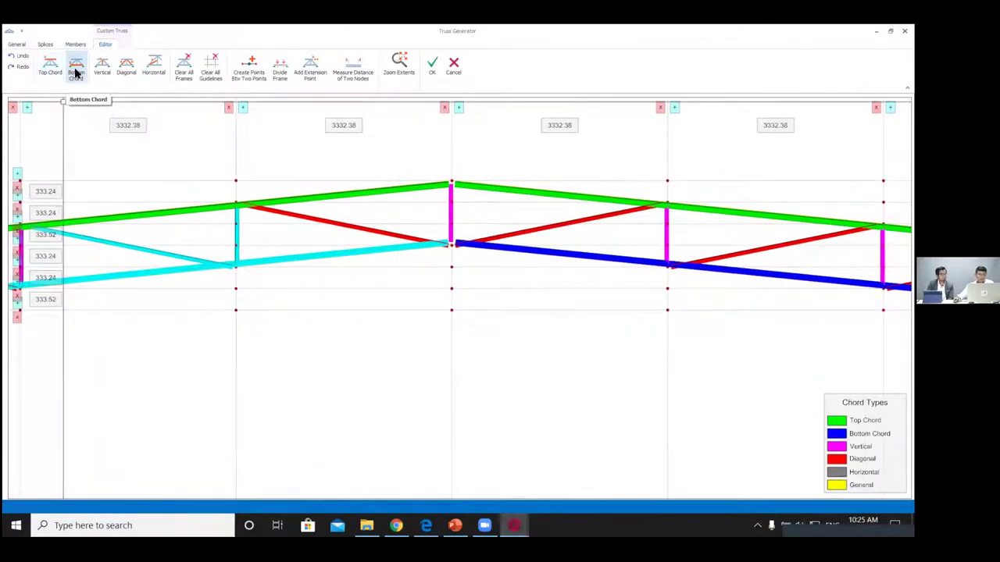
pyautogui.moveTo(235, 268); pyautogui.dragTo(666, 264)
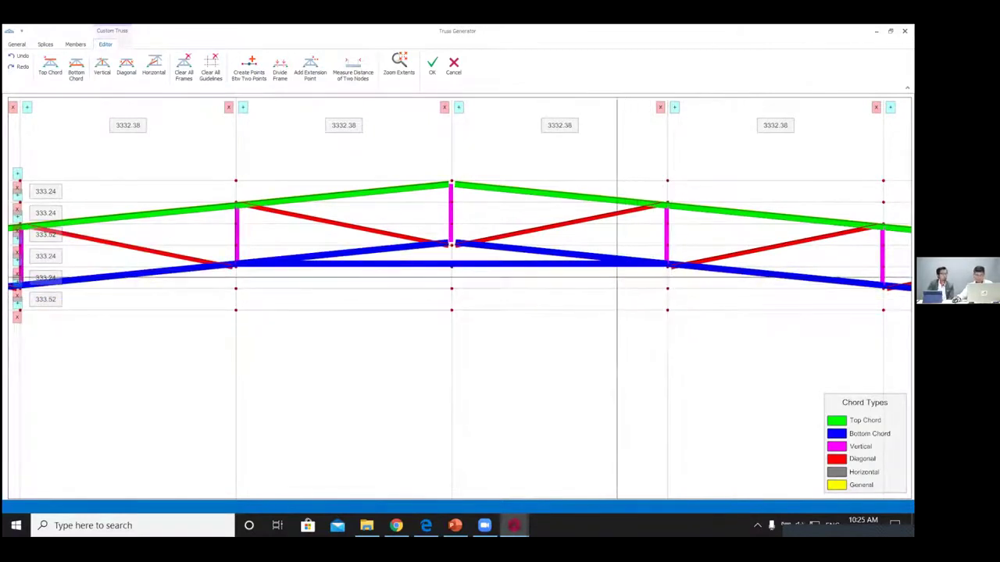
pyautogui.scroll(2, 467, 273)
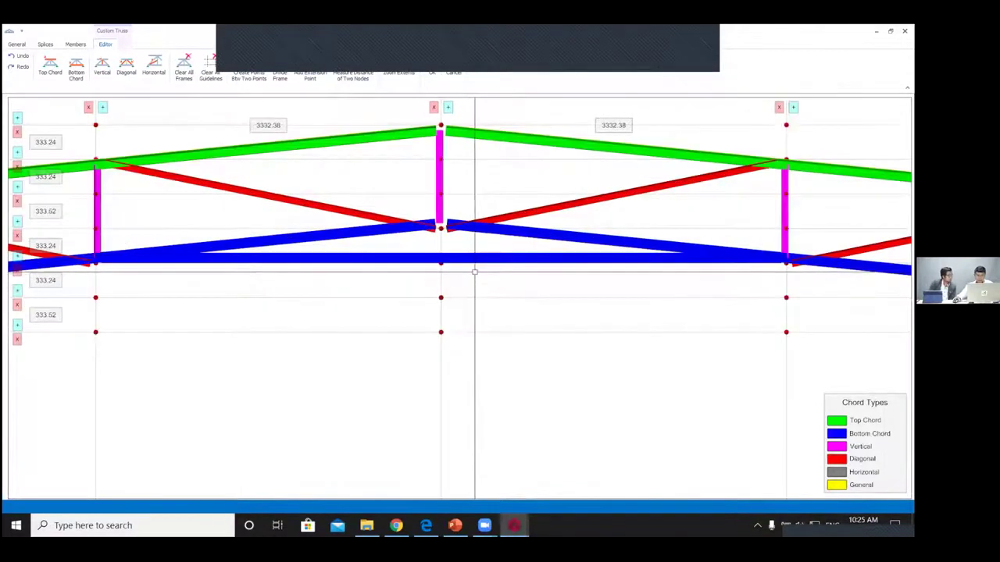
# Step: Undo the added horizontal bottom chord and cancel the truss generator without creating the custom truss
pyautogui.scroll(-6, 471, 280)
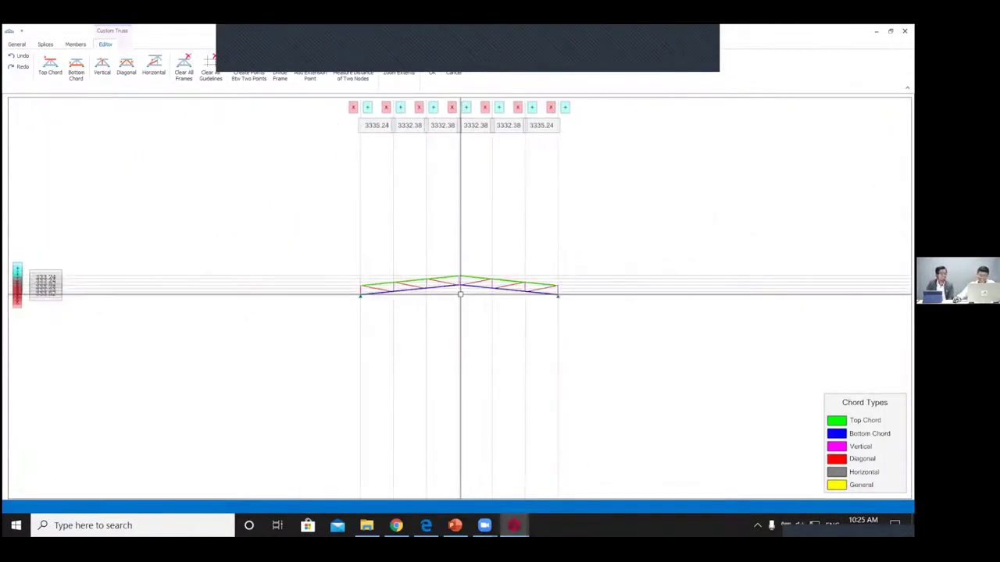
pyautogui.scroll(-2, 460, 294)
pyautogui.moveTo(460, 294); pyautogui.dragTo(462, 436, button='middle')
pyautogui.moveTo(492, 386); pyautogui.dragTo(489, 315, button='middle')
pyautogui.scroll(6, 470, 377)
pyautogui.moveTo(467, 370); pyautogui.dragTo(498, 359, button='middle')
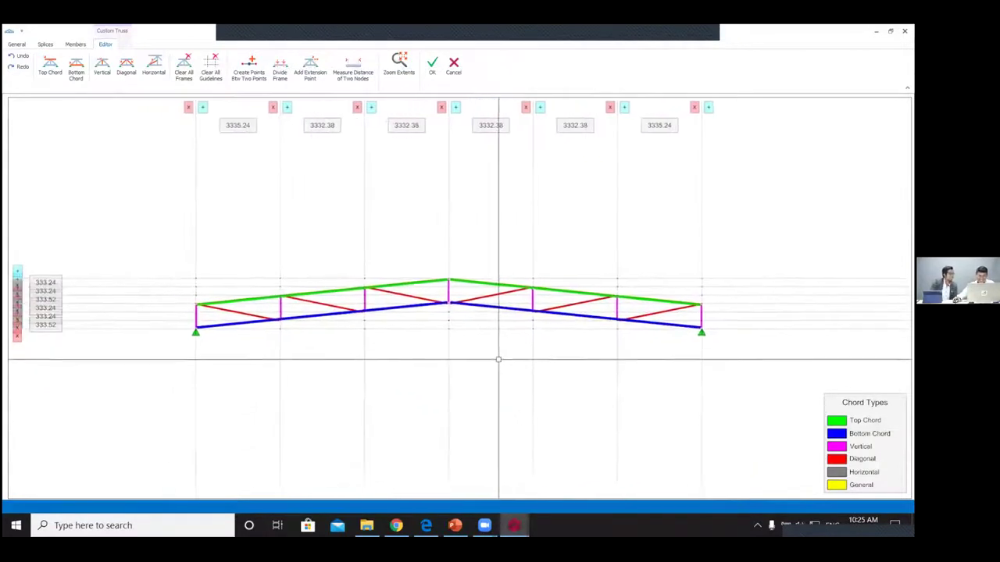
pyautogui.scroll(2, 424, 304)
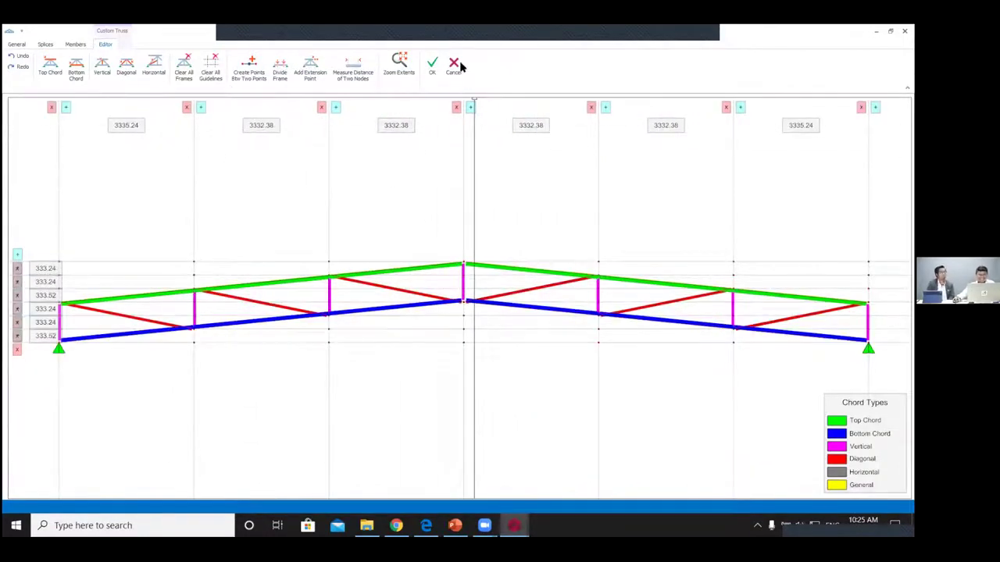
pyautogui.click(23, 44)
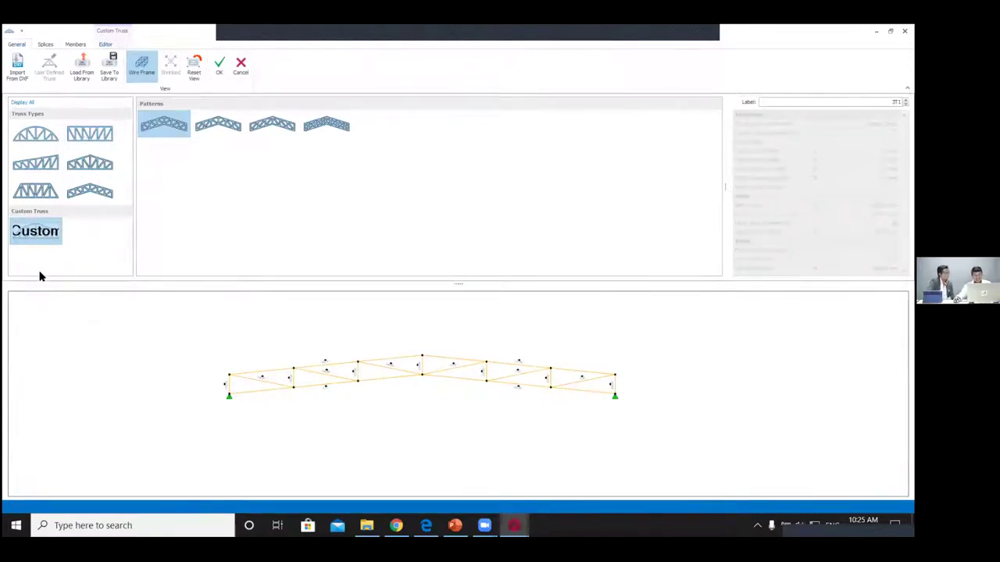
pyautogui.scroll(3, 280, 367)
pyautogui.moveTo(296, 377); pyautogui.dragTo(262, 362, button='middle')
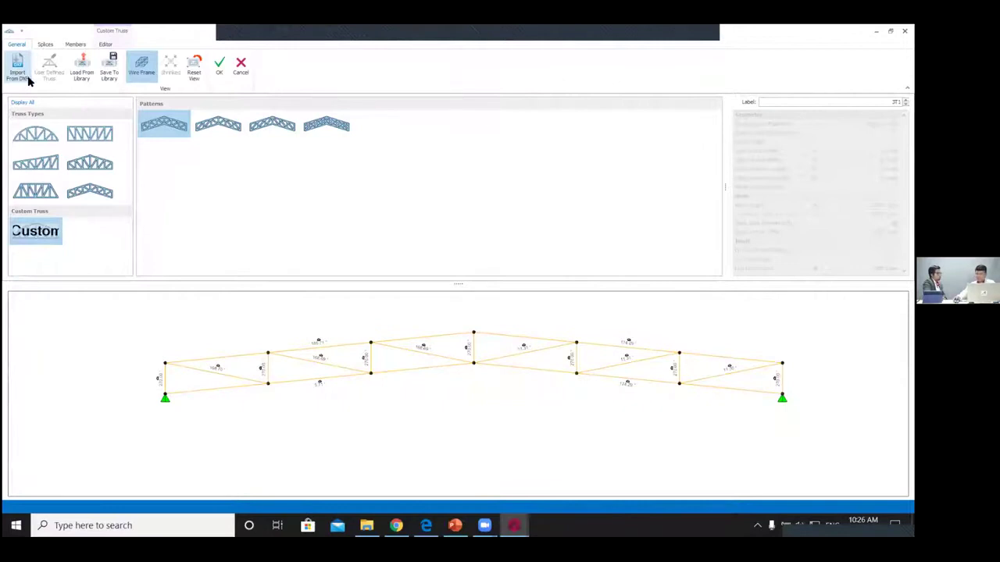
pyautogui.click(242, 74)
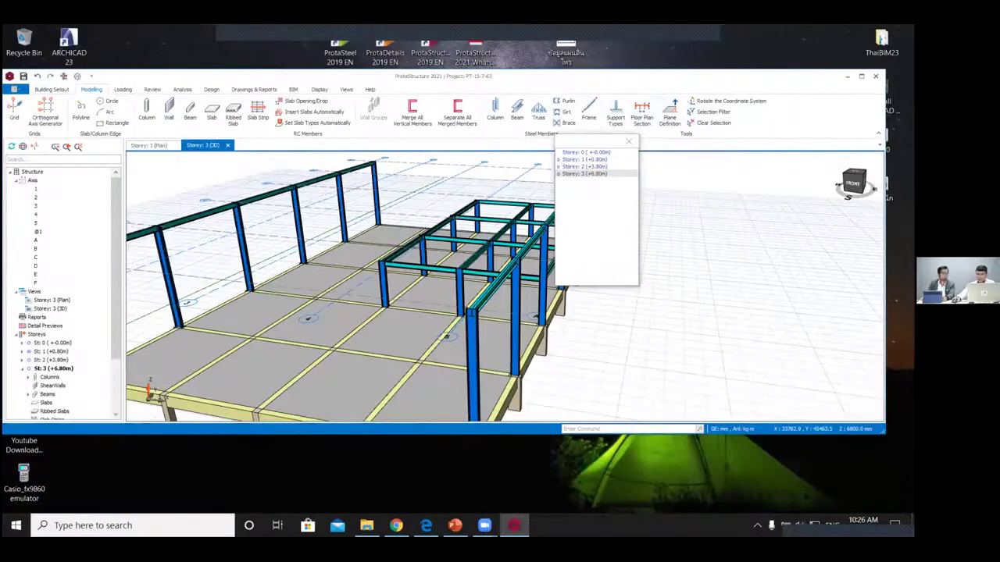
# Step: Maximize the modelling window, move the storey list clear of the frame and examine the storey 3 structure from several sides
pyautogui.click(860, 76)
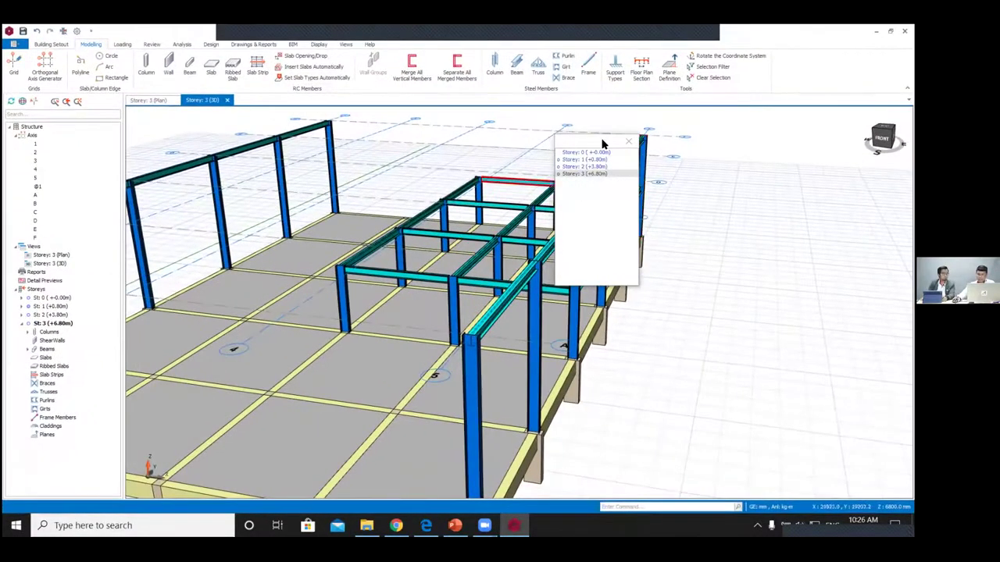
pyautogui.scroll(-3, 613, 210)
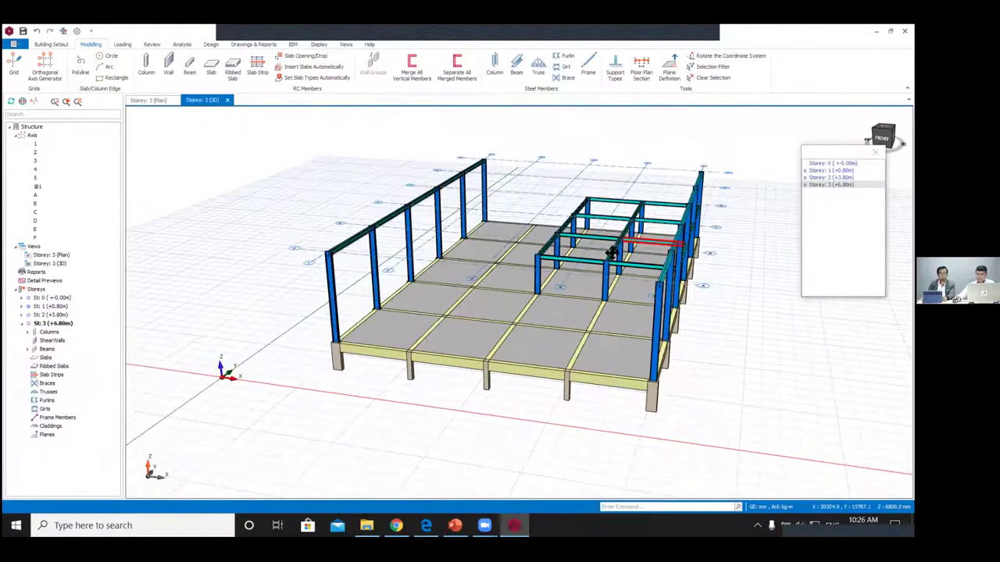
pyautogui.moveTo(612, 252); pyautogui.dragTo(660, 261, button='middle')
pyautogui.scroll(2, 536, 240)
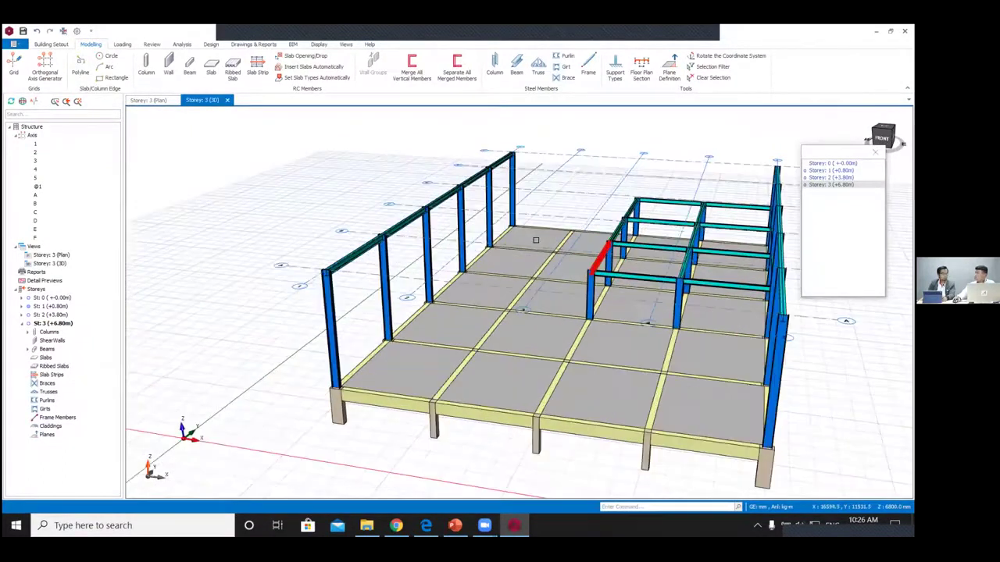
pyautogui.scroll(2, 539, 242)
pyautogui.scroll(2, 585, 238)
pyautogui.keyDown('shift'); pyautogui.moveTo(585, 239); pyautogui.dragTo(619, 242, button='middle'); pyautogui.keyUp('shift')
pyautogui.scroll(-1, 619, 242)
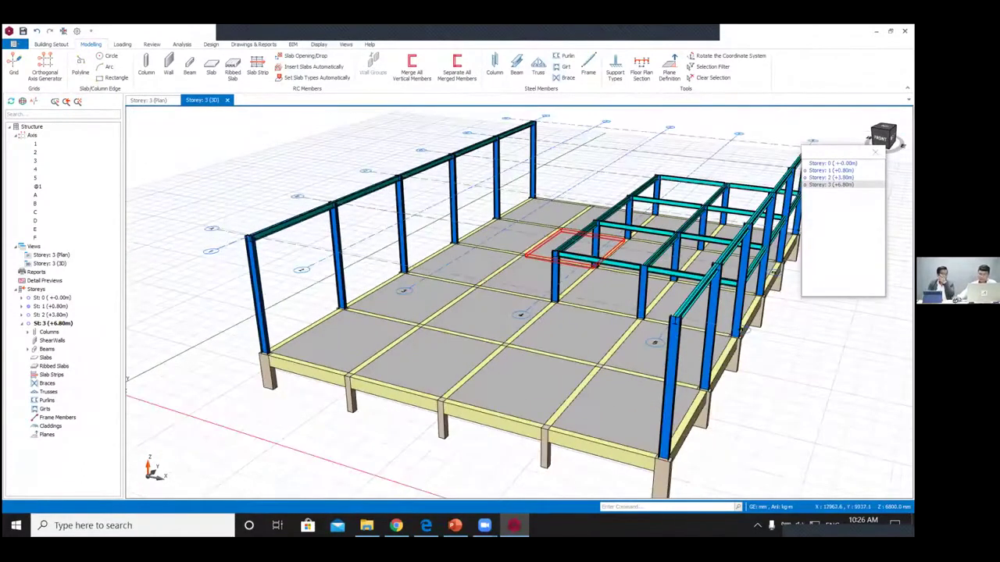
pyautogui.scroll(-2, 554, 256)
pyautogui.moveTo(570, 264); pyautogui.dragTo(499, 279, button='middle')
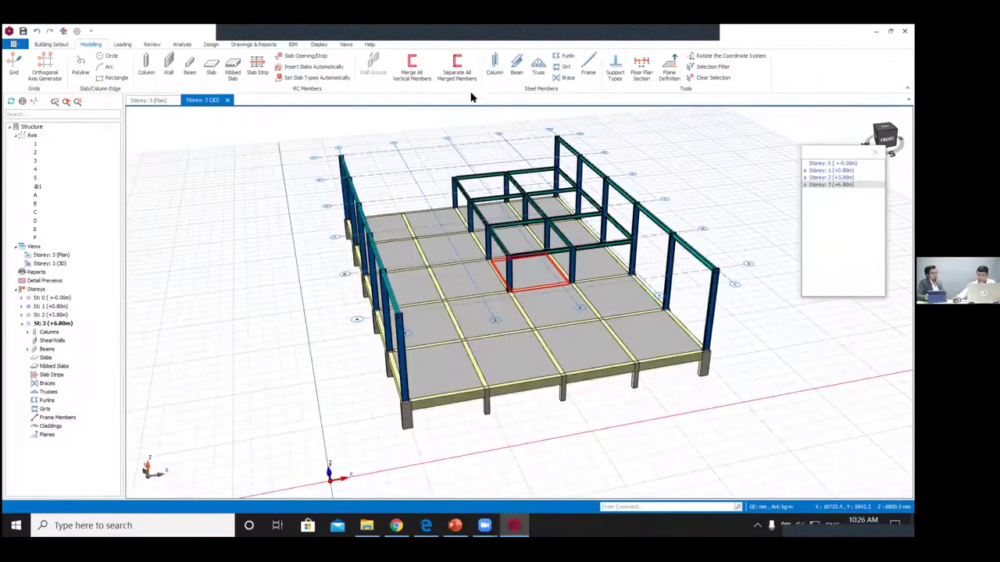
# Step: Start a steel beam and assign it the Thai H-section H400x200x13x8
pyautogui.click(517, 66)
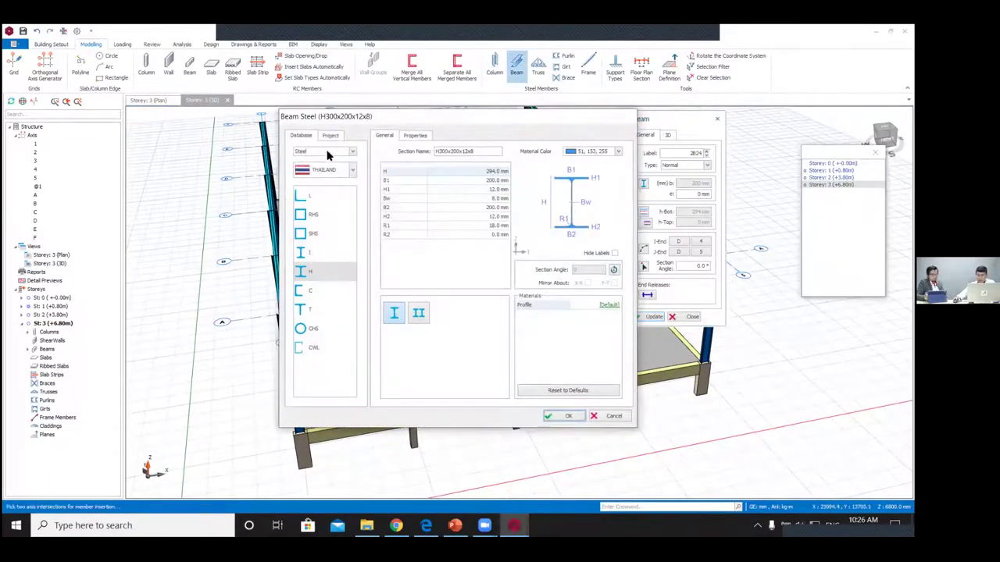
pyautogui.click(406, 263)
pyautogui.click(406, 250)
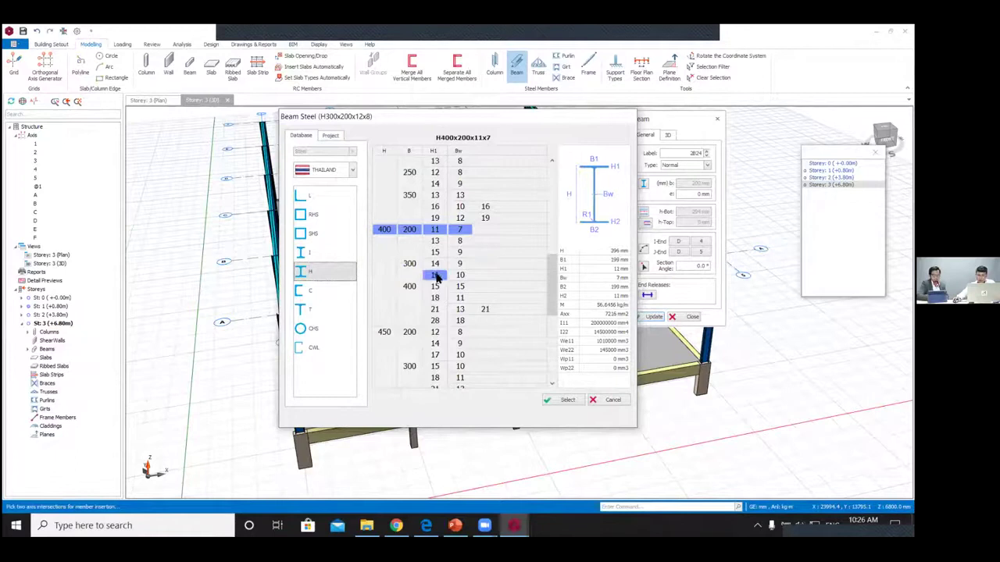
pyautogui.click(567, 400)
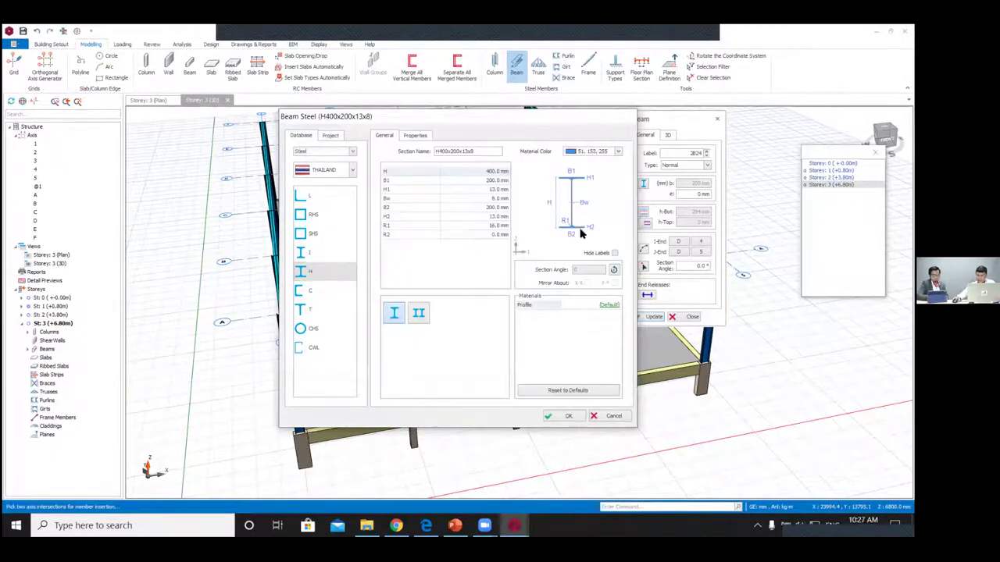
pyautogui.click(565, 417)
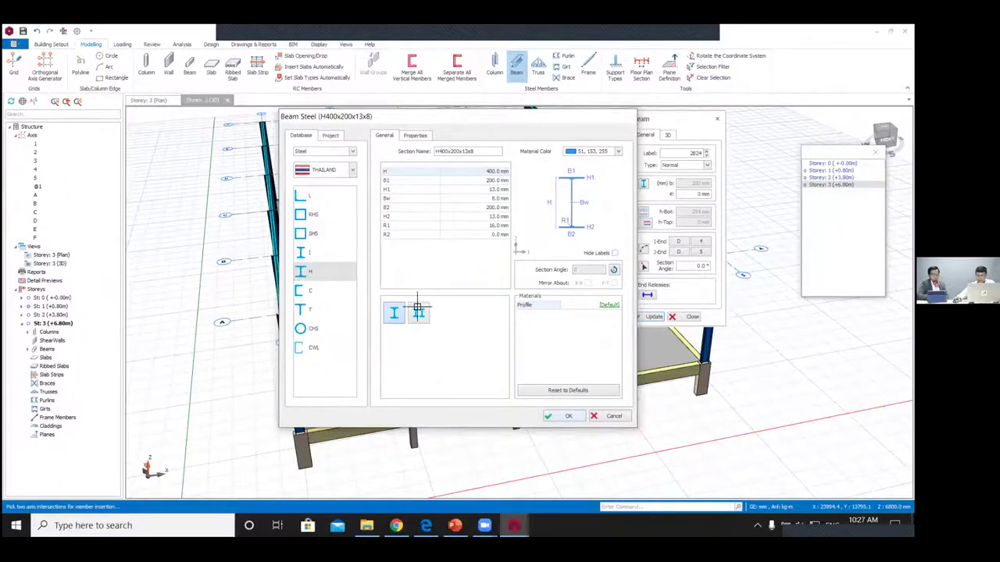
# Step: Place two steel beams on storey 3 along axis A, from axis 1 to axis 3 and from axis 3 to axis 5
pyautogui.scroll(3, 394, 309)
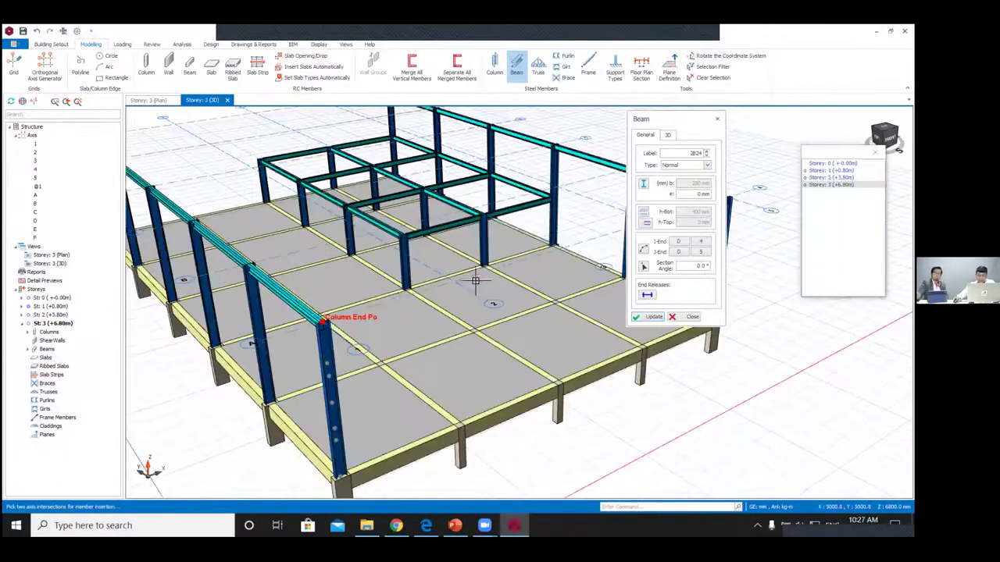
pyautogui.scroll(2, 453, 297)
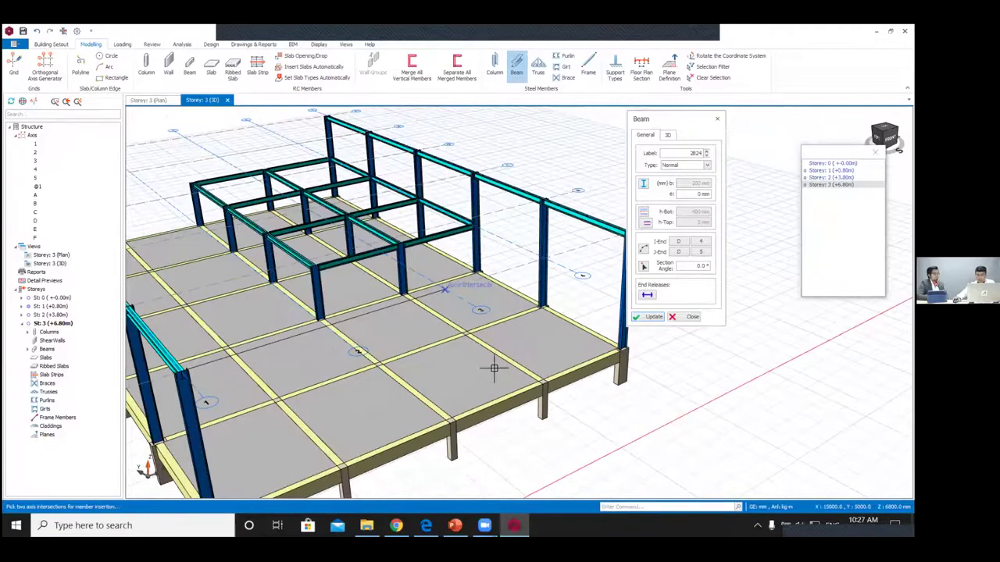
pyautogui.click(508, 294)
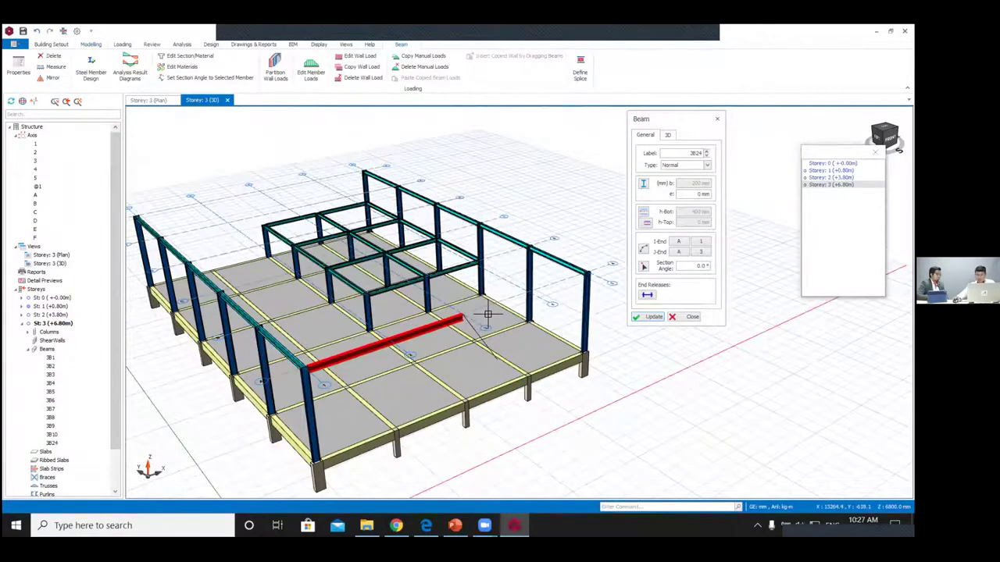
pyautogui.scroll(2, 458, 328)
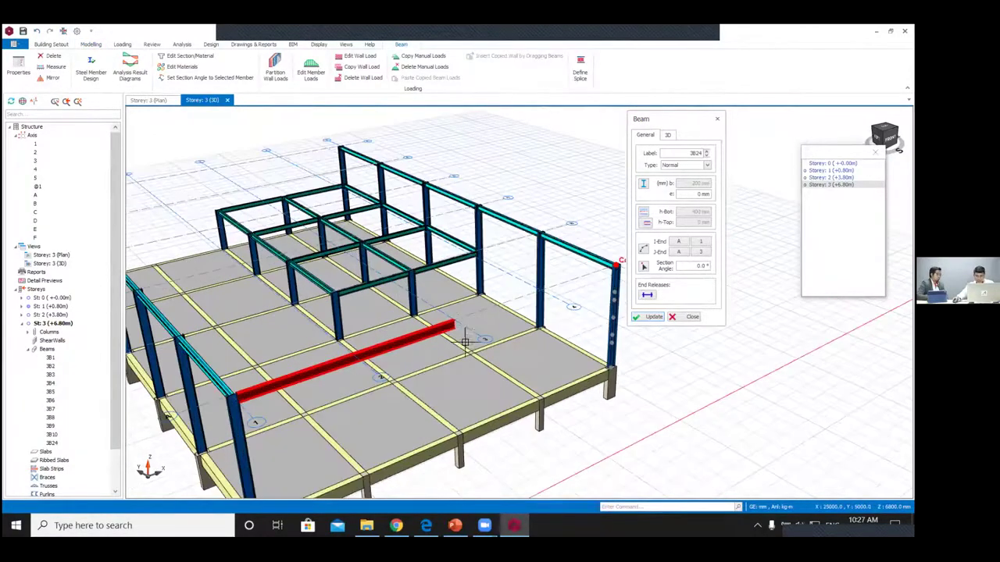
pyautogui.click(458, 325)
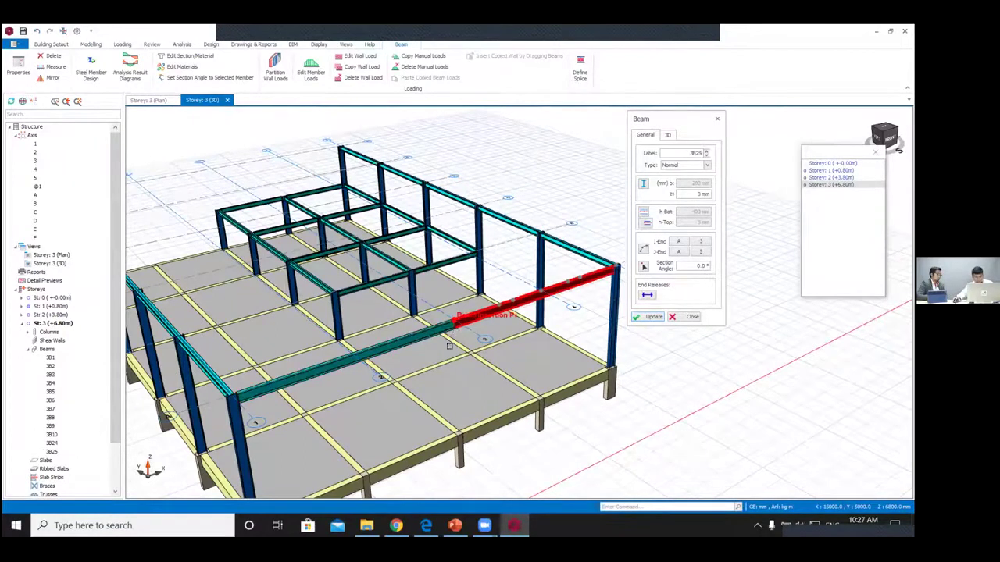
pyautogui.press('Escape')
# Step: Raise the J-end of the axis A beam between axes 1 and 3 by setting its delZ-J to 2000 mm
pyautogui.scroll(2, 418, 332)
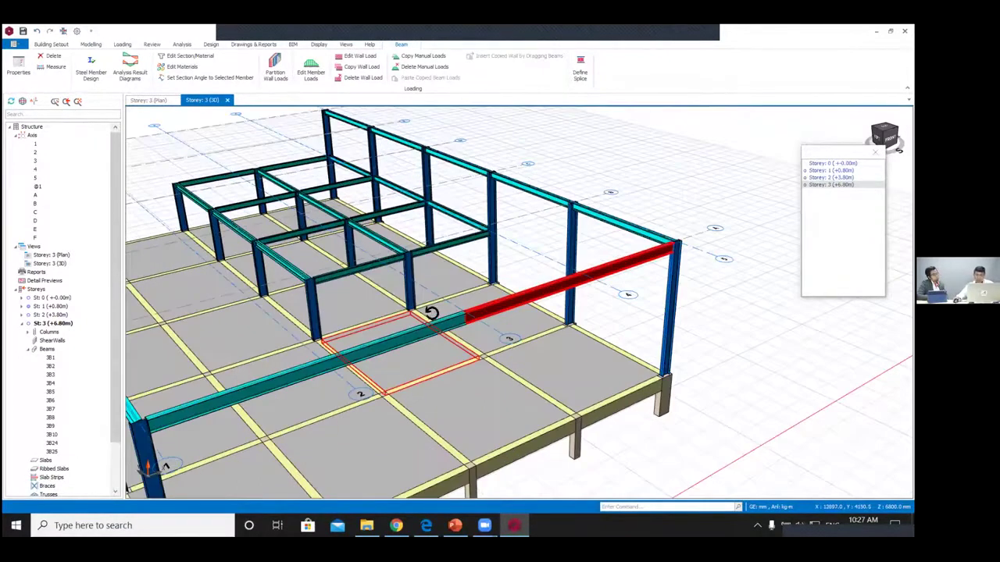
pyautogui.moveTo(431, 313); pyautogui.dragTo(446, 277, button='middle')
pyautogui.rightClick(446, 276)
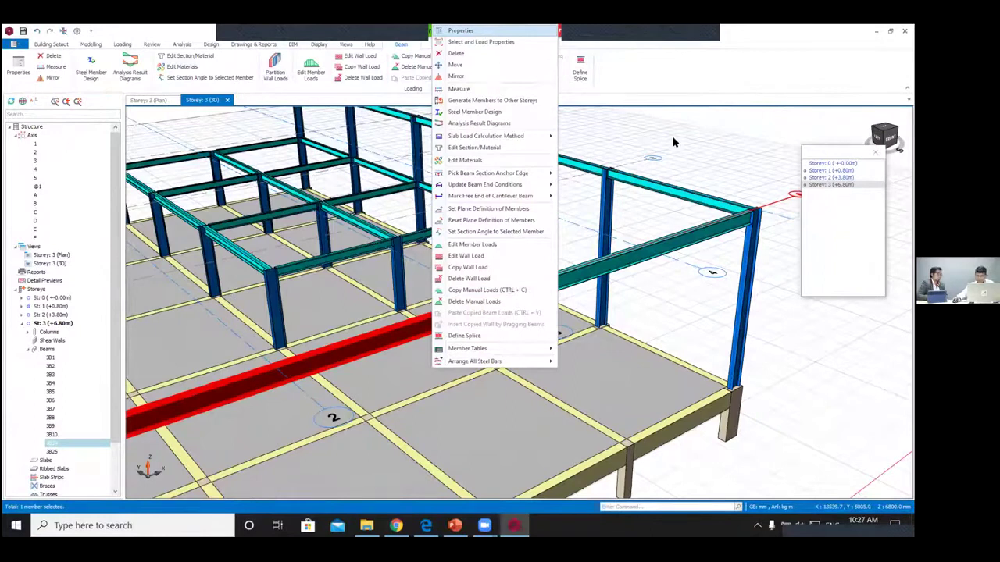
pyautogui.hotkey('ctrl', 'Tab')
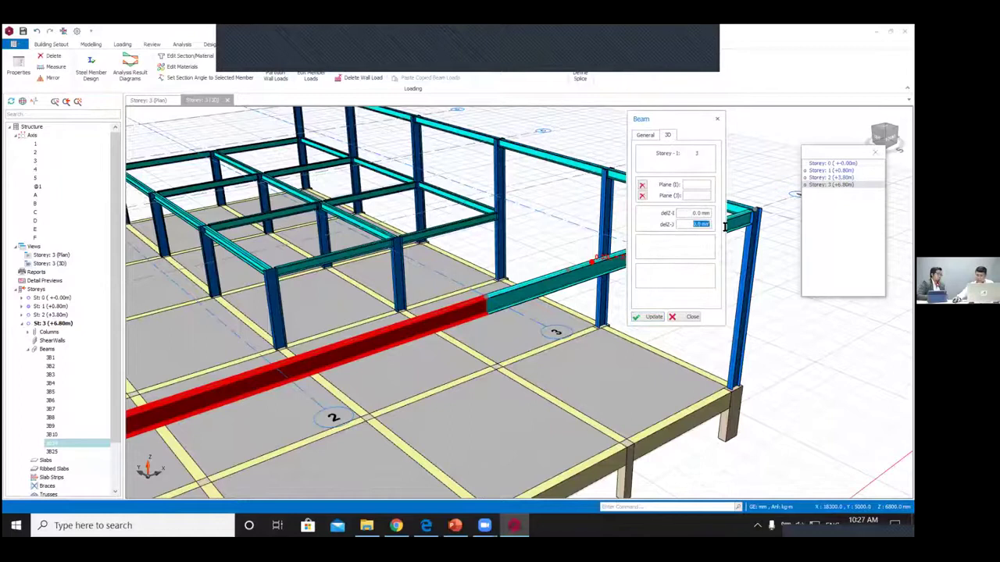
pyautogui.write('200')
pyautogui.press('Tab')
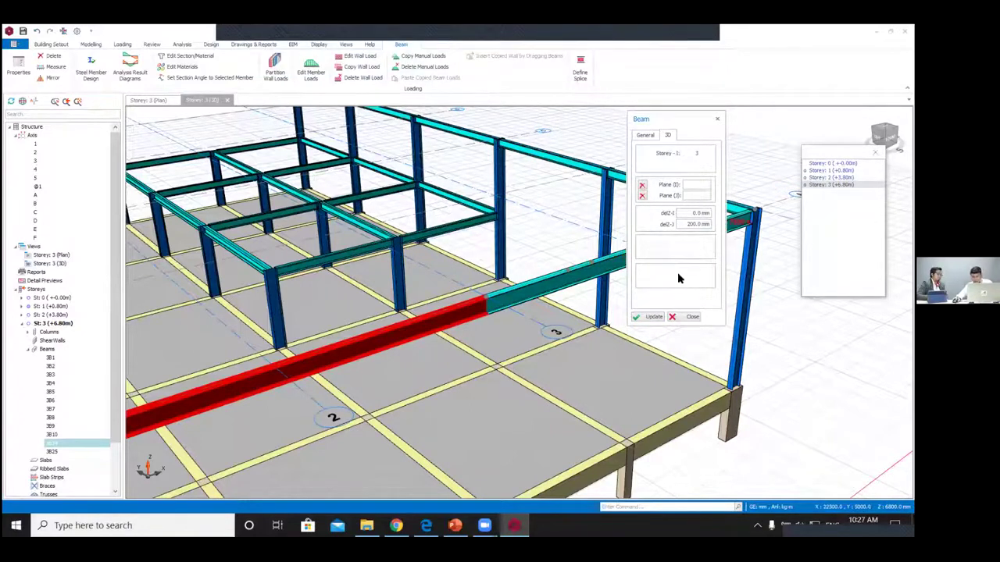
pyautogui.click(648, 316)
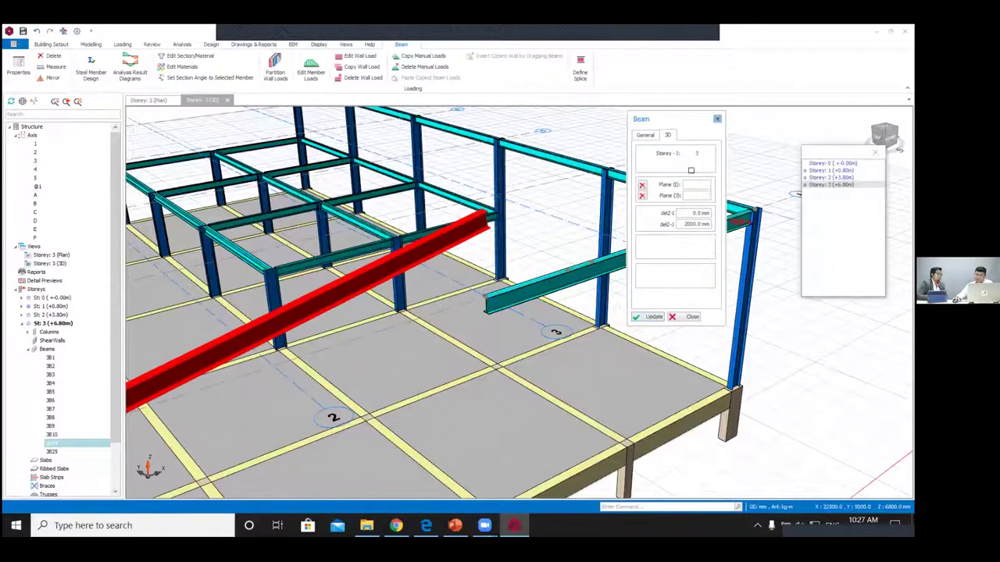
pyautogui.press('Escape')
# Step: Raise the I-end of the axis A beam between axes 3 and 5 by setting its delZ-I to 2000 mm
pyautogui.rightClick(705, 184)
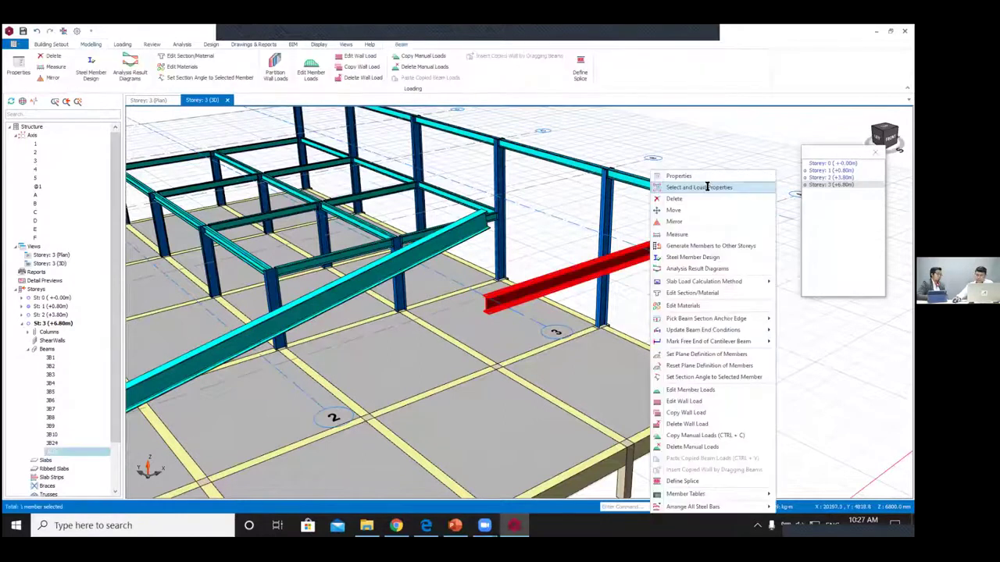
pyautogui.click(699, 188)
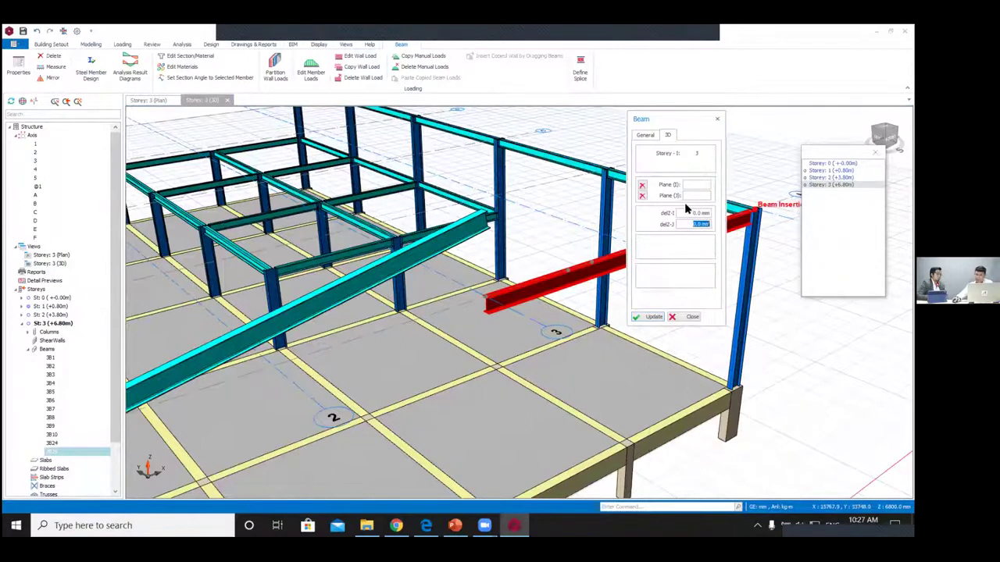
pyautogui.click(695, 214)
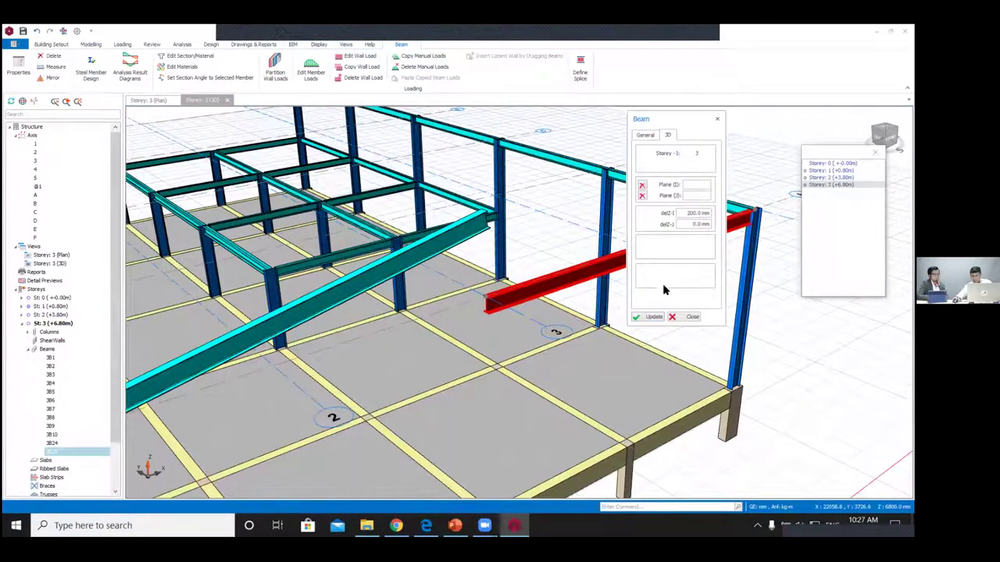
pyautogui.click(653, 318)
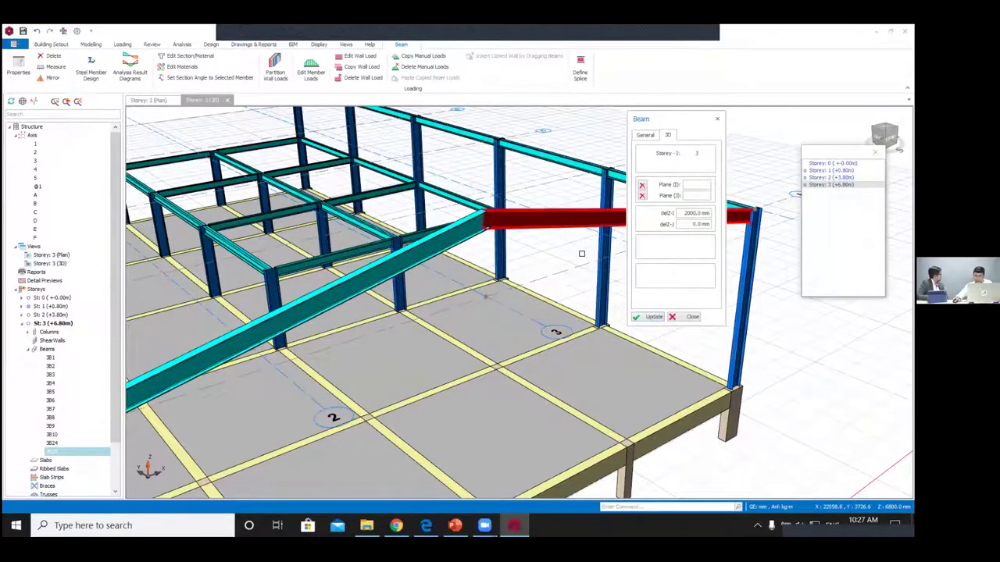
pyautogui.click(603, 267)
pyautogui.scroll(-5, 590, 261)
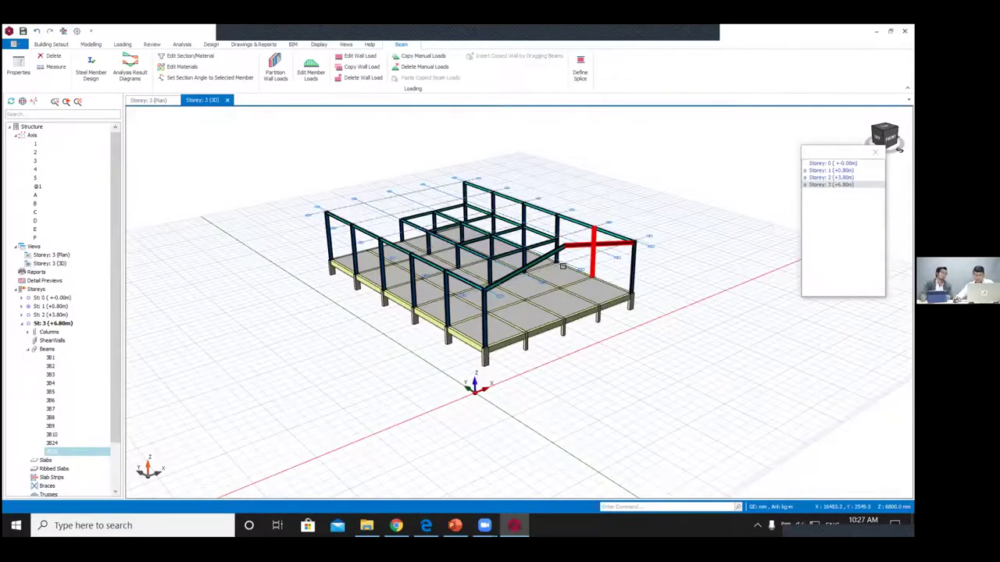
# Step: Load the properties of the axis A beam between axes 1 and 3 and place a matching beam along axis B
pyautogui.moveTo(526, 304); pyautogui.dragTo(293, 221, button='middle')
pyautogui.press('Escape')
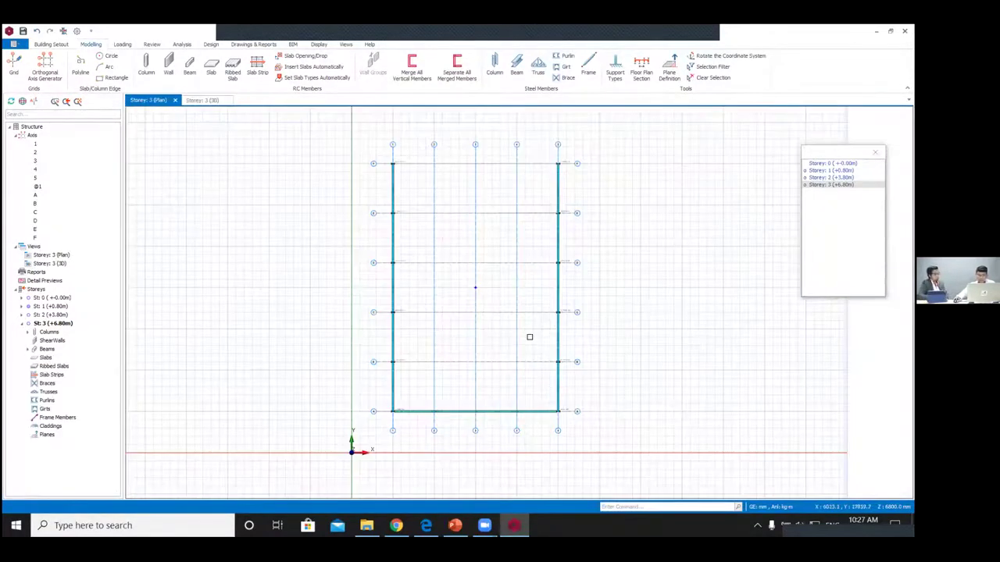
pyautogui.scroll(4, 525, 351)
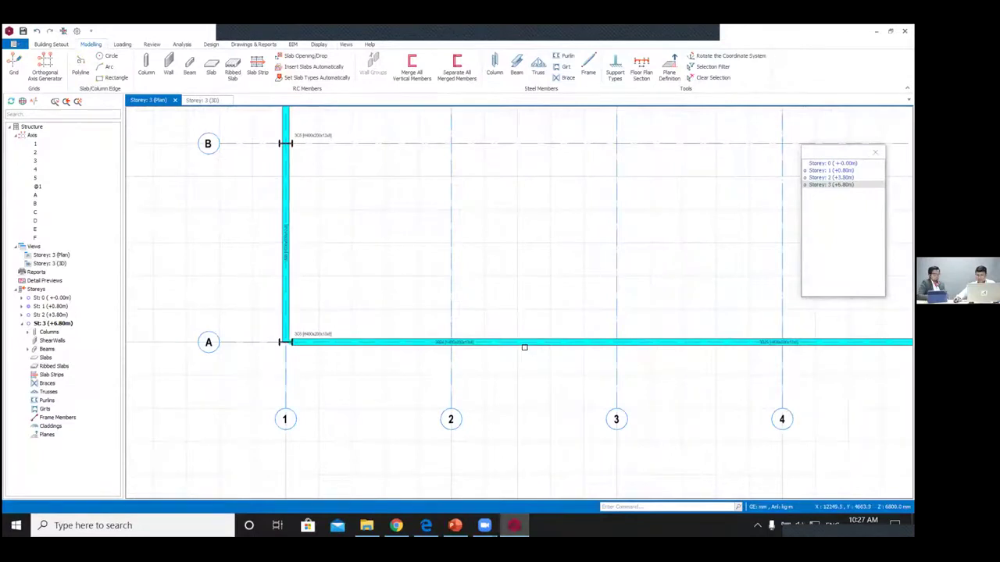
pyautogui.rightClick(520, 342)
pyautogui.click(603, 33)
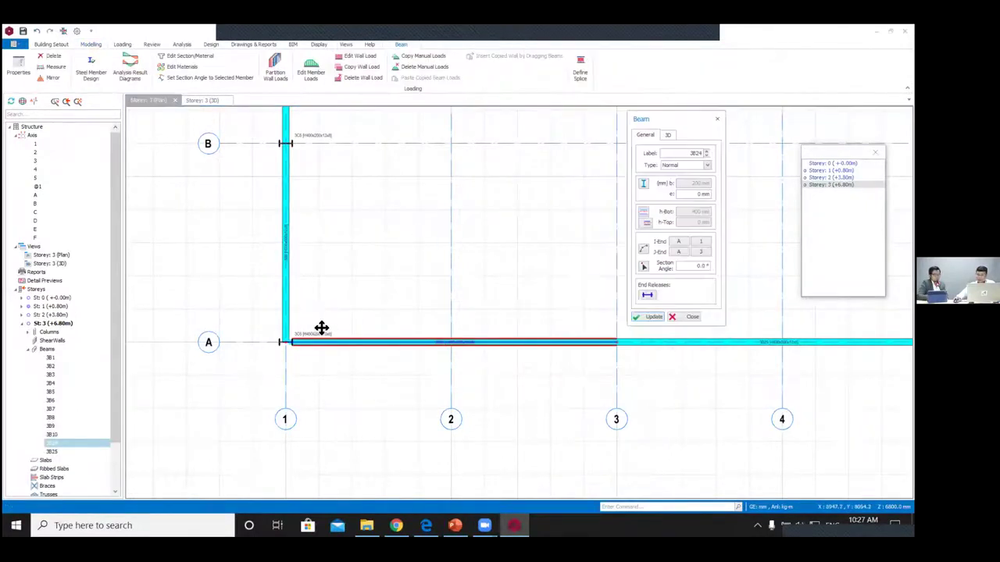
pyautogui.scroll(-2, 217, 261)
pyautogui.click(219, 251)
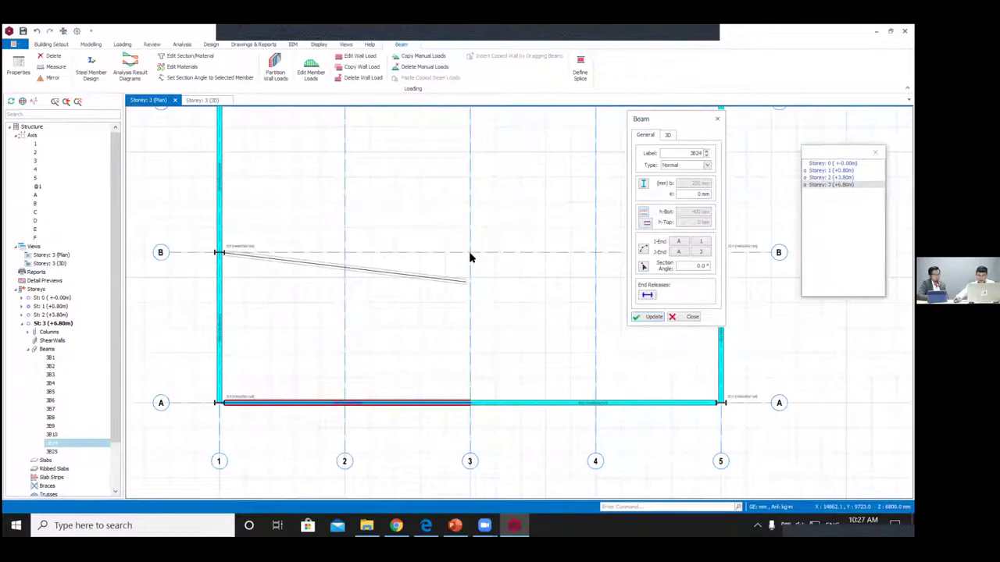
pyautogui.click(470, 252)
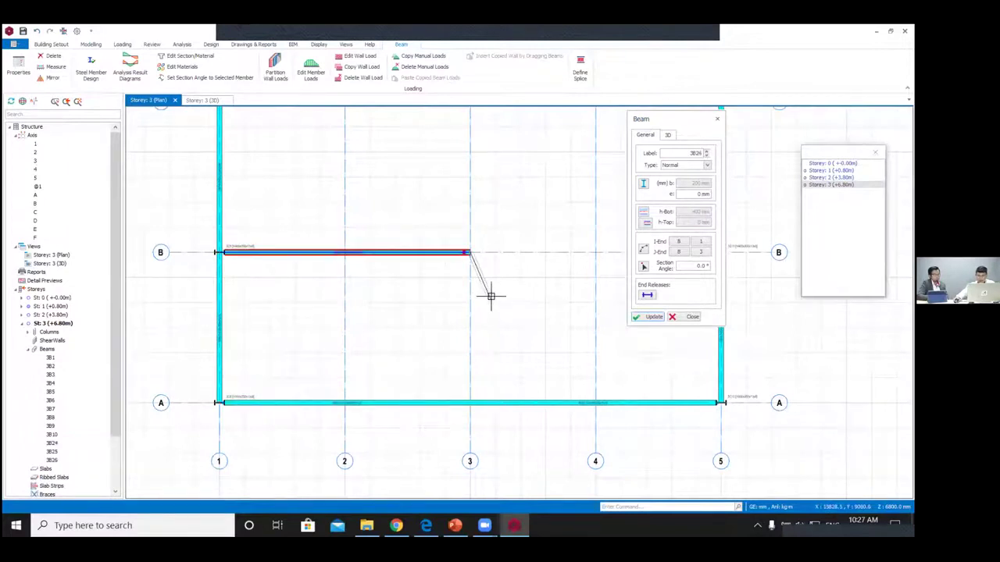
# Step: Place matching sloping beams along axes C and D from axis 1 to axis 3
pyautogui.scroll(-3, 336, 328)
pyautogui.scroll(3, 335, 306)
pyautogui.click(330, 325)
pyautogui.click(473, 327)
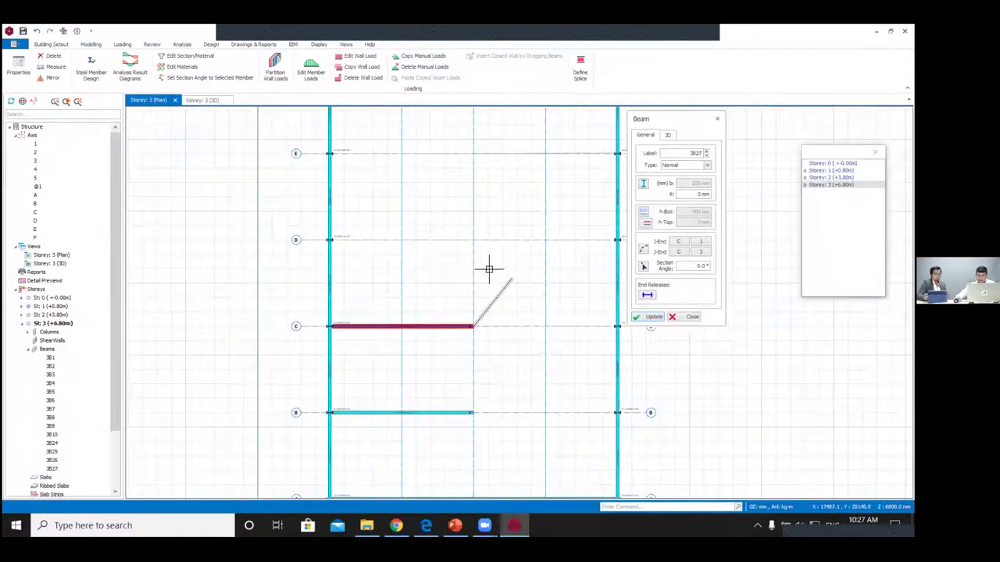
pyautogui.click(338, 239)
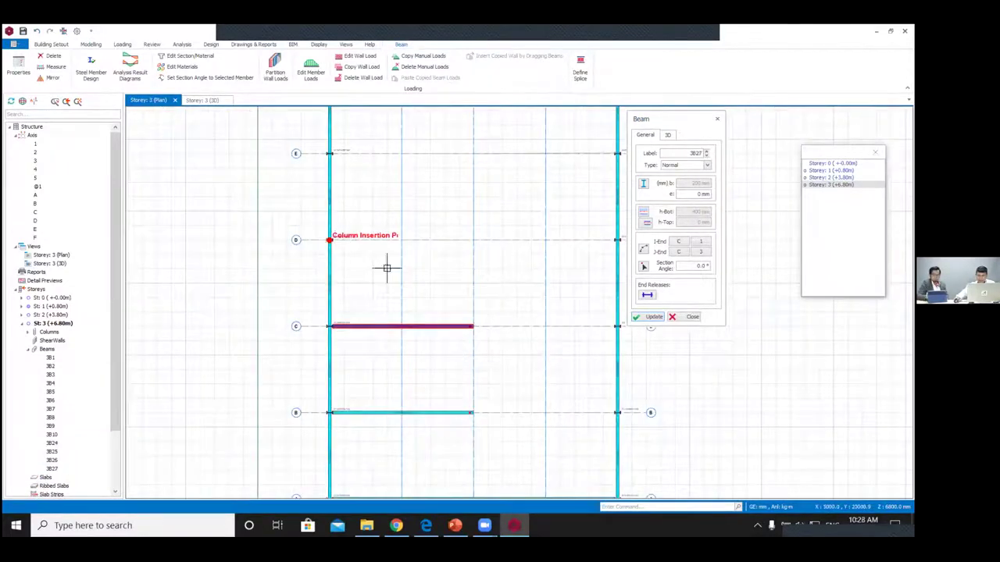
pyautogui.click(494, 209)
pyautogui.moveTo(493, 208); pyautogui.dragTo(443, 335, button='middle')
# Step: Place matching sloping beams along axes E and F from axis 1 to axis 3
pyautogui.click(279, 282)
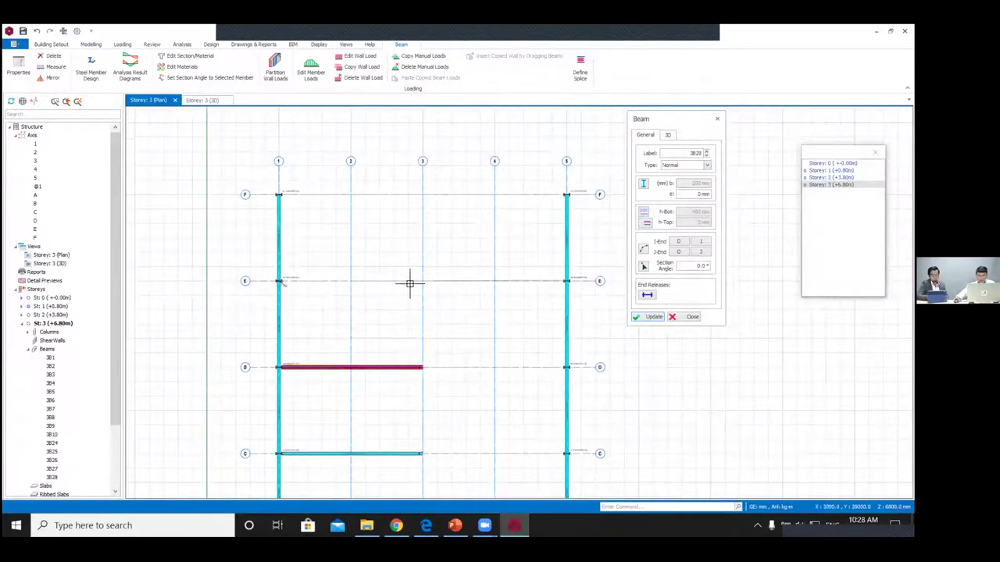
pyautogui.click(422, 281)
pyautogui.click(286, 199)
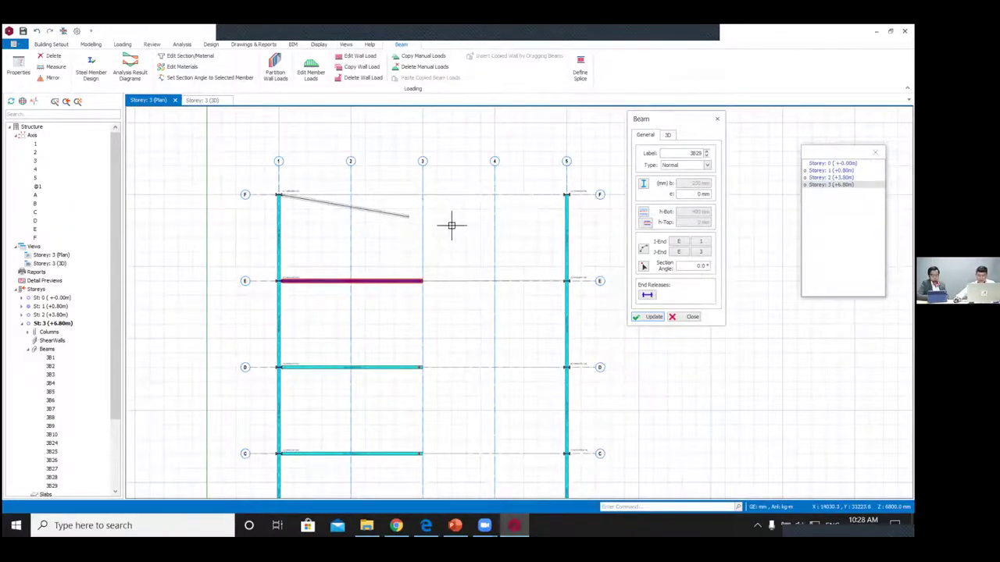
pyautogui.click(422, 195)
pyautogui.scroll(-3, 466, 149)
pyautogui.press('Escape')
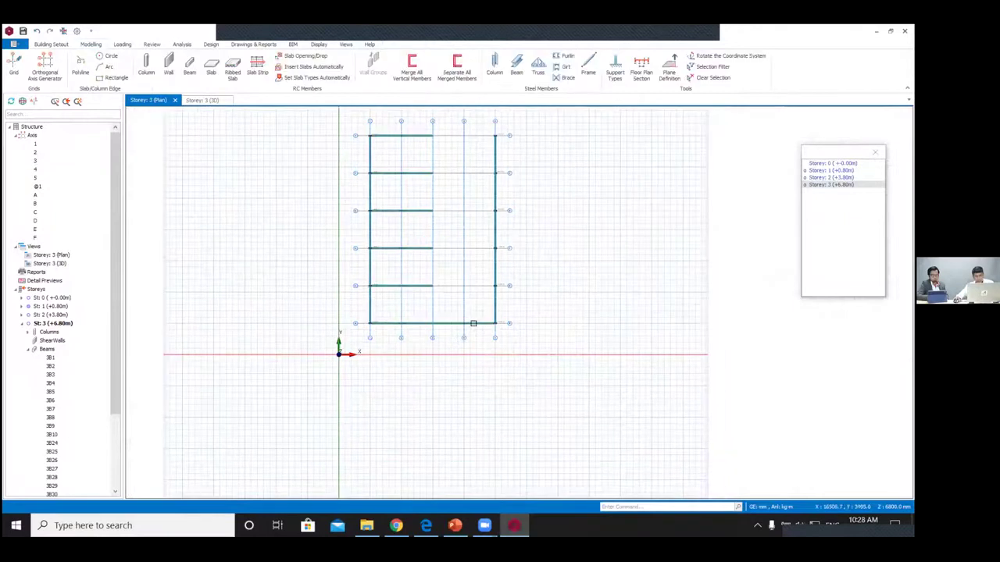
# Step: Load the properties of the axis A beam between axes 3 and 5 and place matching beams along axes B and C
pyautogui.scroll(3, 484, 317)
pyautogui.rightClick(487, 312)
pyautogui.click(553, 34)
pyautogui.scroll(2, 564, 217)
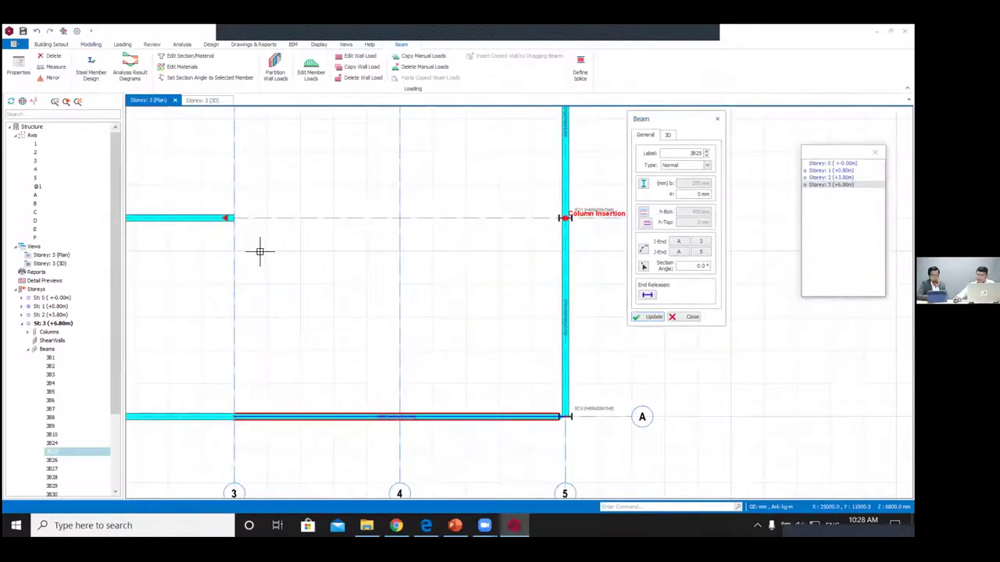
pyautogui.scroll(-3, 379, 316)
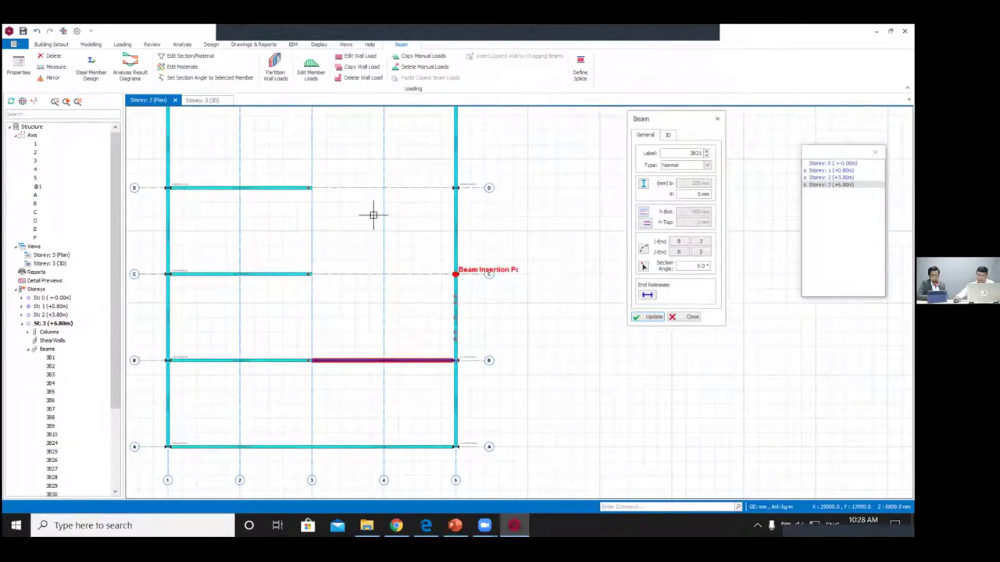
pyautogui.moveTo(378, 213); pyautogui.dragTo(408, 358, button='middle')
pyautogui.click(485, 334)
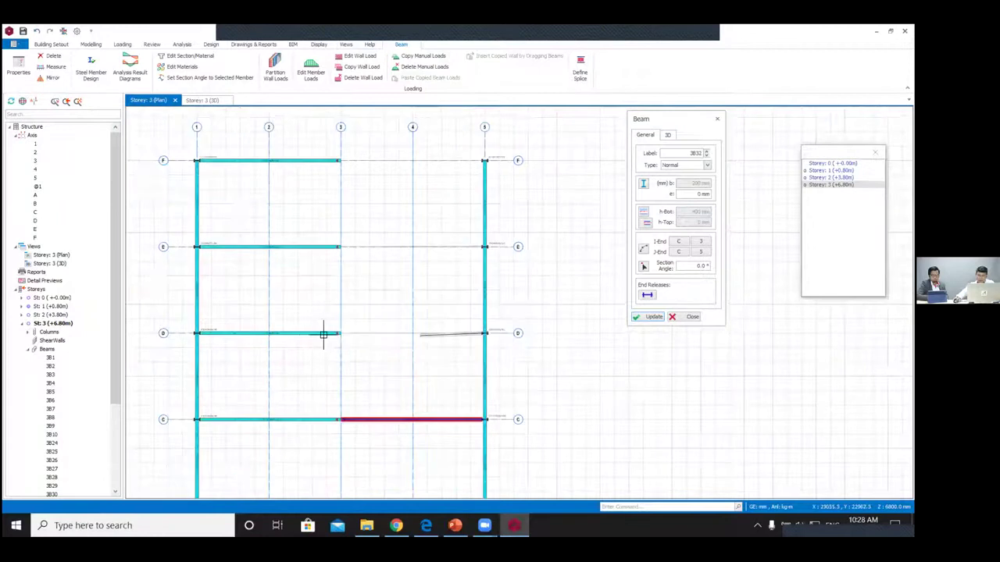
# Step: Place matching sloping beams along axes D, E and F between axes 3 and 5
pyautogui.moveTo(407, 269); pyautogui.dragTo(413, 329, button='middle')
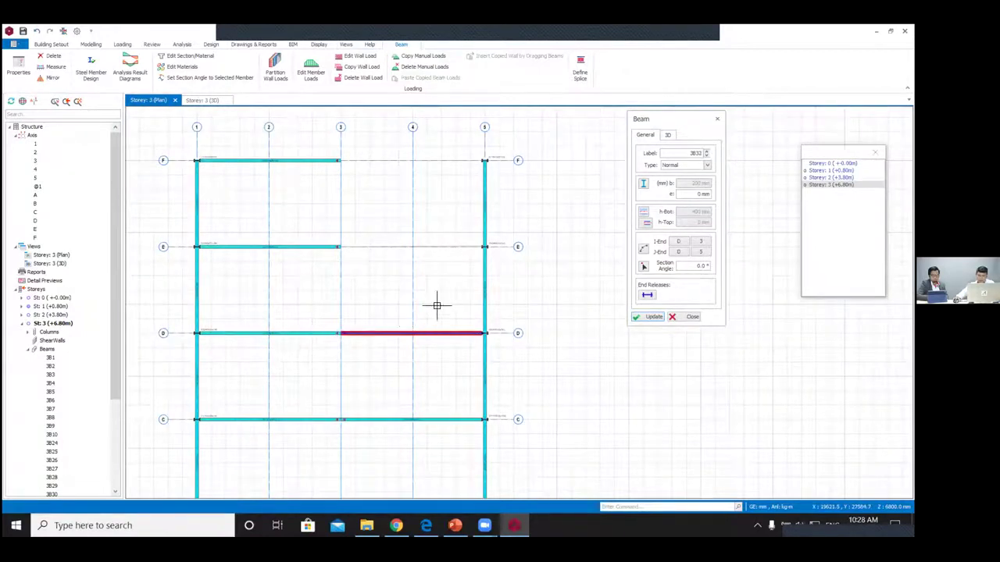
pyautogui.click(489, 308)
pyautogui.click(411, 267)
pyautogui.click(490, 221)
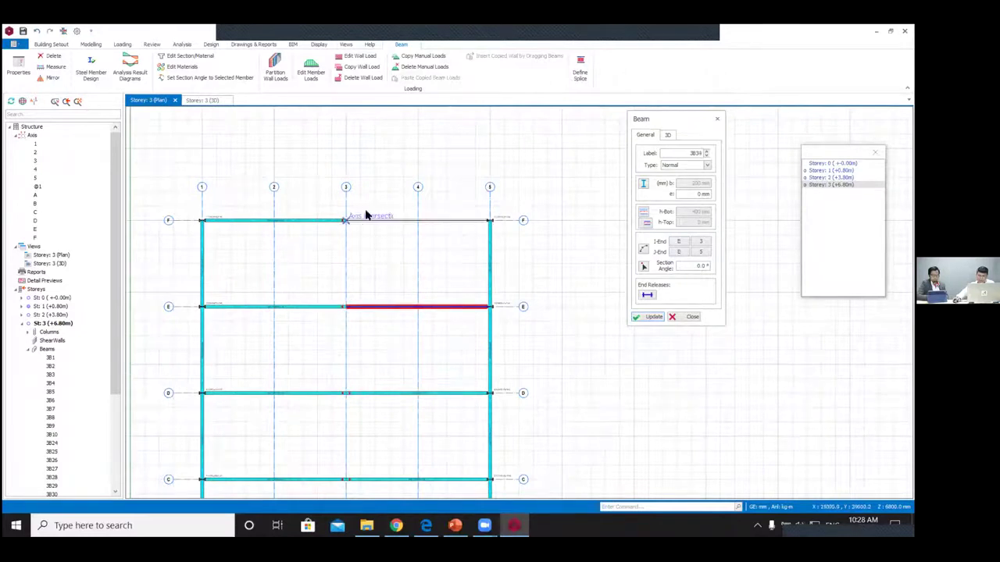
pyautogui.click(387, 195)
# Step: Start a steel beam in the storey 3 3D view and assign it the project section H300x200x12x8
pyautogui.doubleClick(44, 257)
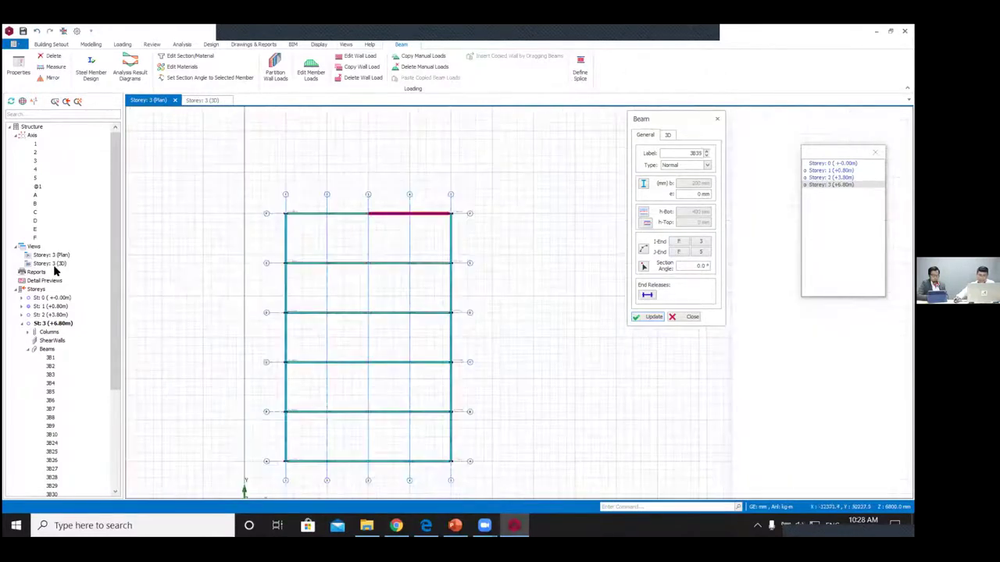
pyautogui.click(203, 100)
pyautogui.moveTo(442, 312); pyautogui.dragTo(468, 323, button='middle')
pyautogui.scroll(2, 445, 315)
pyautogui.scroll(-2, 468, 323)
pyautogui.scroll(3, 468, 322)
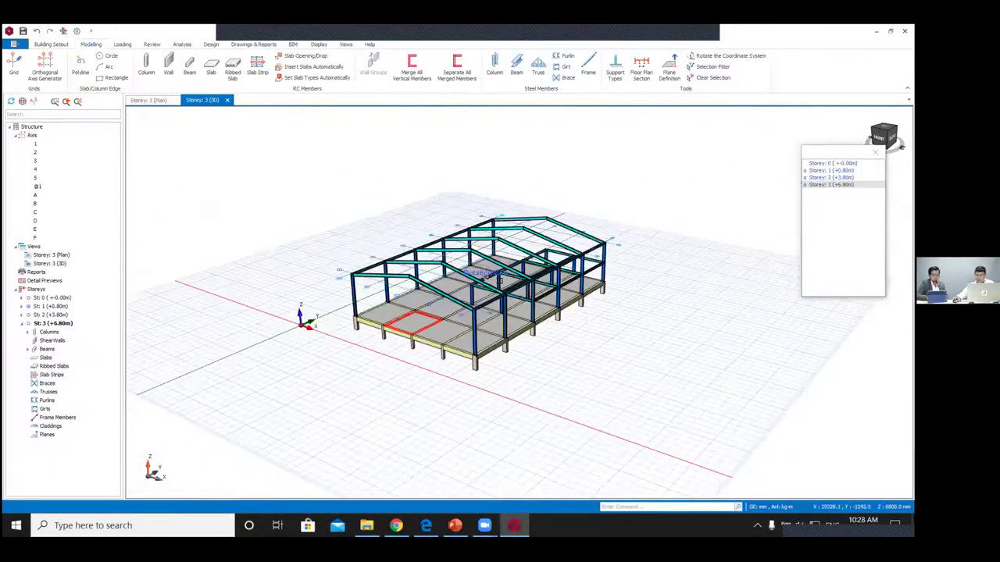
pyautogui.click(517, 67)
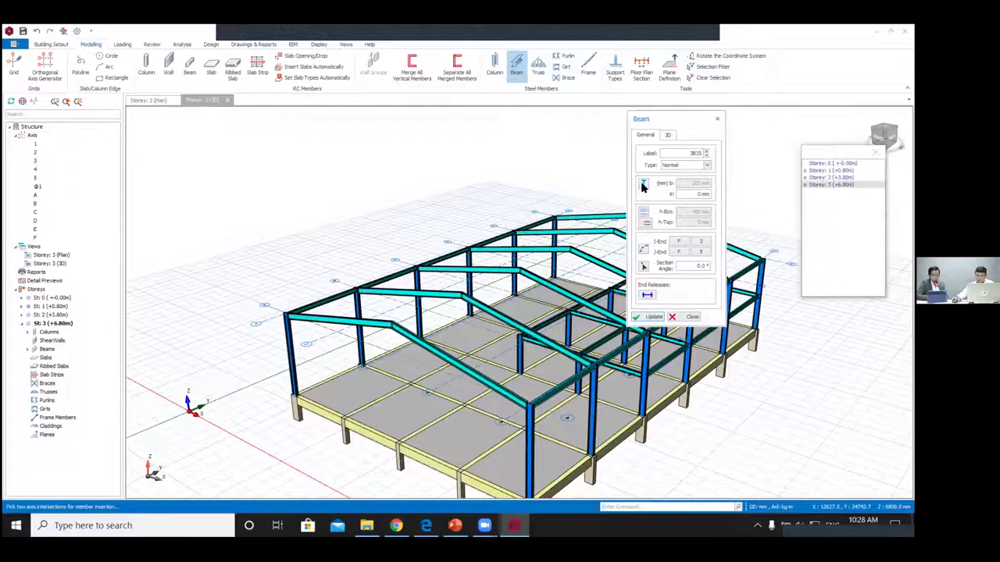
pyautogui.click(643, 185)
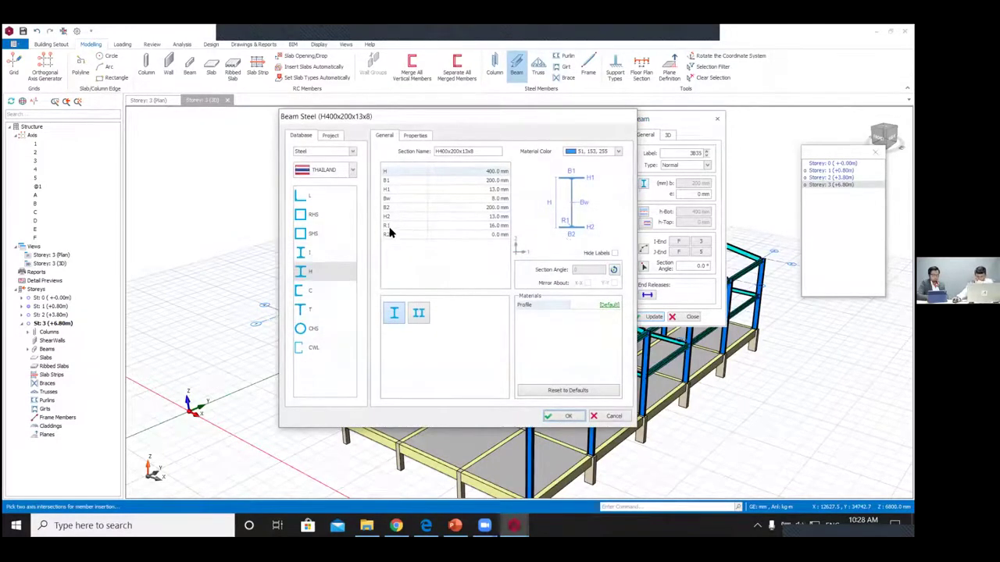
pyautogui.click(330, 136)
pyautogui.click(318, 165)
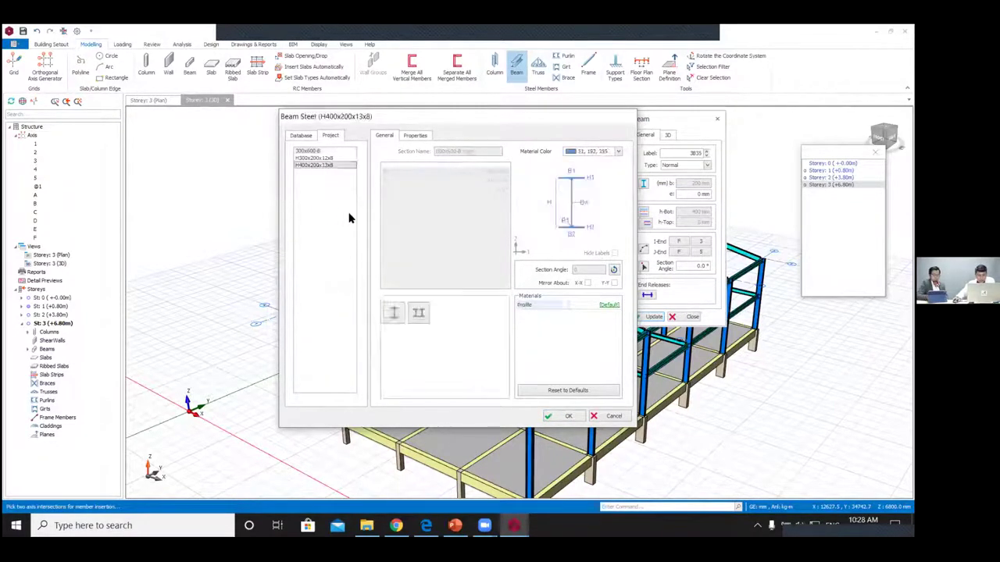
pyautogui.click(320, 159)
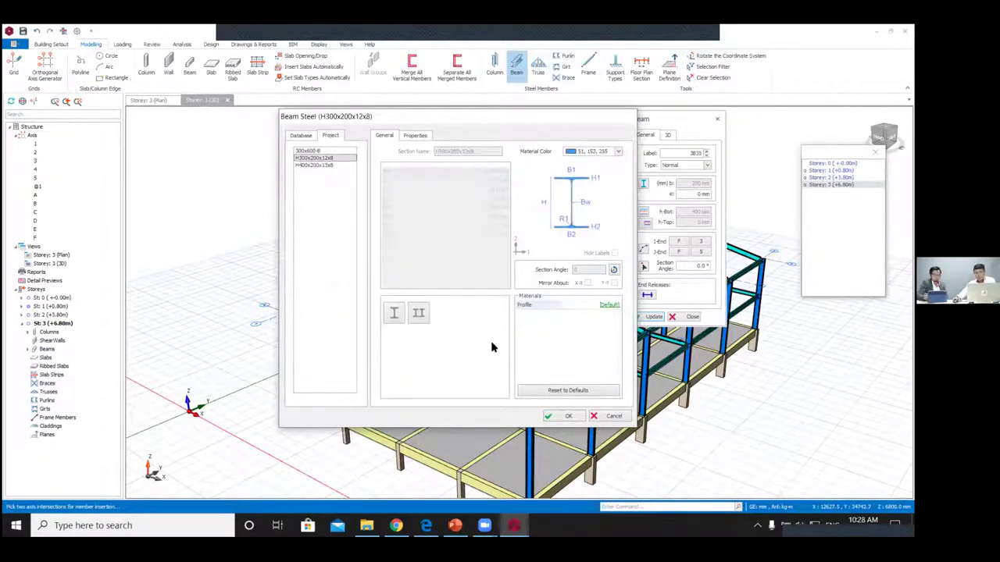
pyautogui.click(557, 417)
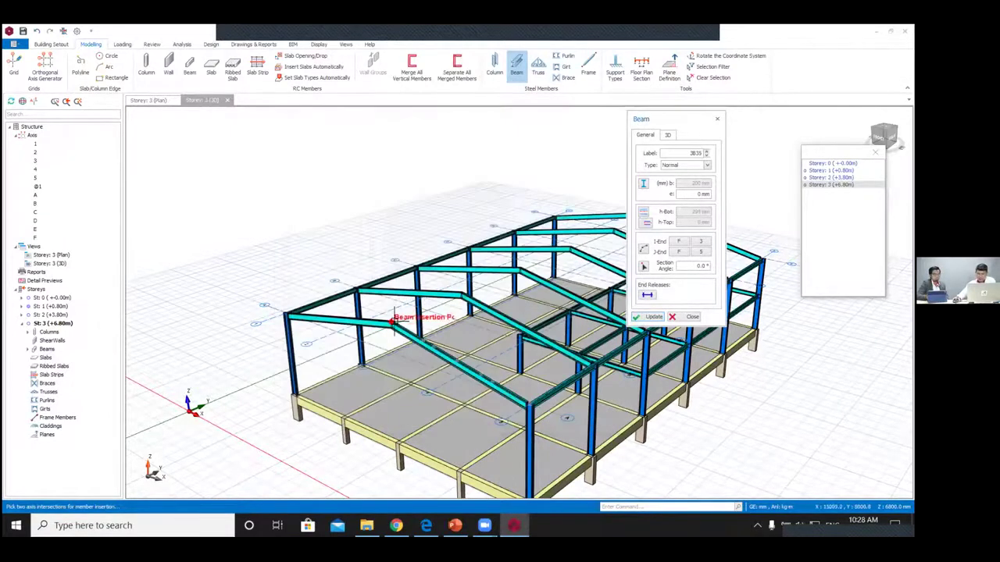
# Step: Place the ridge beams along axis 3 between the roof frames from axis A to axis F
pyautogui.moveTo(491, 268); pyautogui.dragTo(396, 293, button='middle')
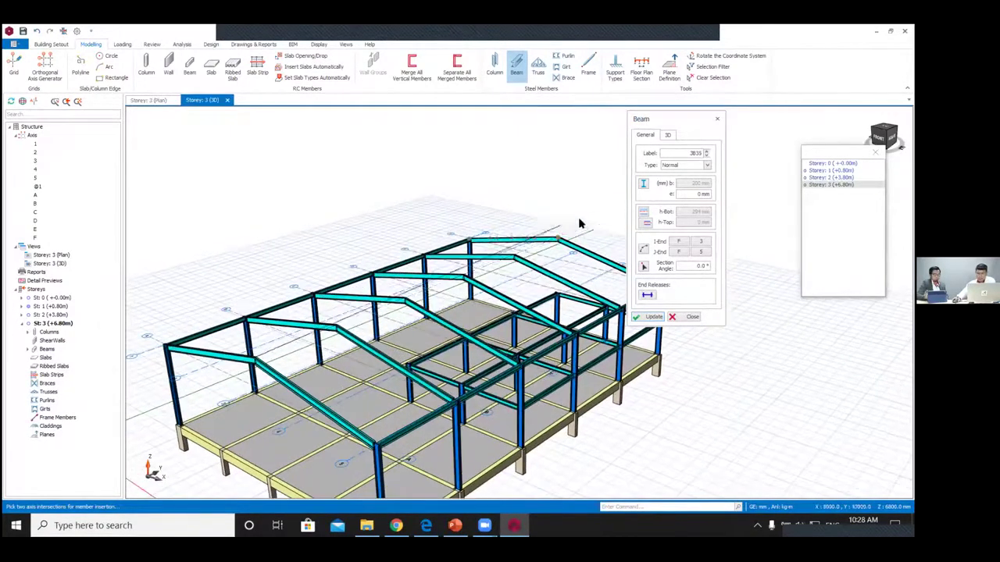
pyautogui.click(557, 235)
pyautogui.click(496, 316)
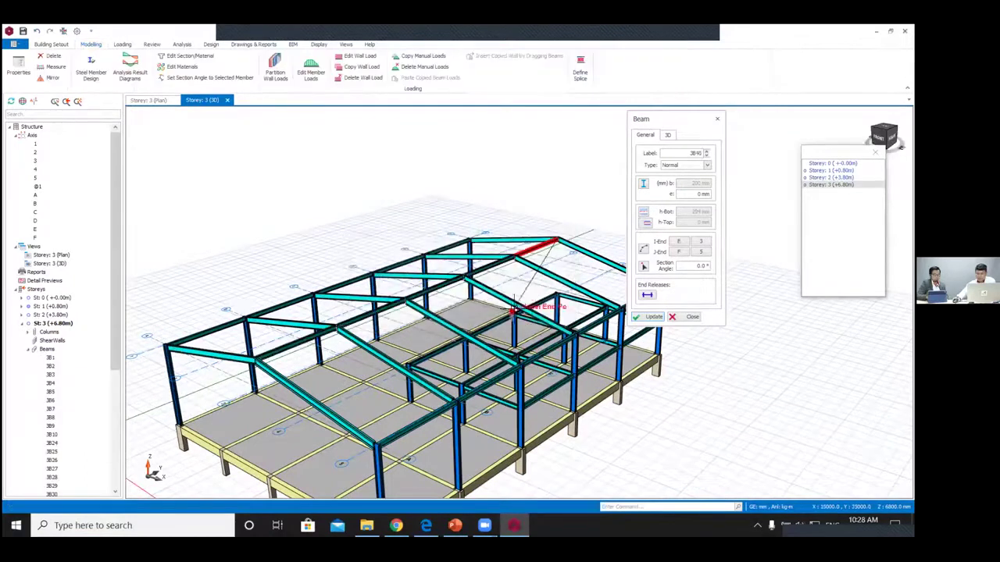
pyautogui.press('Escape')
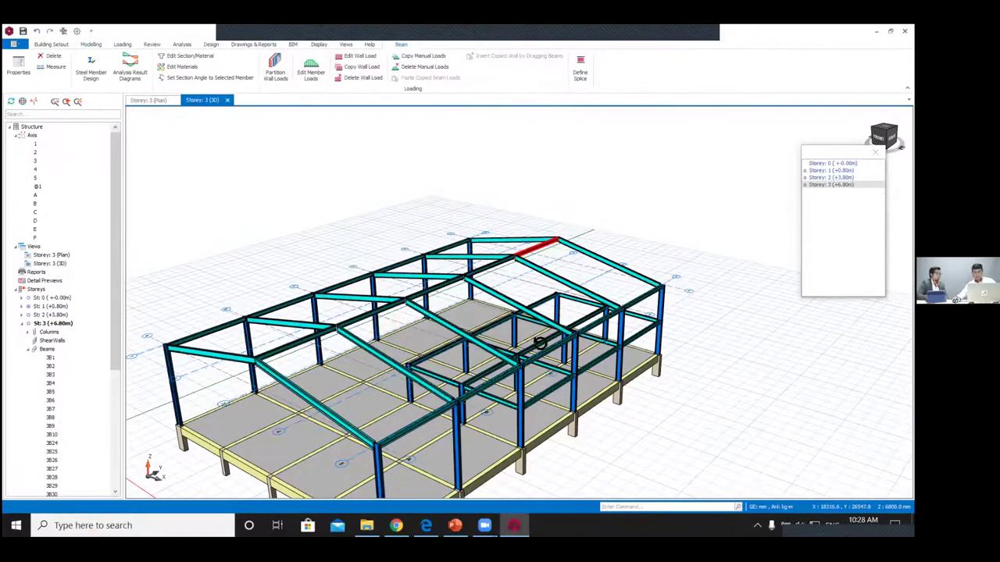
# Step: Load the properties of the axis 3 ridge beam between axes A and B and place a matching beam along axis 2 there
pyautogui.scroll(-2, 540, 344)
pyautogui.moveTo(536, 344); pyautogui.dragTo(515, 288, button='middle')
pyautogui.scroll(3, 515, 288)
pyautogui.doubleClick(61, 256)
pyautogui.scroll(-3, 382, 293)
pyautogui.moveTo(413, 281); pyautogui.dragTo(463, 250, button='middle')
pyautogui.scroll(5, 444, 292)
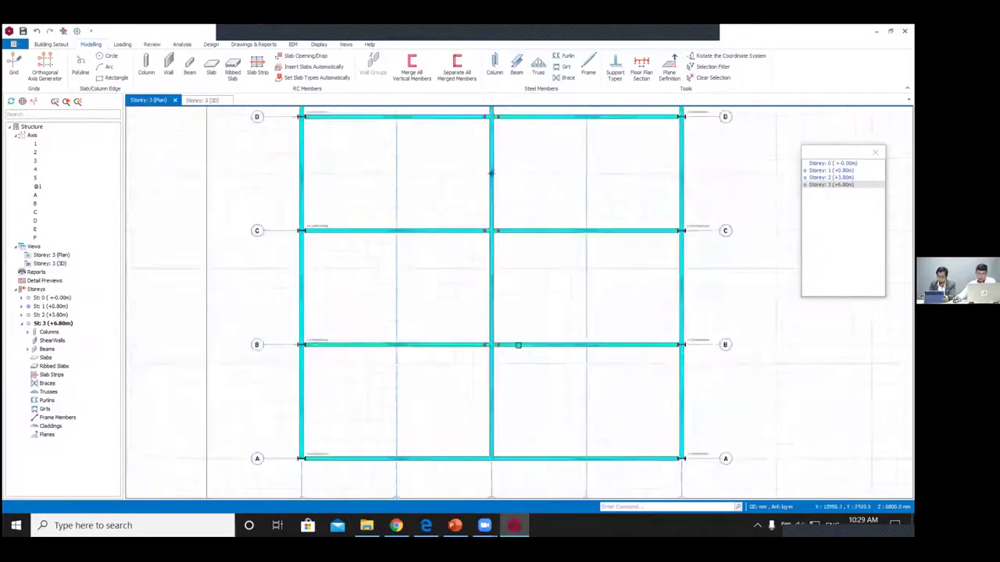
pyautogui.scroll(2, 518, 344)
pyautogui.rightClick(502, 328)
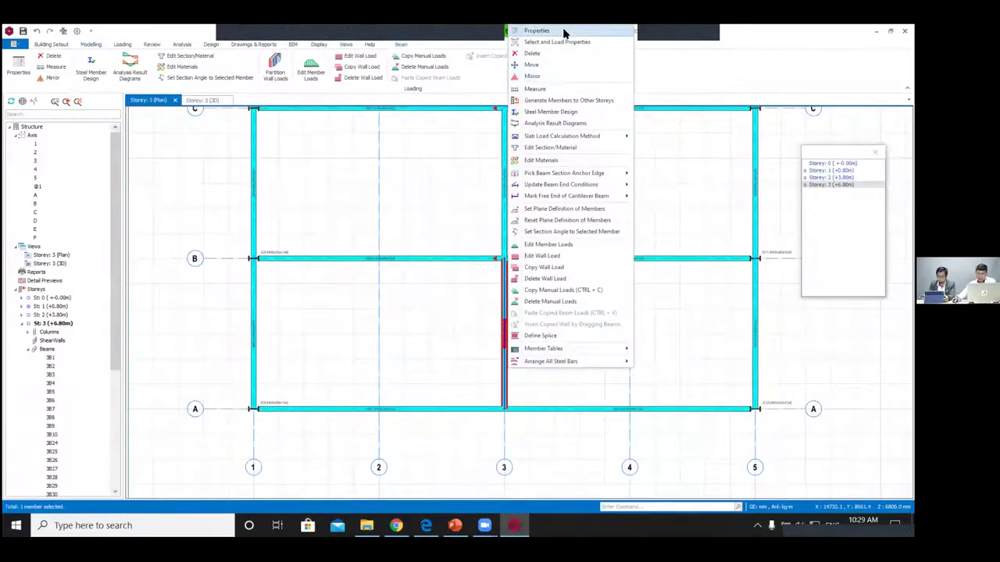
pyautogui.click(536, 31)
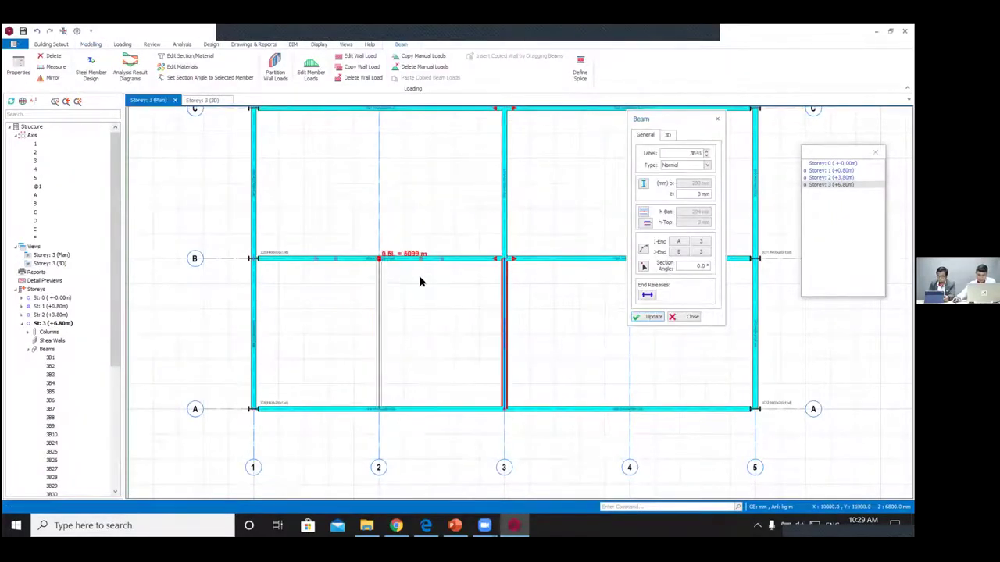
pyautogui.click(379, 258)
pyautogui.press('Escape')
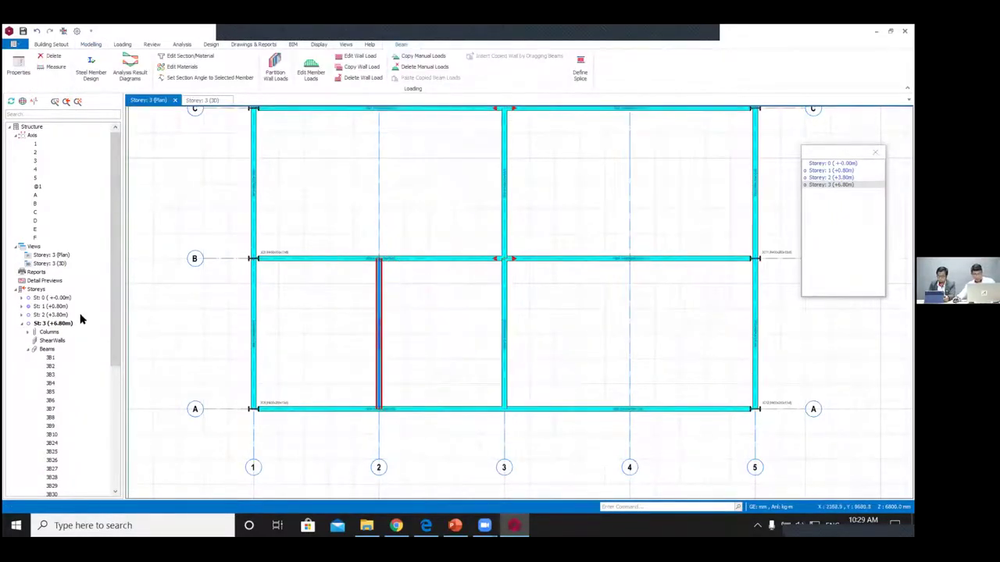
# Step: Check the roof in the storey 3 3D view and reopen the axis 2 beam's properties in the plan view
pyautogui.click(57, 264)
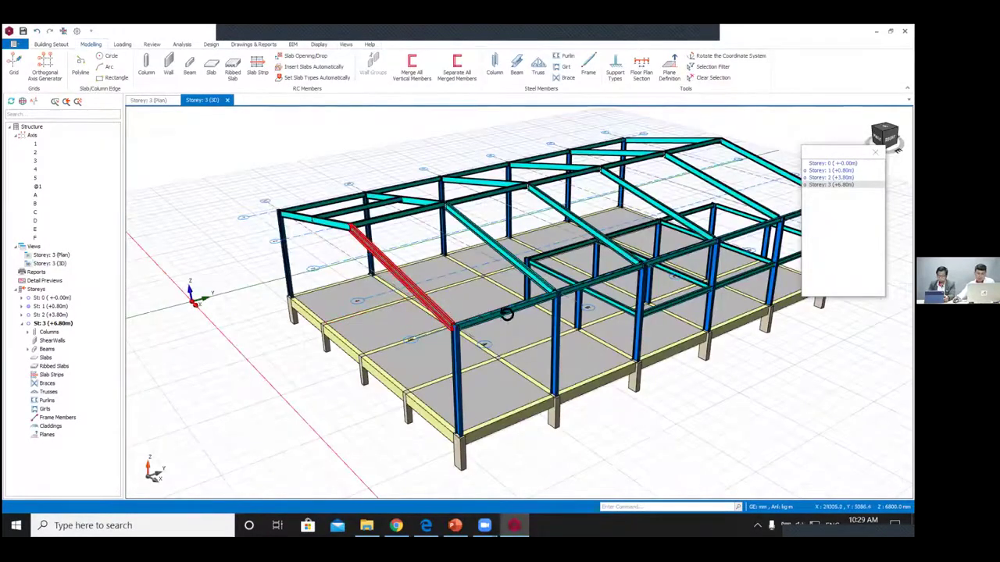
pyautogui.scroll(3, 504, 315)
pyautogui.scroll(-4, 492, 316)
pyautogui.scroll(-3, 467, 315)
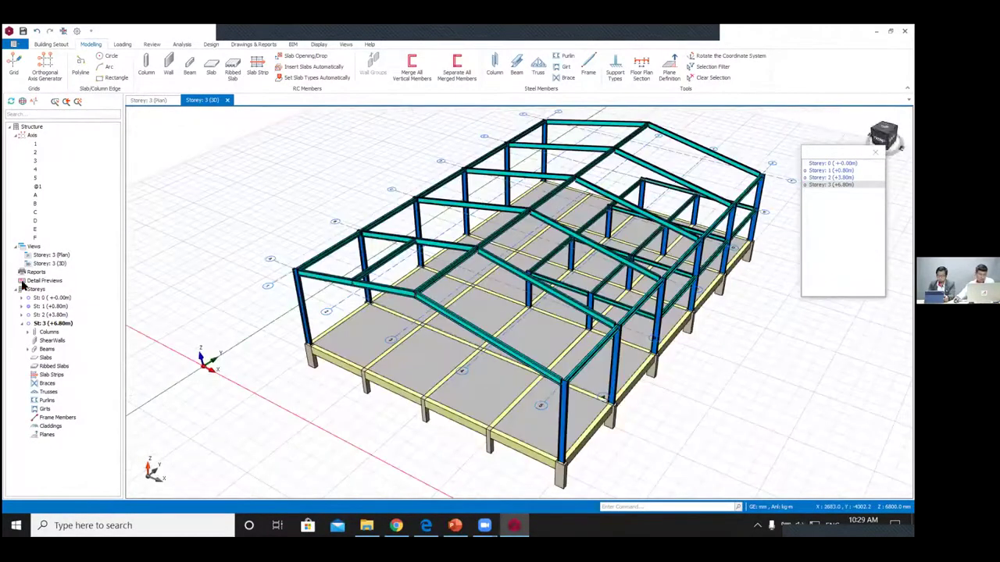
pyautogui.click(51, 256)
pyautogui.click(379, 297)
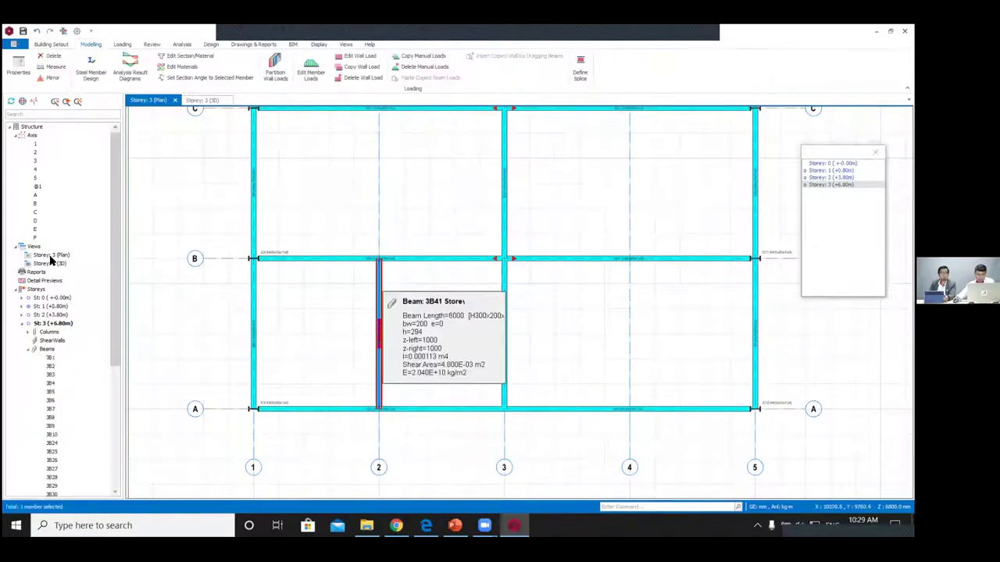
pyautogui.rightClick(380, 356)
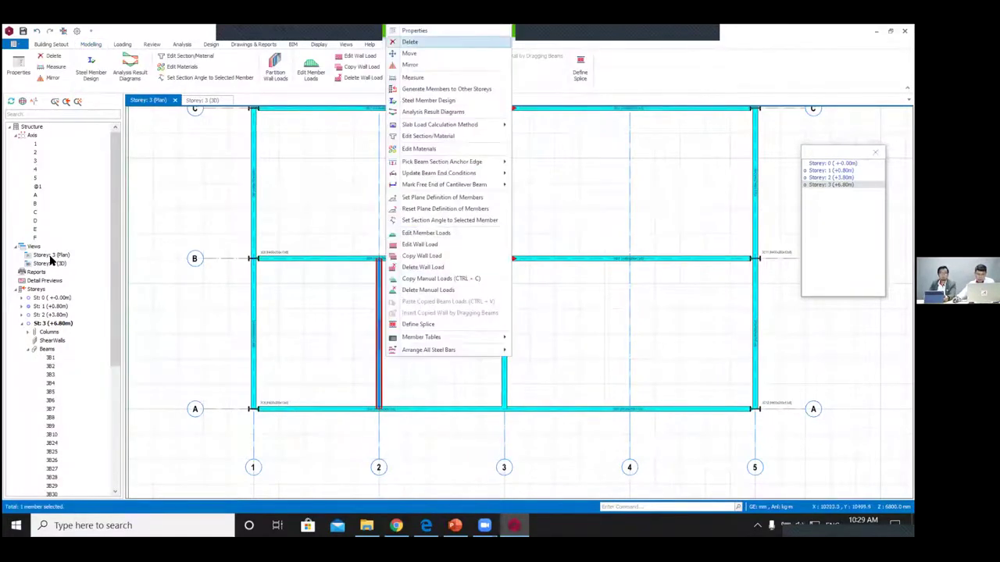
pyautogui.click(414, 30)
# Step: Extend the beam run along axis 2 from axis B to axis F, splitting it at the supporting spans
pyautogui.scroll(-3, 417, 244)
pyautogui.moveTo(420, 196); pyautogui.dragTo(408, 398, button='middle')
pyautogui.moveTo(428, 309); pyautogui.dragTo(420, 407, button='middle')
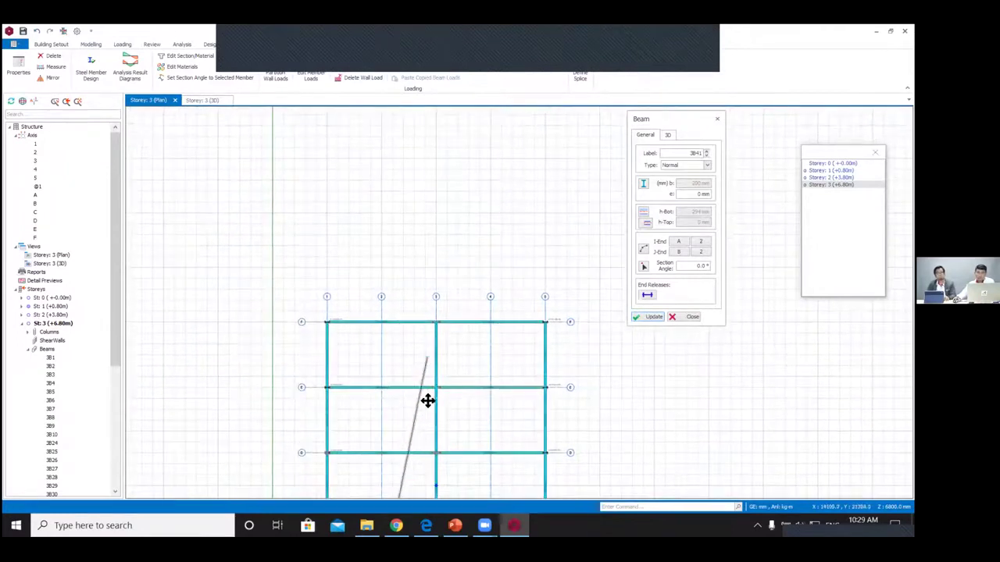
pyautogui.scroll(2, 397, 353)
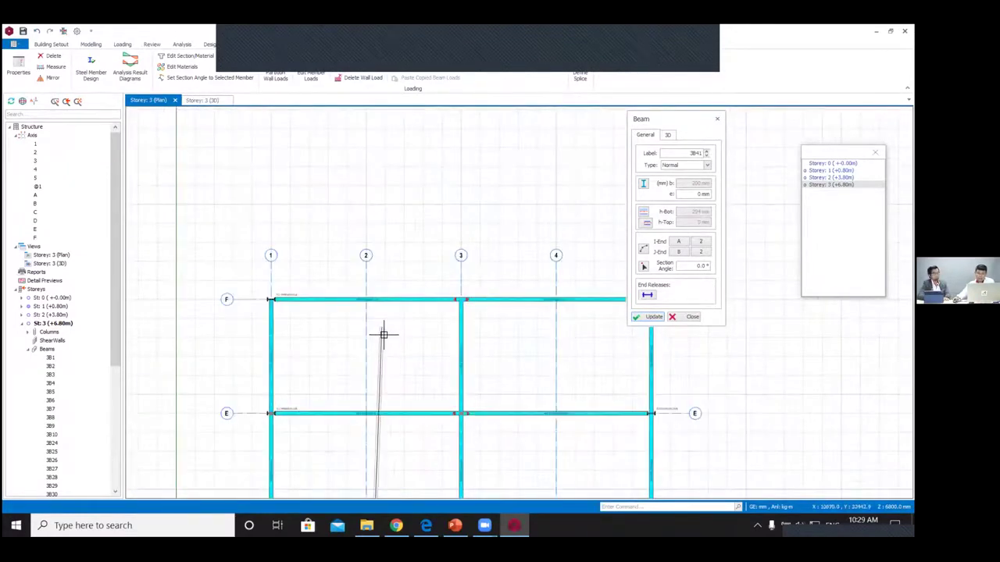
pyautogui.click(365, 299)
pyautogui.click(485, 316)
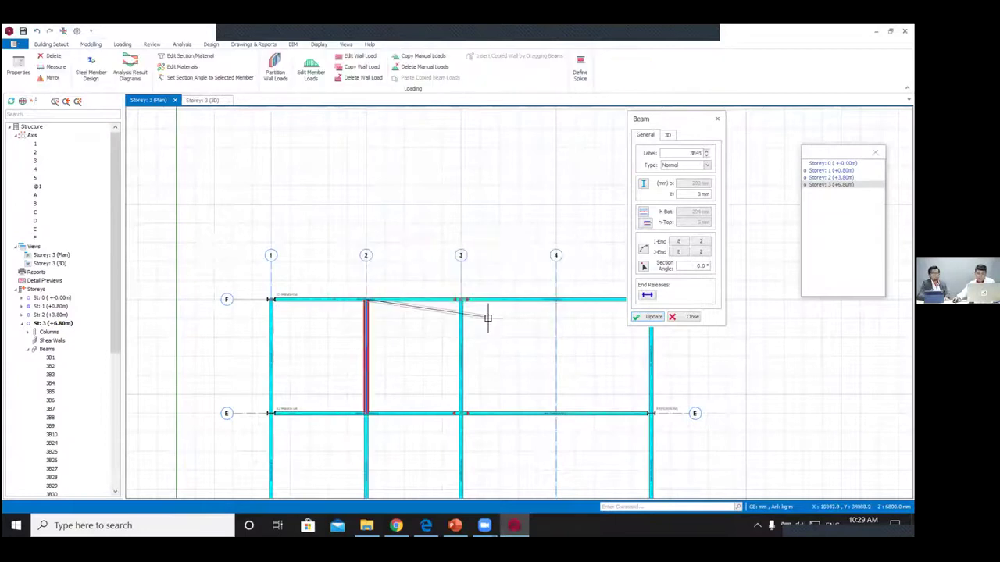
# Step: Place a matching beam along axis 4 from axis A to axis F, splitting it at the supporting spans
pyautogui.scroll(-2, 487, 317)
pyautogui.scroll(-5, 437, 231)
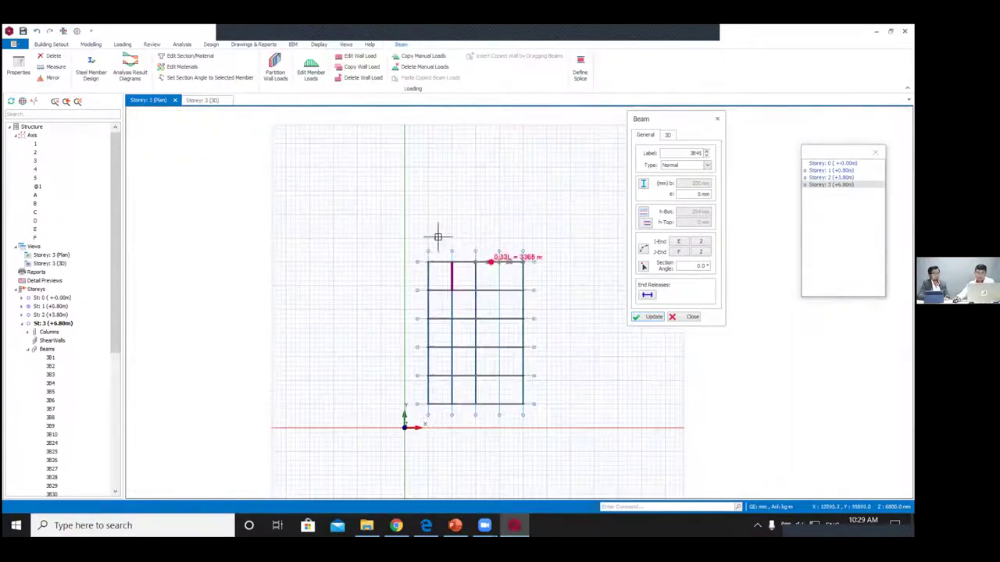
pyautogui.scroll(3, 449, 343)
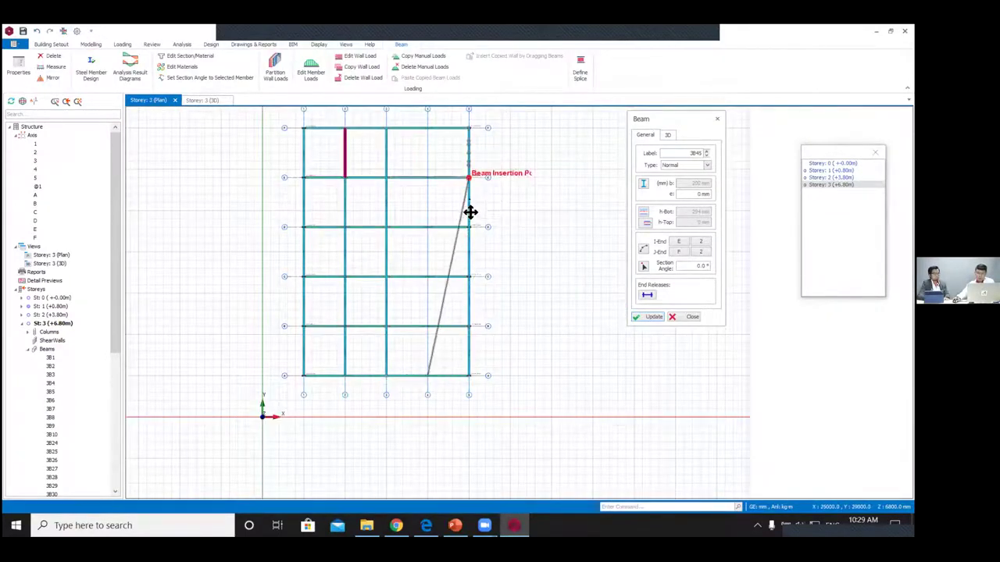
pyautogui.scroll(2, 435, 176)
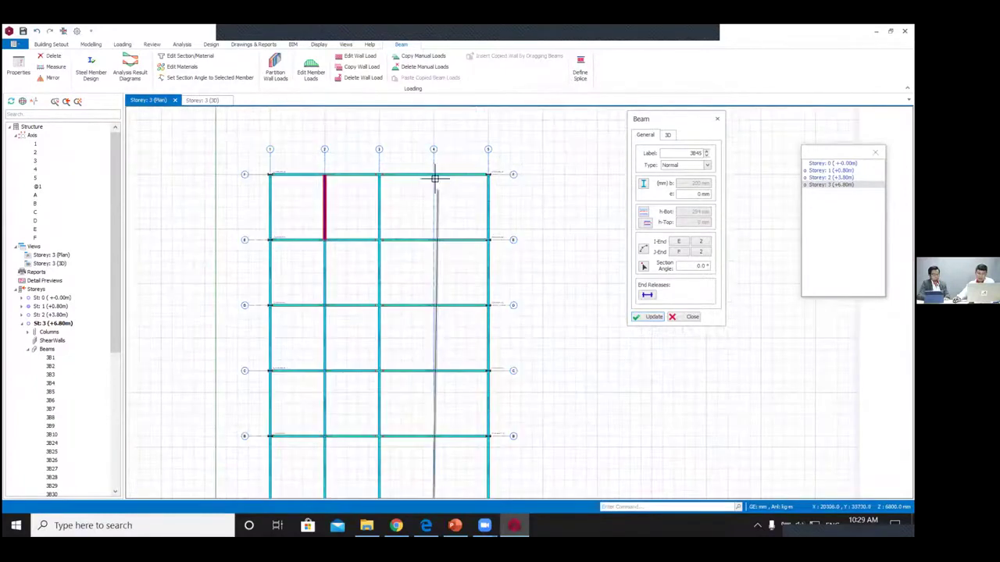
pyautogui.click(434, 175)
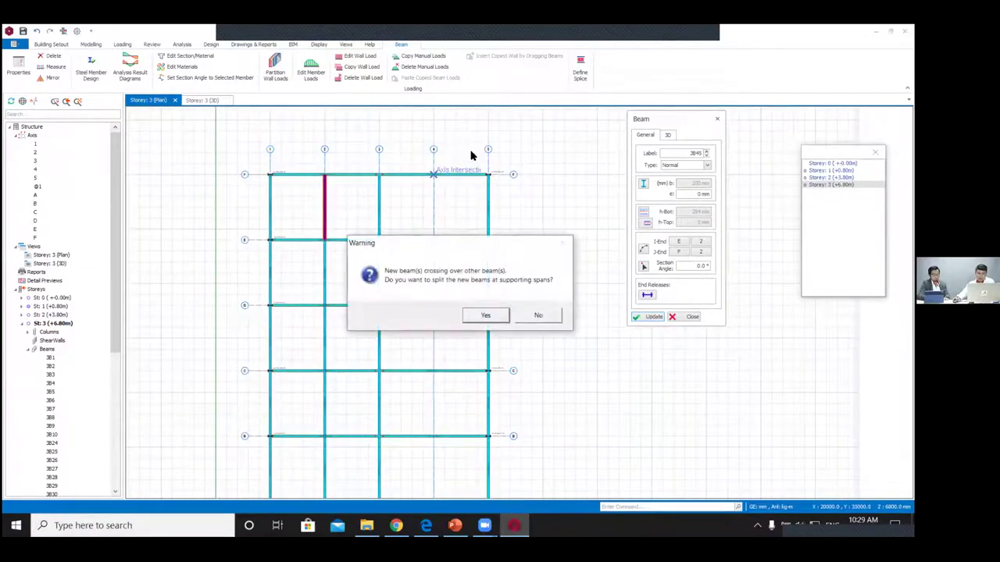
pyautogui.click(485, 314)
pyautogui.press('Escape')
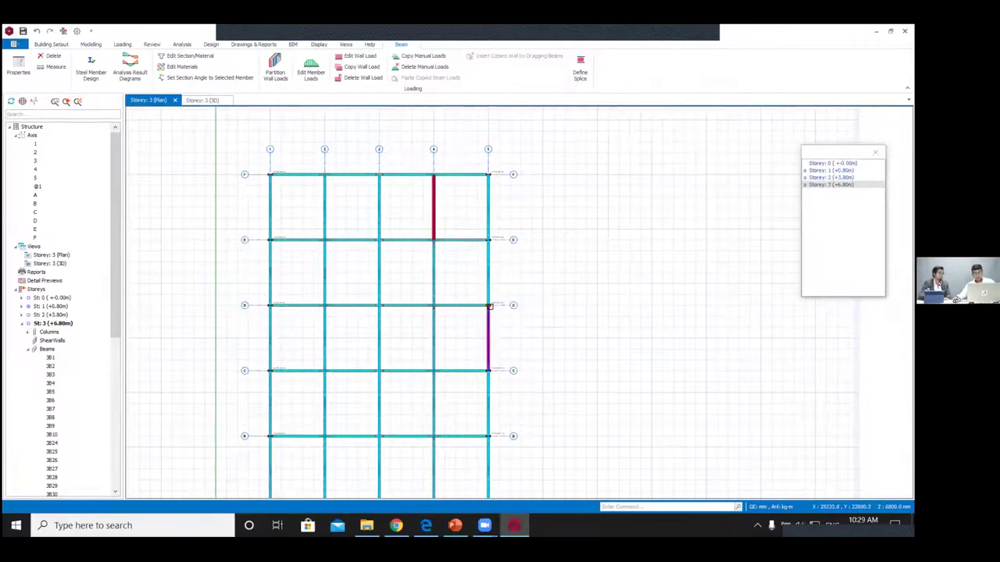
# Step: In the storey 3 3D view, set delZ-J of the axis 4 beam between axes A and B to 1000 mm
pyautogui.doubleClick(65, 263)
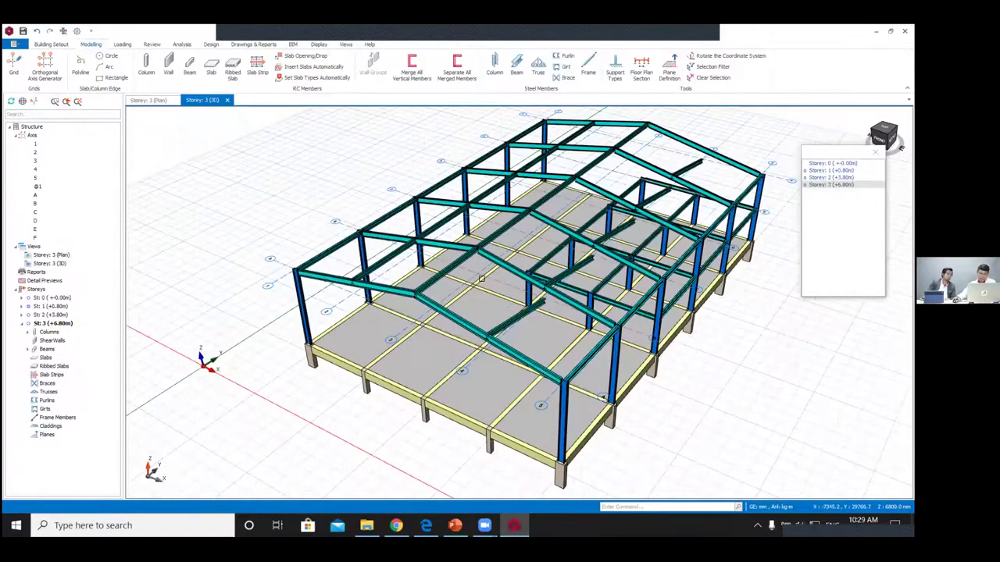
pyautogui.scroll(-1, 505, 326)
pyautogui.scroll(4, 492, 325)
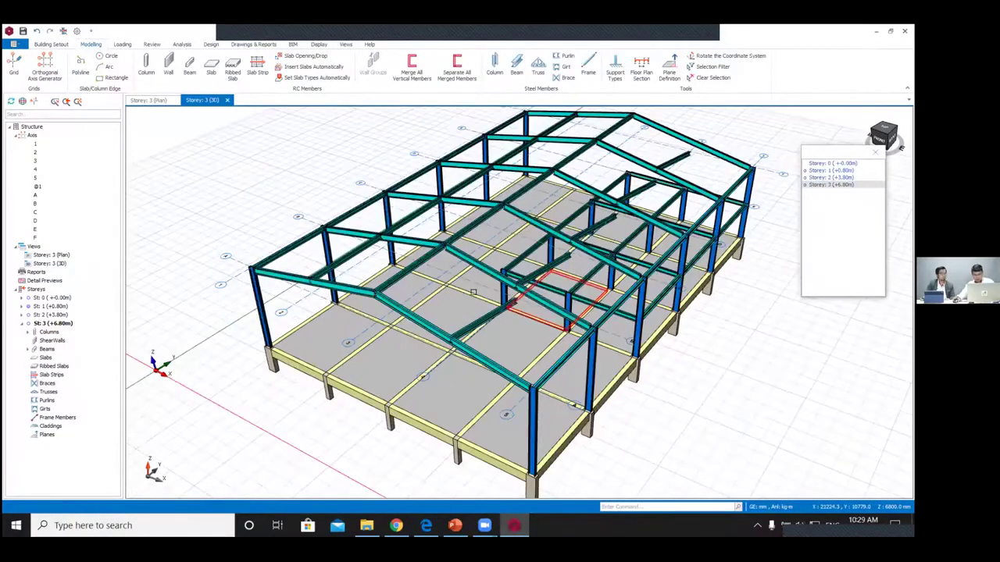
pyautogui.moveTo(454, 284); pyautogui.dragTo(522, 309, button='middle')
pyautogui.rightClick(445, 282)
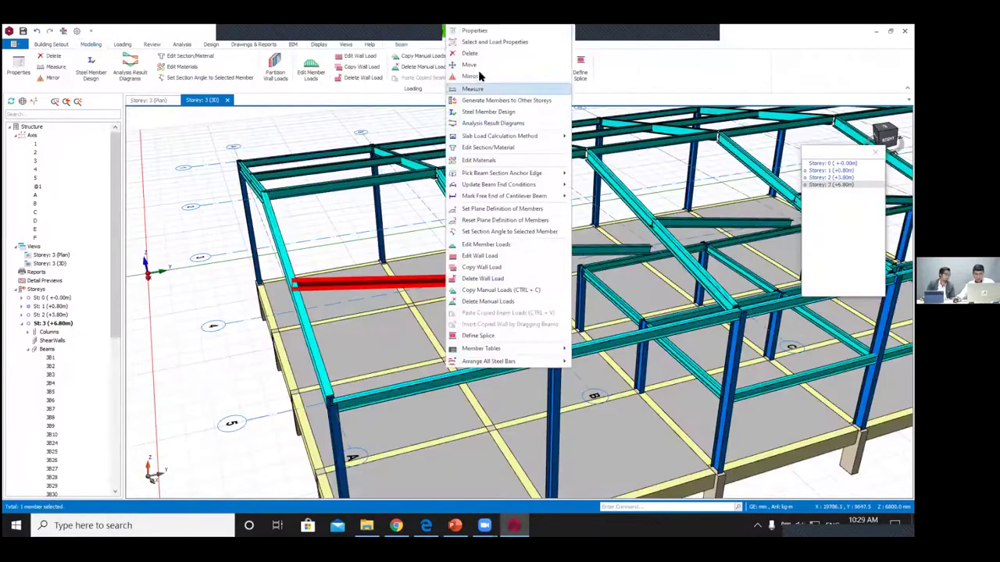
pyautogui.click(474, 31)
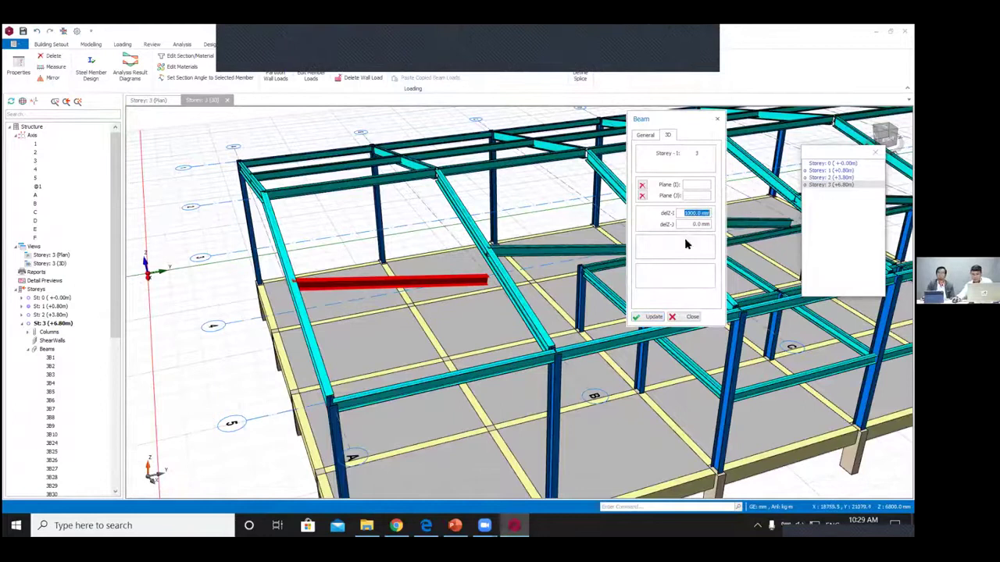
pyautogui.press('Tab')
pyautogui.write('1000')
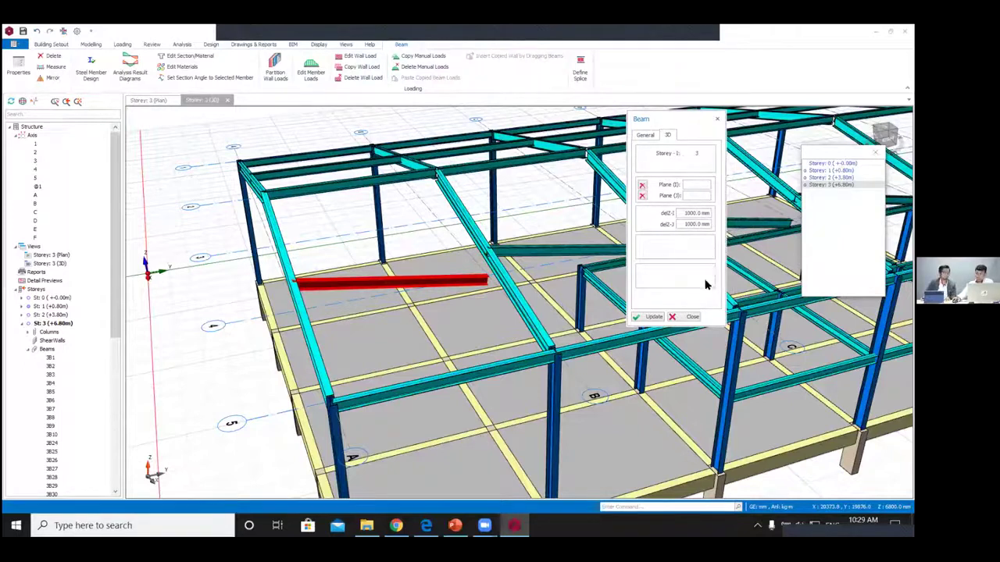
pyautogui.click(653, 318)
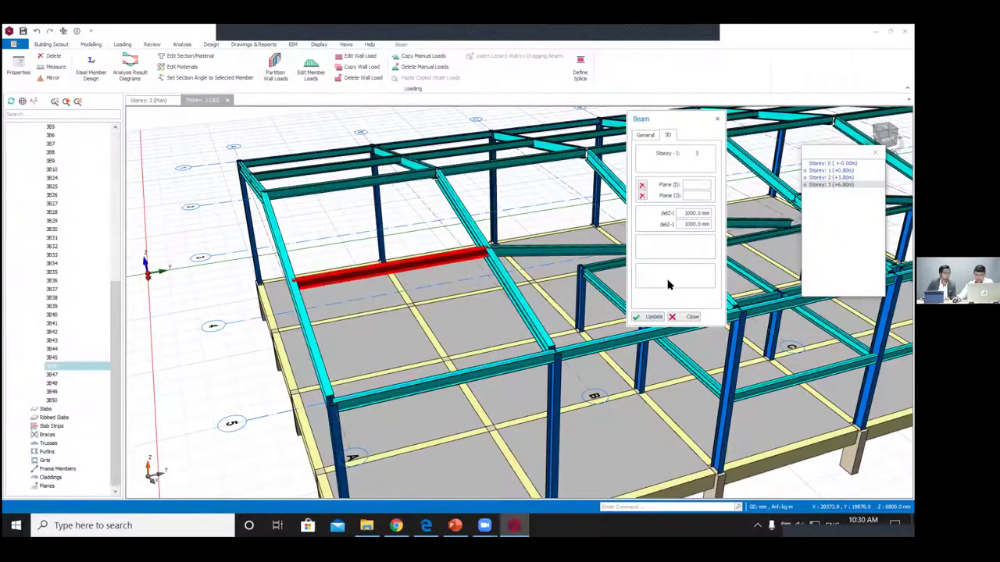
pyautogui.click(685, 317)
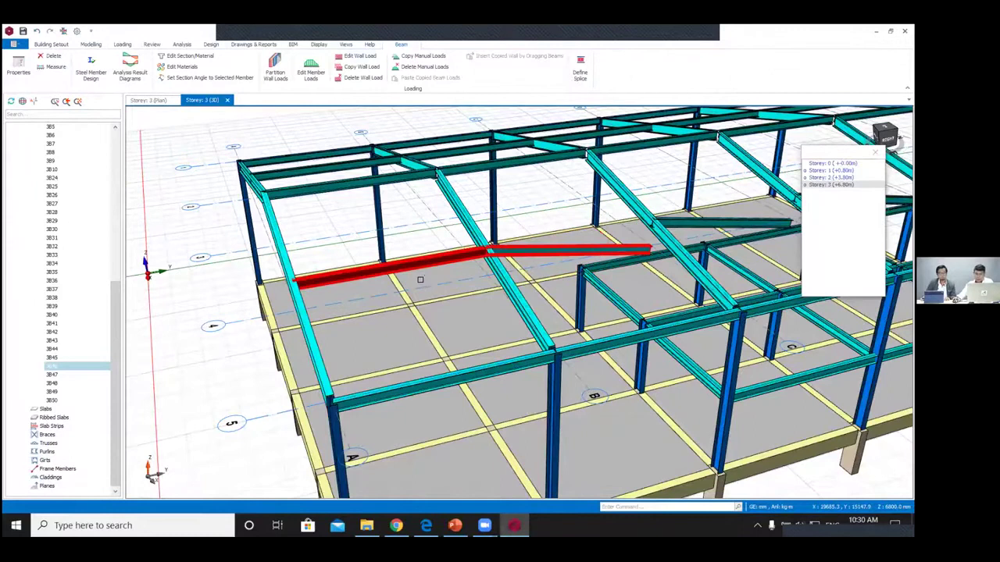
# Step: Set d Z-Right to 1000 mm for the four remaining axis 4 beams between axes B and F together
pyautogui.scroll(-2, 420, 280)
pyautogui.moveTo(412, 275); pyautogui.dragTo(187, 311, button='middle')
pyautogui.keyDown('ctrl'); pyautogui.click(378, 285); pyautogui.keyUp('ctrl')
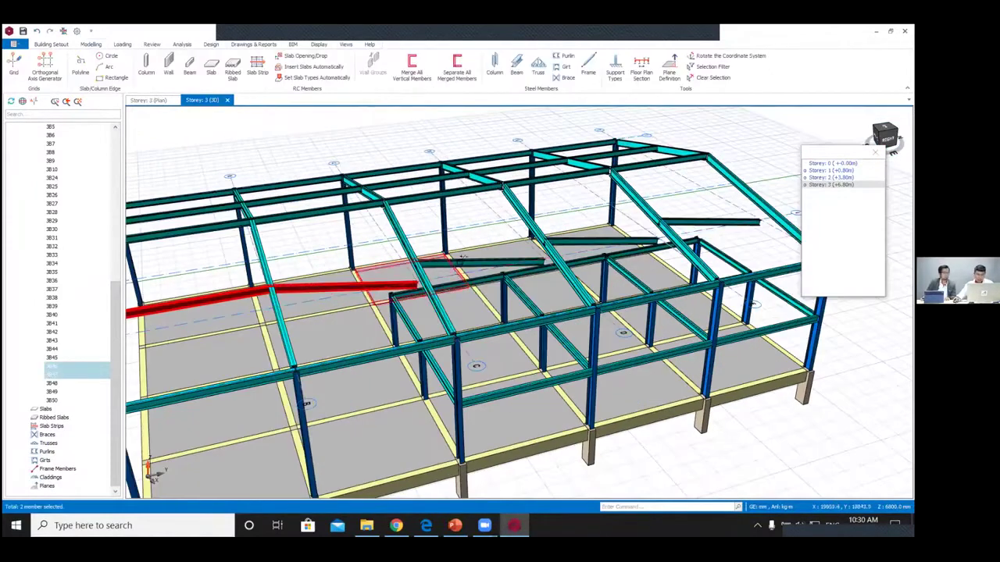
pyautogui.click(337, 289)
pyautogui.keyDown('ctrl'); pyautogui.click(462, 265); pyautogui.keyUp('ctrl')
pyautogui.keyDown('ctrl'); pyautogui.click(602, 241); pyautogui.keyUp('ctrl')
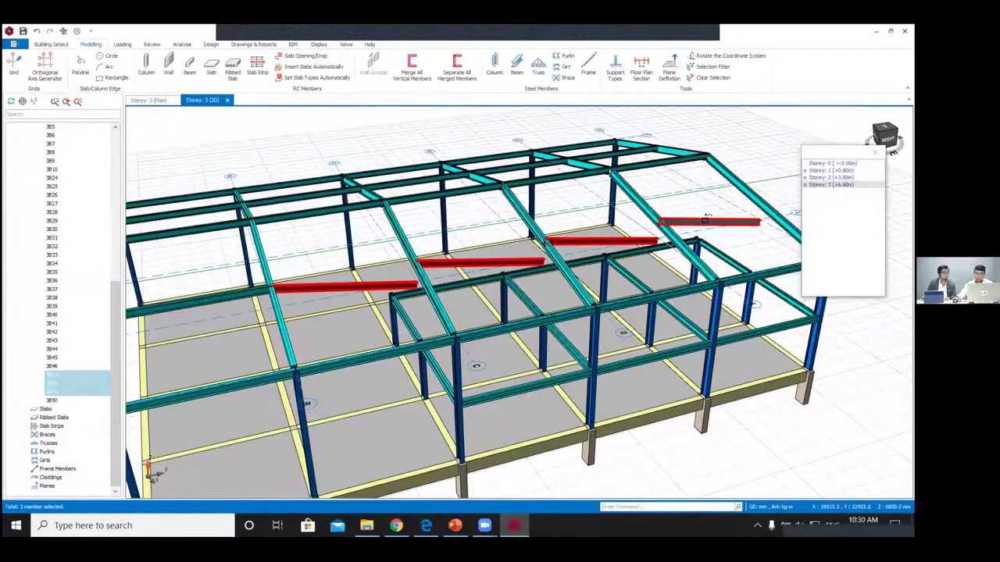
pyautogui.keyDown('ctrl'); pyautogui.click(705, 223); pyautogui.keyUp('ctrl')
pyautogui.rightClick(712, 221)
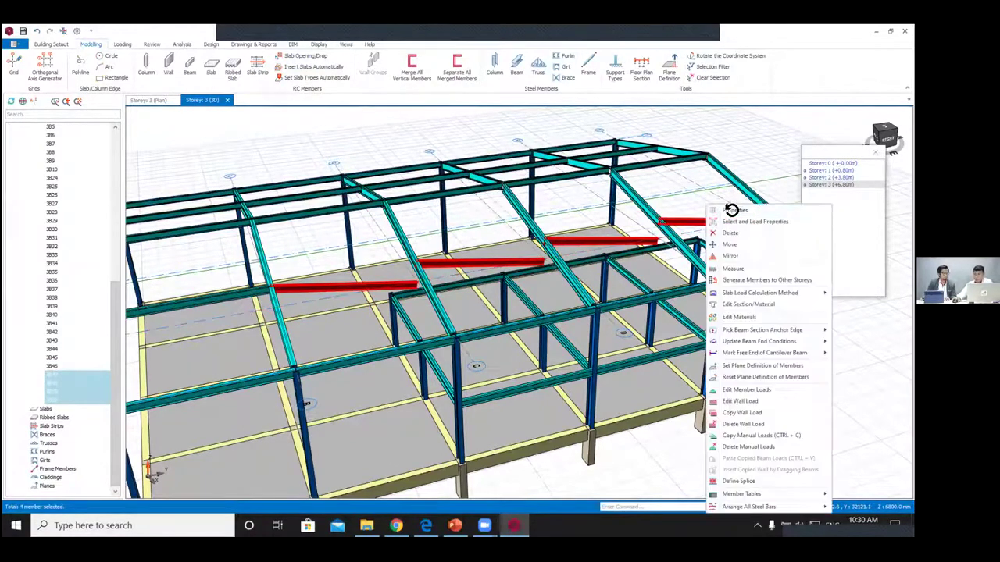
pyautogui.click(734, 218)
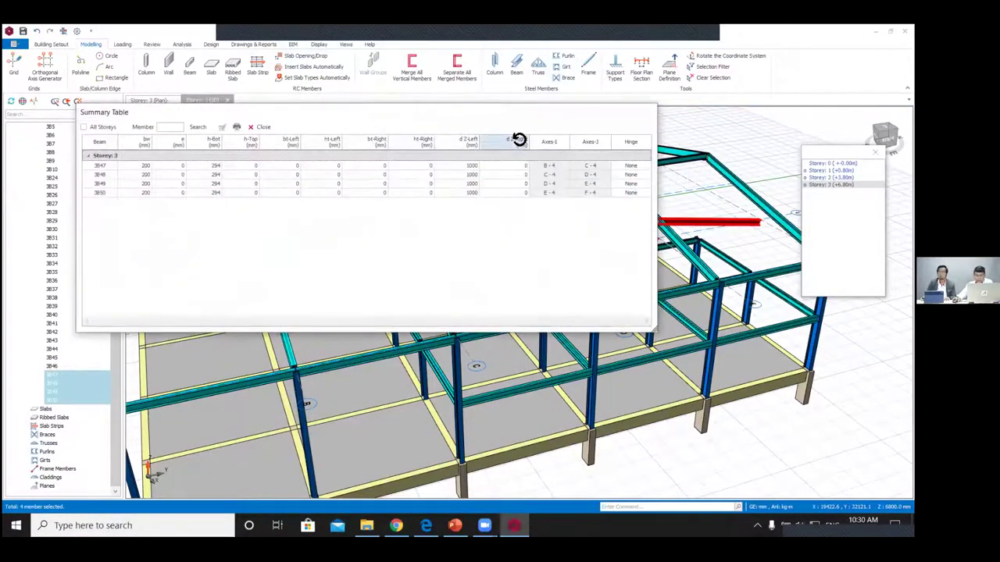
pyautogui.click(516, 142)
pyautogui.click(223, 127)
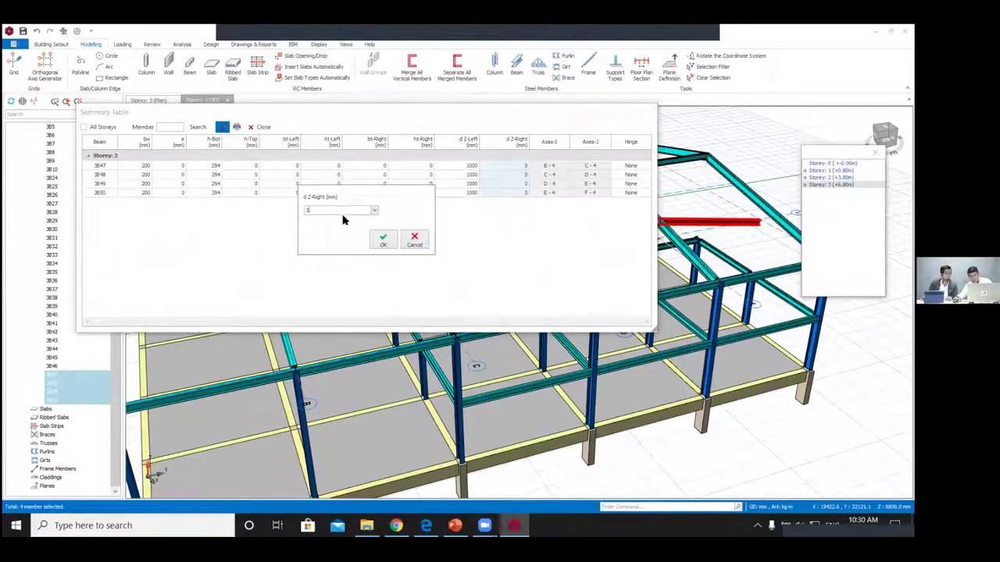
pyautogui.click(383, 241)
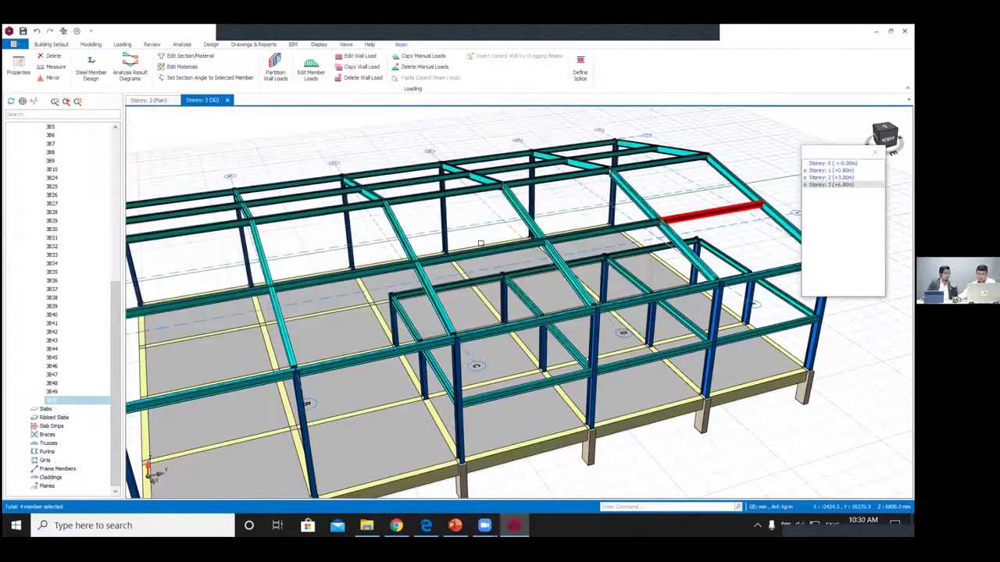
pyautogui.scroll(-2, 608, 307)
pyautogui.moveTo(608, 307); pyautogui.dragTo(682, 159, button='middle')
pyautogui.press('Escape')
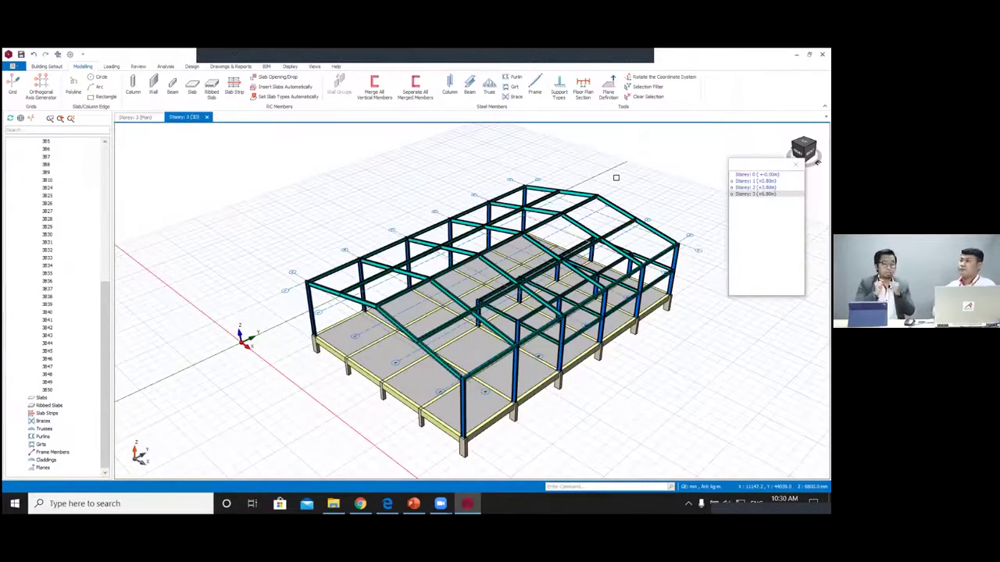
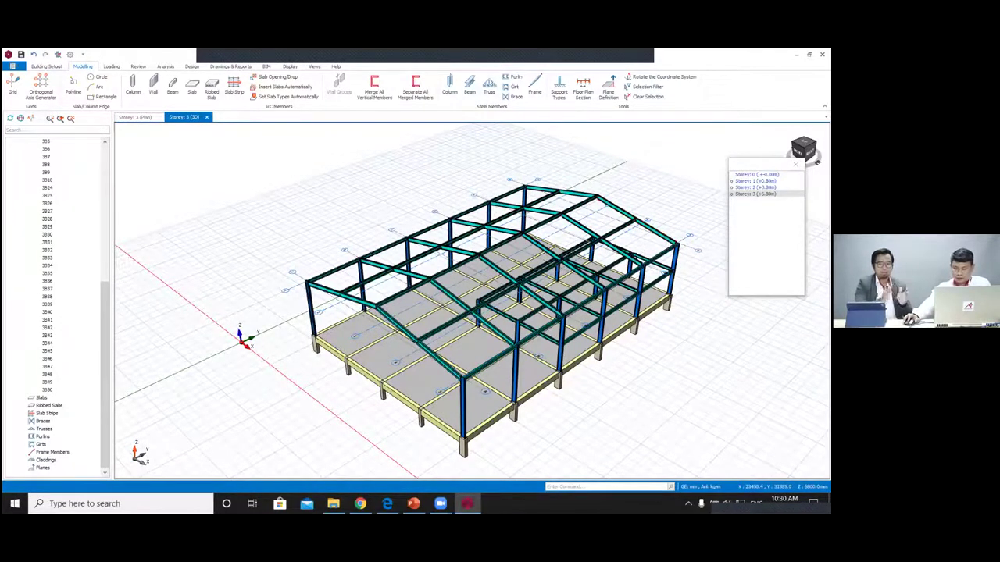
# Step: Make storey 2 the current storey and open its plan view at the steel bays between axes C and F
pyautogui.scroll(2, 625, 257)
pyautogui.moveTo(632, 281); pyautogui.dragTo(507, 290, button='middle')
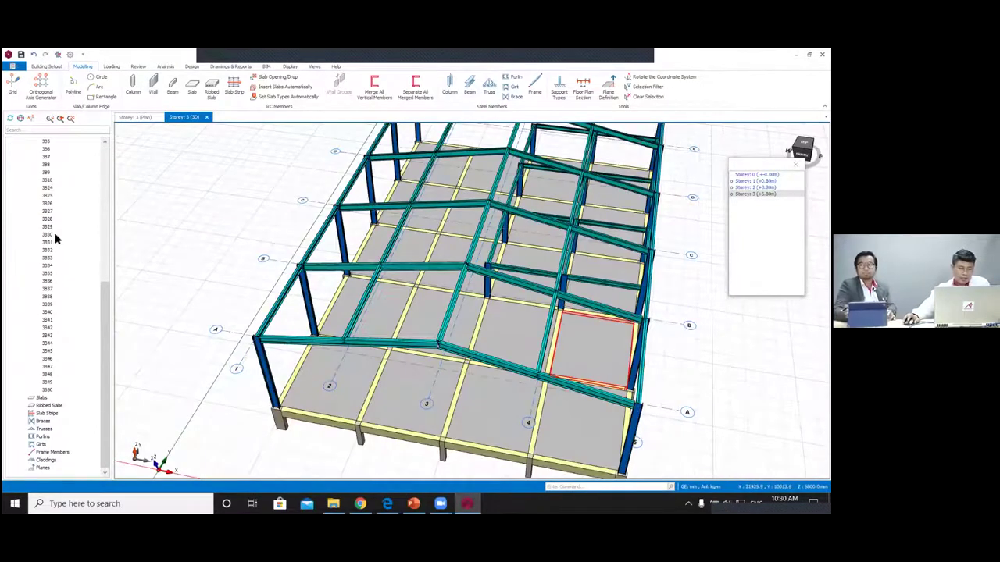
pyautogui.moveTo(102, 292); pyautogui.dragTo(99, 154)
pyautogui.scroll(5, 99, 158)
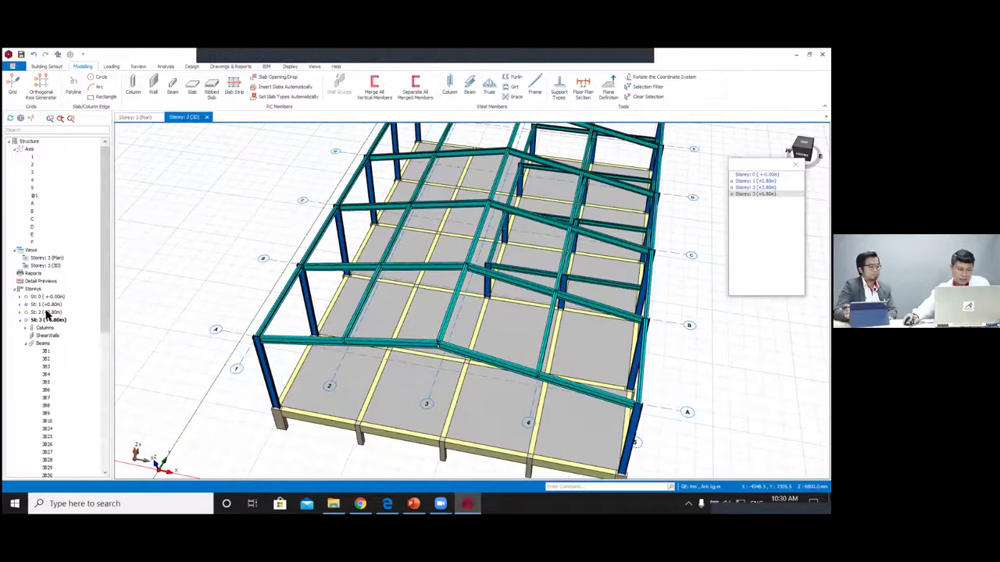
pyautogui.click(47, 313)
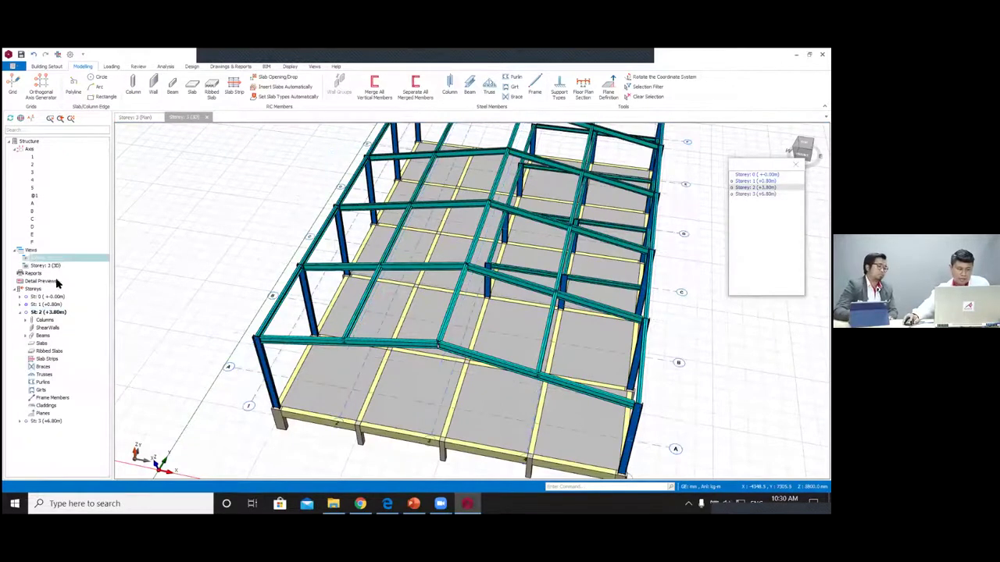
pyautogui.scroll(5, 411, 250)
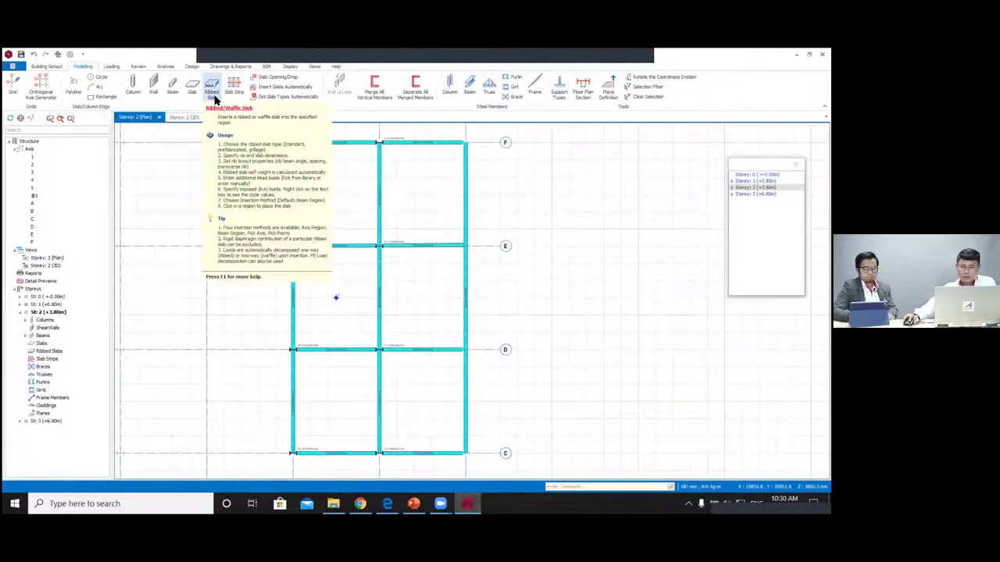
# Step: Start a ribbed slab of type Standard and open its dead load for editing
pyautogui.click(212, 92)
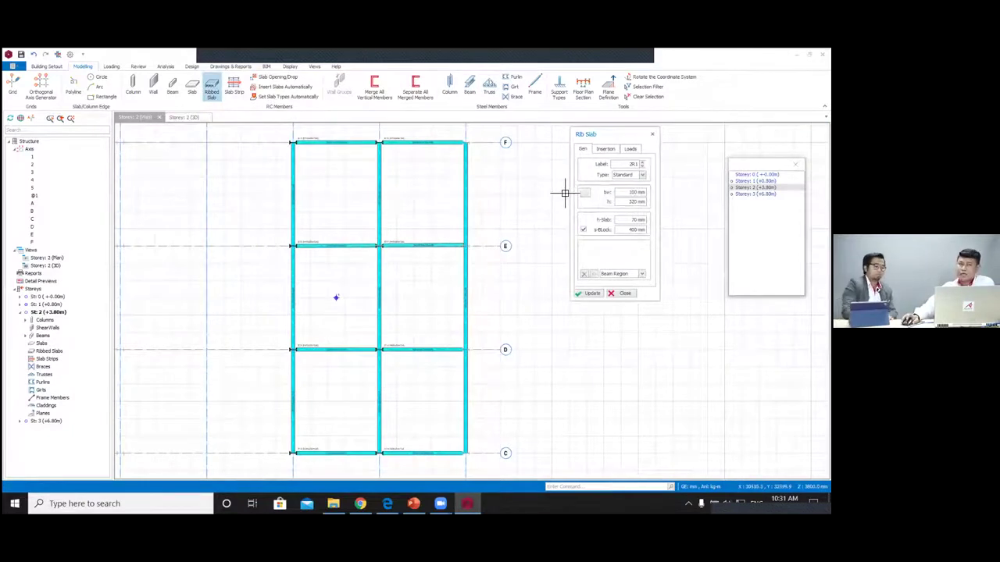
pyautogui.click(641, 175)
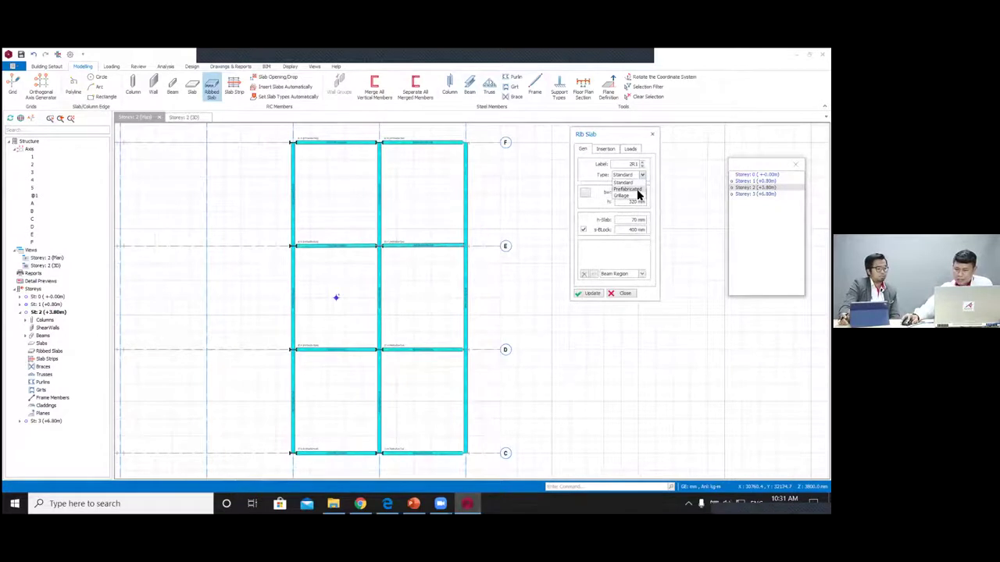
pyautogui.click(630, 182)
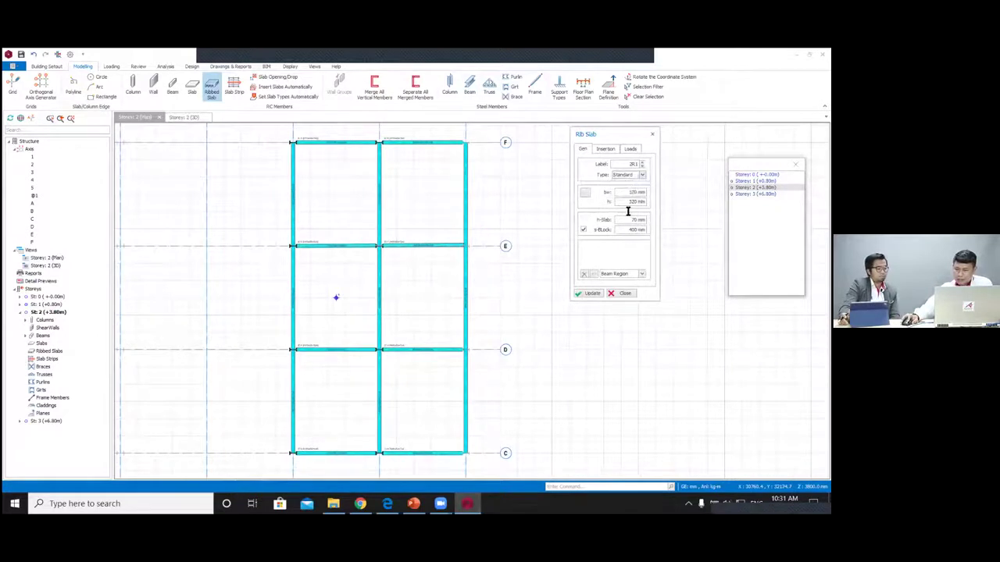
pyautogui.click(611, 152)
pyautogui.click(630, 149)
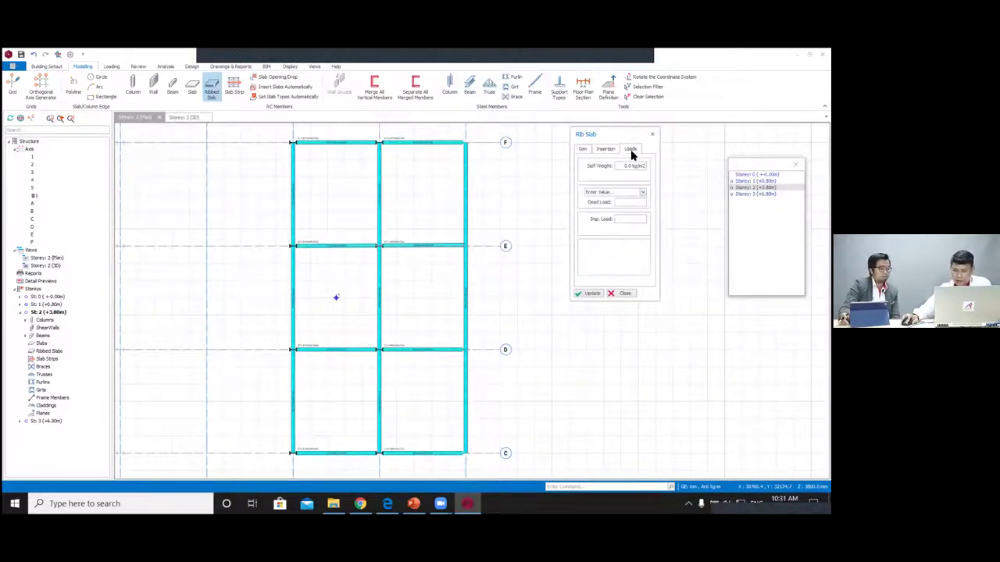
pyautogui.click(632, 201)
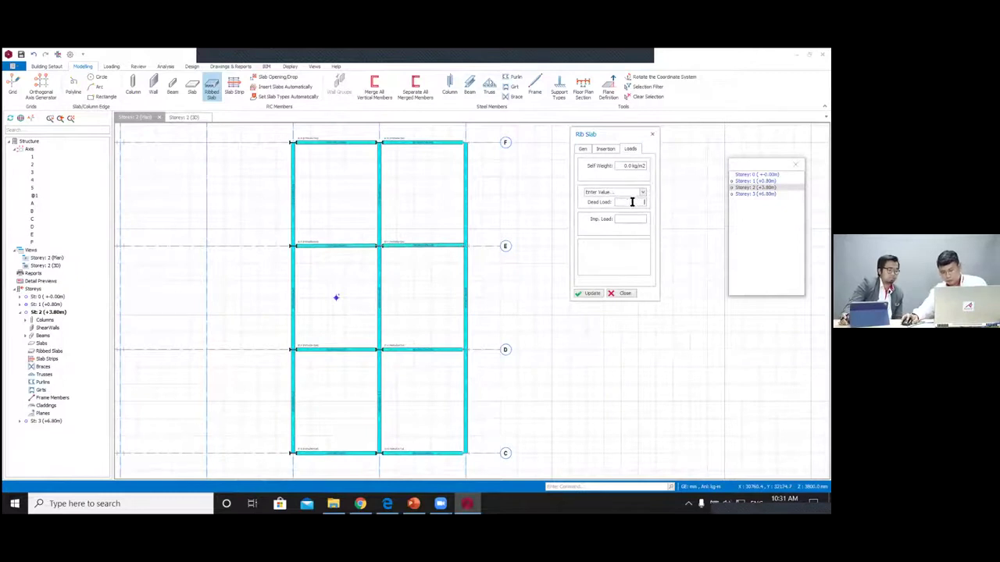
# Step: Set the ribbed slab's dead load to 200 kg/m2 and imposed load to 300 kg/m2, filling the upper-right bay between axes E and F
pyautogui.click(630, 219)
pyautogui.write('300')
pyautogui.click(590, 294)
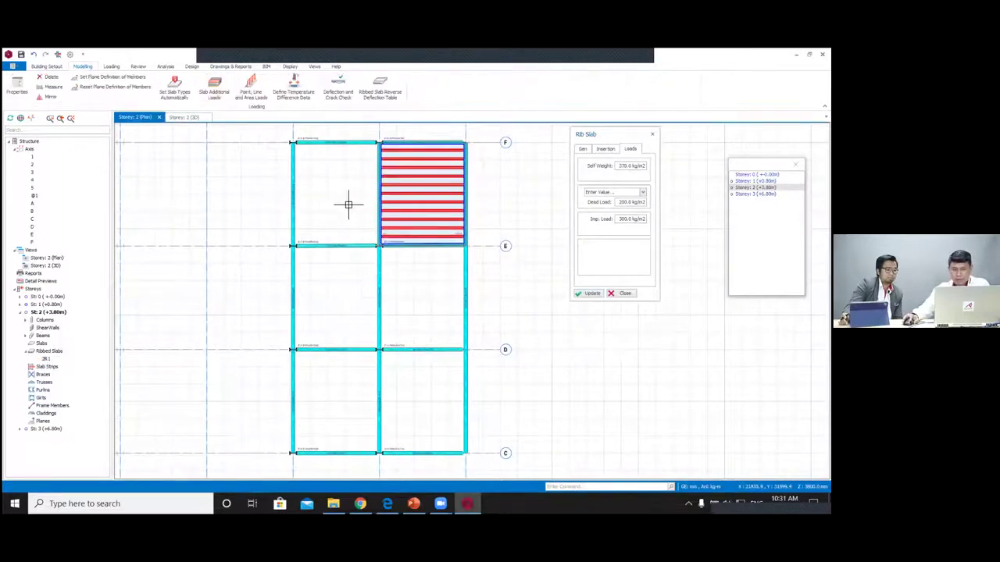
# Step: Insert ribbed slabs with the same loads in the remaining five beam bays between axes C and F
pyautogui.click(347, 204)
pyautogui.click(346, 310)
pyautogui.click(420, 310)
pyautogui.click(420, 391)
pyautogui.click(346, 402)
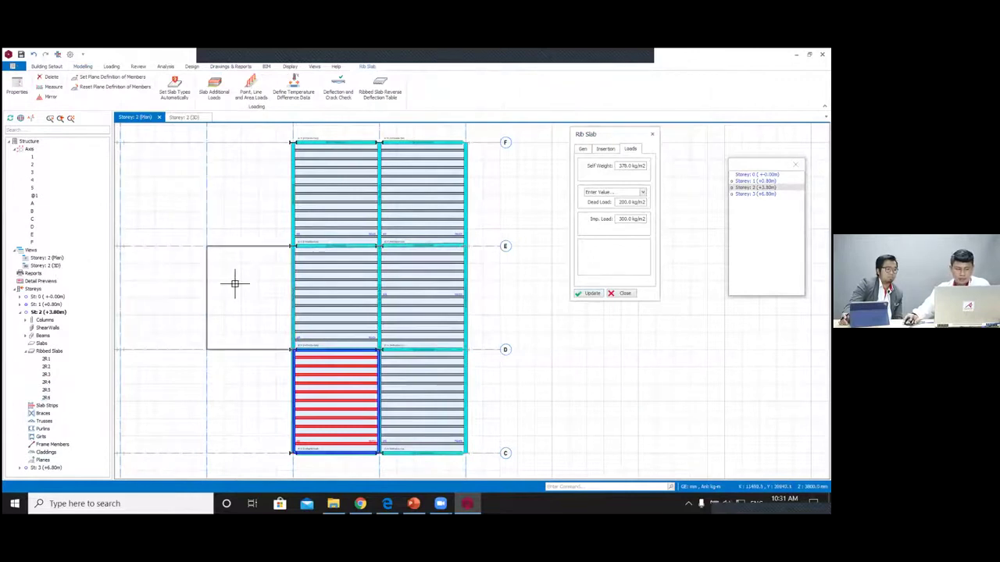
pyautogui.press('Escape')
pyautogui.press('Escape')
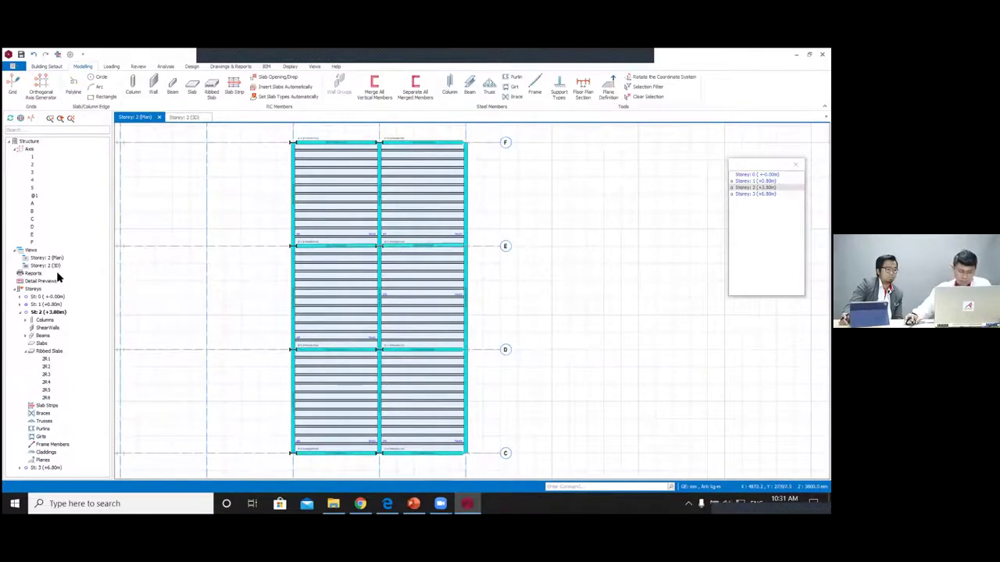
# Step: Examine the inserted ribbed slabs within the whole steel frame in the Storey 2 3D view
pyautogui.doubleClick(56, 267)
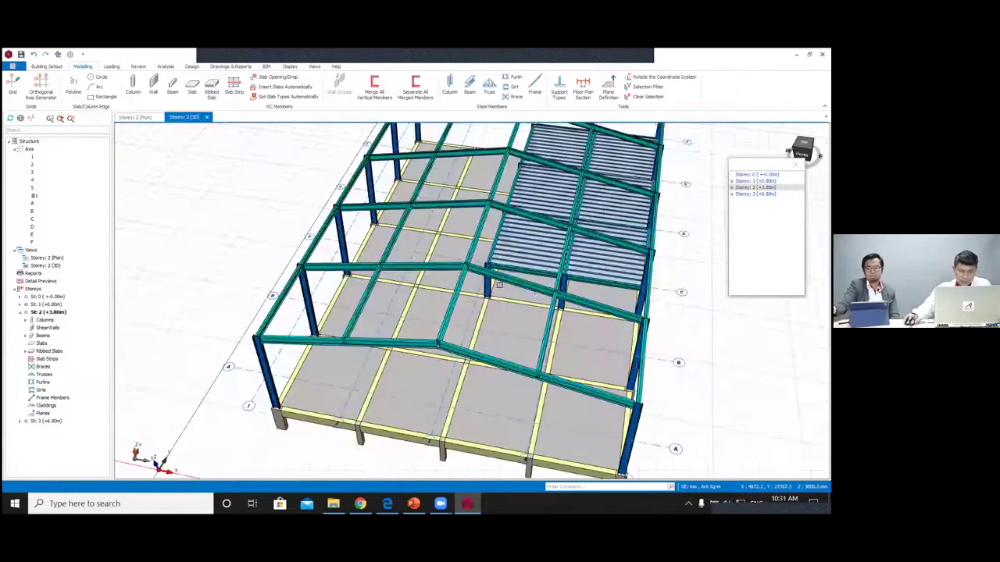
pyautogui.moveTo(528, 280); pyautogui.dragTo(508, 261, button='middle')
pyautogui.scroll(3, 594, 304)
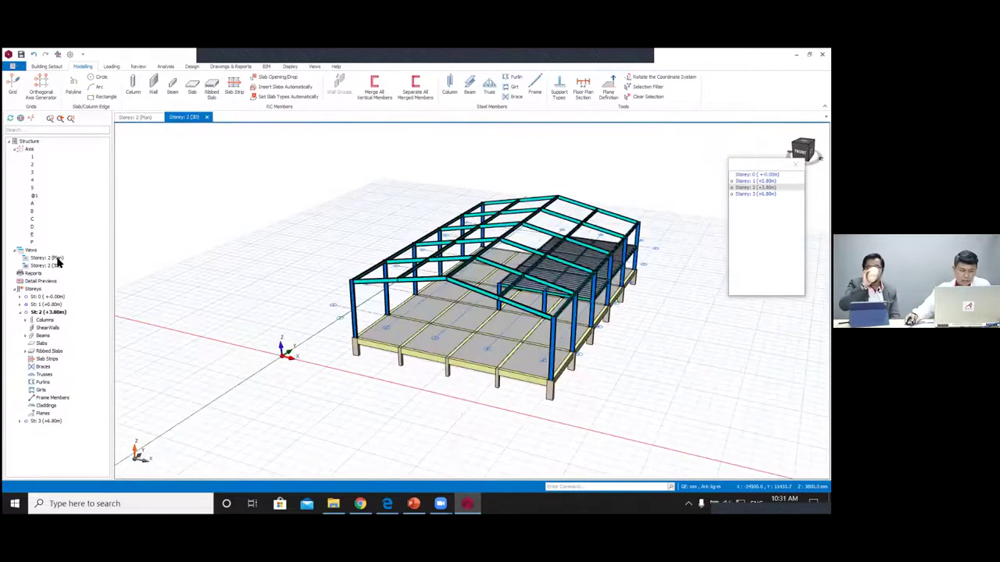
# Step: On the Storey 2 plan, offset axis C toward axis B to create two axes, successively by -200 mm and -1500 mm
pyautogui.doubleClick(56, 258)
pyautogui.scroll(2, 486, 442)
pyautogui.moveTo(485, 442); pyautogui.dragTo(520, 277, button='middle')
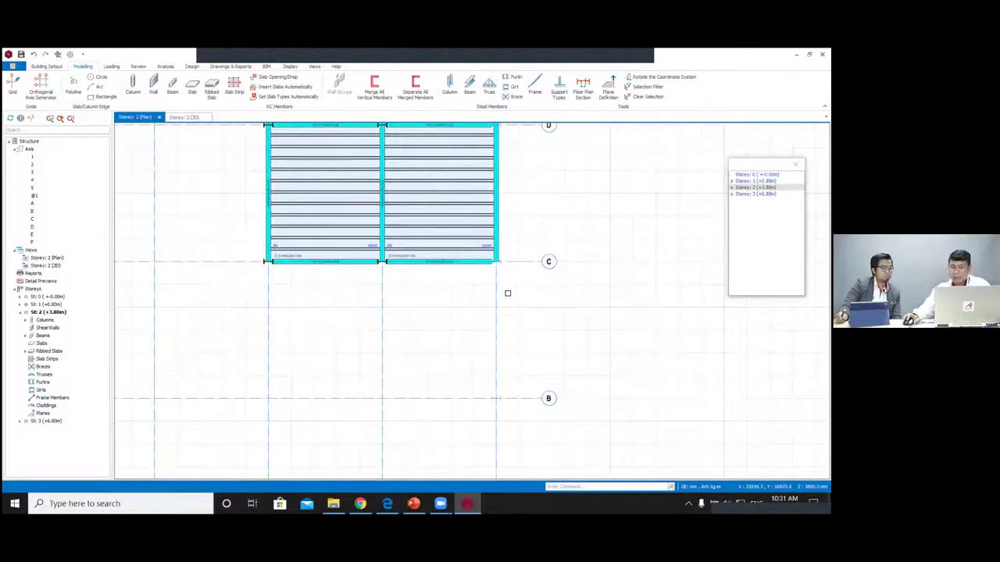
pyautogui.scroll(1, 511, 283)
pyautogui.rightClick(521, 255)
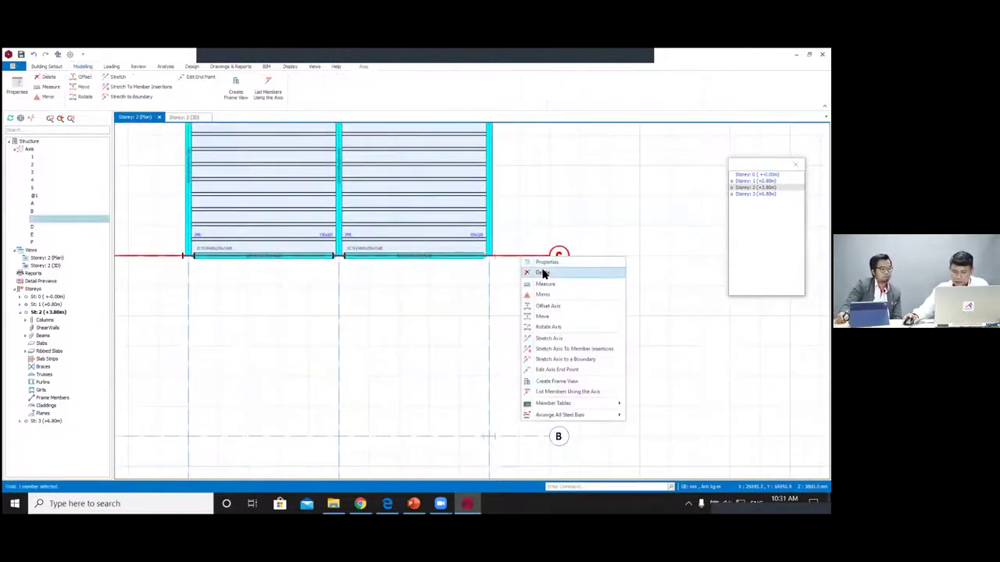
pyautogui.click(549, 305)
pyautogui.scroll(2, 517, 291)
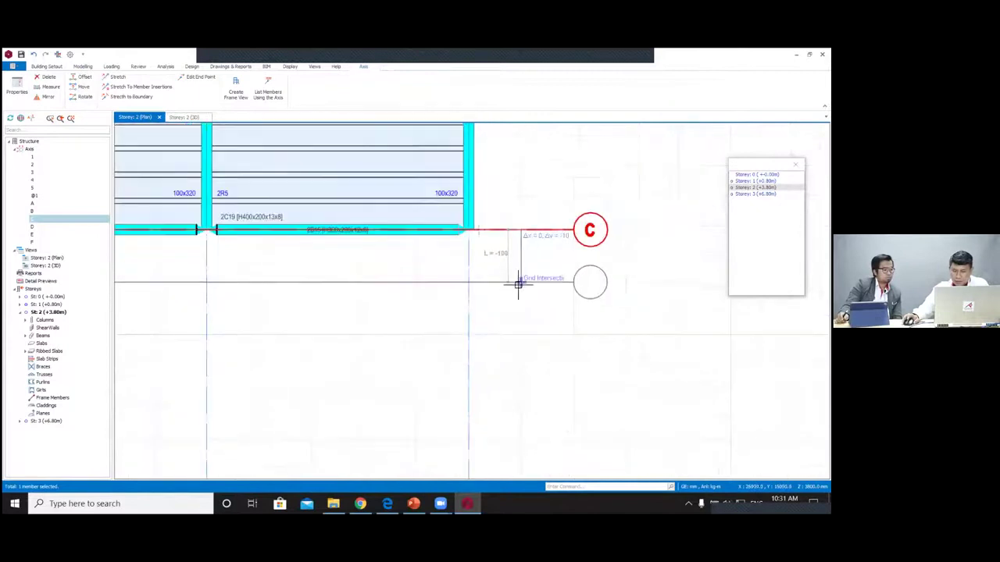
pyautogui.press('Tab')
pyautogui.press('BackSpace')
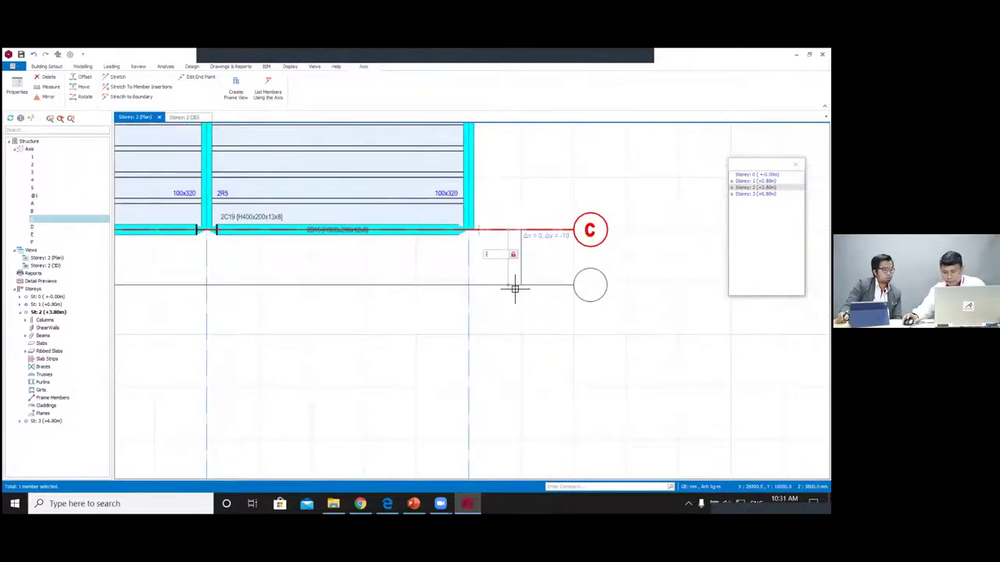
pyautogui.press('Return')
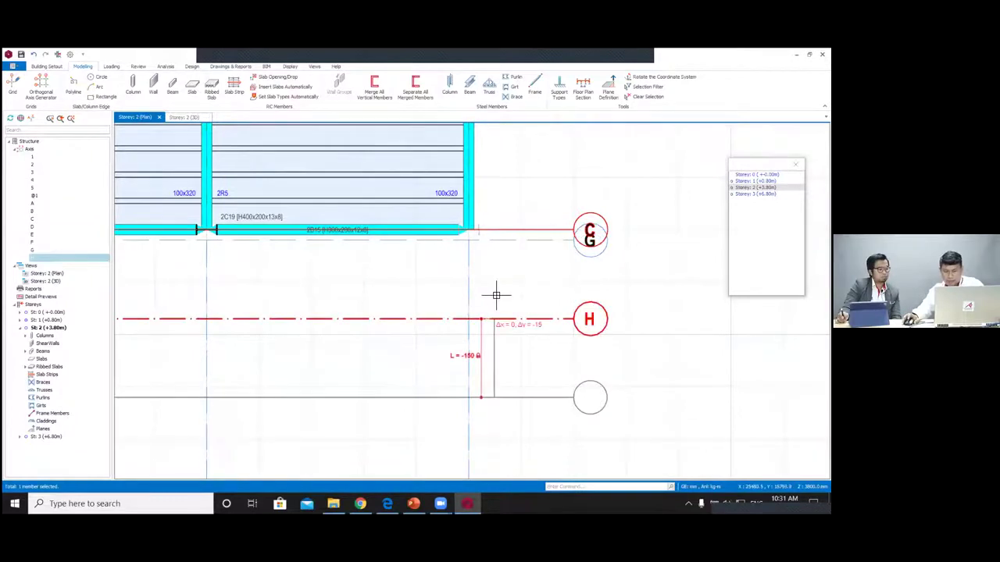
# Step: Create two more axes between H and B, offset successively from axis H by -200 mm and -1500 mm
pyautogui.scroll(-3, 495, 290)
pyautogui.press('Tab')
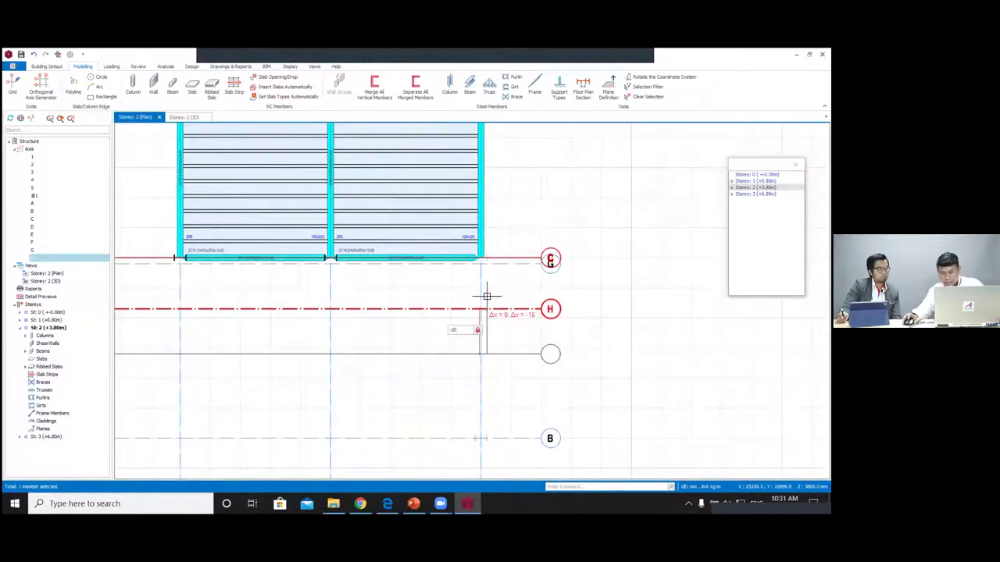
pyautogui.press('Return')
pyautogui.scroll(2, 486, 292)
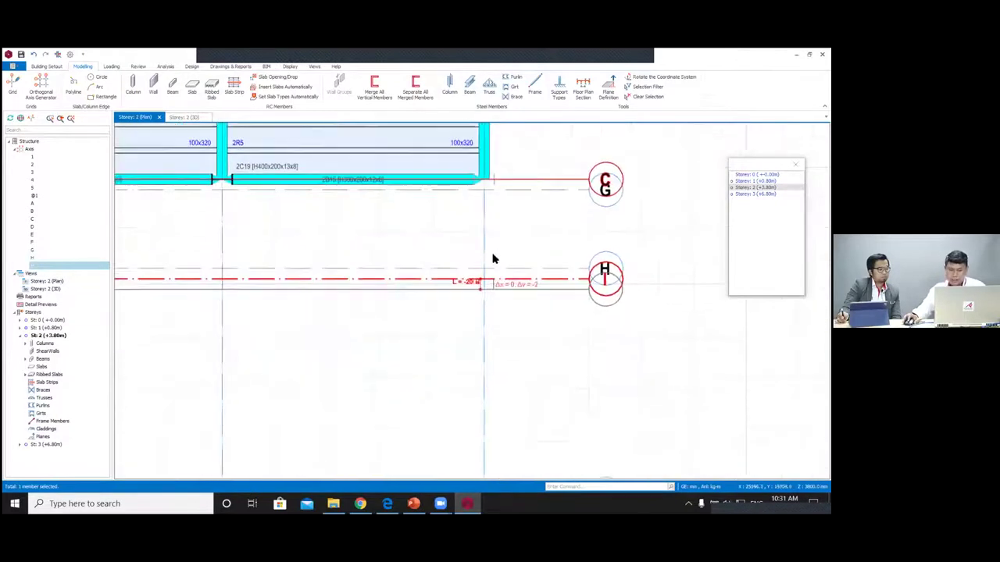
pyautogui.press('Tab')
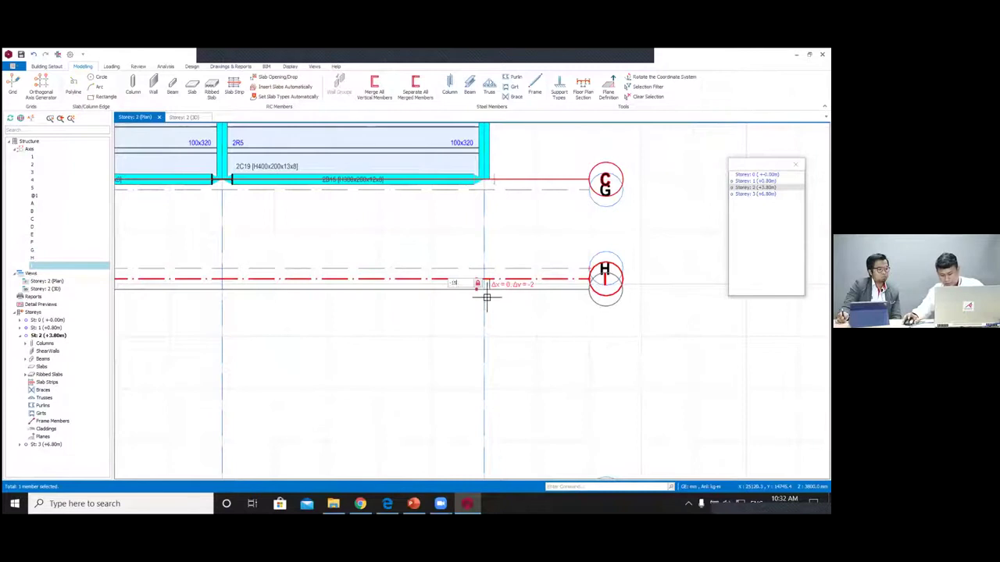
pyautogui.write('-1500')
pyautogui.press('Return')
pyautogui.scroll(-3, 489, 313)
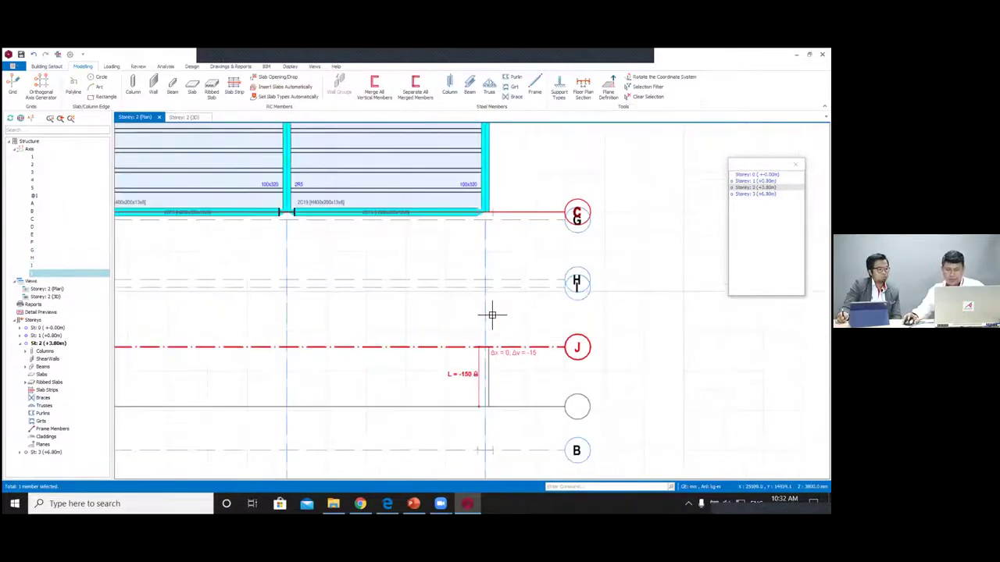
pyautogui.scroll(2, 474, 258)
pyautogui.scroll(-2, 470, 308)
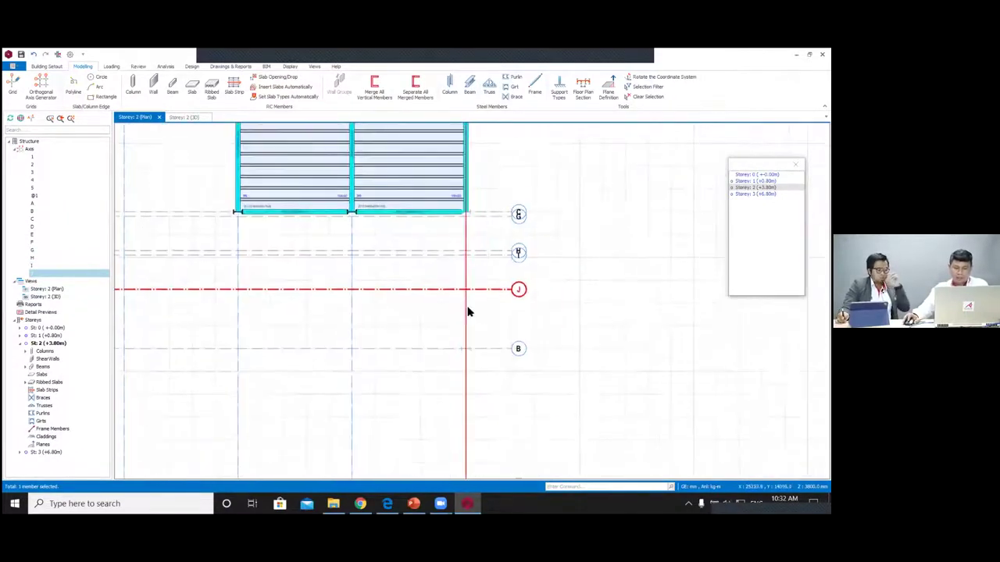
pyautogui.scroll(1, 467, 328)
pyautogui.press('Escape')
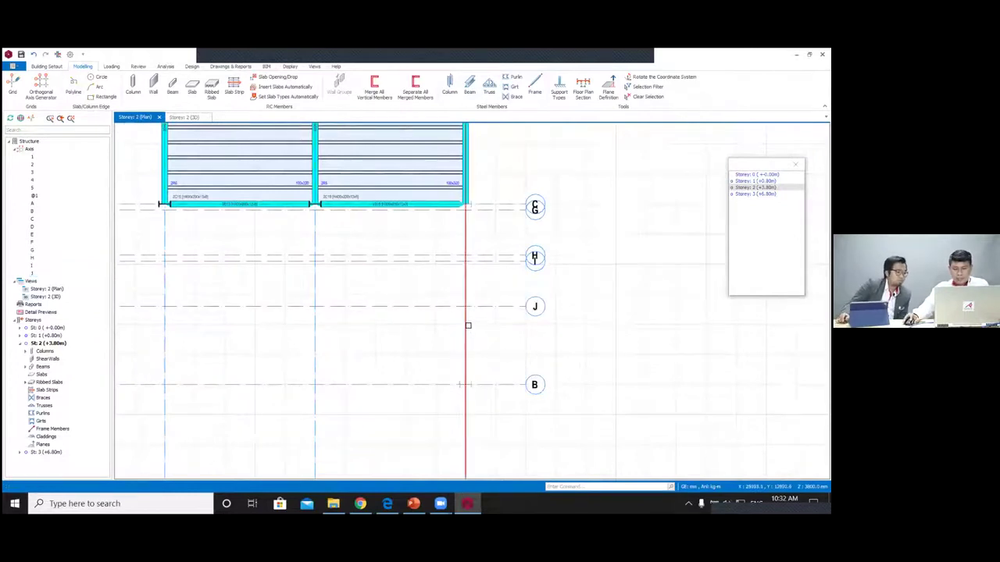
# Step: Offset vertical axis 5 by -1500 mm to create a parallel axis inside the building
pyautogui.moveTo(469, 289); pyautogui.dragTo(465, 296, button='middle')
pyautogui.scroll(1, 465, 298)
pyautogui.scroll(-2, 464, 298)
pyautogui.scroll(1, 464, 299)
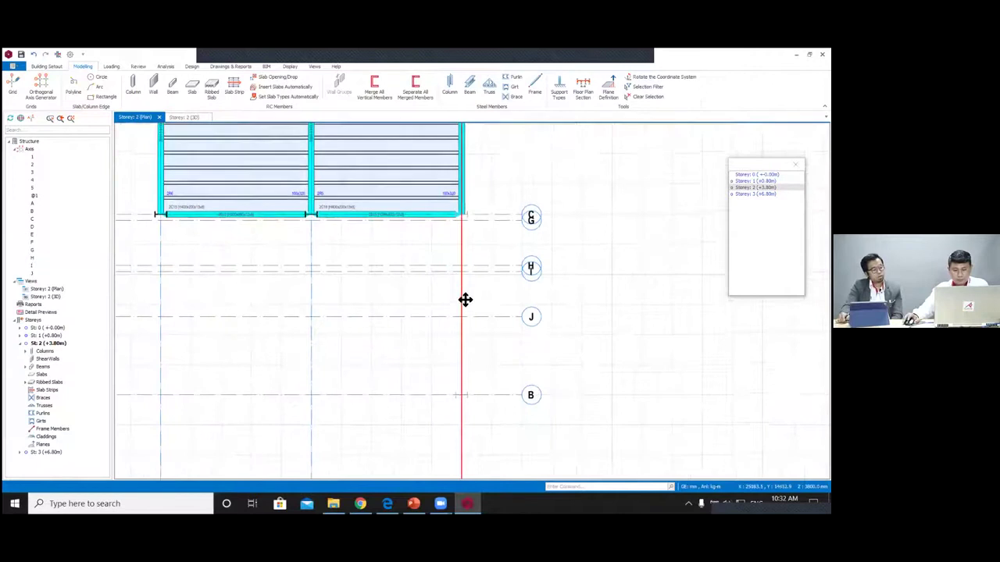
pyautogui.scroll(1, 465, 299)
pyautogui.scroll(1, 467, 316)
pyautogui.scroll(-1, 467, 322)
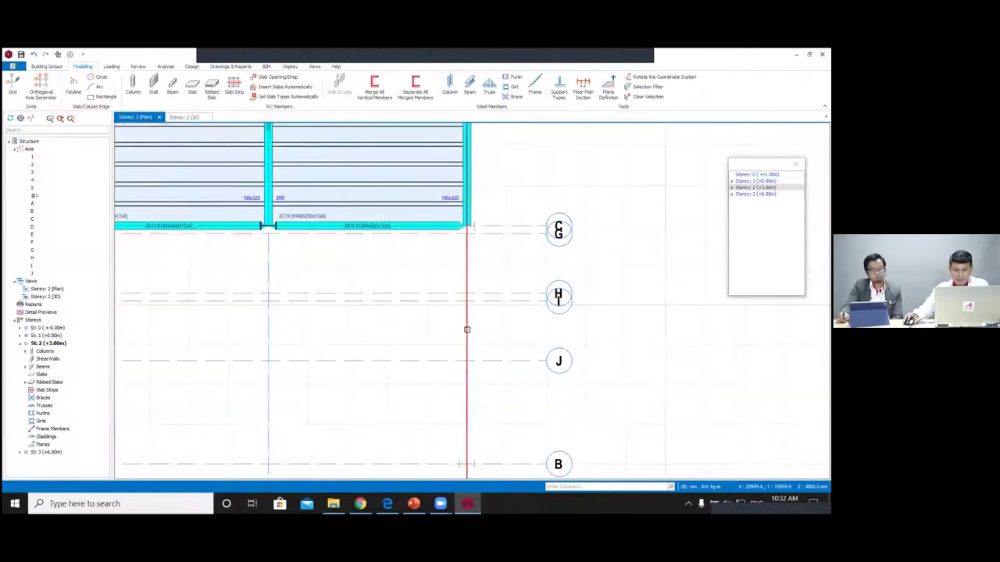
pyautogui.rightClick(466, 329)
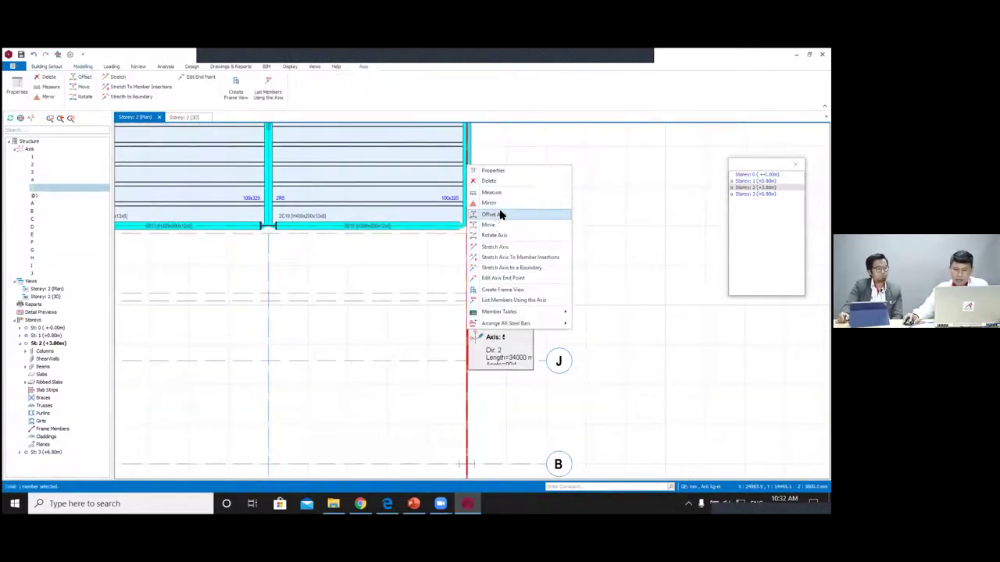
pyautogui.click(500, 214)
pyautogui.scroll(2, 422, 321)
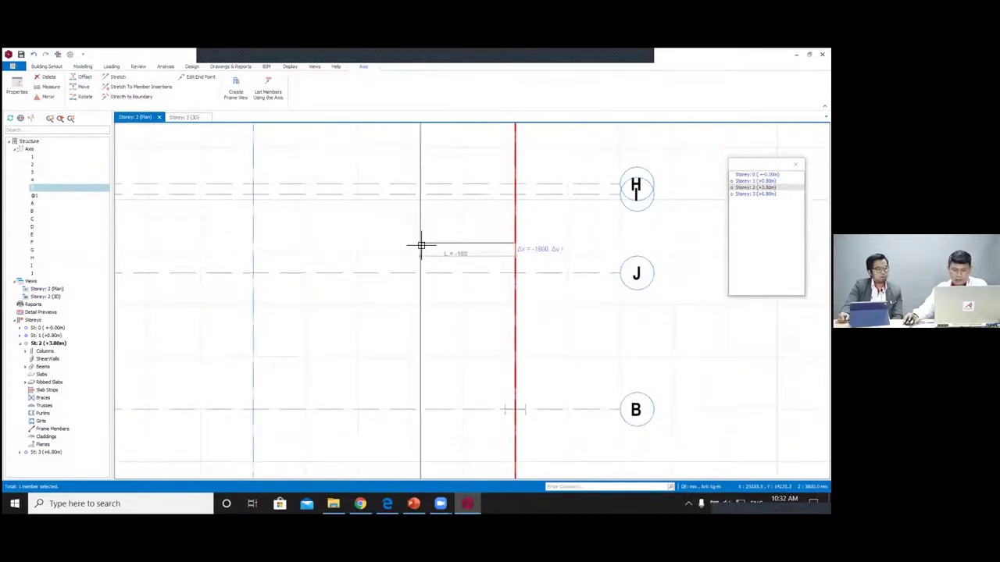
pyautogui.press('Tab')
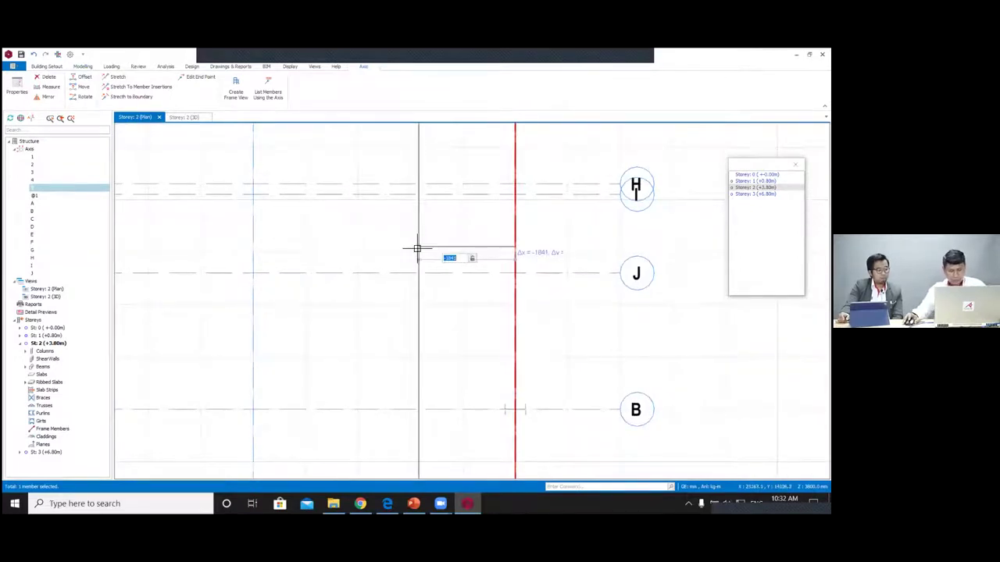
pyautogui.write('-1500')
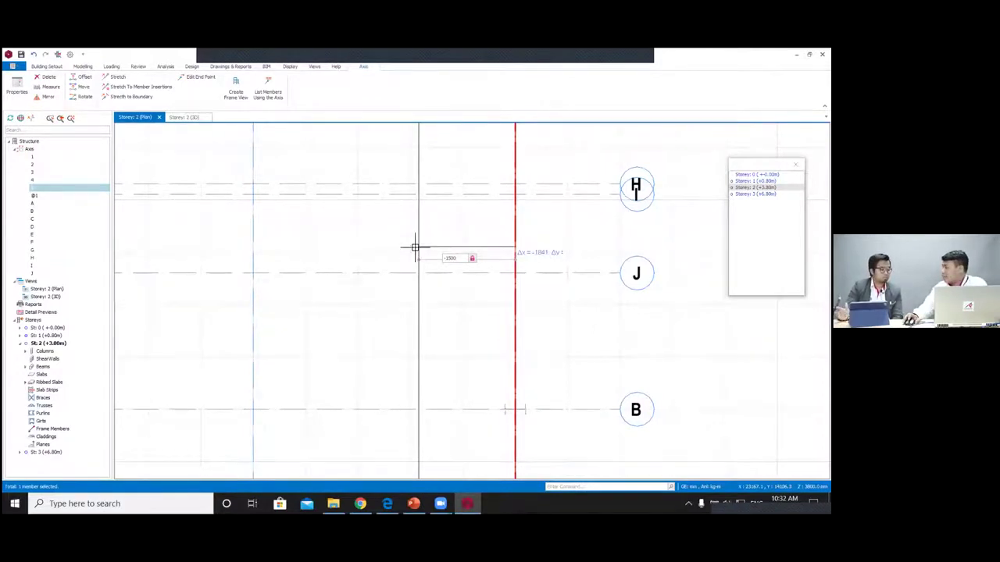
pyautogui.press('Return')
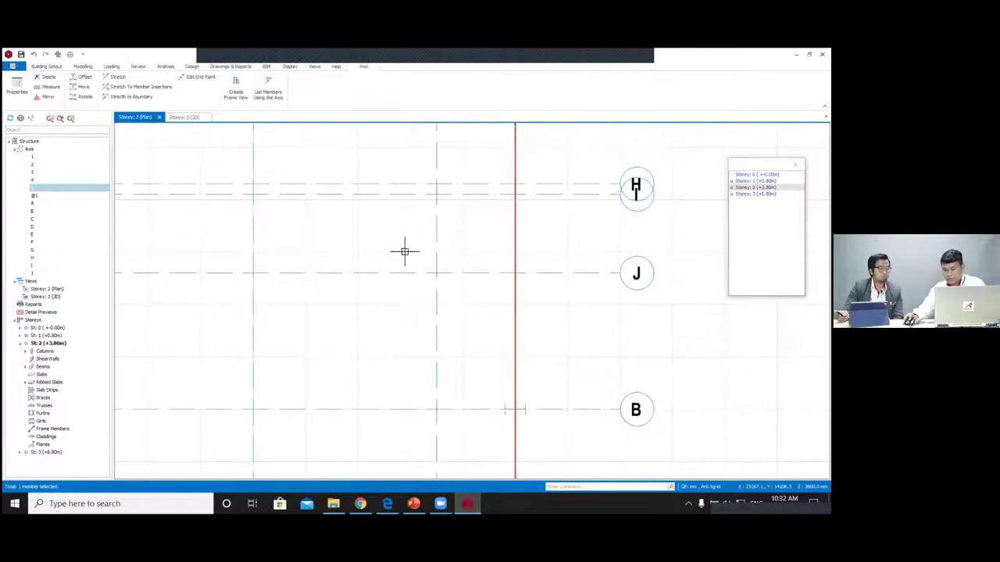
# Step: Create two further vertical axes, offset successively from the new one by -200 mm and -1500 mm
pyautogui.write('-200')
pyautogui.press('Return')
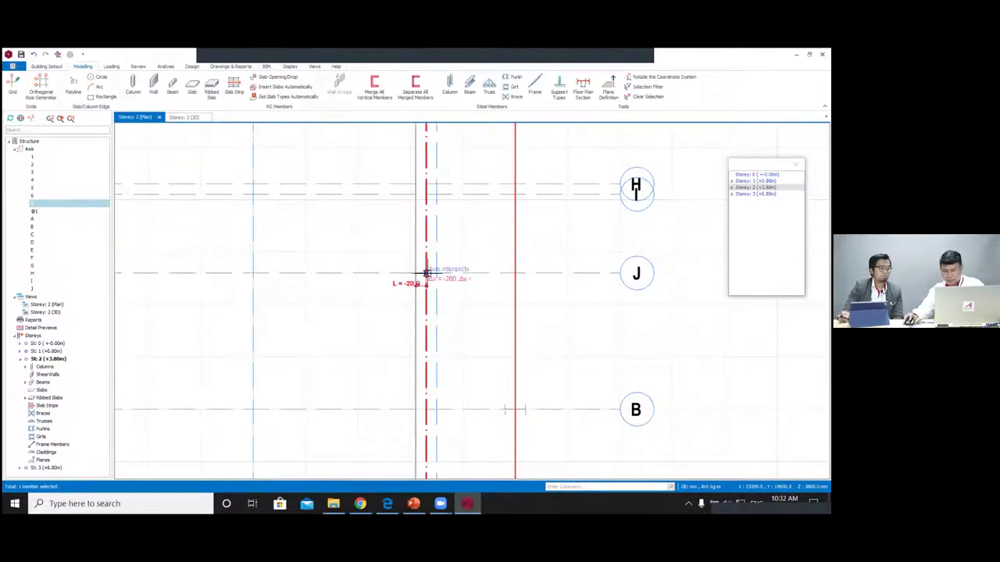
pyautogui.scroll(-2, 424, 273)
pyautogui.scroll(2, 424, 274)
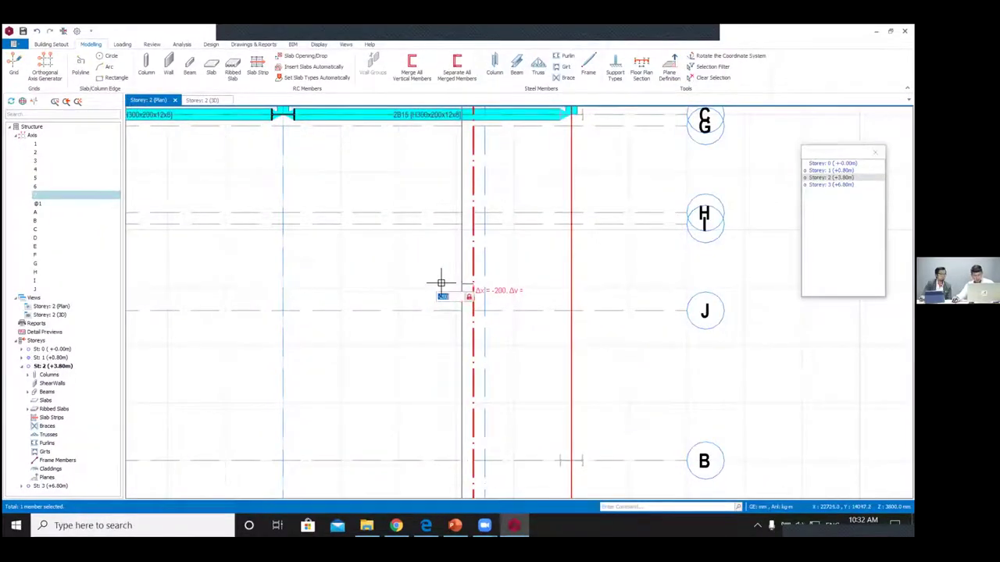
pyautogui.press('Return')
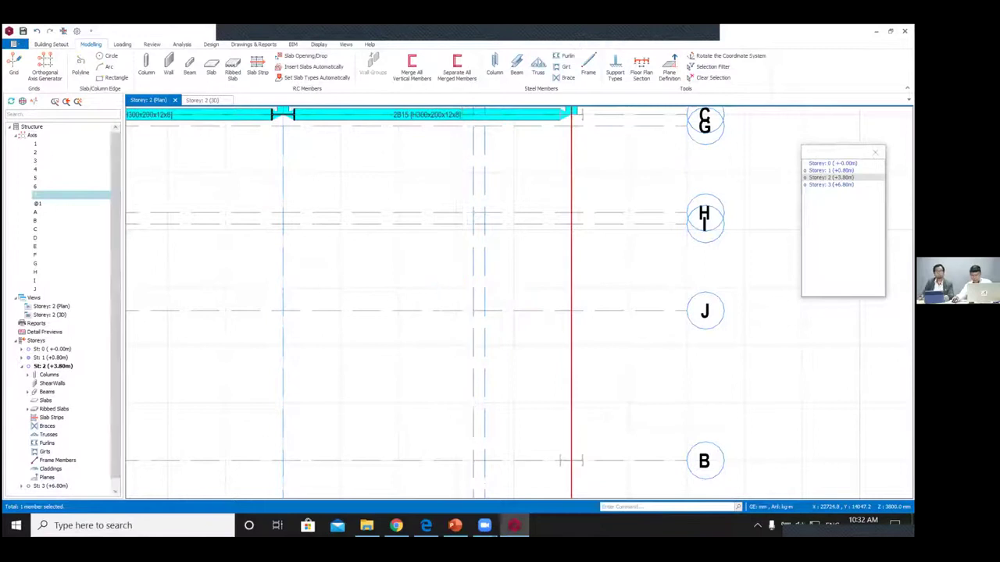
pyautogui.press('Escape')
# Step: Insert H300x200x12x8 steel beams along axis 5 from axis C to G and from G to H
pyautogui.scroll(-3, 417, 282)
pyautogui.scroll(-1, 429, 282)
pyautogui.moveTo(436, 283); pyautogui.dragTo(427, 317, button='middle')
pyautogui.scroll(2, 457, 268)
pyautogui.moveTo(460, 271); pyautogui.dragTo(447, 254, button='middle')
pyautogui.moveTo(506, 146); pyautogui.dragTo(469, 147, button='middle')
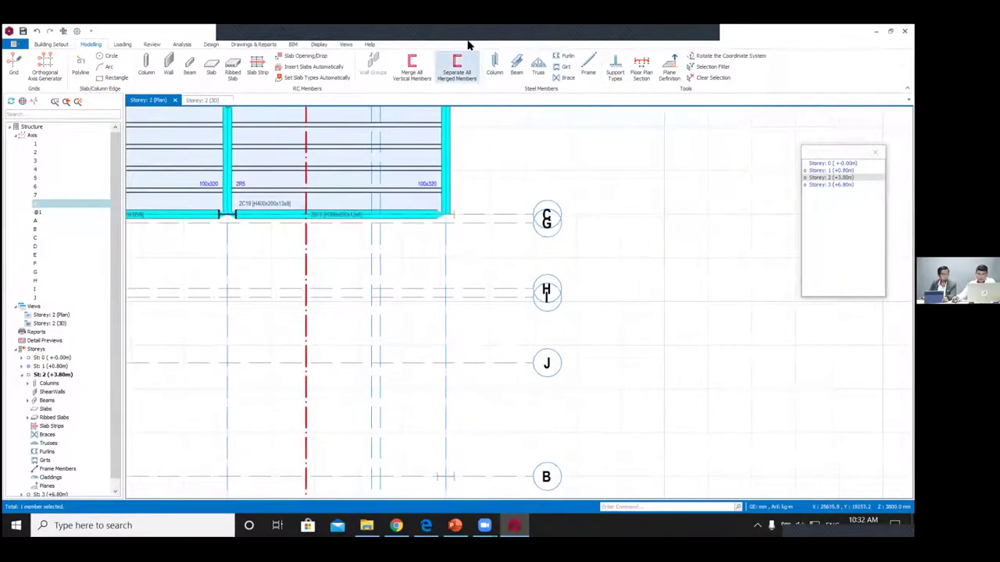
pyautogui.click(515, 70)
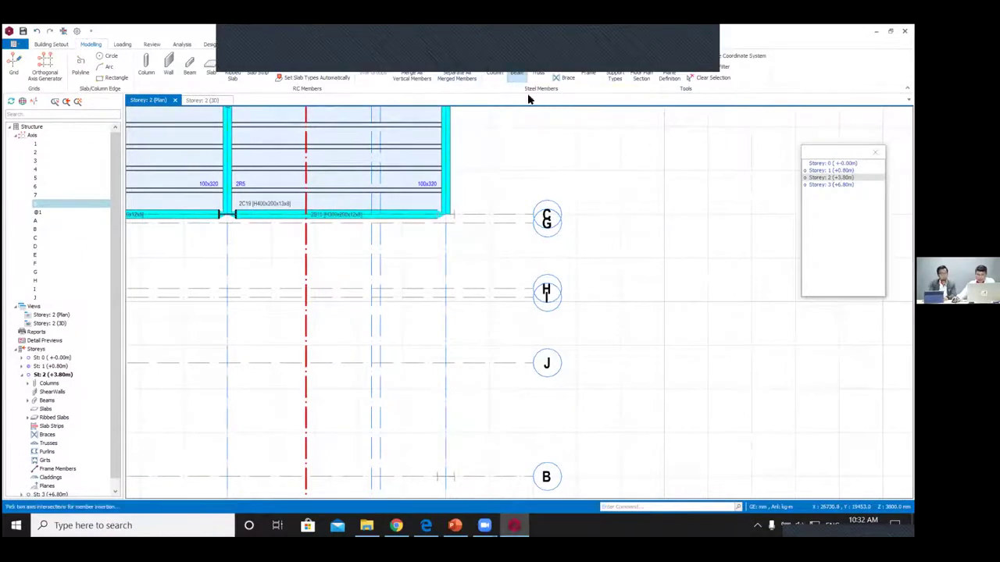
pyautogui.scroll(1, 486, 241)
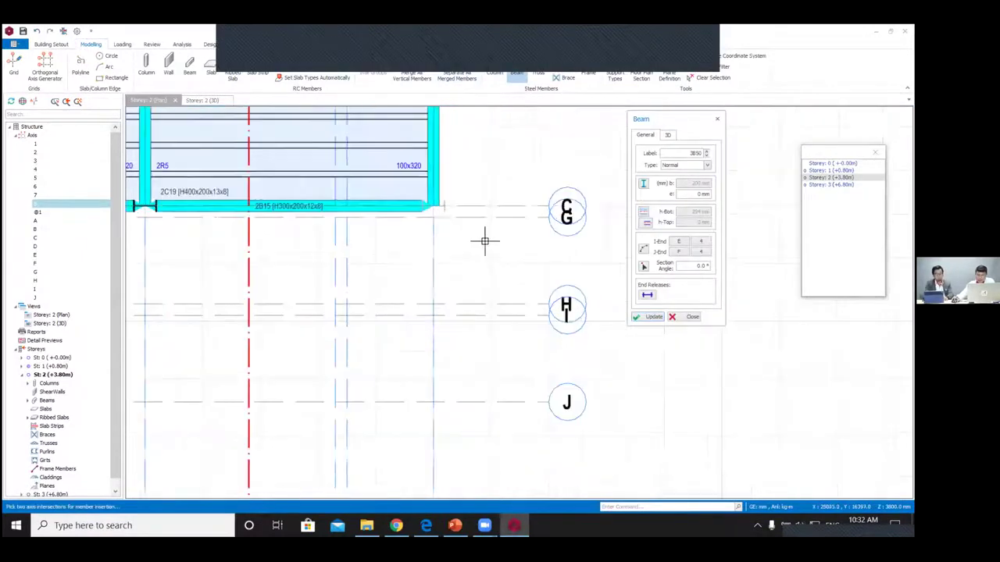
pyautogui.click(433, 206)
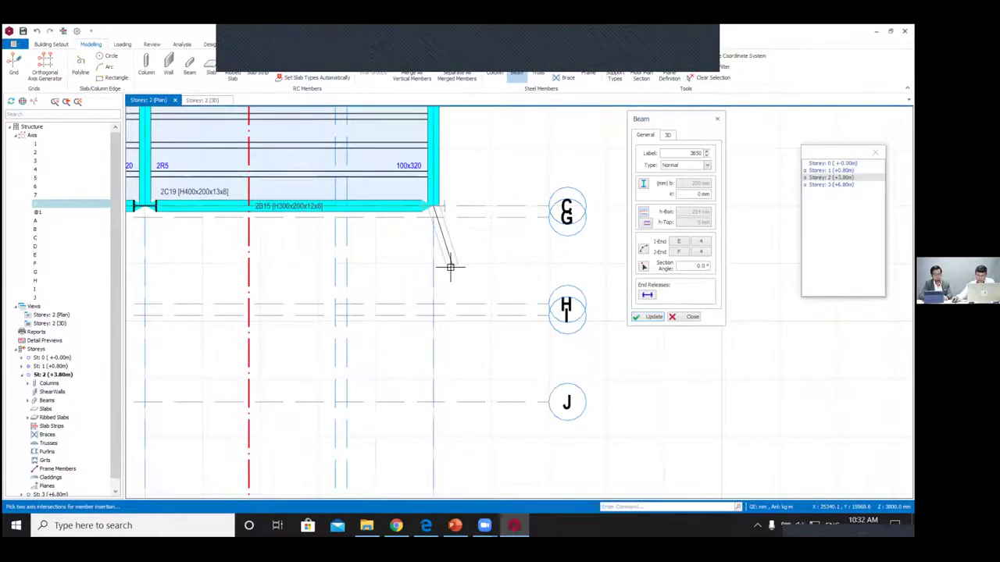
pyautogui.scroll(2, 439, 221)
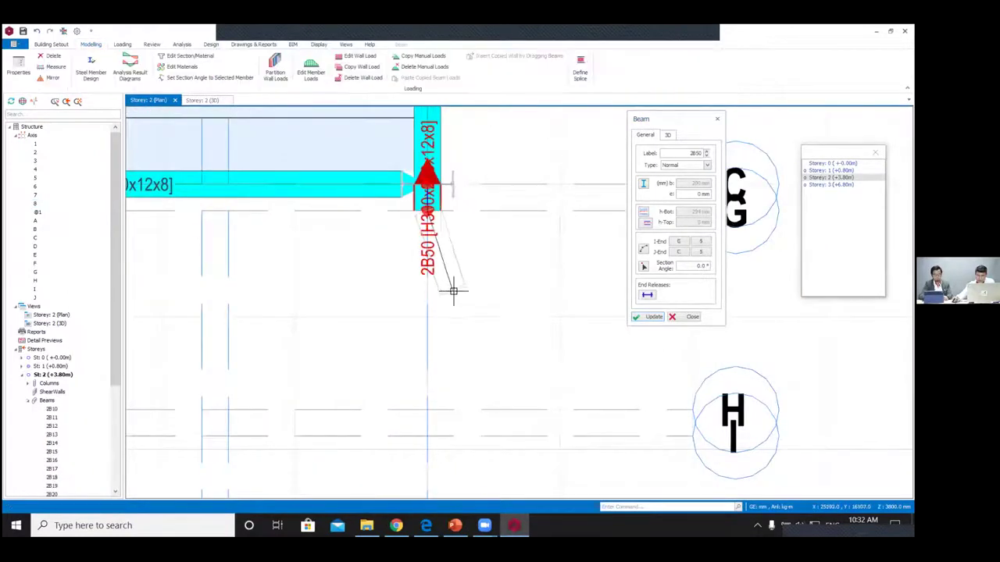
pyautogui.click(425, 407)
pyautogui.scroll(-1, 491, 368)
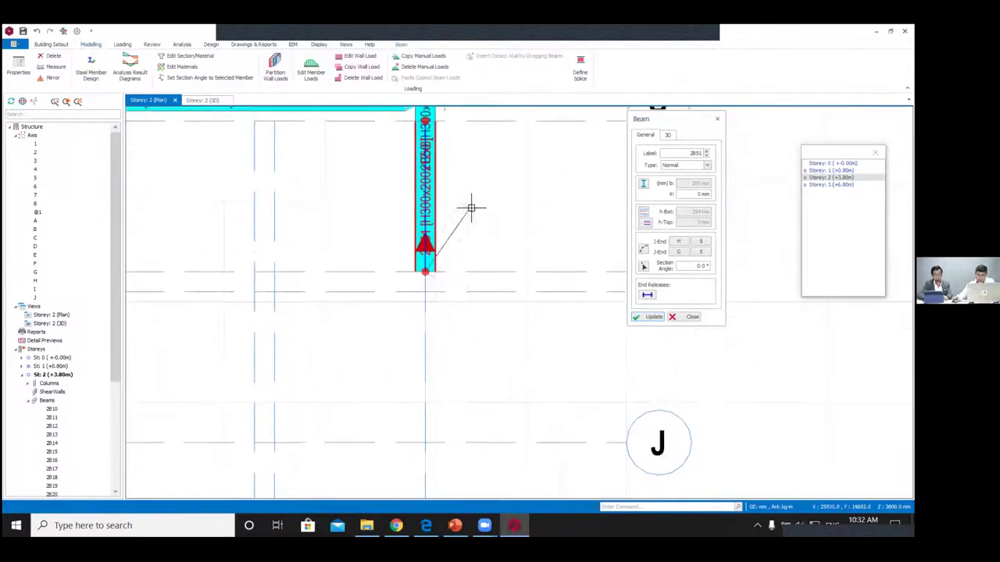
# Step: Continue the steel beams along axis 5 from axis H to I and from I to J
pyautogui.click(426, 292)
pyautogui.moveTo(474, 334); pyautogui.dragTo(500, 222, button='middle')
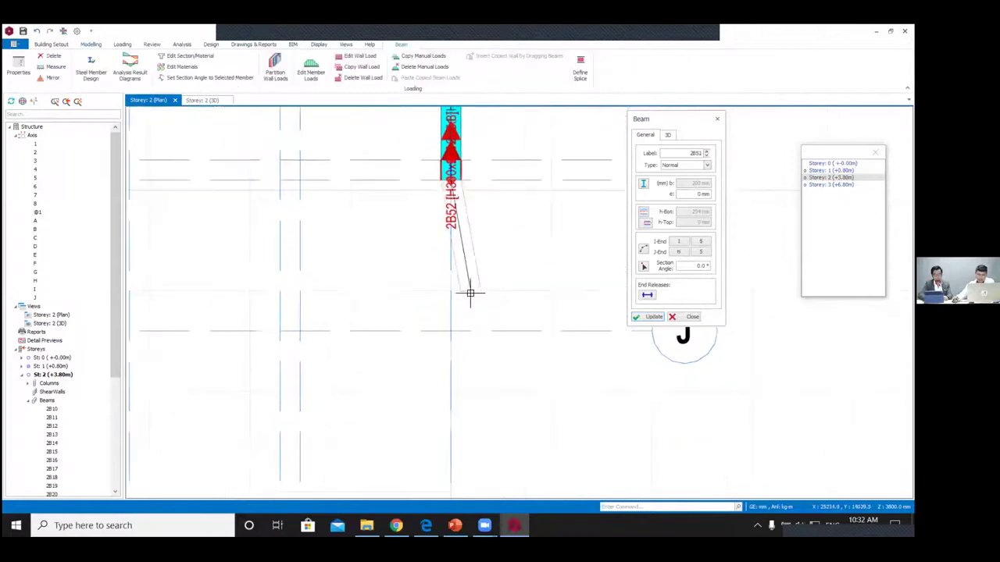
pyautogui.click(452, 333)
pyautogui.click(453, 333)
# Step: Insert H300x200x12x8 steel beams along axis J from axis 5 to 6, 6 to 7, and 7 to 8
pyautogui.moveTo(452, 334); pyautogui.dragTo(502, 294, button='middle')
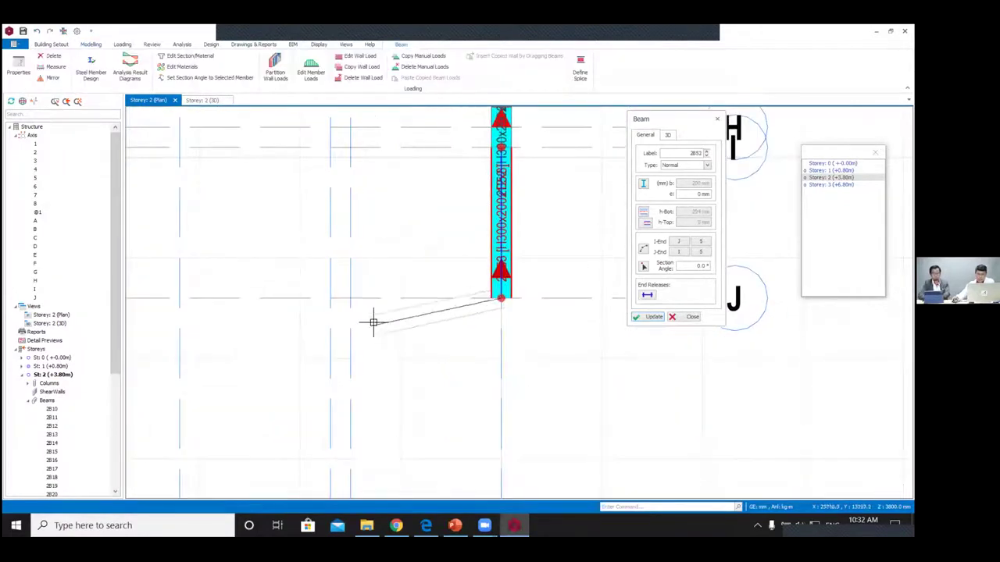
pyautogui.click(348, 300)
pyautogui.click(330, 298)
pyautogui.scroll(-1, 272, 352)
pyautogui.moveTo(272, 351); pyautogui.dragTo(368, 335, button='middle')
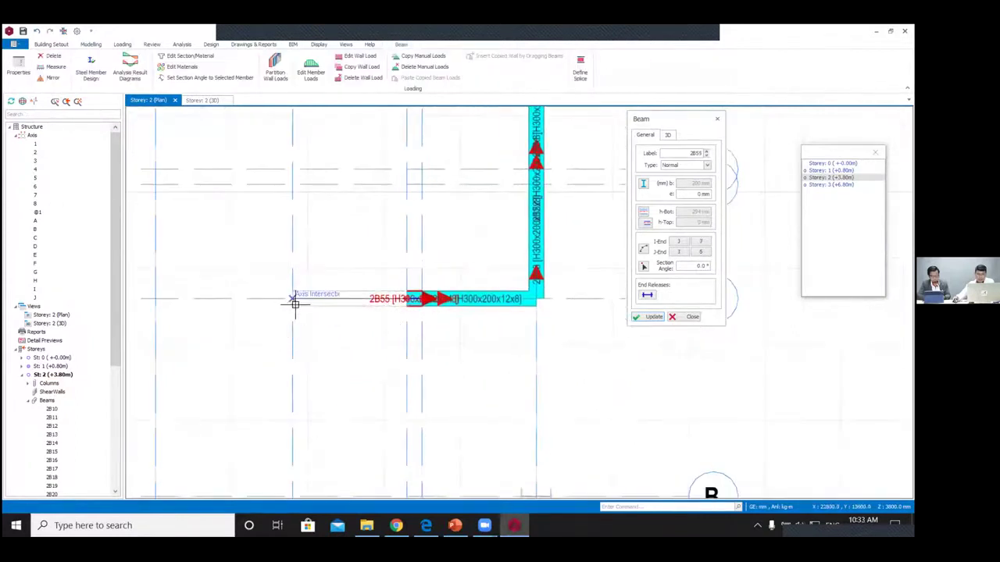
pyautogui.click(333, 241)
pyautogui.press('Escape')
# Step: Insert H300x200x12x8 steel beams along axis H from axis 5 to 6, 6 to 7, and 7 to 8
pyautogui.moveTo(352, 211); pyautogui.dragTo(323, 286, button='middle')
pyautogui.scroll(2, 420, 270)
pyautogui.scroll(-1, 419, 270)
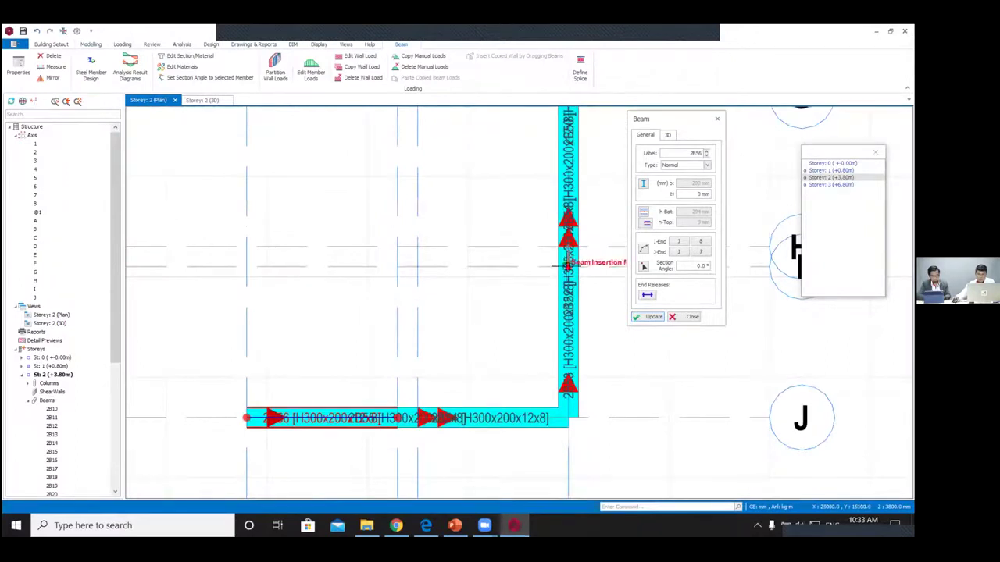
pyautogui.moveTo(565, 267); pyautogui.dragTo(550, 298, button='middle')
pyautogui.click(552, 275)
pyautogui.click(401, 278)
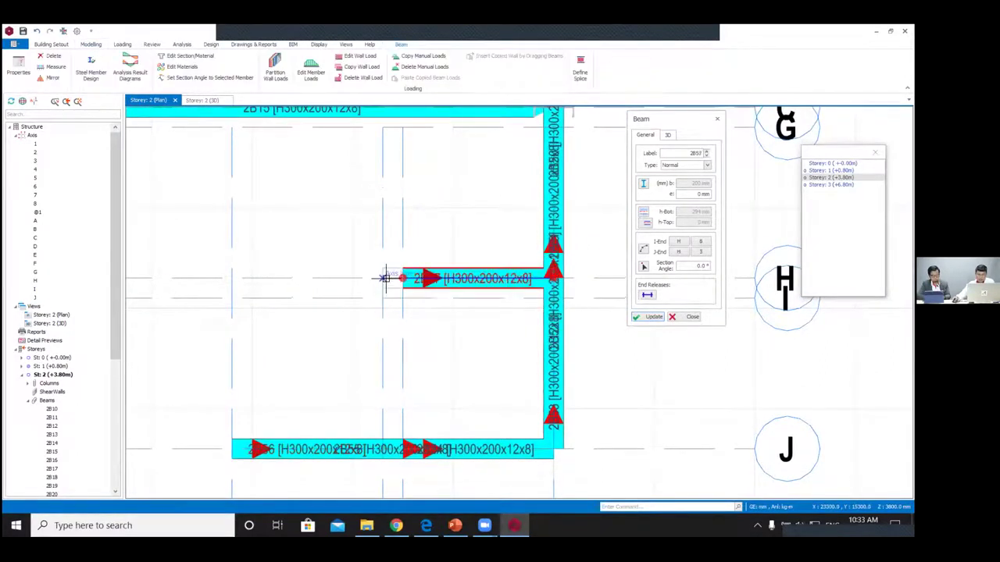
pyautogui.click(385, 278)
pyautogui.click(283, 288)
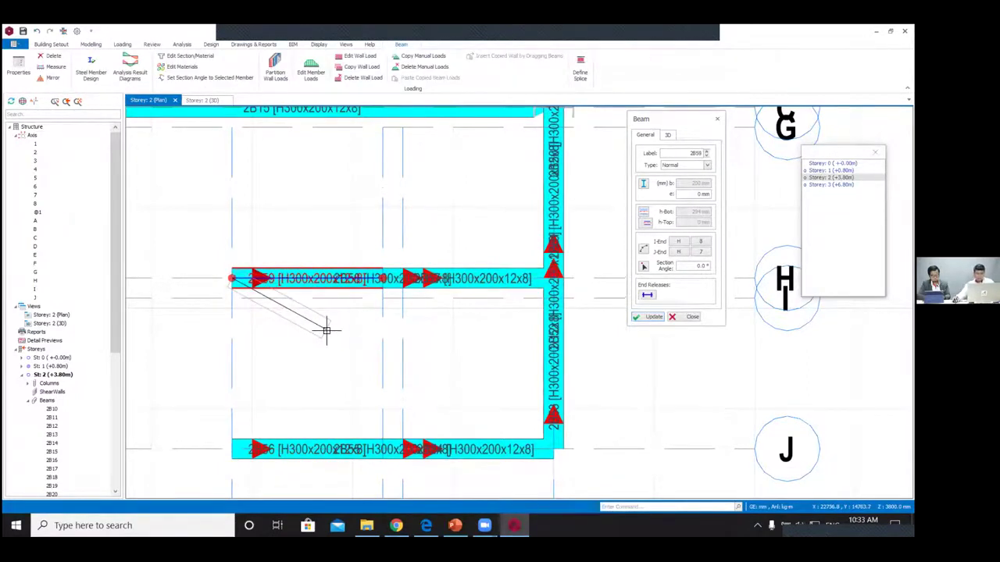
pyautogui.press('Escape')
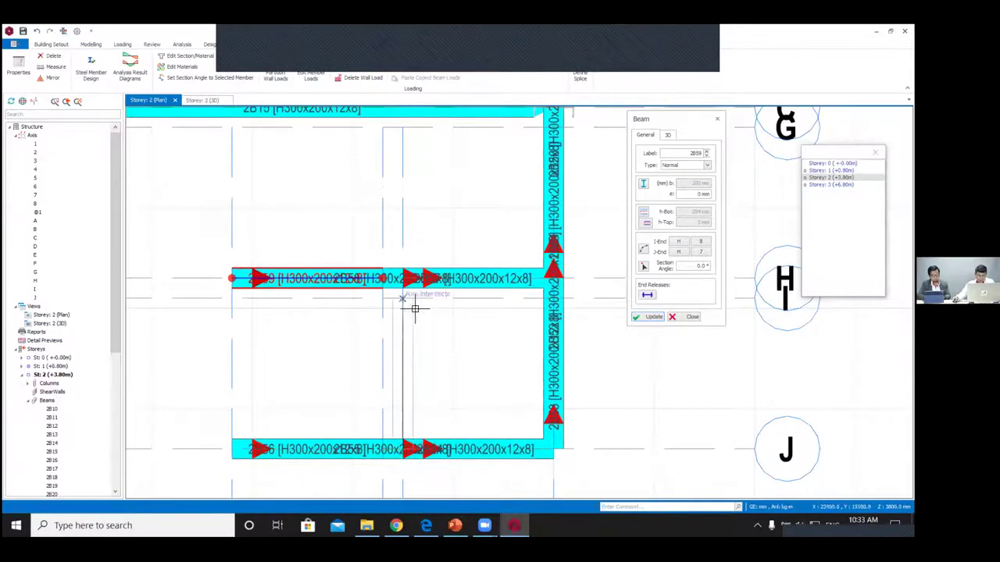
# Step: Reopen the properties of the steel beam on axis H and insert a matching beam along axis 6 between axes J and H
pyautogui.scroll(-3, 438, 294)
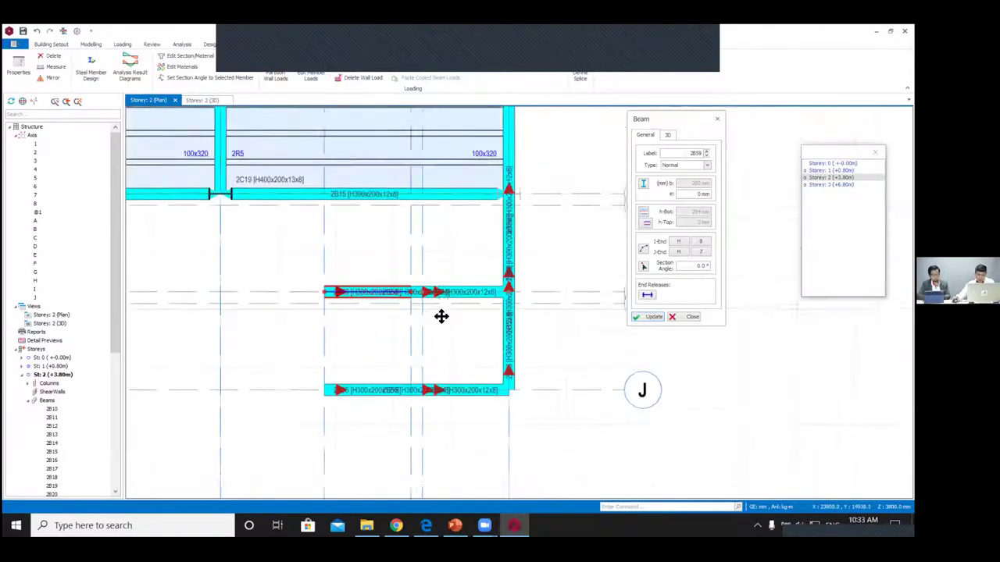
pyautogui.press('Escape')
pyautogui.scroll(3, 413, 328)
pyautogui.rightClick(421, 317)
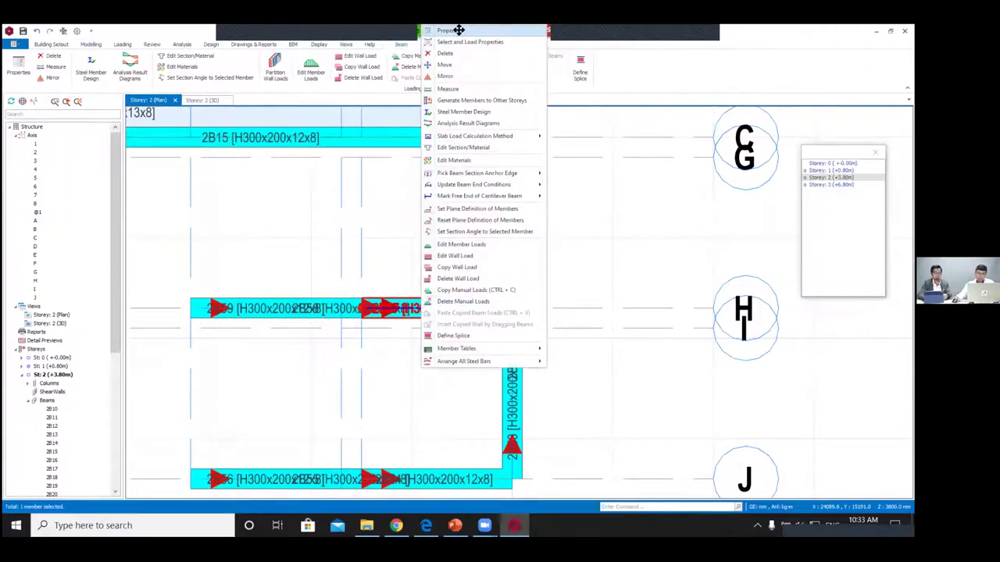
pyautogui.click(458, 30)
pyautogui.scroll(-2, 366, 383)
pyautogui.scroll(4, 393, 225)
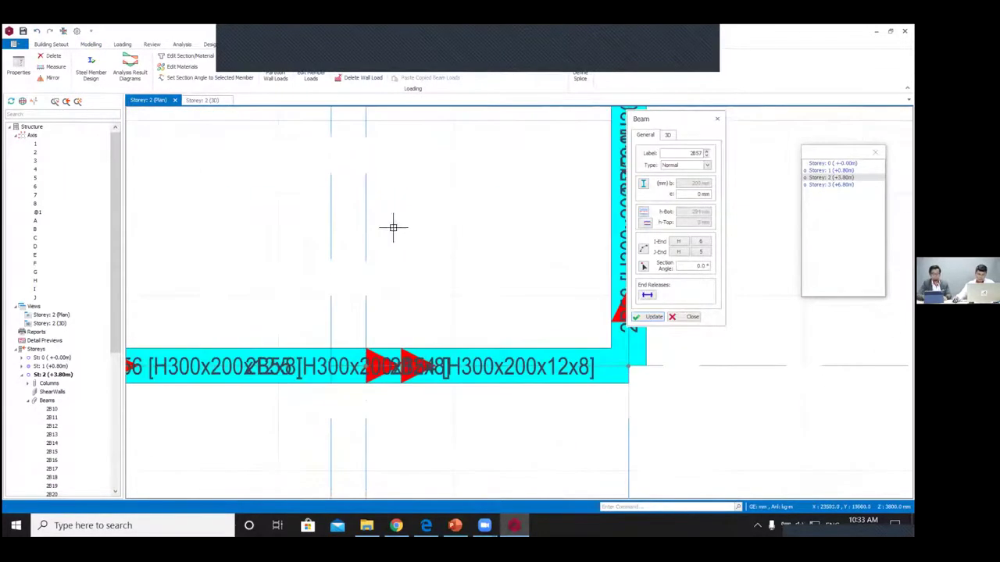
pyautogui.scroll(-3, 367, 234)
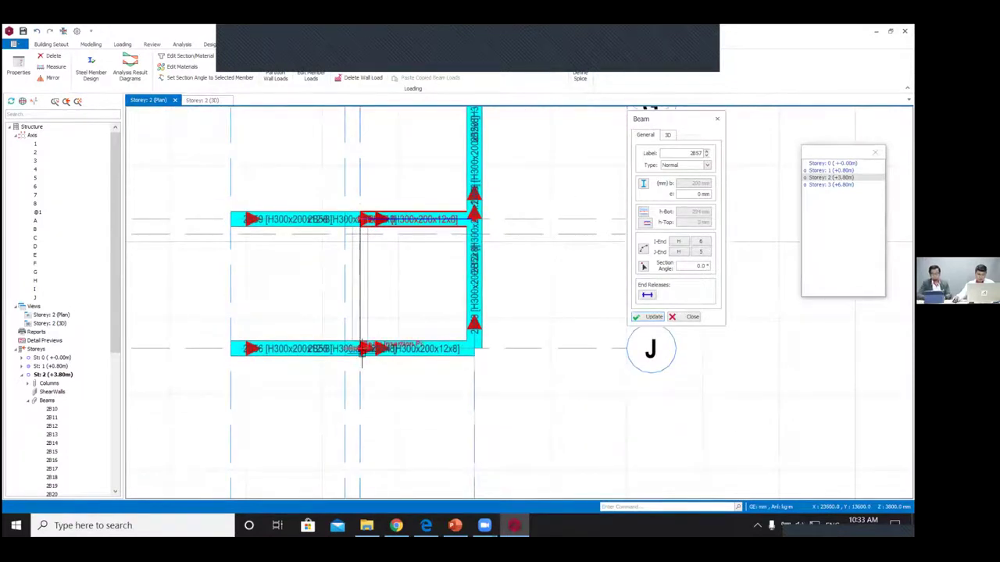
pyautogui.click(362, 350)
# Step: Continue the steel beams along axis 6 from axis H to G and from G to C, ending the beam command
pyautogui.moveTo(380, 231); pyautogui.dragTo(362, 328, button='middle')
pyautogui.scroll(-2, 362, 328)
pyautogui.scroll(4, 349, 306)
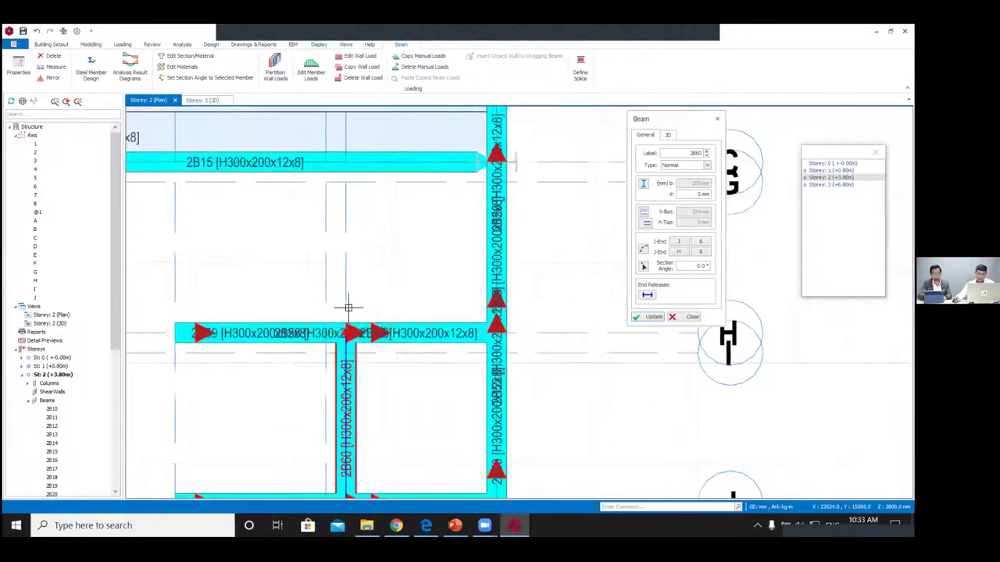
pyautogui.click(347, 333)
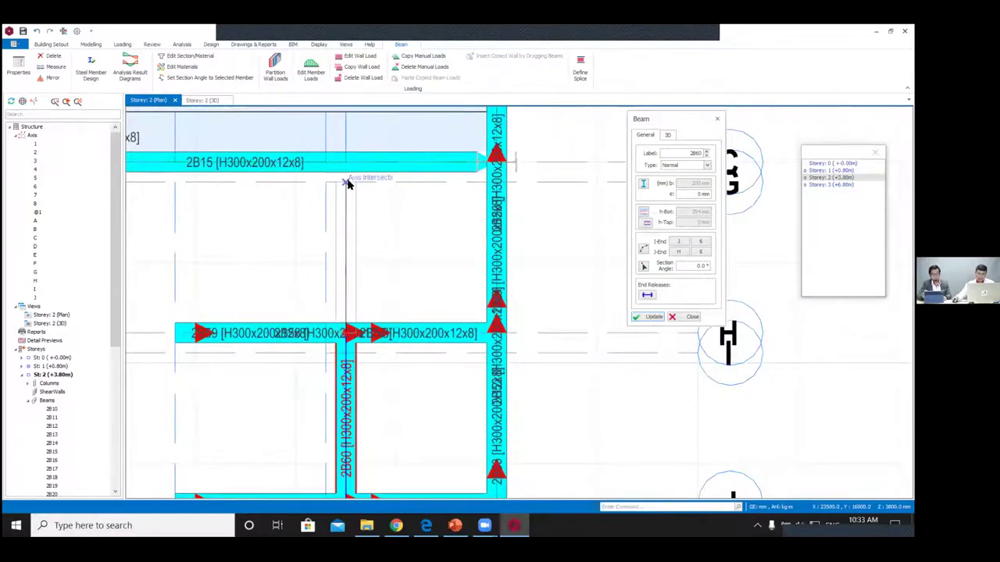
pyautogui.click(347, 182)
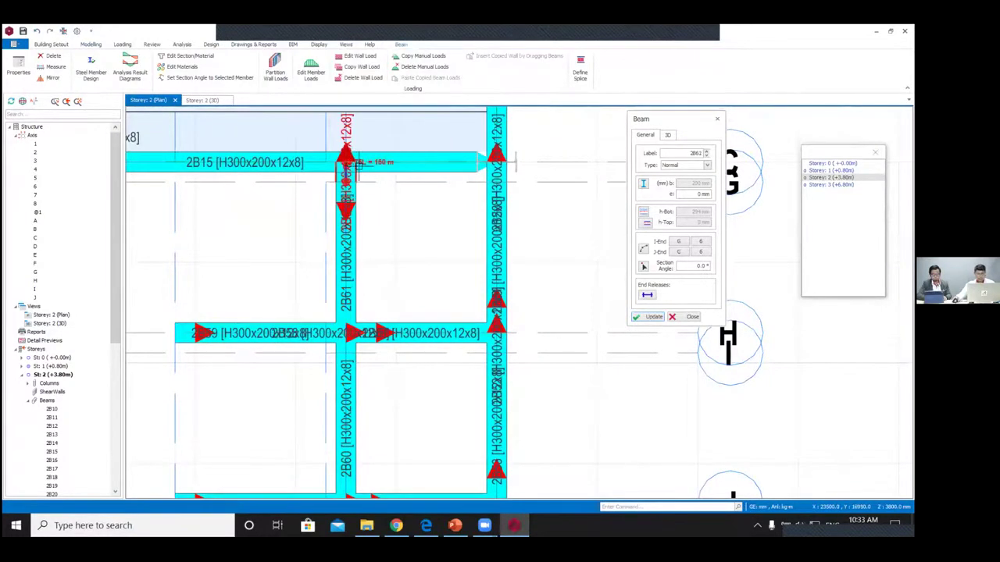
pyautogui.press('Escape')
pyautogui.scroll(-2, 406, 254)
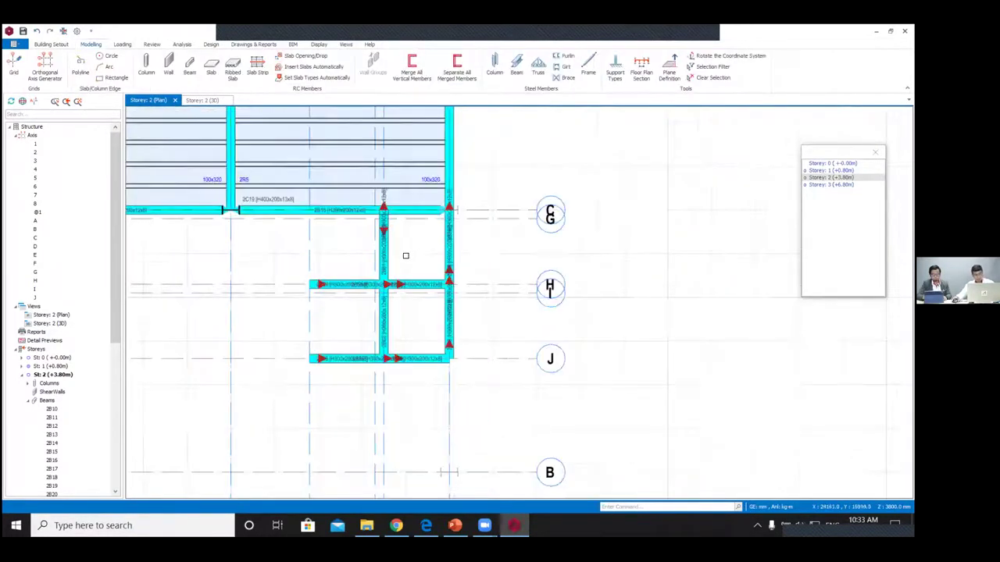
# Step: Open the 3D view of storey 2 and inspect the new steel beams beside axis C
pyautogui.doubleClick(62, 322)
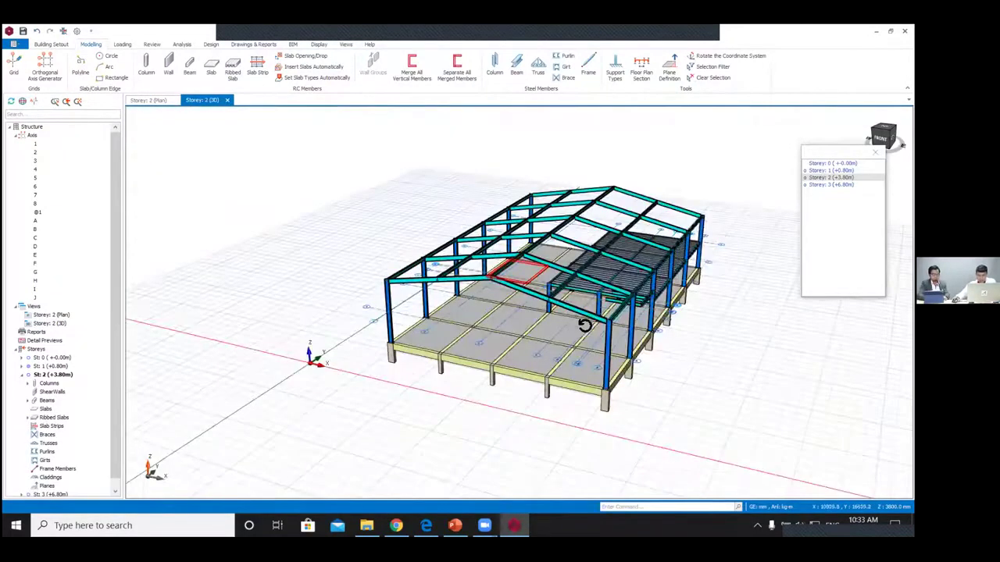
pyautogui.scroll(2, 584, 325)
pyautogui.keyDown('shift'); pyautogui.moveTo(627, 337); pyautogui.dragTo(519, 303, button='middle'); pyautogui.keyUp('shift')
pyautogui.keyDown('shift'); pyautogui.moveTo(637, 268); pyautogui.dragTo(569, 360, button='middle'); pyautogui.keyUp('shift')
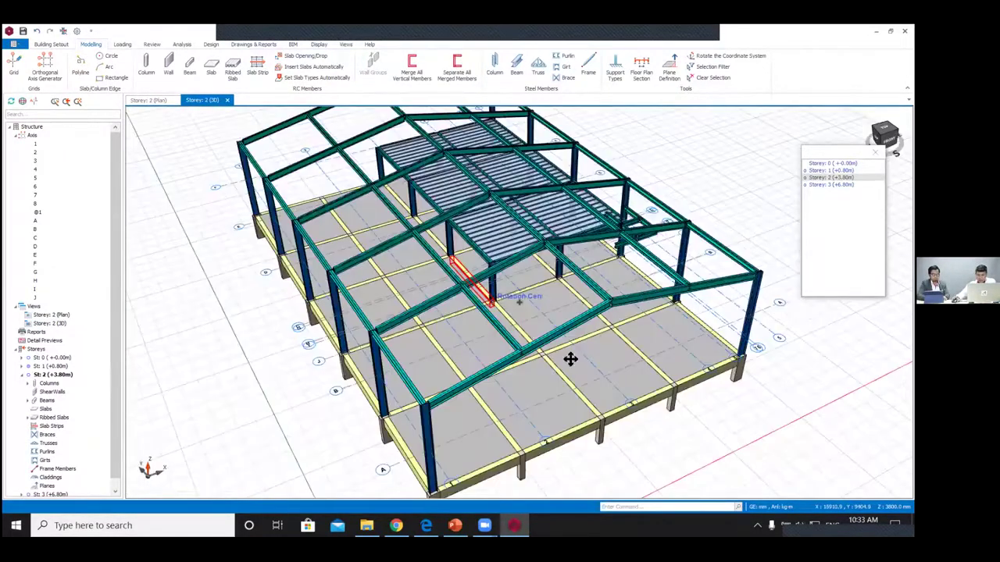
pyautogui.scroll(3, 580, 243)
pyautogui.keyDown('shift'); pyautogui.moveTo(573, 310); pyautogui.dragTo(474, 322, button='middle'); pyautogui.keyUp('shift')
pyautogui.scroll(2, 451, 339)
pyautogui.click(46, 66)
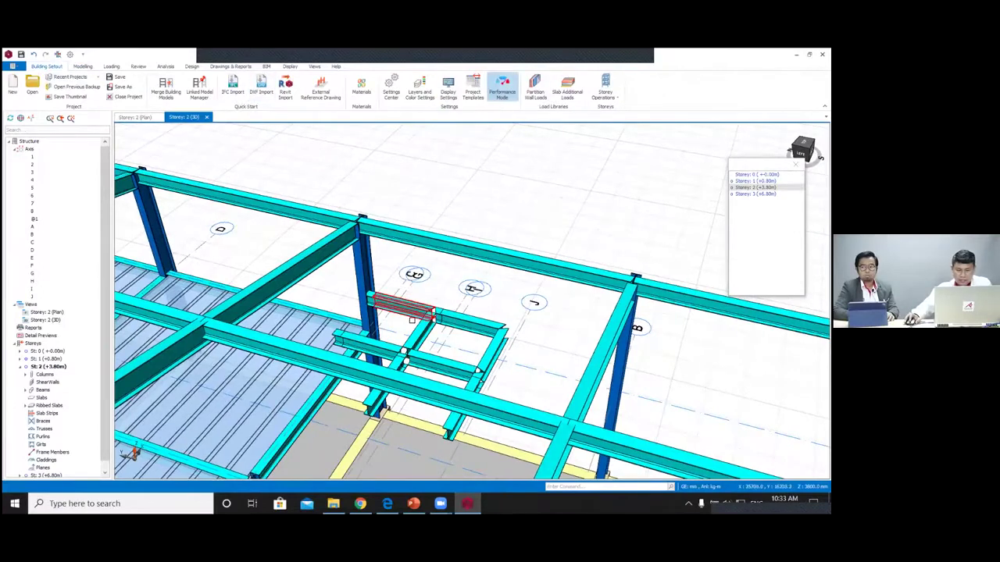
# Step: Review the summary table for the axis 5 and axis 6 beams between G and H, and clear the selection
pyautogui.scroll(3, 414, 316)
pyautogui.keyDown('shift'); pyautogui.moveTo(458, 305); pyautogui.dragTo(466, 259, button='middle'); pyautogui.keyUp('shift')
pyautogui.click(466, 259)
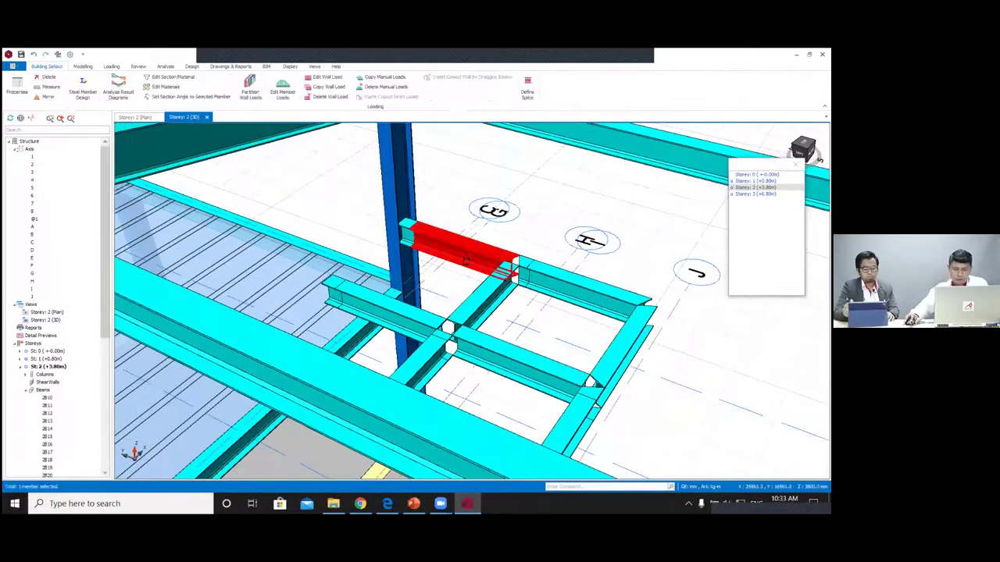
pyautogui.keyDown('ctrl'); pyautogui.click(423, 311); pyautogui.keyUp('ctrl')
pyautogui.rightClick(477, 248)
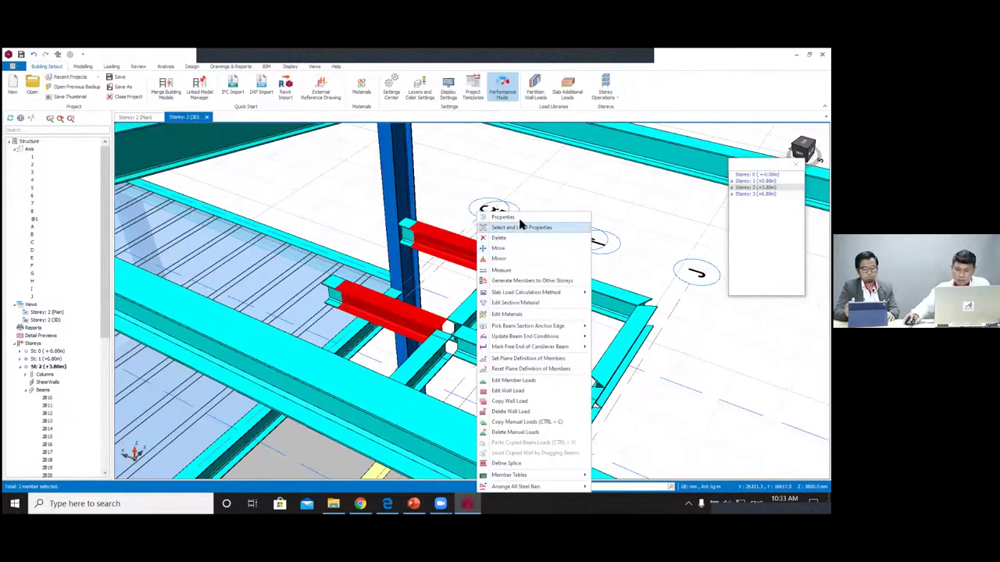
pyautogui.click(522, 228)
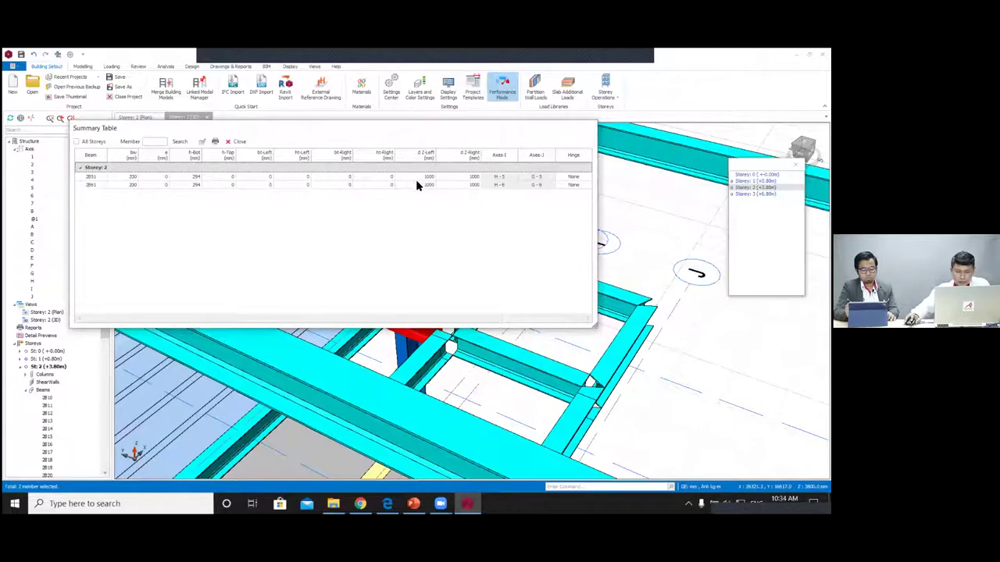
pyautogui.click(237, 144)
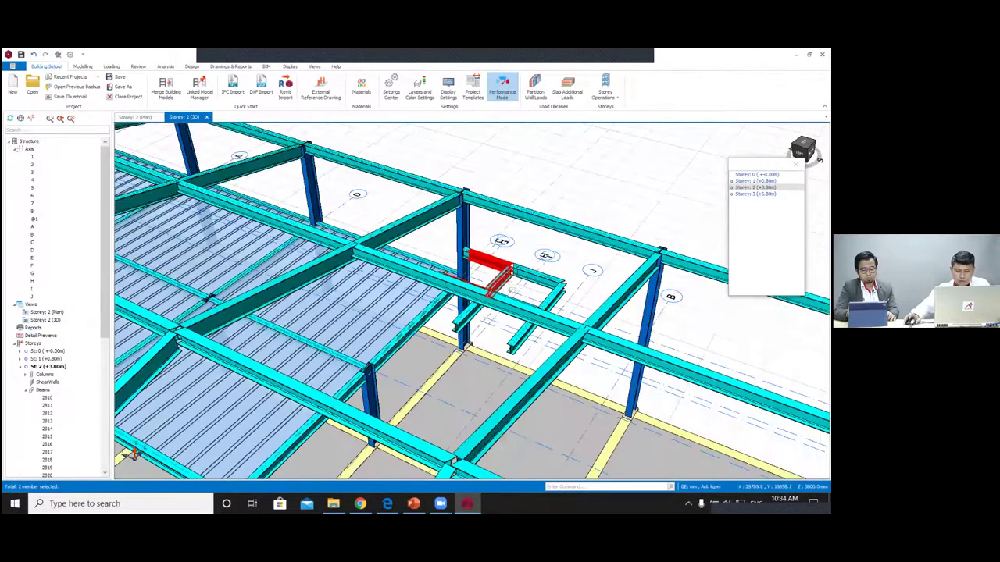
pyautogui.keyDown('shift'); pyautogui.moveTo(511, 292); pyautogui.dragTo(505, 323, button='middle'); pyautogui.keyUp('shift')
pyautogui.scroll(3, 504, 323)
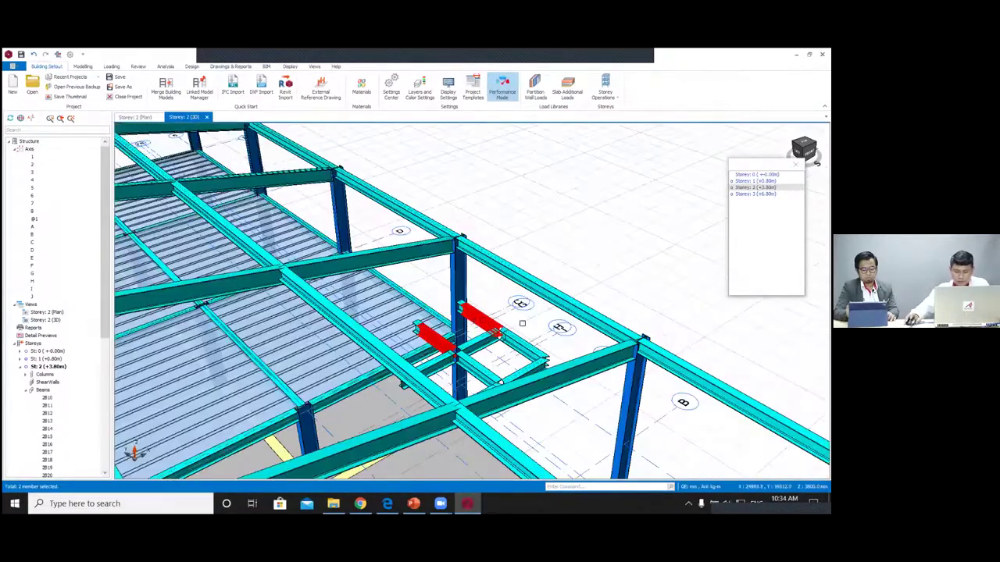
pyautogui.scroll(2, 522, 322)
pyautogui.scroll(-3, 500, 332)
pyautogui.press('Escape')
# Step: Select all the new steel beams between axes C and J in the 3D view, leaving out the ground-level beam
pyautogui.moveTo(507, 346)
pyautogui.mouseDown(button='middle')
pyautogui.moveTo(521, 344)
pyautogui.moveTo(495, 346)
pyautogui.mouseUp(button='middle')
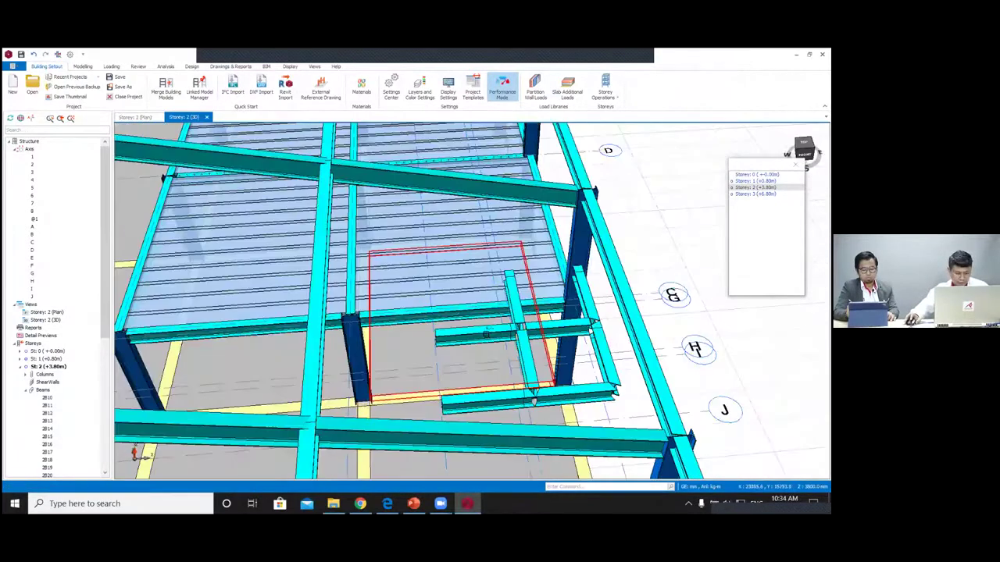
pyautogui.click(487, 332)
pyautogui.keyDown('ctrl'); pyautogui.click(517, 303); pyautogui.keyUp('ctrl')
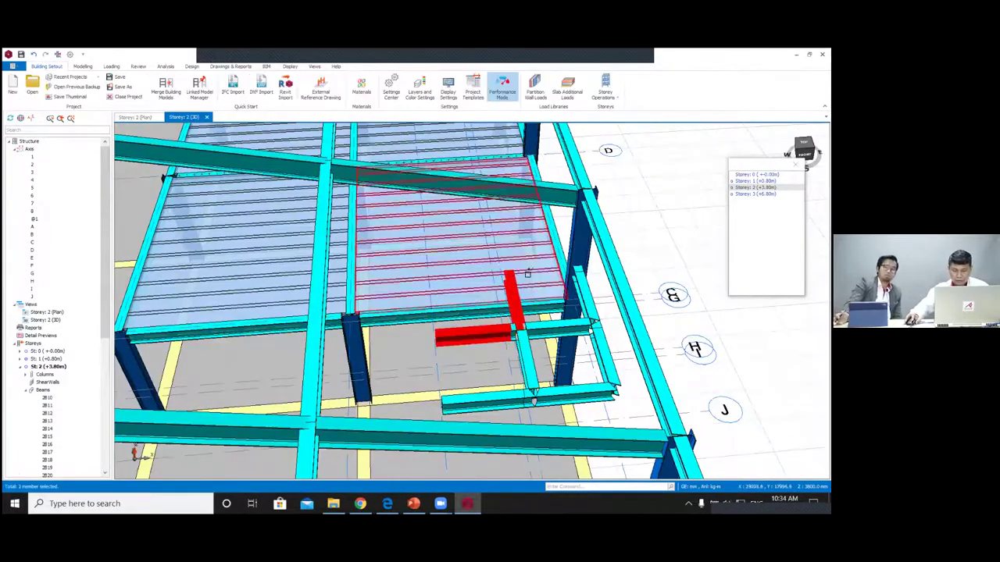
pyautogui.keyDown('ctrl'); pyautogui.click(578, 273); pyautogui.keyUp('ctrl')
pyautogui.click(579, 277)
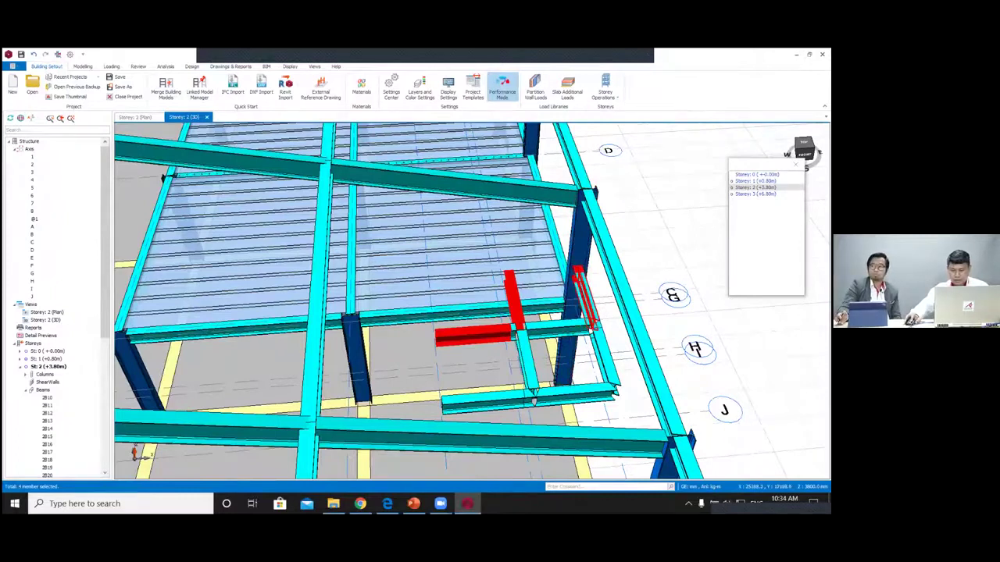
pyautogui.keyDown('ctrl'); pyautogui.click(566, 334); pyautogui.keyUp('ctrl')
pyautogui.scroll(3, 593, 331)
pyautogui.keyDown('ctrl'); pyautogui.click(595, 344); pyautogui.keyUp('ctrl')
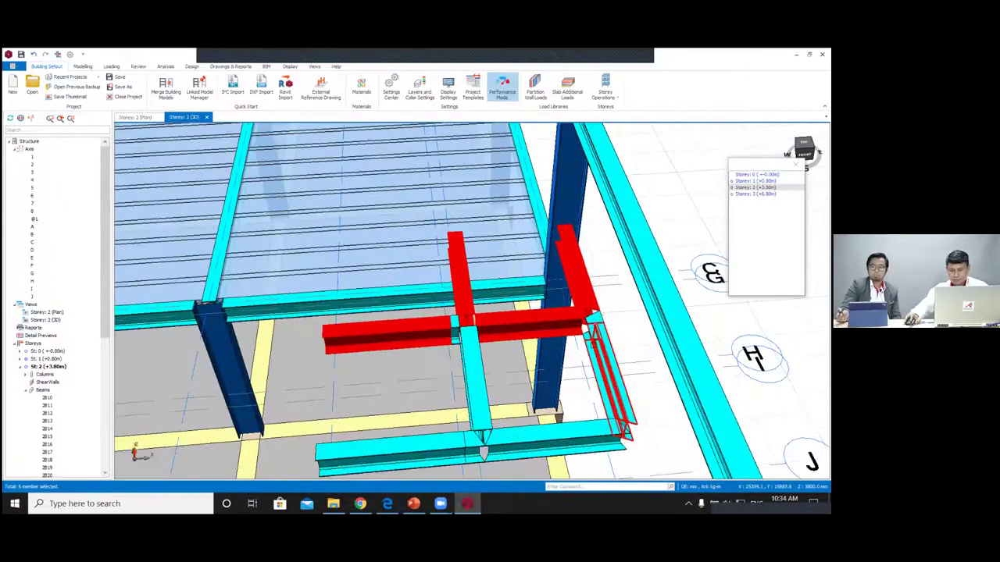
pyautogui.click(594, 317)
pyautogui.click(459, 336)
pyautogui.keyDown('ctrl'); pyautogui.click(455, 328); pyautogui.keyUp('ctrl')
pyautogui.moveTo(507, 437); pyautogui.dragTo(520, 313, button='middle')
pyautogui.keyDown('ctrl'); pyautogui.click(522, 363); pyautogui.keyUp('ctrl')
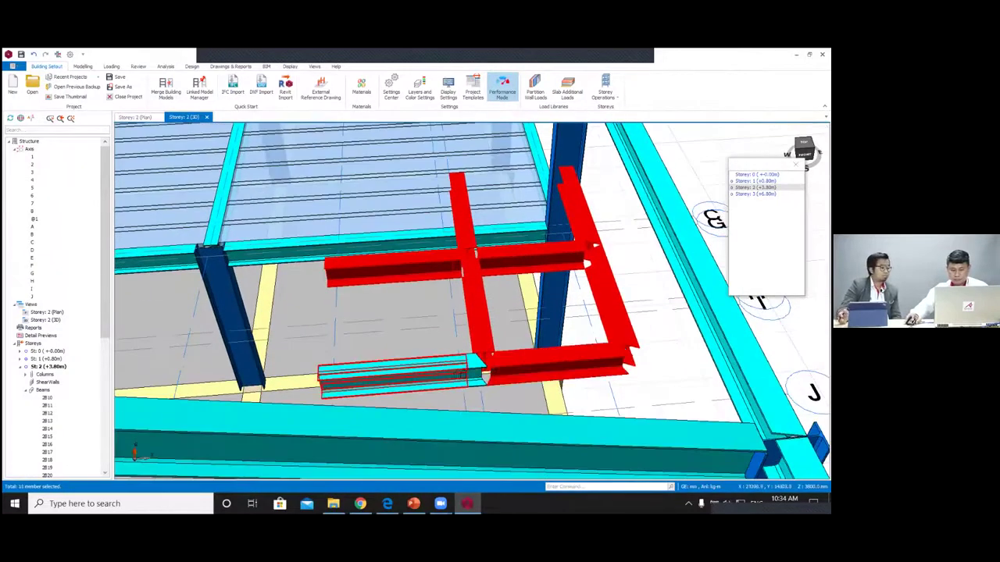
pyautogui.click(462, 375)
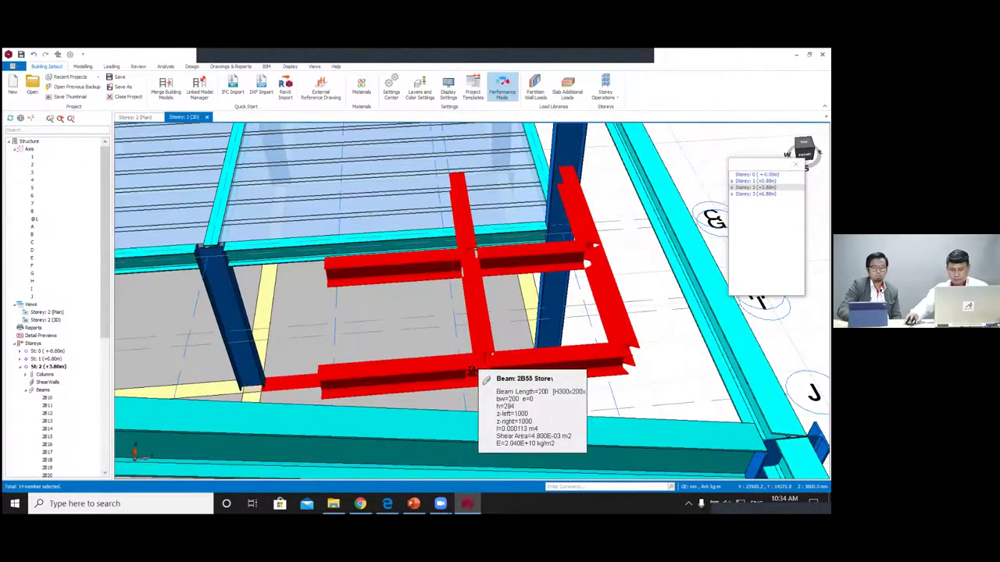
pyautogui.scroll(-2, 471, 368)
pyautogui.moveTo(360, 371); pyautogui.dragTo(396, 359, button='middle')
pyautogui.scroll(-3, 395, 337)
pyautogui.keyDown('shift'); pyautogui.moveTo(389, 316); pyautogui.dragTo(387, 336, button='middle'); pyautogui.keyUp('shift')
pyautogui.keyDown('ctrl'); pyautogui.click(387, 331); pyautogui.keyUp('ctrl')
pyautogui.scroll(2, 488, 335)
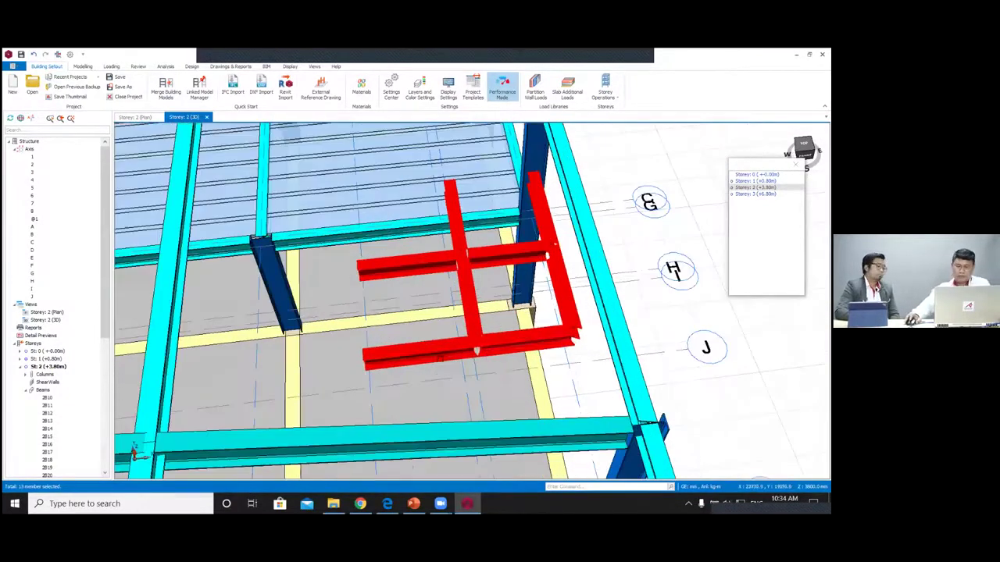
# Step: Open the summary table for the selected beams and set d Z-Left to 0 mm for all of them
pyautogui.rightClick(438, 351)
pyautogui.click(461, 68)
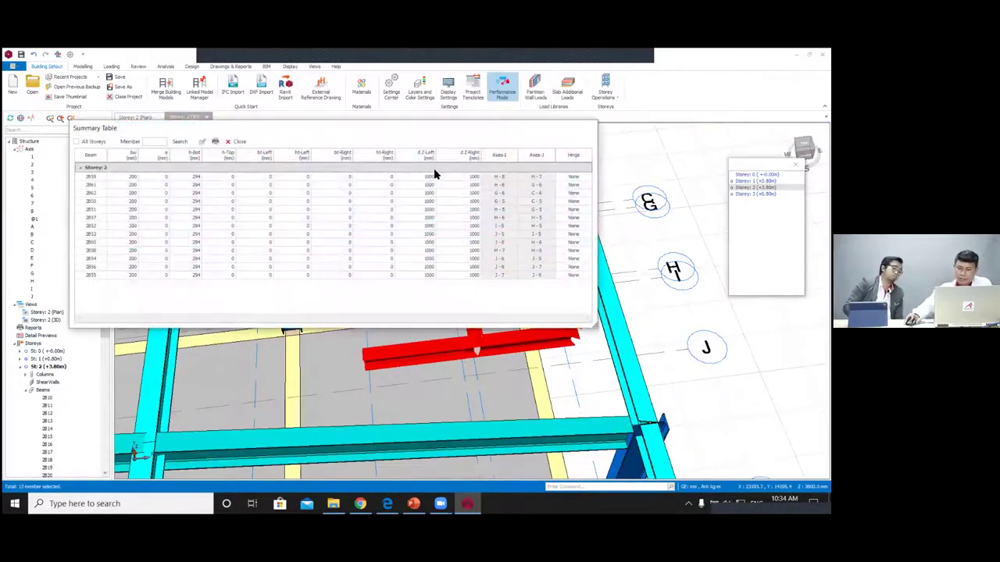
pyautogui.click(427, 155)
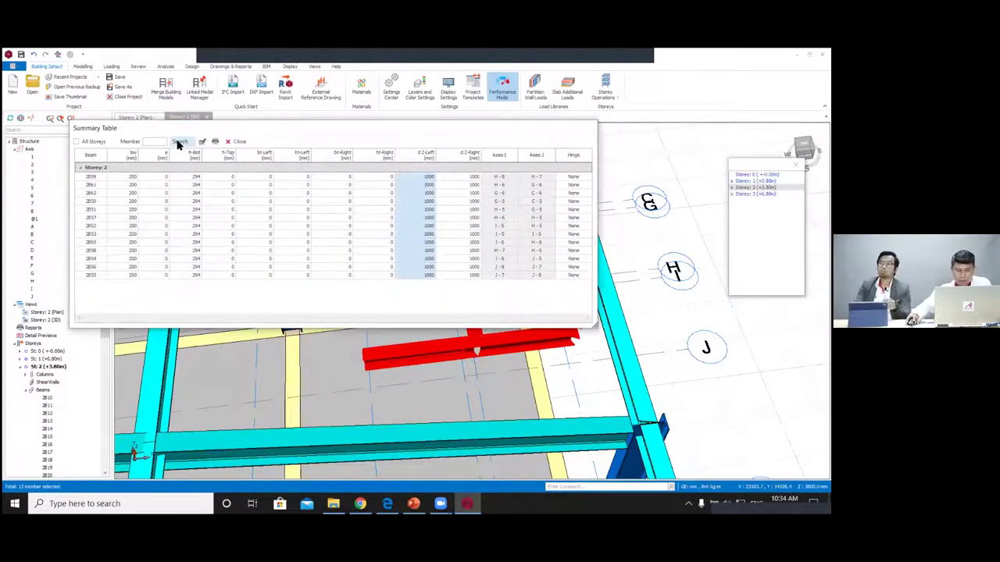
pyautogui.click(201, 141)
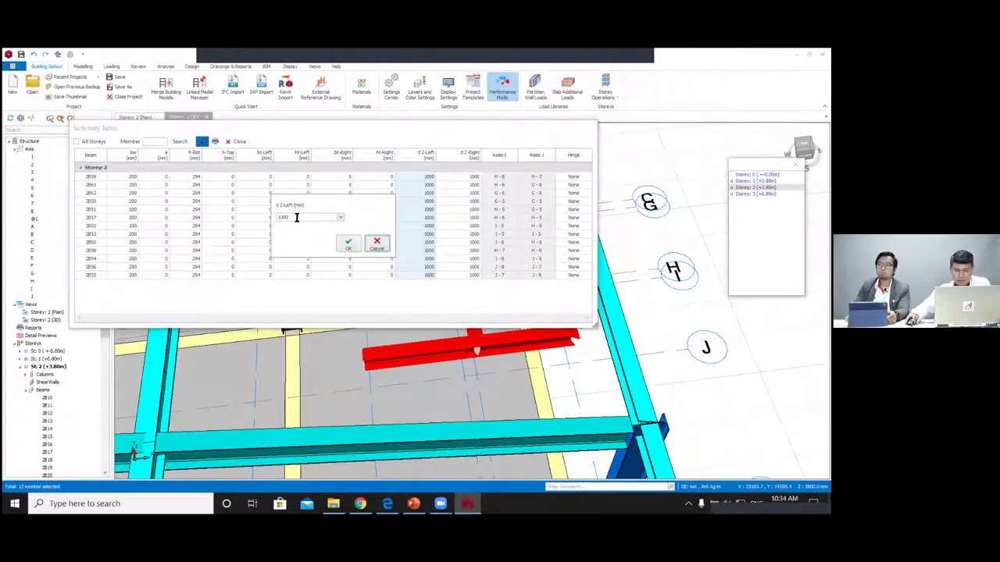
pyautogui.doubleClick(294, 217)
pyautogui.write('0')
pyautogui.click(348, 246)
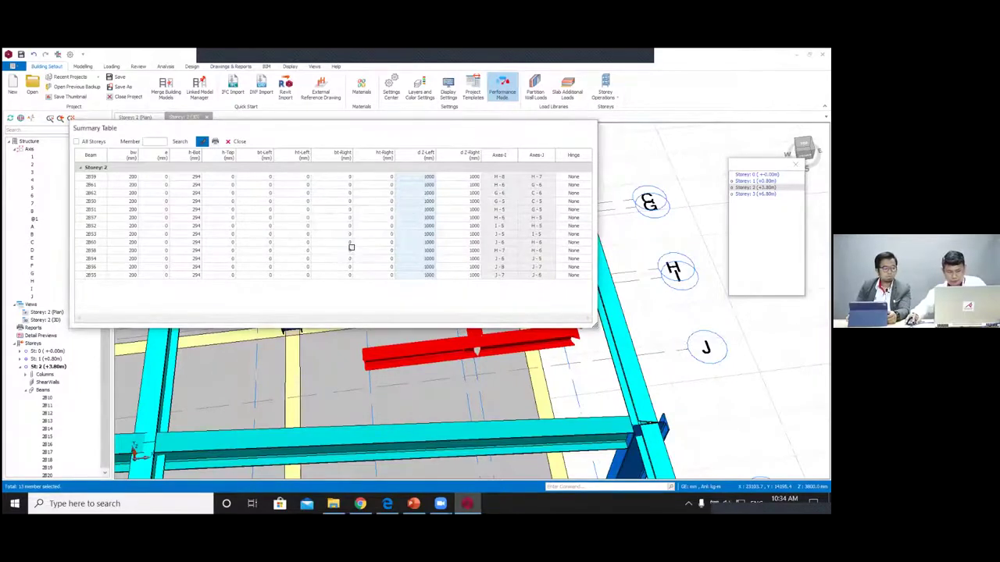
# Step: Set d Z-Right to 0 mm for all the selected beams in the summary table and close the table
pyautogui.click(471, 156)
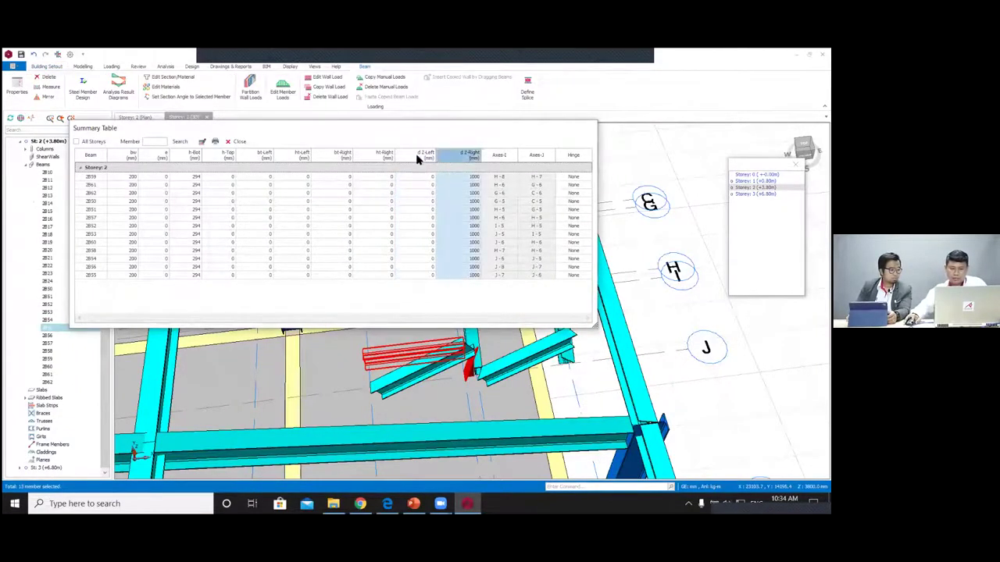
pyautogui.click(202, 142)
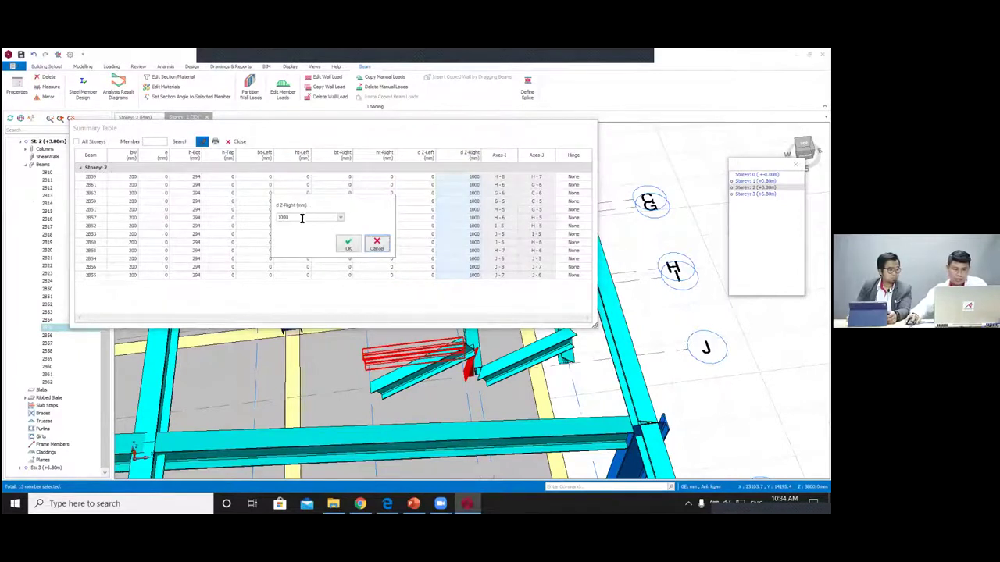
pyautogui.write('0')
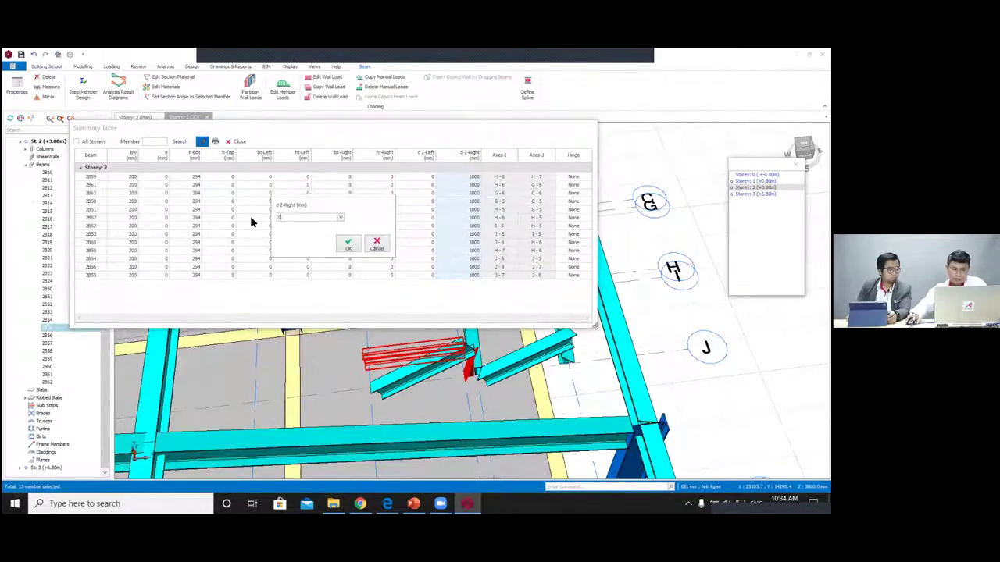
pyautogui.click(348, 244)
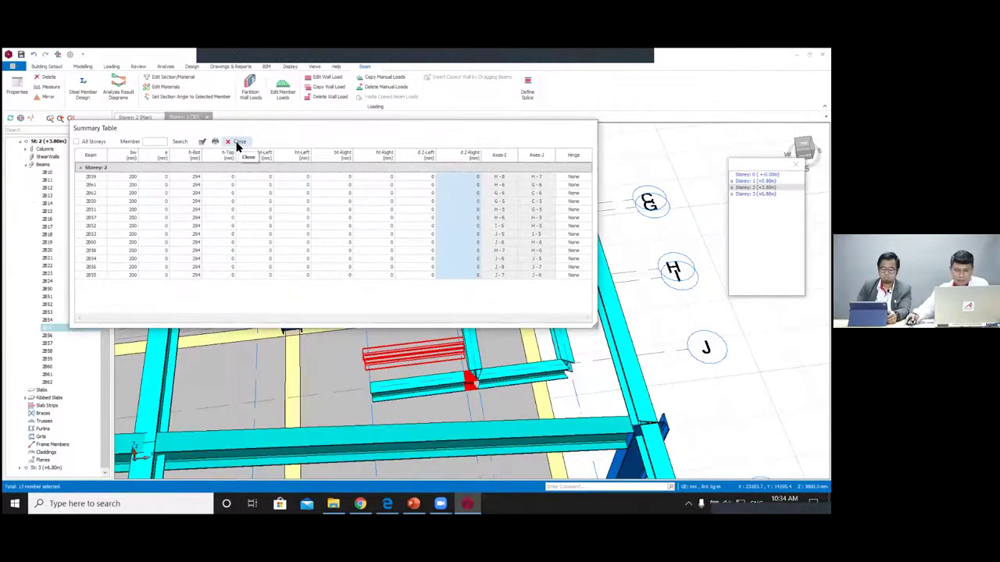
pyautogui.click(234, 142)
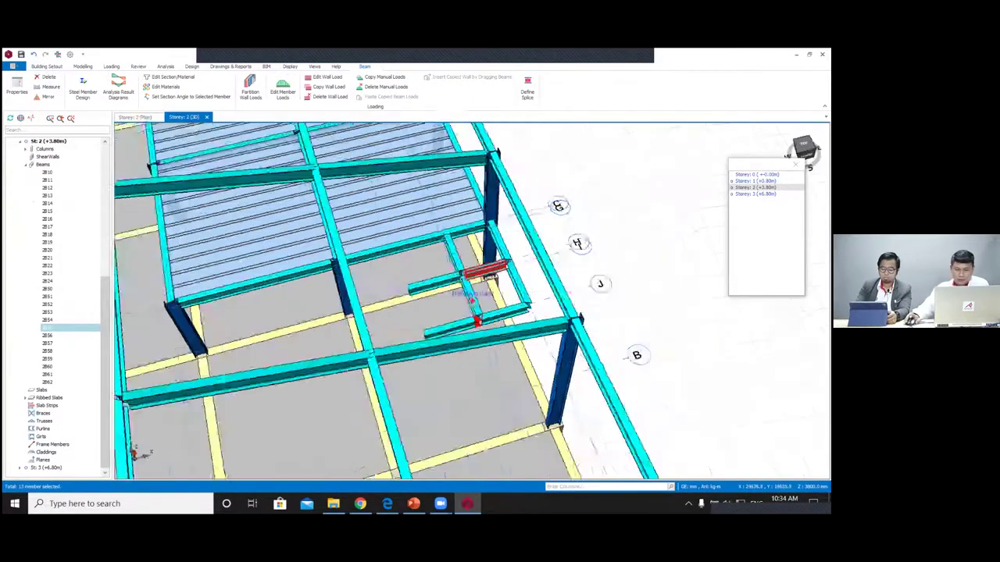
# Step: Select only the axis 5 and axis 6 beams between G and H and set their d Z-Left to -1500 mm
pyautogui.moveTo(441, 266); pyautogui.dragTo(463, 270, button='middle')
pyautogui.scroll(5, 422, 274)
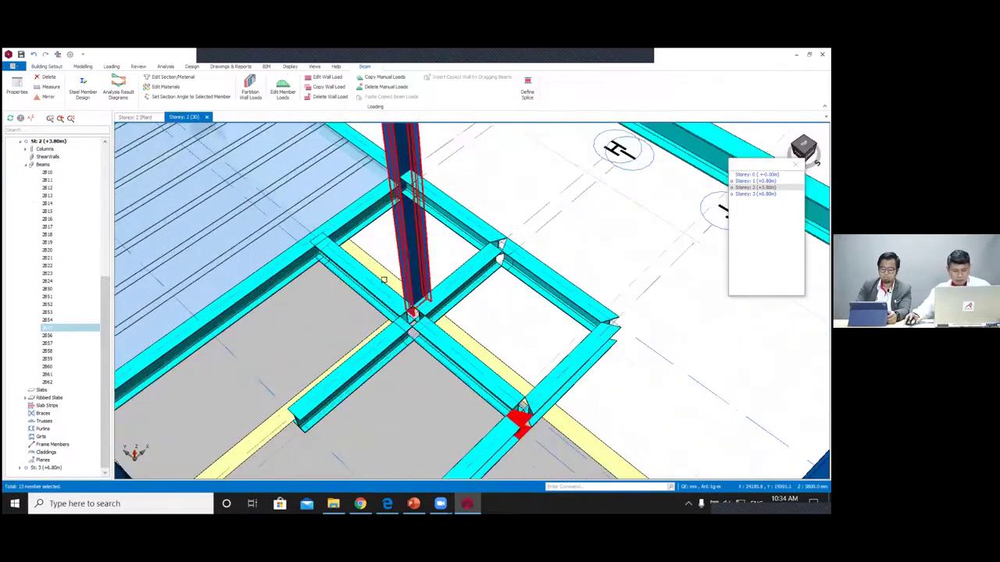
pyautogui.press('Escape')
pyautogui.click(378, 289)
pyautogui.keyDown('ctrl'); pyautogui.click(471, 232); pyautogui.keyUp('ctrl')
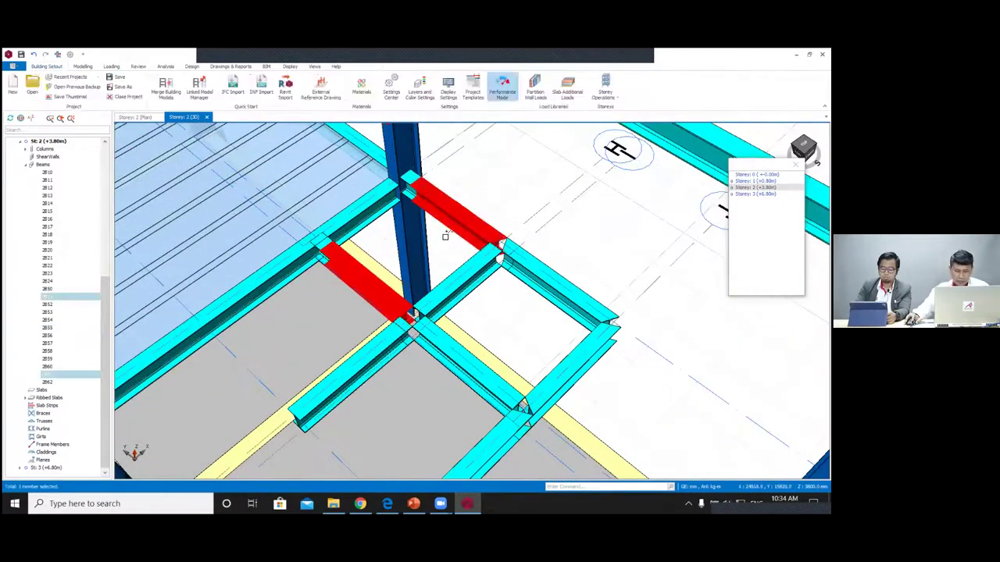
pyautogui.rightClick(471, 232)
pyautogui.click(502, 221)
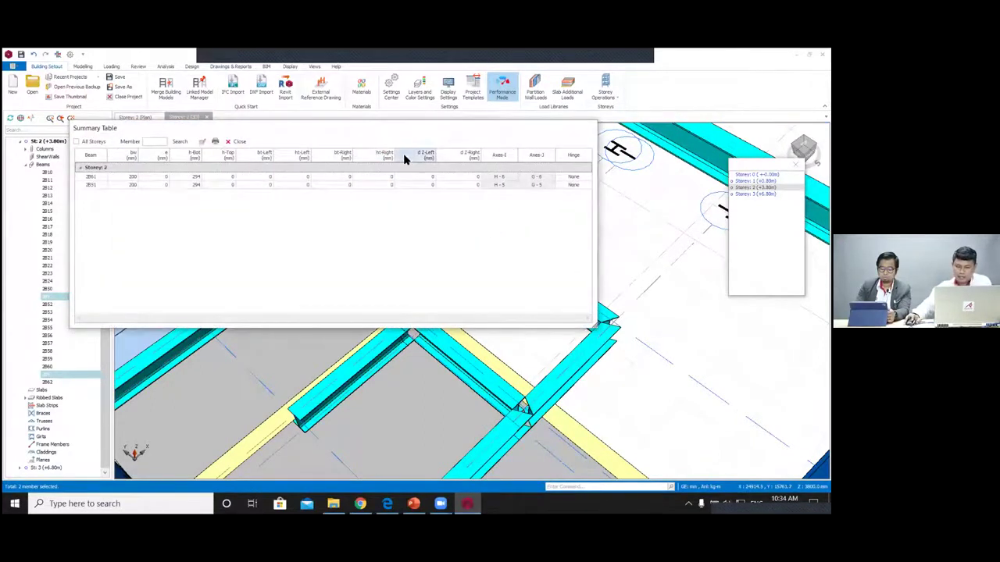
pyautogui.click(418, 155)
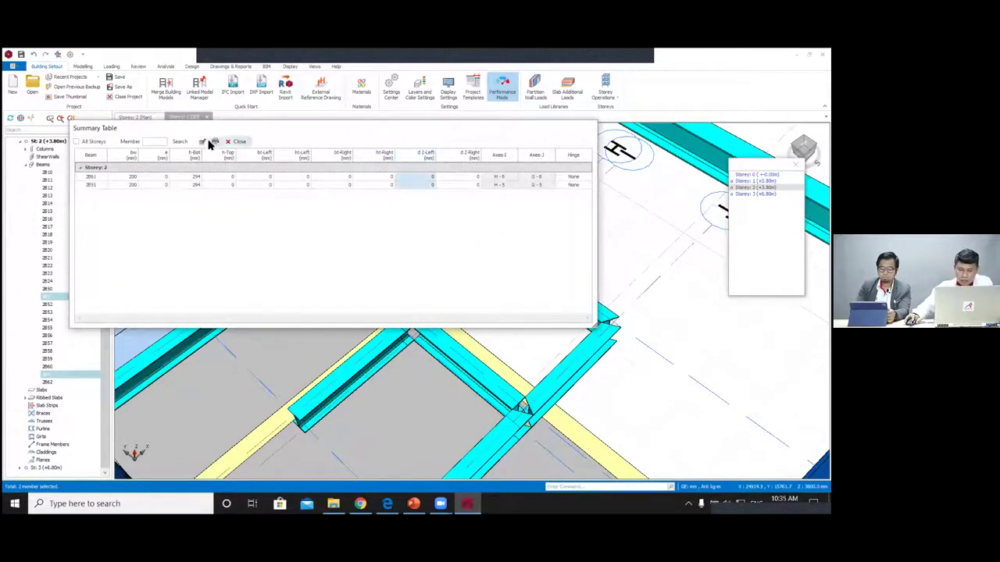
pyautogui.click(201, 143)
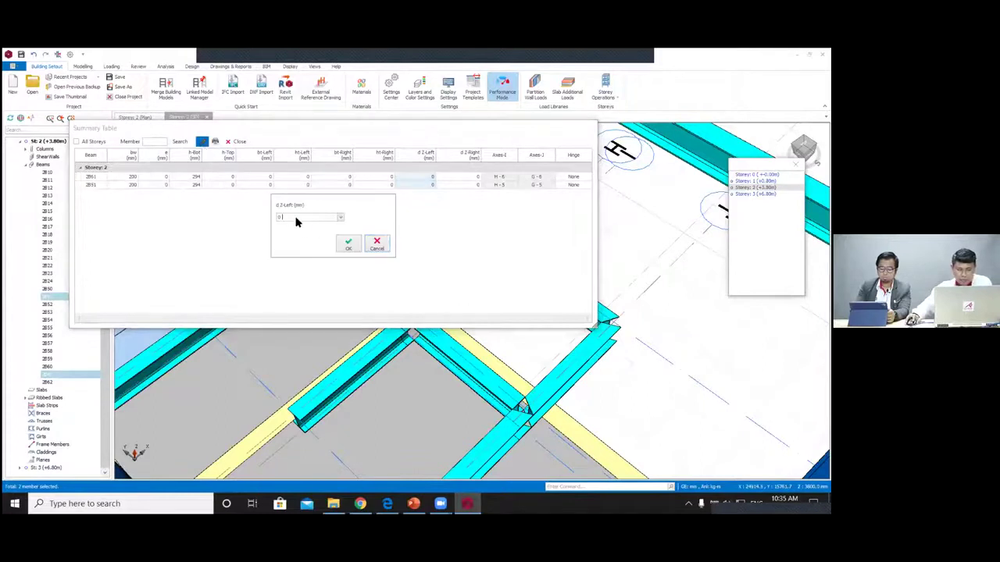
pyautogui.write('-1,500')
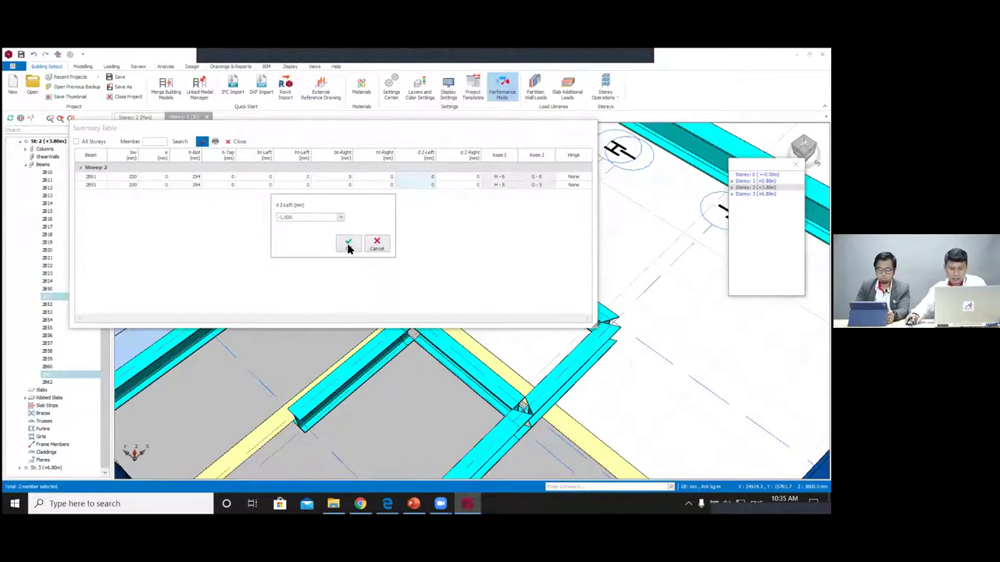
pyautogui.click(349, 245)
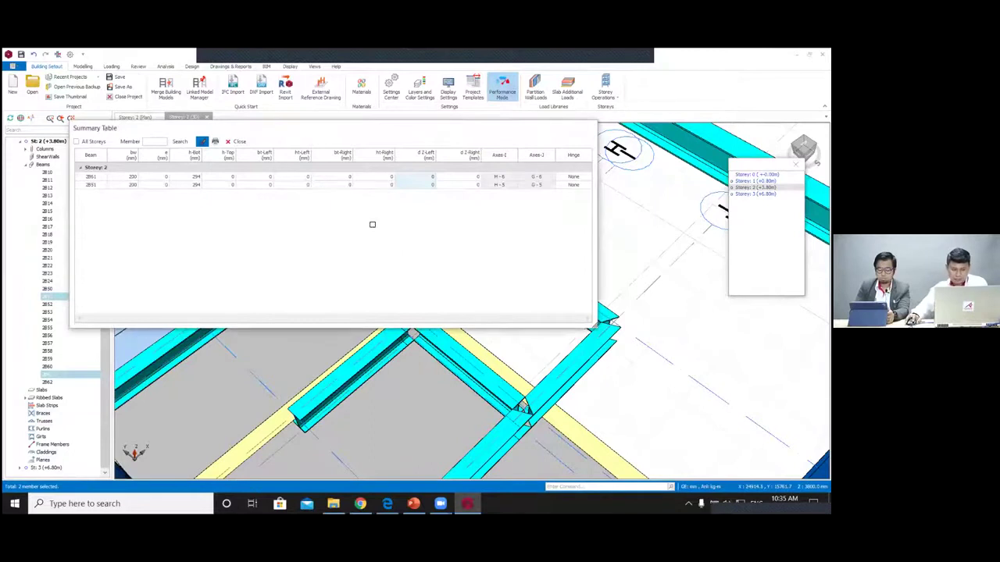
pyautogui.click(243, 141)
# Step: Select the axis 5 beam between G and H together with the seven beams of the square frame between axes H and J
pyautogui.scroll(-2, 410, 184)
pyautogui.moveTo(453, 258); pyautogui.dragTo(460, 266, button='middle')
pyautogui.moveTo(472, 301); pyautogui.dragTo(470, 238, button='middle')
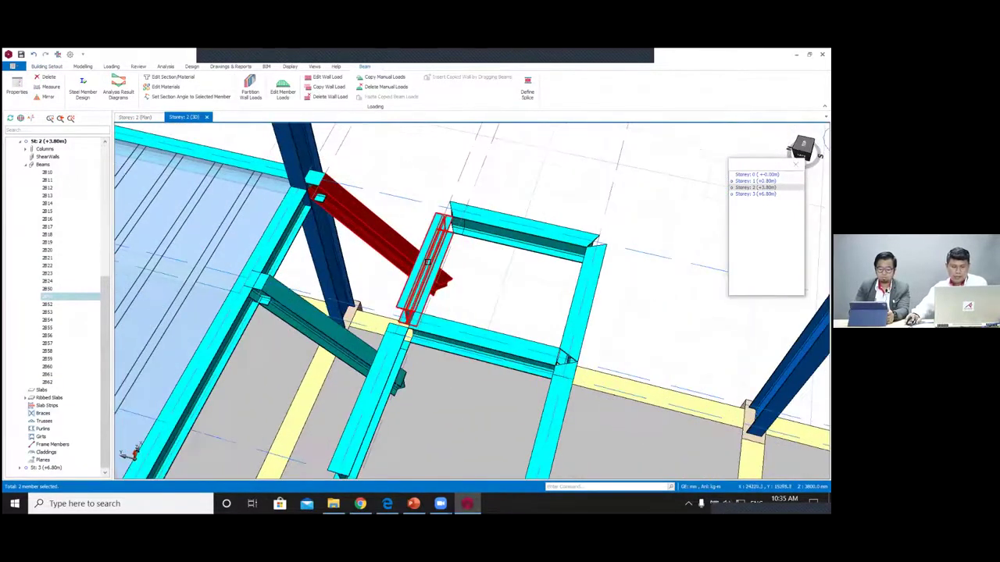
pyautogui.keyDown('ctrl'); pyautogui.click(482, 229); pyautogui.keyUp('ctrl')
pyautogui.keyDown('ctrl'); pyautogui.click(459, 329); pyautogui.keyUp('ctrl')
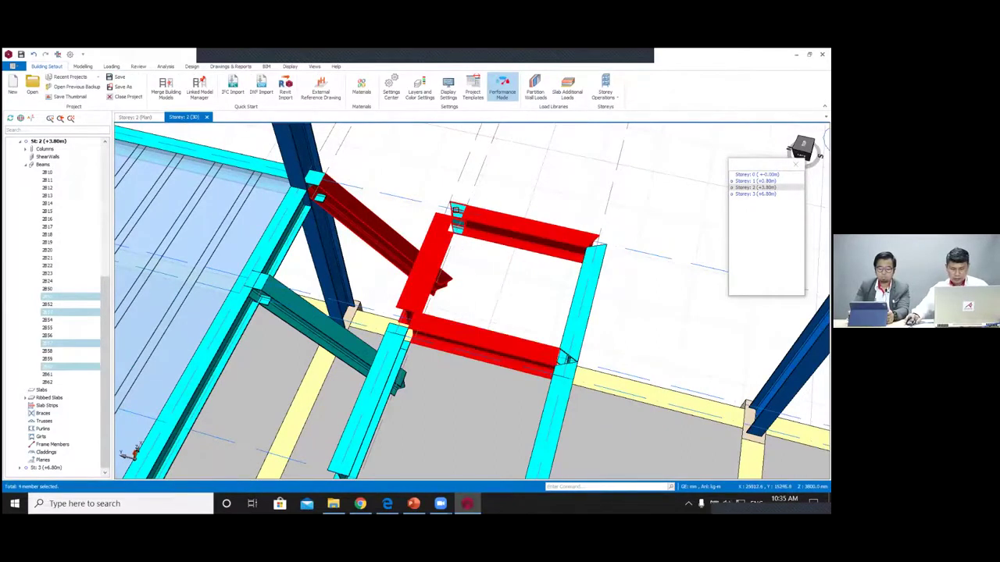
pyautogui.keyDown('ctrl'); pyautogui.click(456, 210); pyautogui.keyUp('ctrl')
pyautogui.scroll(3, 409, 338)
pyautogui.keyDown('ctrl'); pyautogui.click(391, 328); pyautogui.keyUp('ctrl')
pyautogui.scroll(-1, 442, 320)
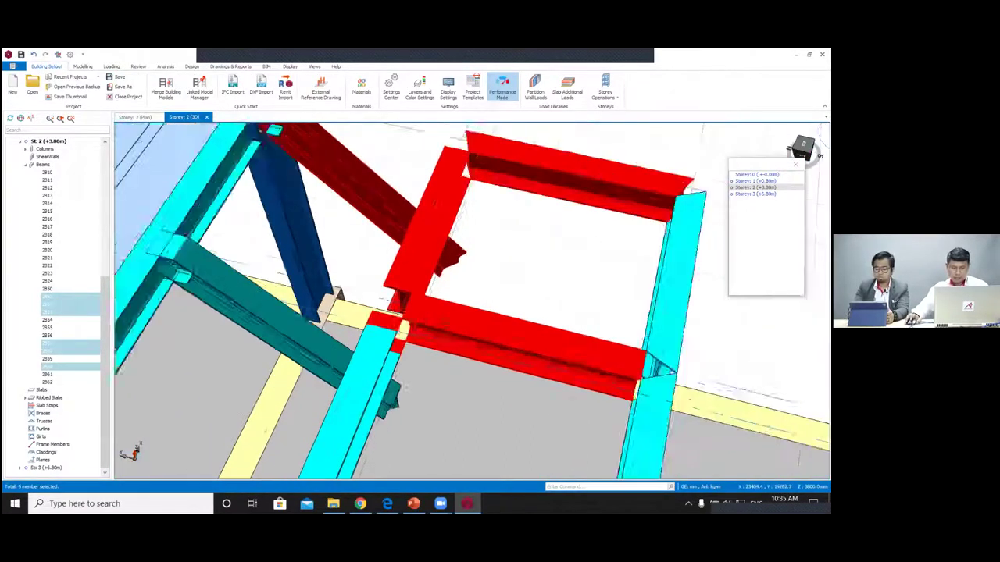
pyautogui.scroll(-2, 584, 319)
pyautogui.keyDown('ctrl'); pyautogui.click(592, 270); pyautogui.keyUp('ctrl')
pyautogui.scroll(2, 611, 250)
pyautogui.scroll(-2, 612, 250)
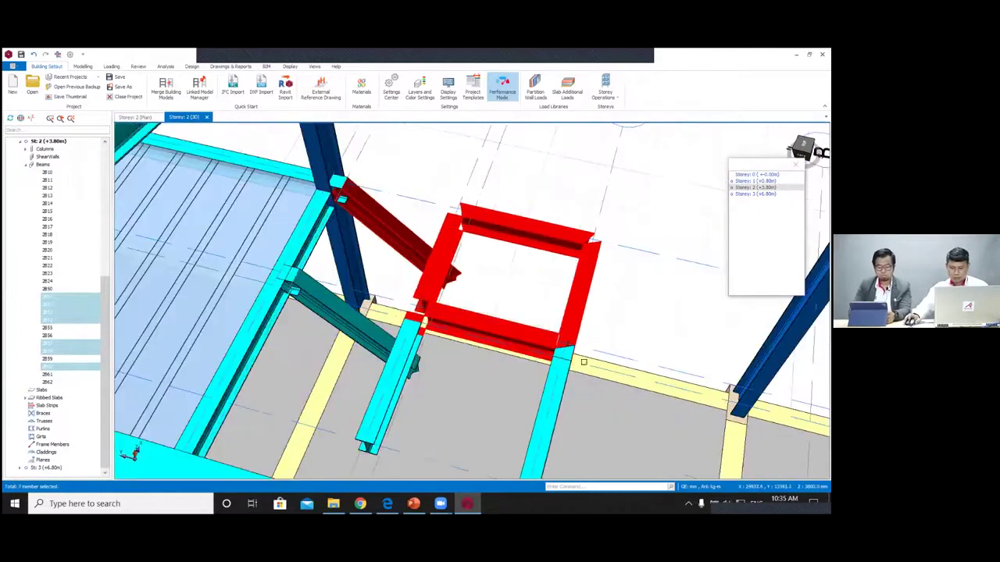
pyautogui.scroll(3, 578, 361)
pyautogui.scroll(-1, 567, 362)
pyautogui.keyDown('ctrl'); pyautogui.click(548, 352); pyautogui.keyUp('ctrl')
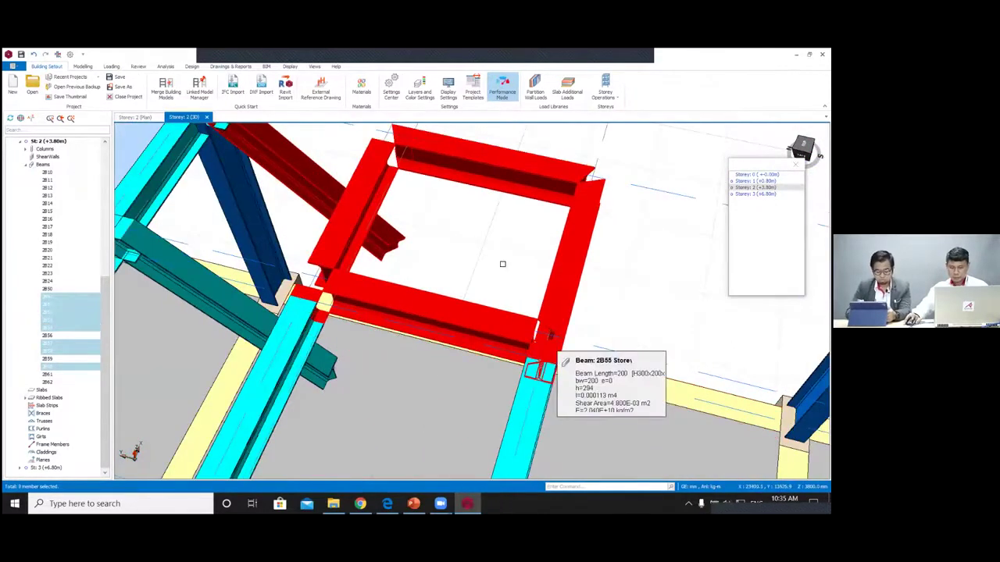
pyautogui.keyDown('shift'); pyautogui.moveTo(498, 237); pyautogui.dragTo(493, 246, button='middle'); pyautogui.keyUp('shift')
pyautogui.scroll(-2, 493, 245)
# Step: Open the summary table for the selected beams and set d Z-Left to -1500 mm for all of them
pyautogui.rightClick(496, 211)
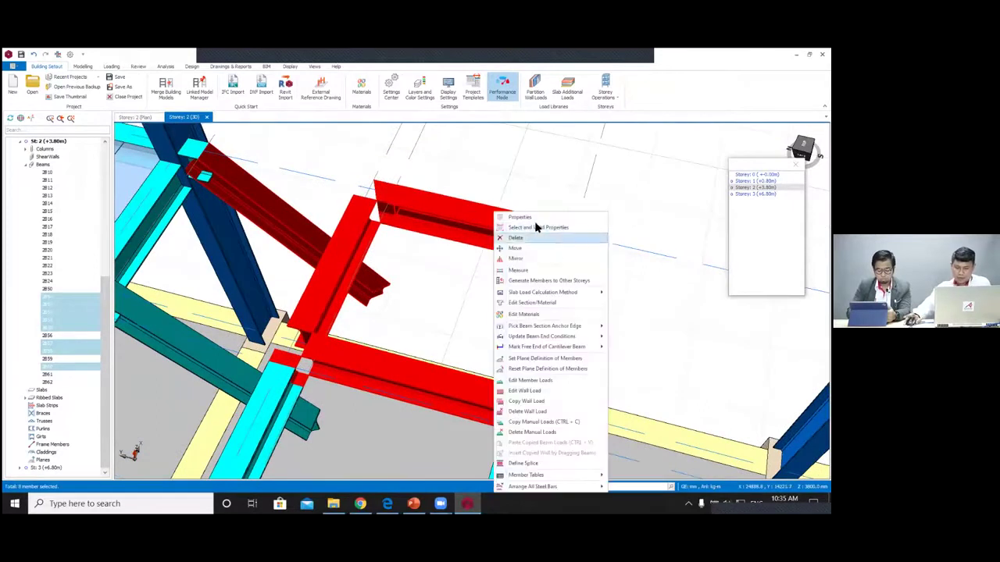
pyautogui.click(523, 215)
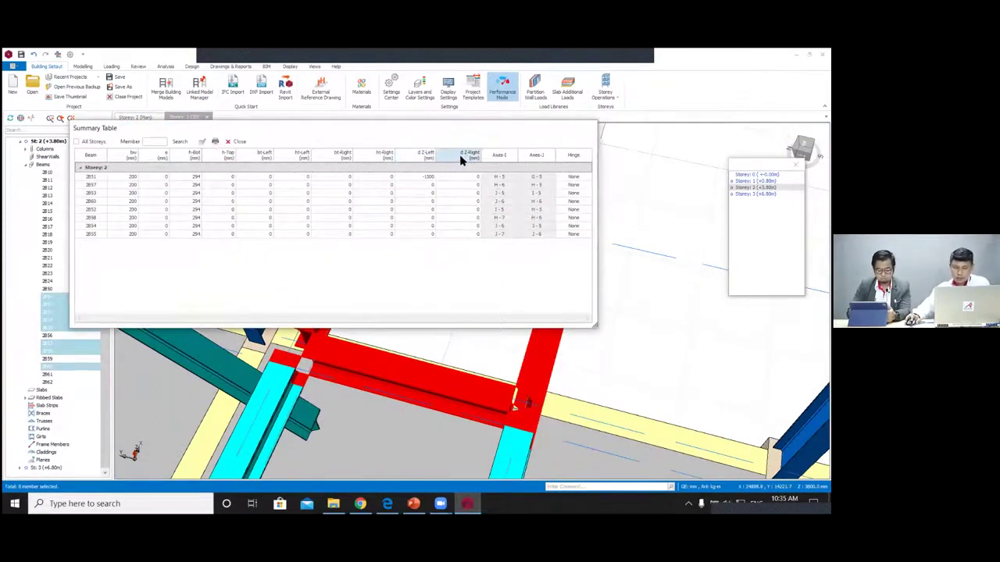
pyautogui.click(418, 156)
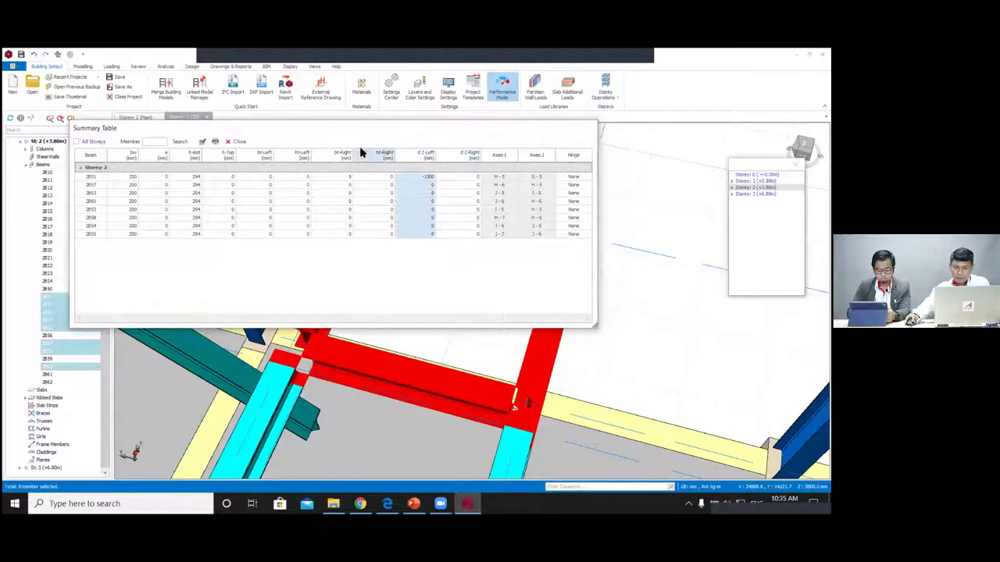
pyautogui.click(202, 141)
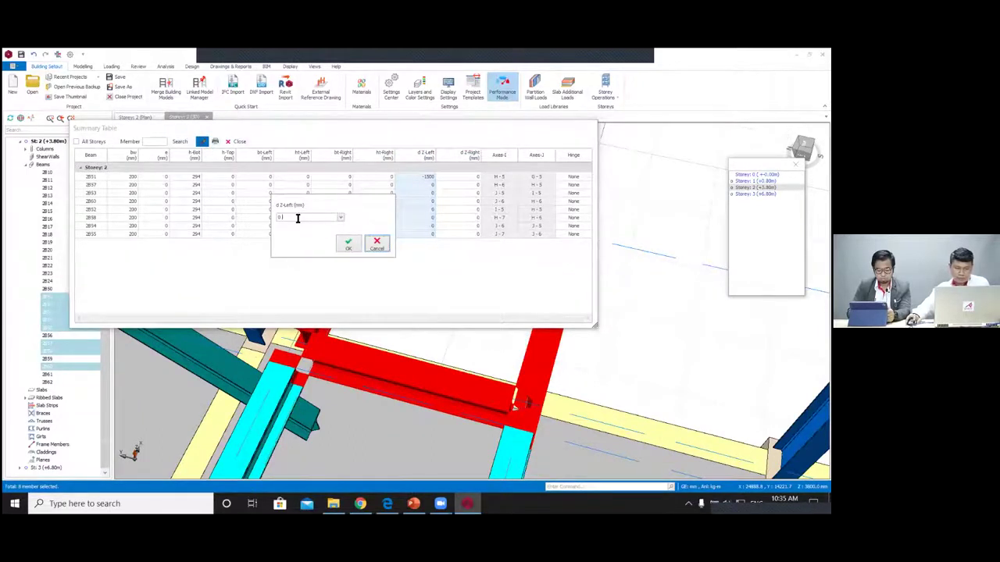
pyautogui.write('-15')
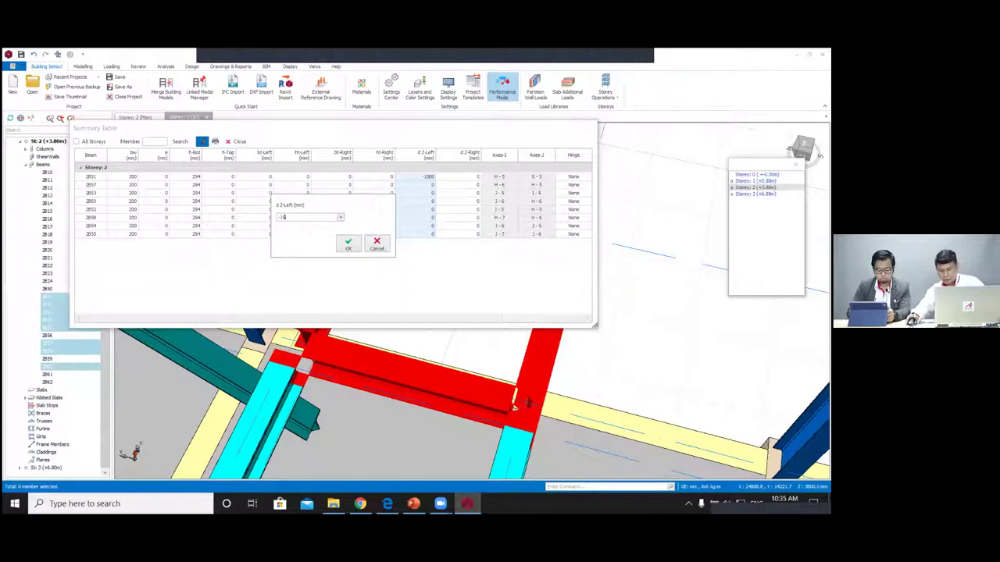
pyautogui.write('00')
pyautogui.click(348, 244)
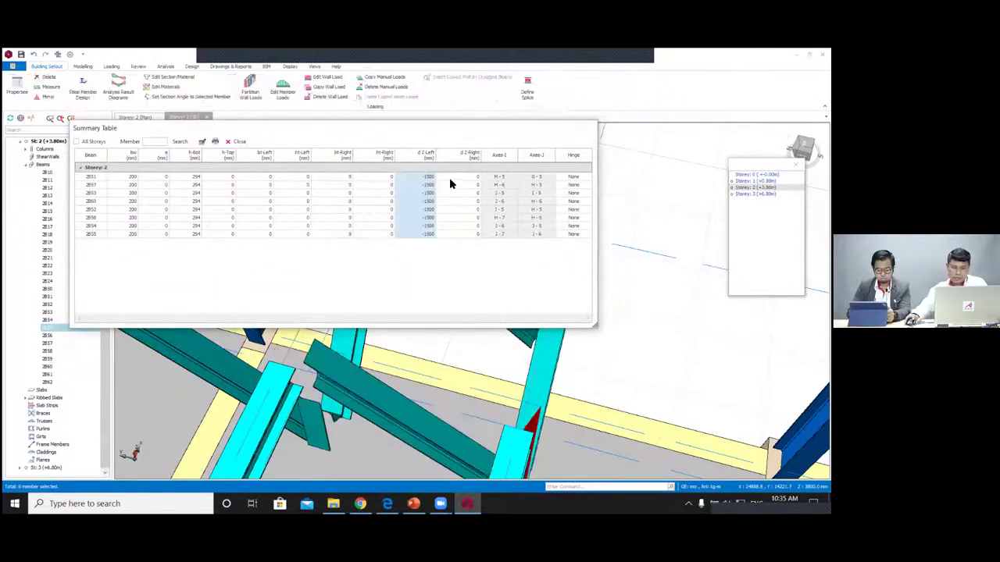
# Step: Set d Z-Right to -1500 mm for all the listed beams and close the summary table
pyautogui.click(468, 154)
pyautogui.click(202, 142)
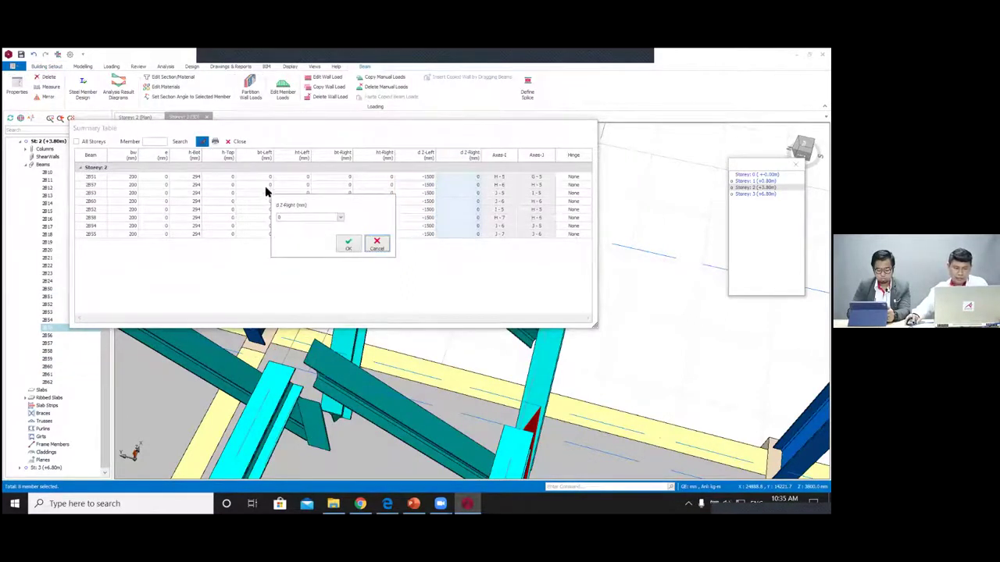
pyautogui.doubleClick(279, 217)
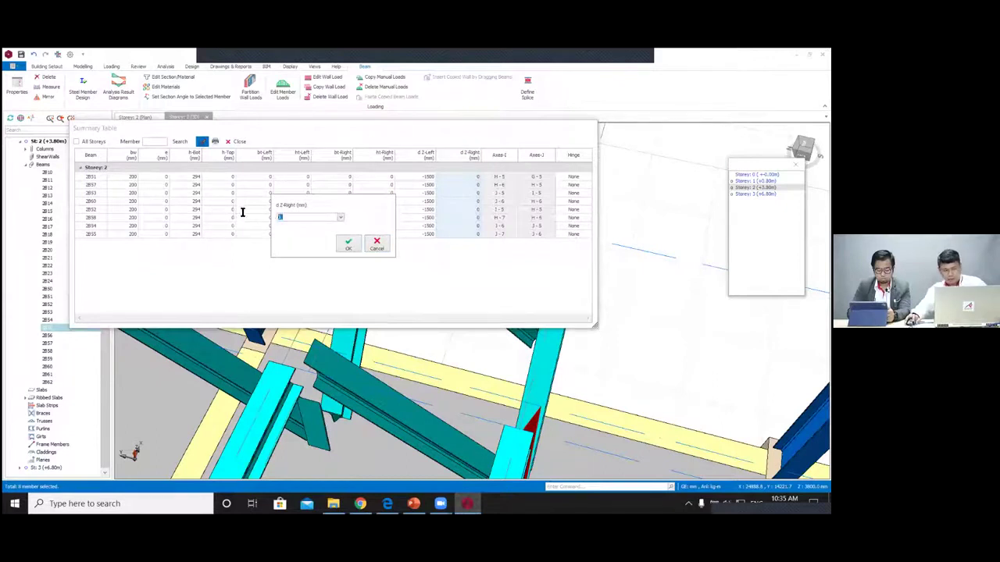
pyautogui.write('-15')
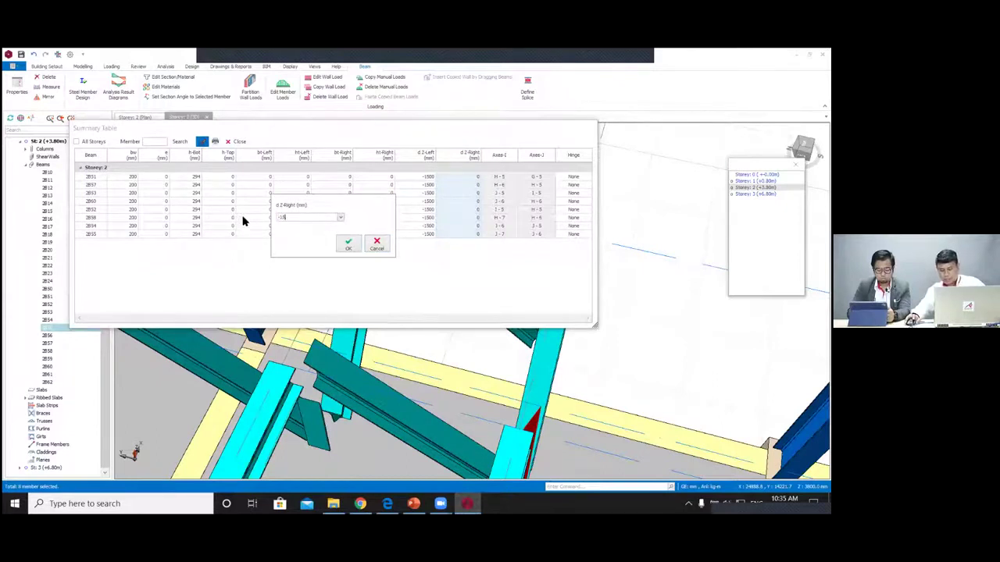
pyautogui.write('00')
pyautogui.click(349, 244)
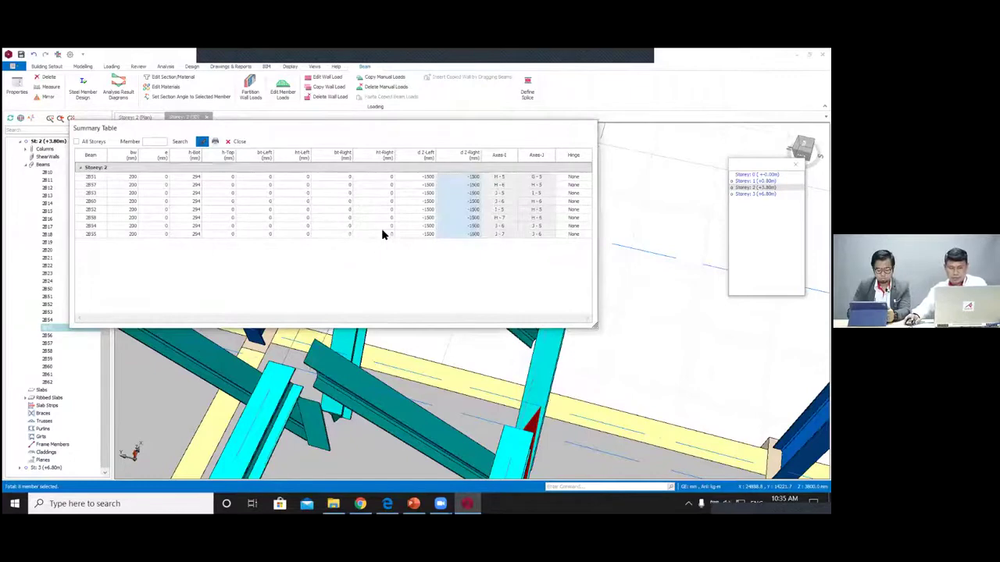
pyautogui.click(241, 139)
# Step: Set delZ-J to 0 mm in the 3D properties of the axis 5 beam between G and H
pyautogui.scroll(-3, 436, 223)
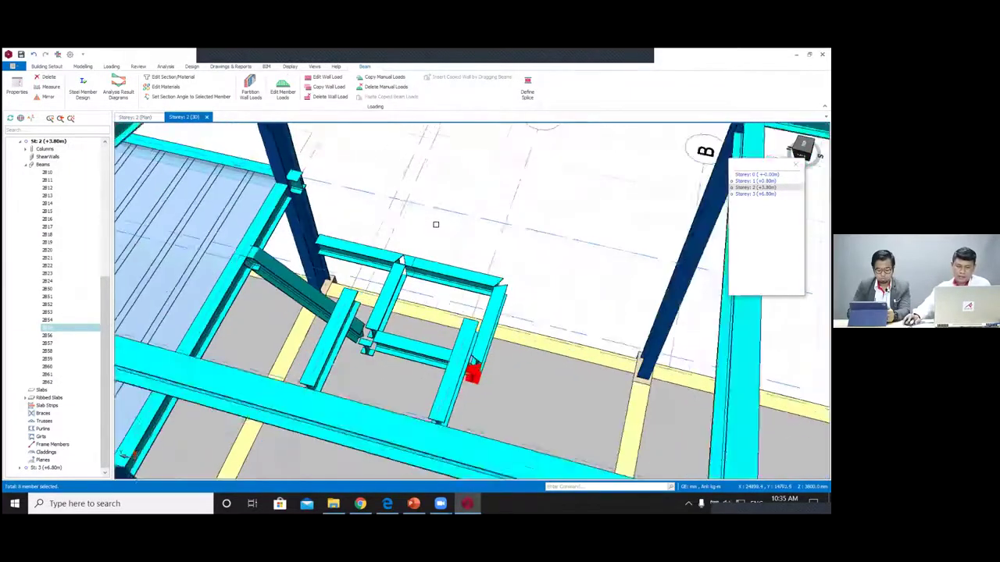
pyautogui.moveTo(495, 288); pyautogui.dragTo(491, 259, button='middle')
pyautogui.moveTo(472, 300); pyautogui.dragTo(531, 255, button='middle')
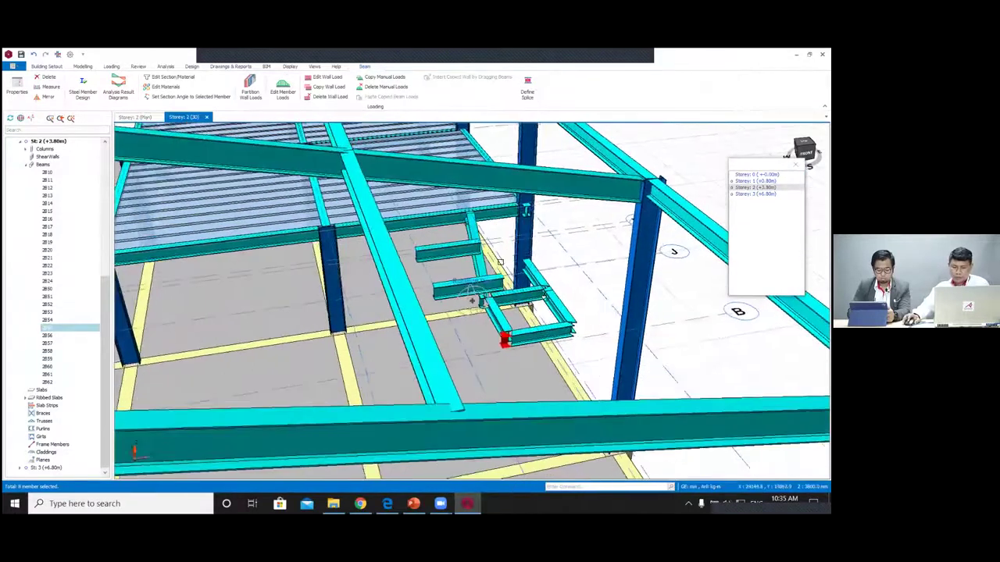
pyautogui.scroll(2, 585, 270)
pyautogui.click(492, 278)
pyautogui.rightClick(489, 228)
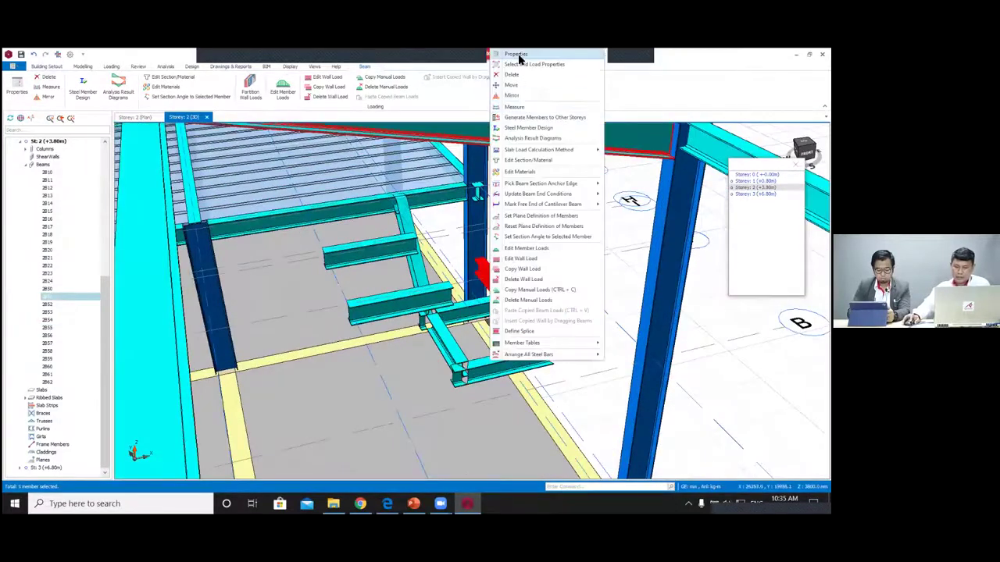
pyautogui.click(517, 54)
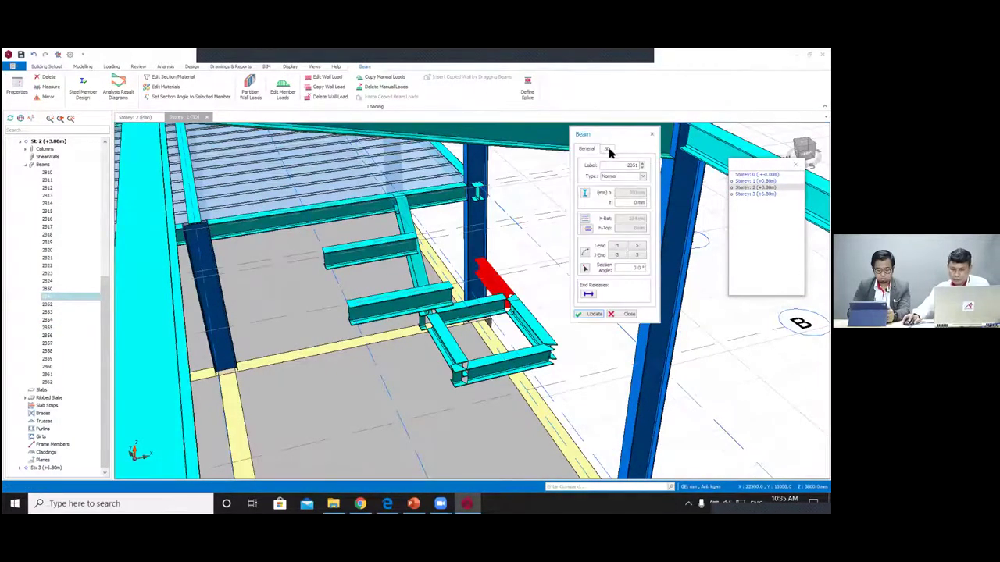
pyautogui.click(608, 149)
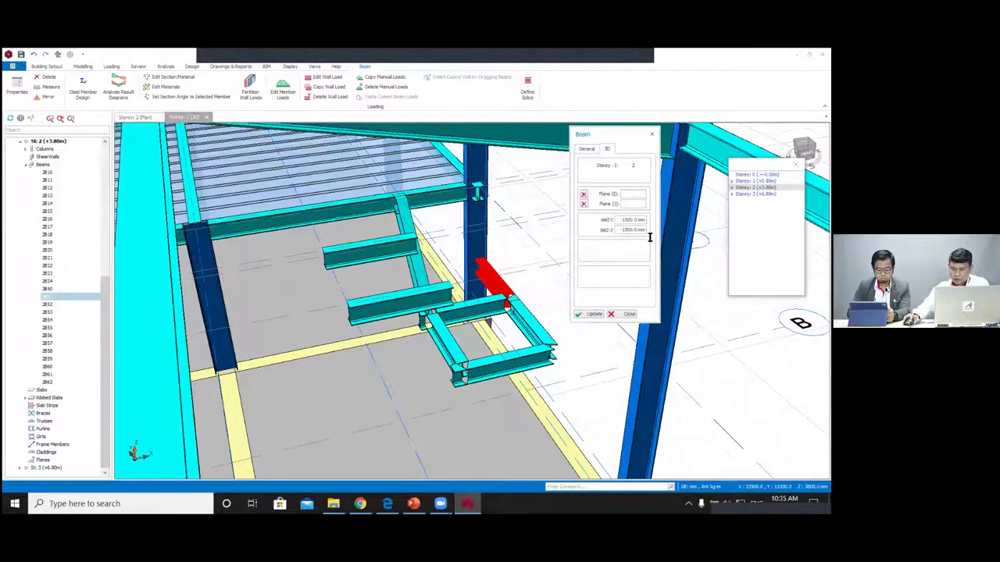
pyautogui.write('0')
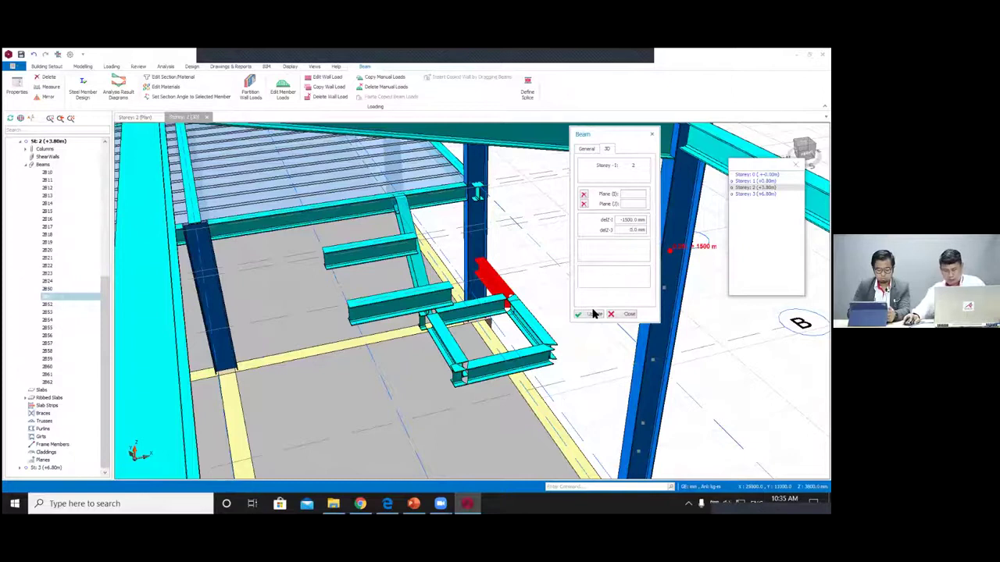
pyautogui.click(592, 315)
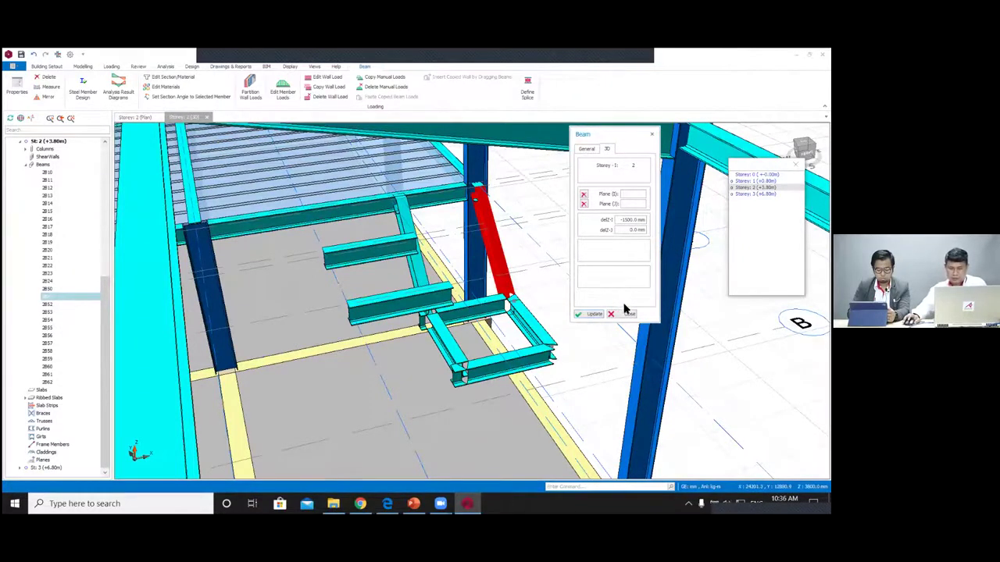
pyautogui.click(625, 314)
# Step: Inspect the lowered frame and the beams beside it between axes G and J in the 3D view
pyautogui.scroll(-1, 459, 312)
pyautogui.moveTo(398, 312); pyautogui.dragTo(467, 313, button='middle')
pyautogui.scroll(1, 466, 313)
pyautogui.scroll(-1, 467, 313)
pyautogui.keyDown('shift'); pyautogui.moveTo(688, 320); pyautogui.dragTo(485, 317, button='middle'); pyautogui.keyUp('shift')
pyautogui.scroll(1, 485, 317)
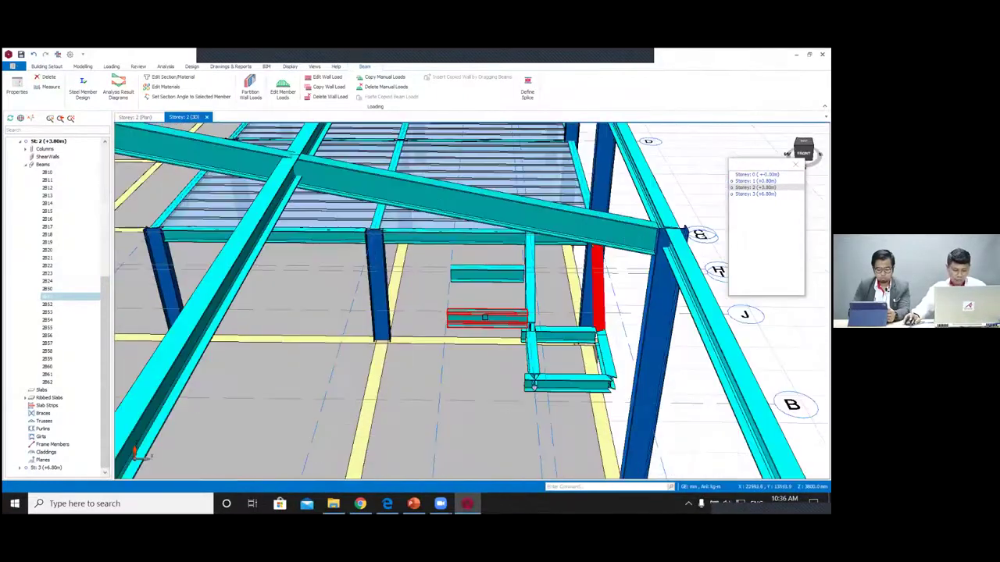
pyautogui.keyDown('ctrl'); pyautogui.click(482, 319); pyautogui.keyUp('ctrl')
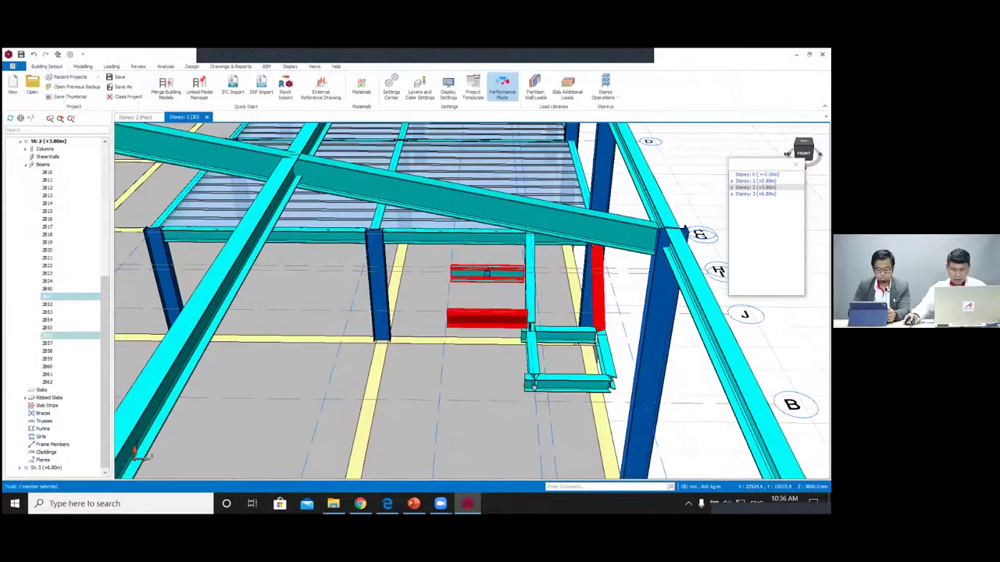
pyautogui.keyDown('ctrl'); pyautogui.click(487, 273); pyautogui.keyUp('ctrl')
pyautogui.moveTo(487, 274); pyautogui.dragTo(492, 274, button='middle')
pyautogui.rightClick(492, 273)
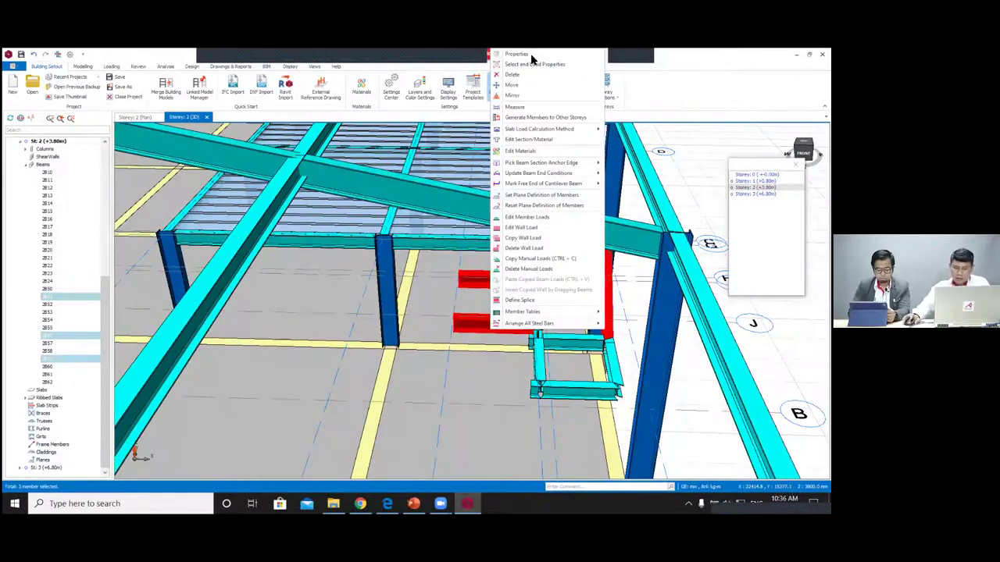
pyautogui.click(537, 54)
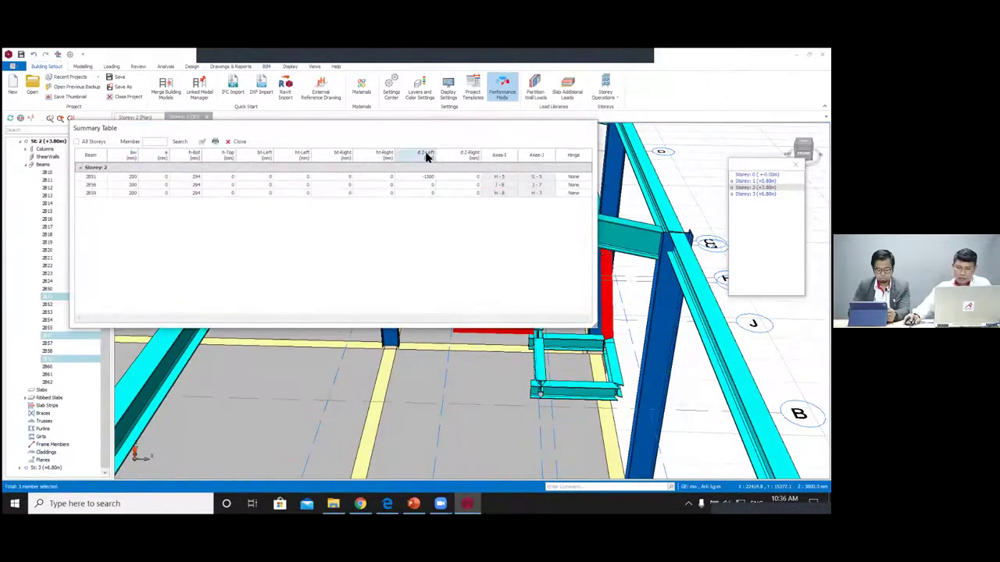
pyautogui.click(427, 156)
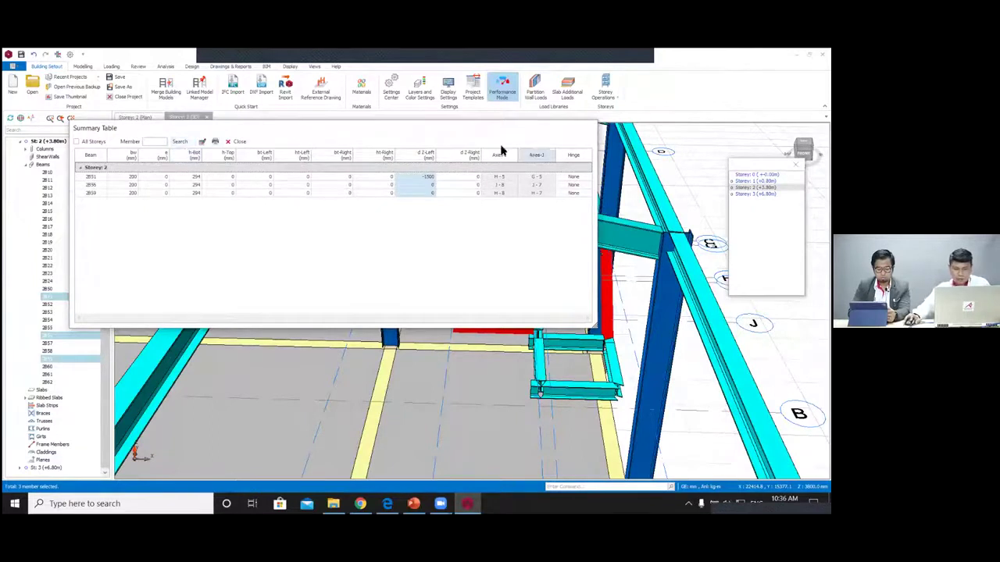
pyautogui.click(236, 142)
pyautogui.scroll(-2, 502, 308)
pyautogui.moveTo(645, 247); pyautogui.dragTo(606, 257, button='middle')
pyautogui.scroll(2, 446, 288)
pyautogui.press('Escape')
# Step: Open the summary table for the two beams between axes 8 and 7 on H and J and set d Z-Left to -1500 mm
pyautogui.moveTo(447, 288); pyautogui.dragTo(449, 288, button='middle')
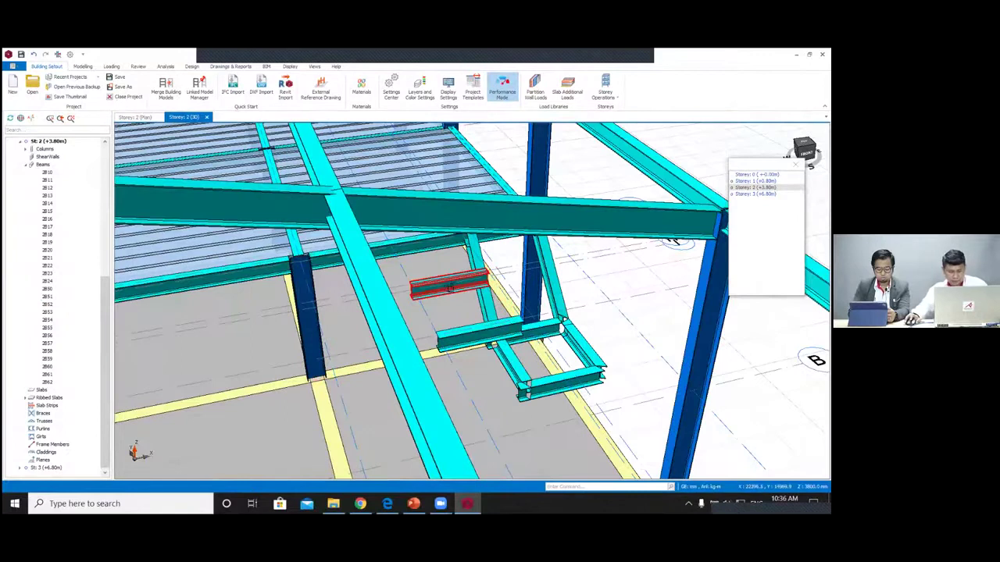
pyautogui.rightClick(473, 335)
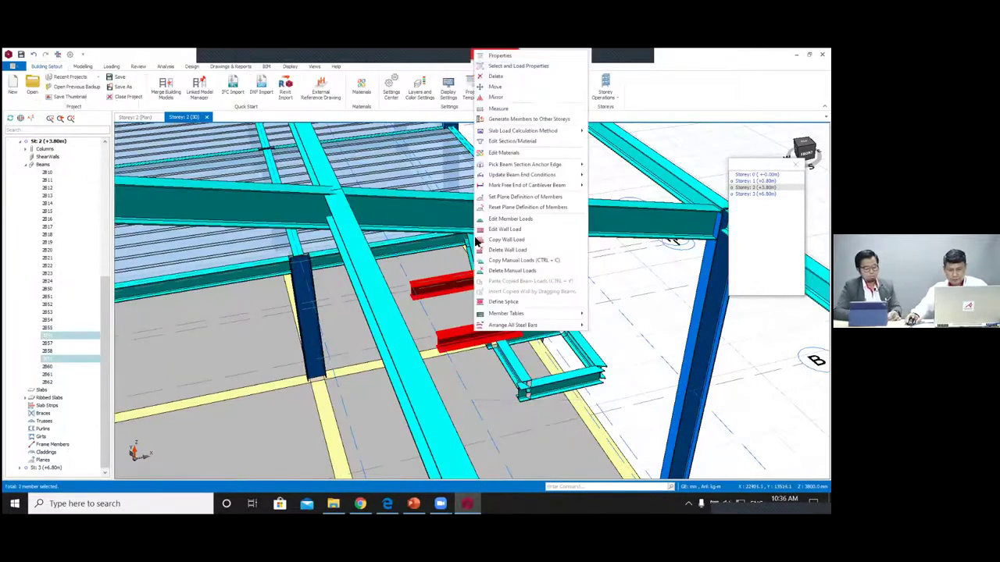
pyautogui.click(505, 59)
pyautogui.click(426, 157)
pyautogui.click(202, 142)
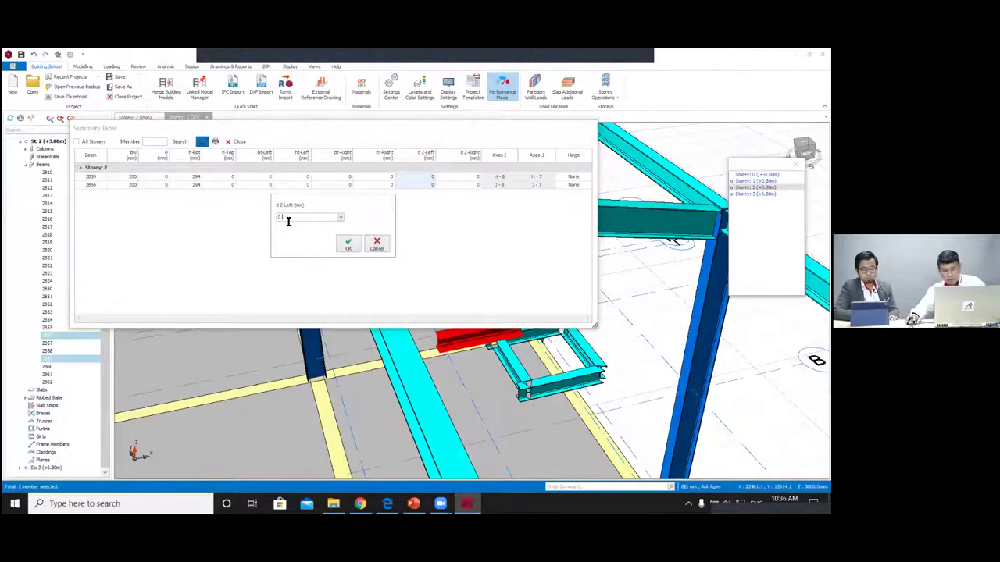
pyautogui.write('-1,500')
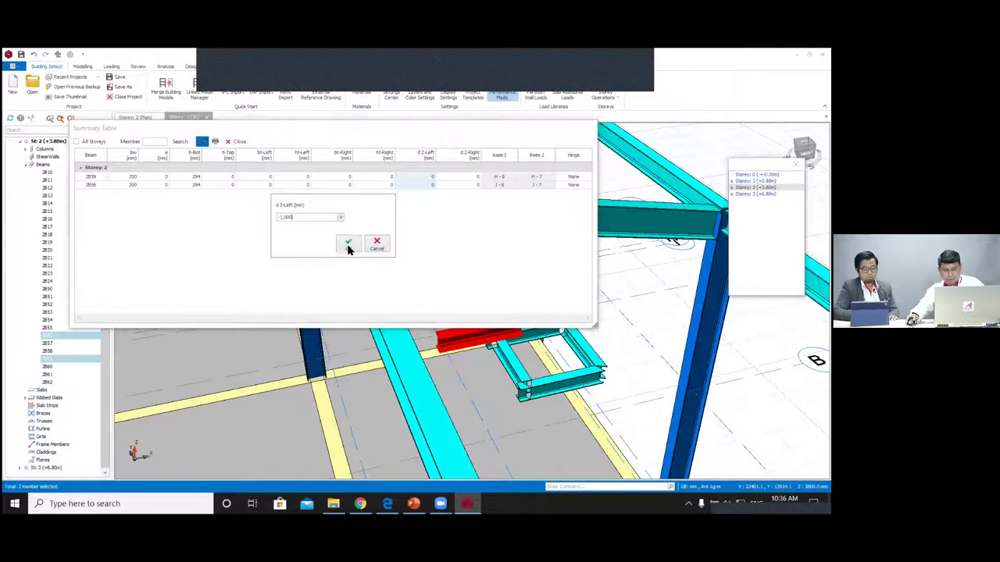
pyautogui.click(349, 244)
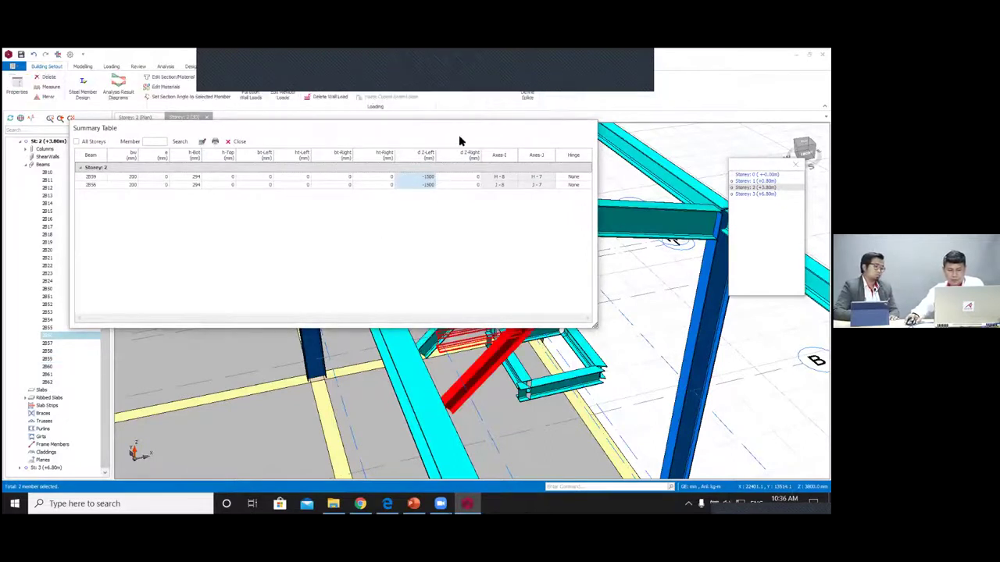
# Step: Set d Z-Left to -3000 mm for both listed beams
pyautogui.click(428, 178)
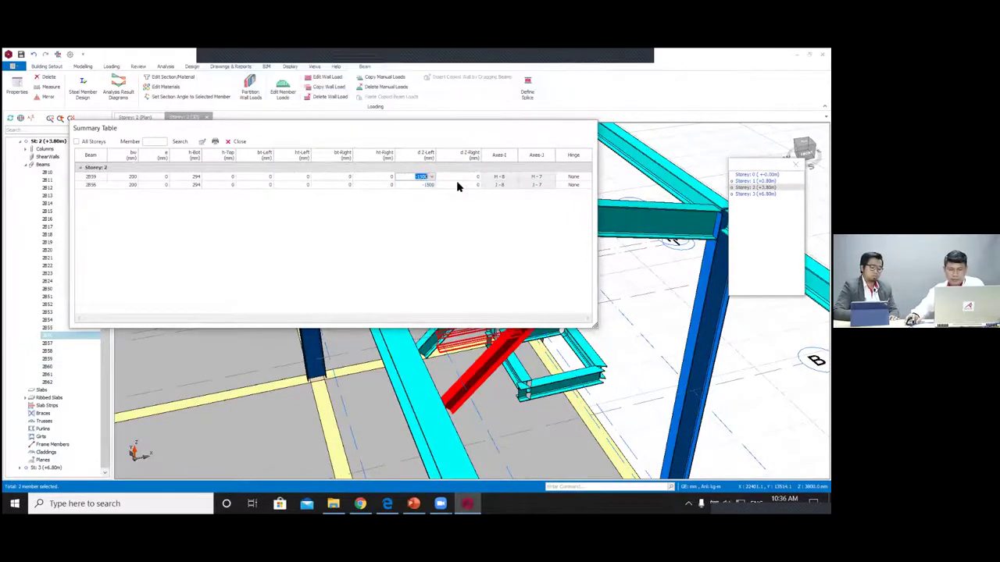
pyautogui.click(419, 153)
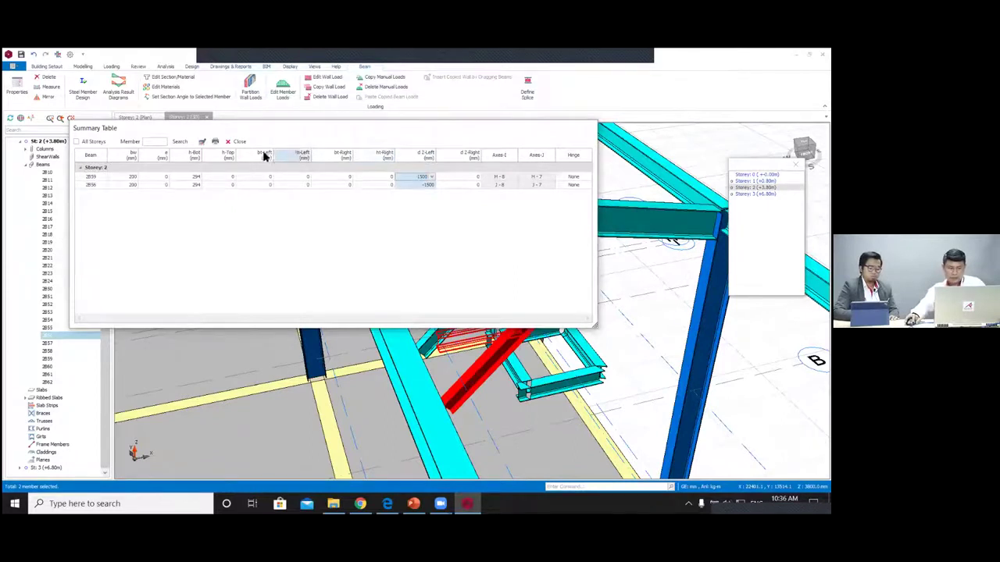
pyautogui.click(202, 141)
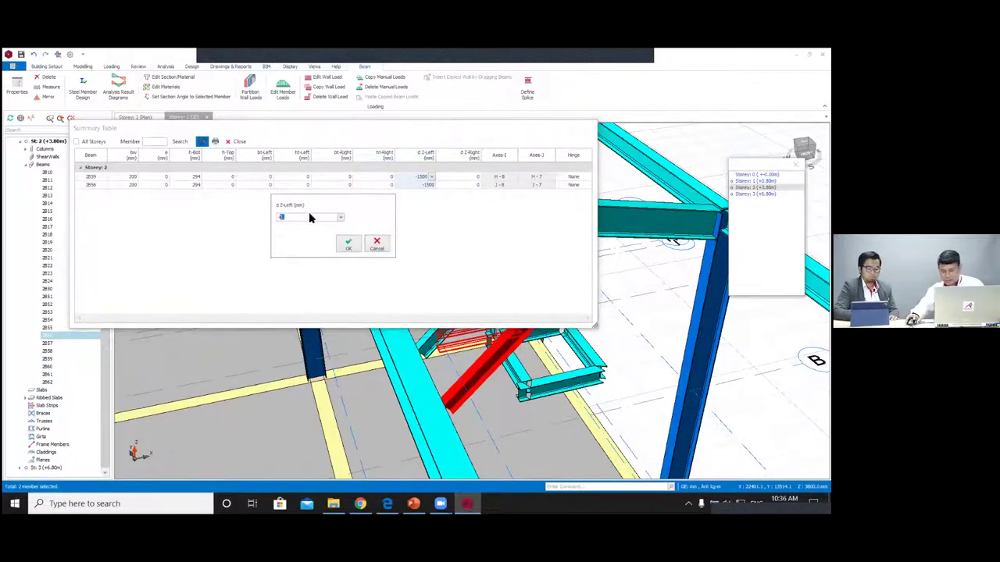
pyautogui.write('-3000')
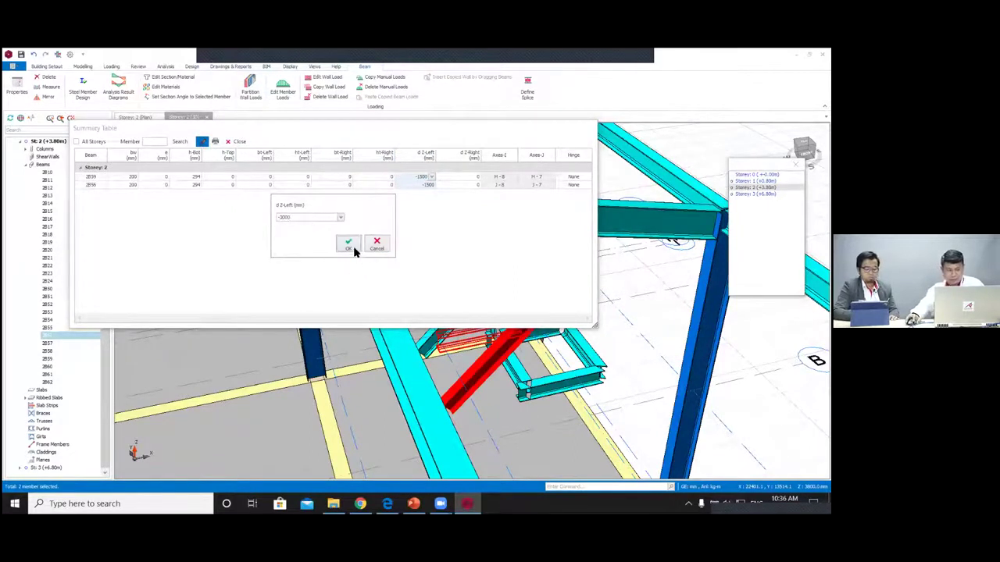
pyautogui.click(349, 245)
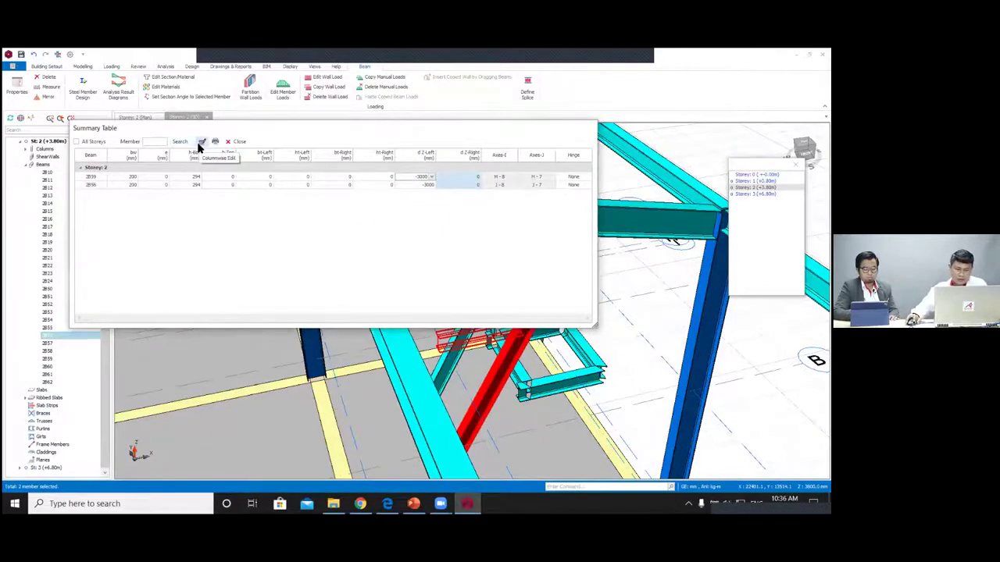
# Step: Set d Z-Right to -1500 mm for both listed beams and close the summary table
pyautogui.click(200, 143)
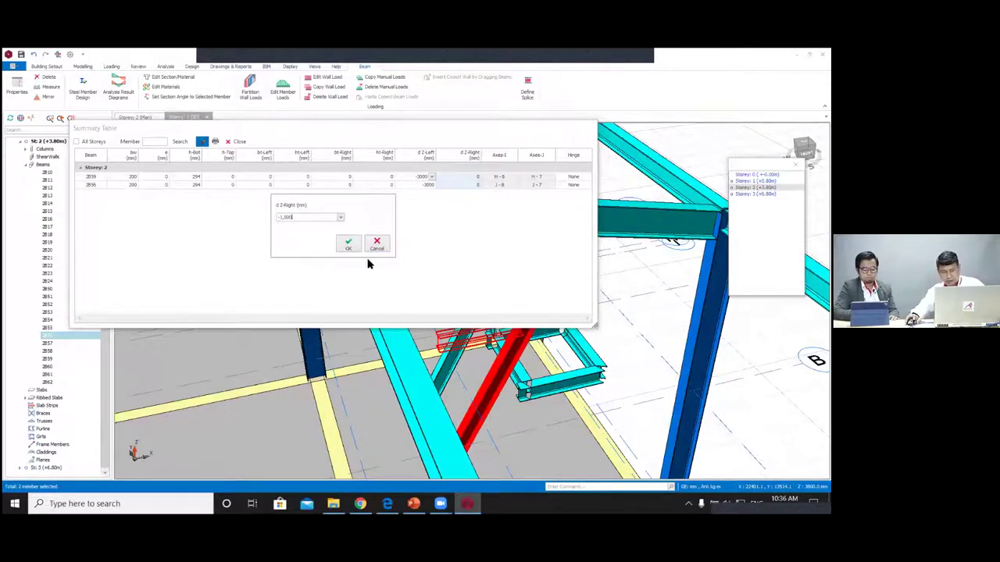
pyautogui.click(348, 244)
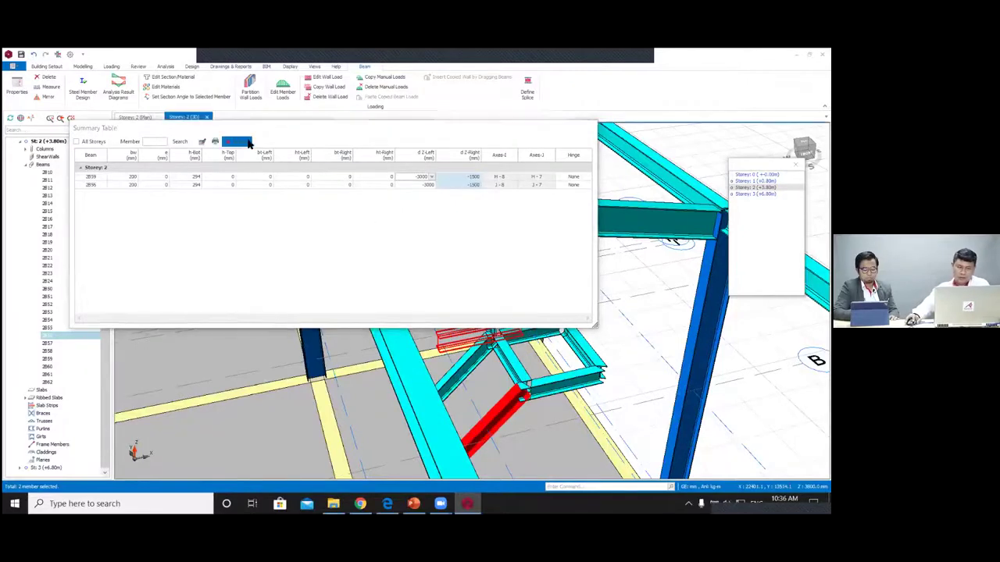
pyautogui.click(248, 142)
pyautogui.scroll(-3, 508, 286)
pyautogui.moveTo(513, 324); pyautogui.dragTo(595, 326, button='middle')
pyautogui.scroll(-2, 595, 326)
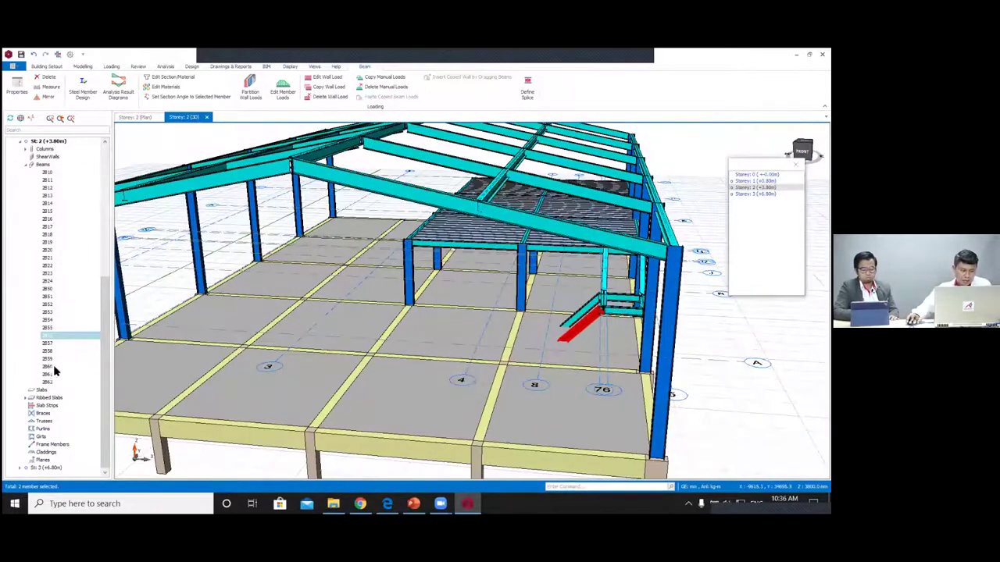
# Step: Switch to the Storey 2 plan view and open the H-section database for a new steel column
pyautogui.scroll(6, 53, 234)
pyautogui.doubleClick(48, 227)
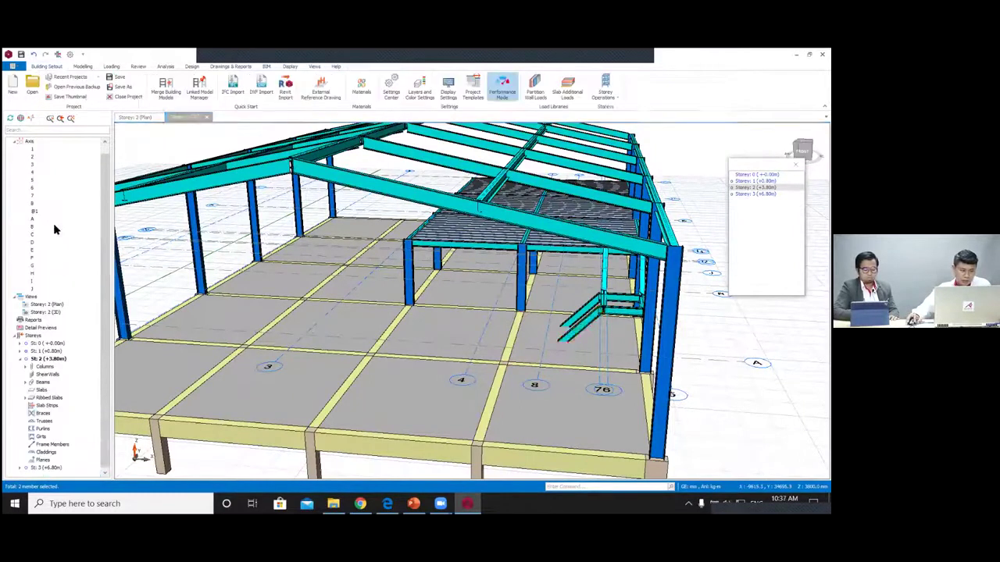
pyautogui.scroll(2, 437, 247)
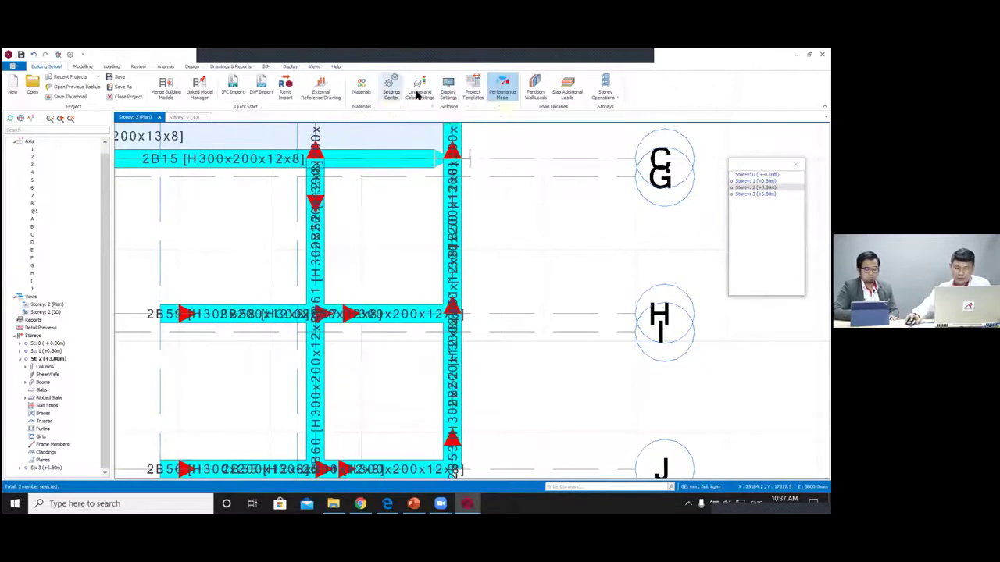
pyautogui.click(114, 67)
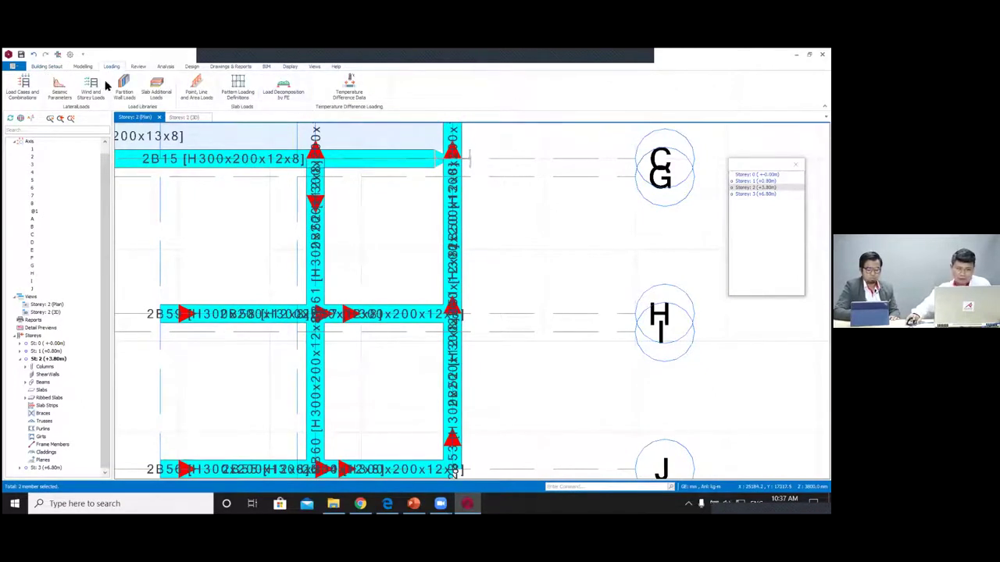
pyautogui.click(81, 67)
pyautogui.click(449, 86)
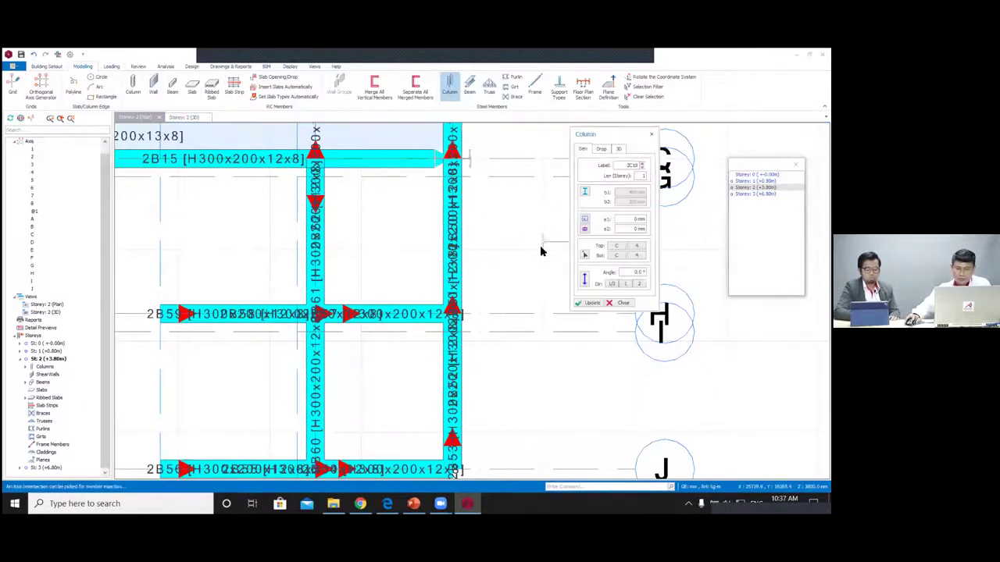
pyautogui.click(585, 191)
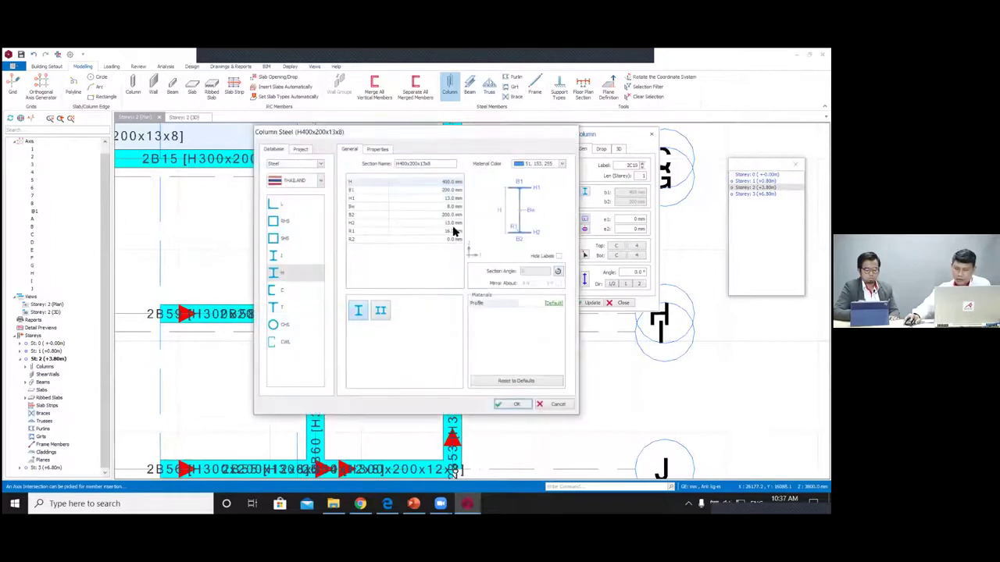
pyautogui.click(272, 270)
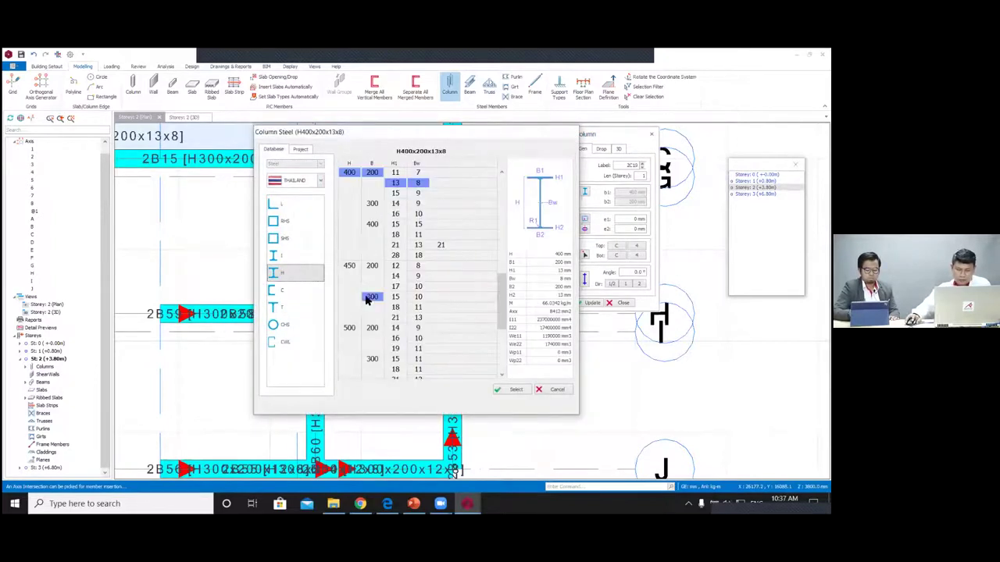
# Step: Assign the H300x300x12x12 section from the Thailand database to the new steel column
pyautogui.scroll(6, 369, 294)
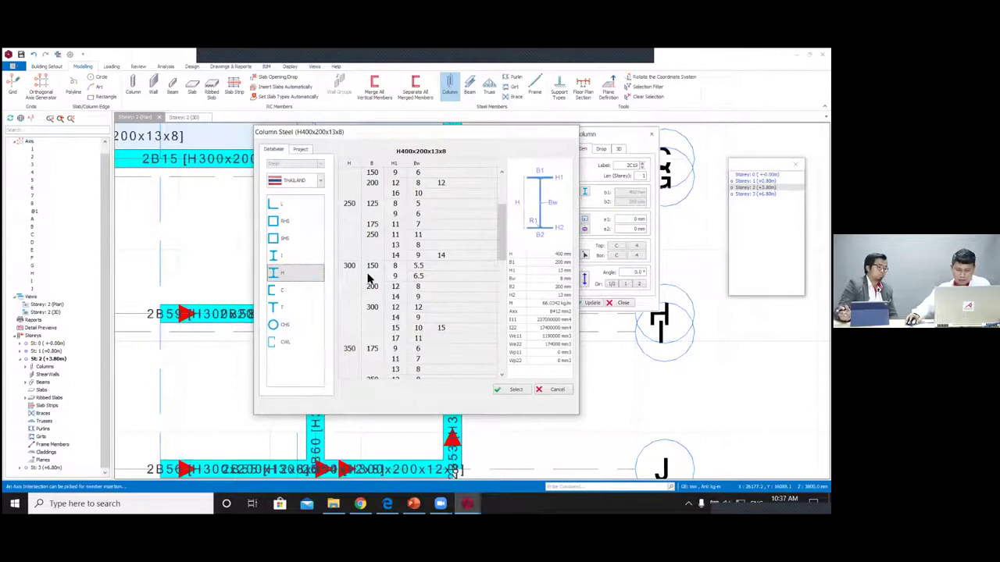
pyautogui.scroll(2, 365, 273)
pyautogui.click(349, 203)
pyautogui.click(373, 234)
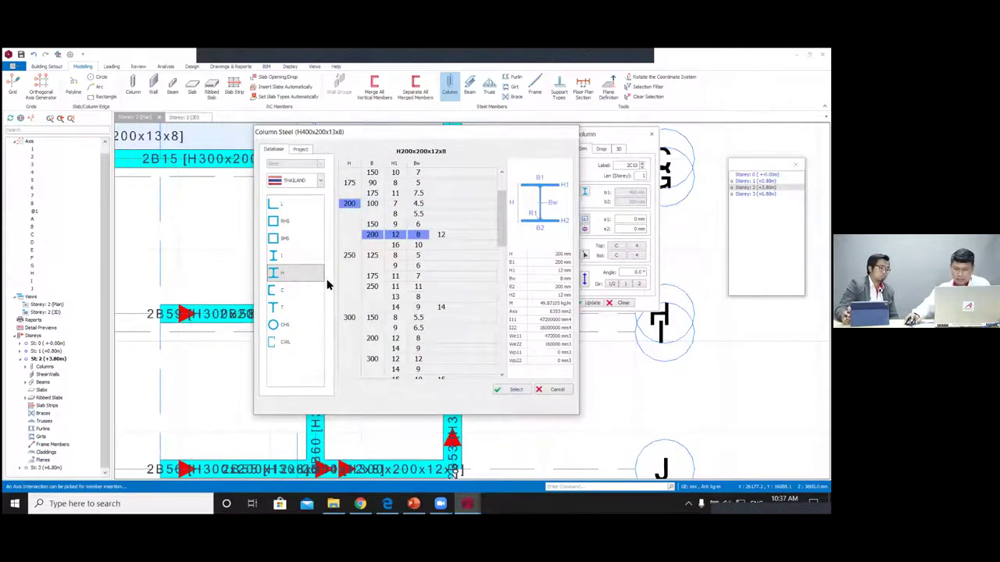
pyautogui.scroll(-4, 344, 289)
pyautogui.click(349, 297)
pyautogui.click(372, 296)
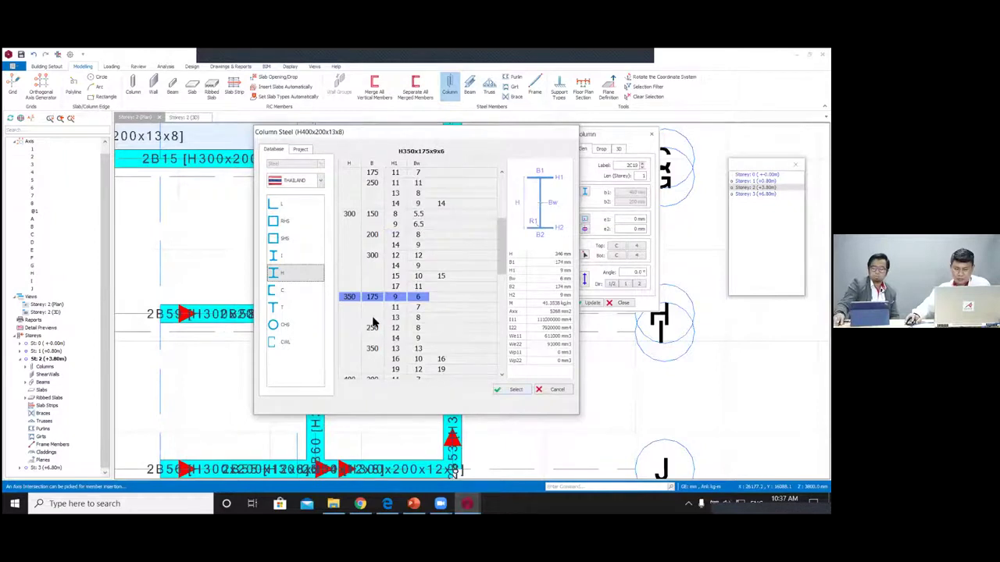
pyautogui.click(349, 213)
pyautogui.click(372, 255)
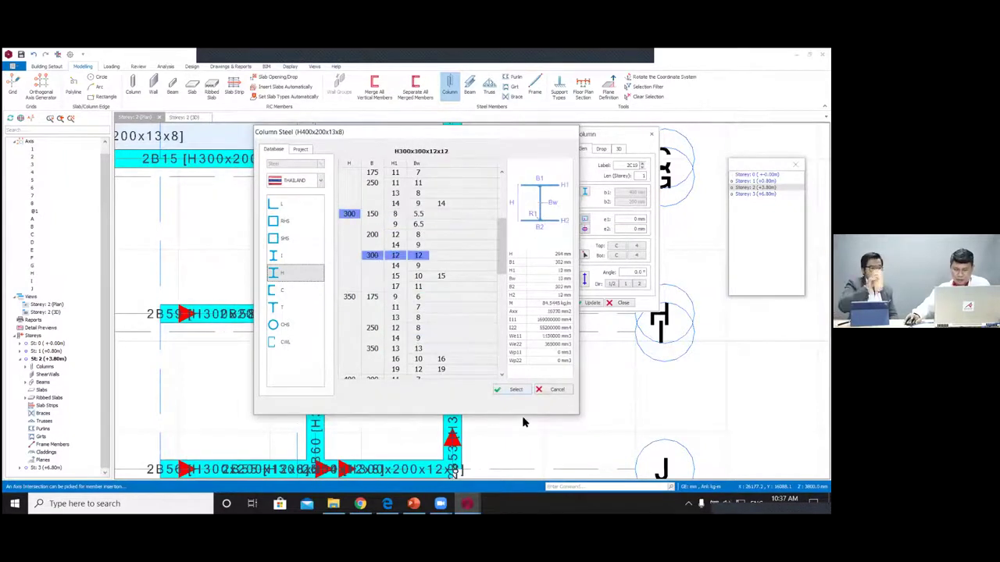
pyautogui.click(514, 390)
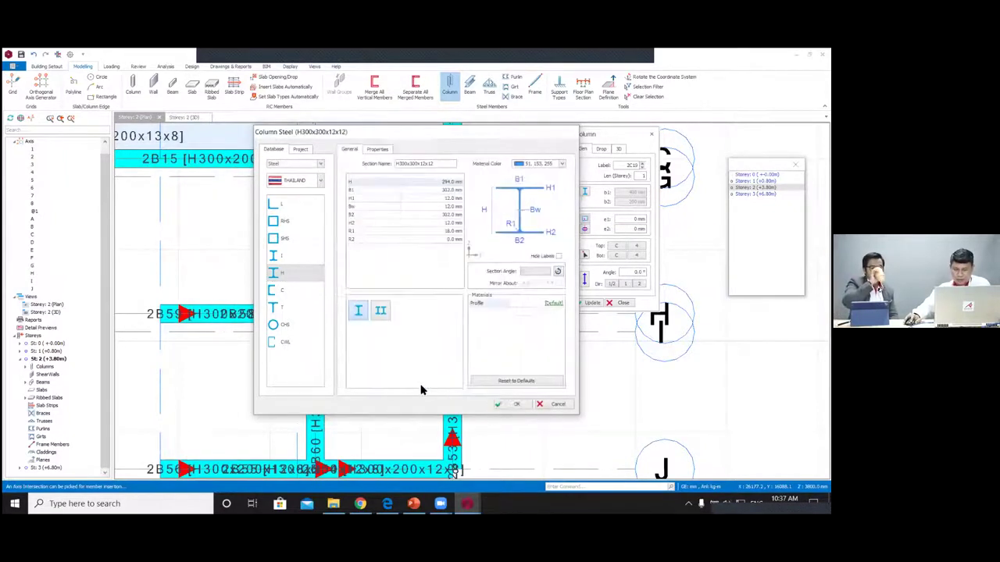
pyautogui.click(512, 404)
# Step: Place four steel columns where axes H and J meet axes 7 and 5, and end the column command
pyautogui.scroll(2, 316, 316)
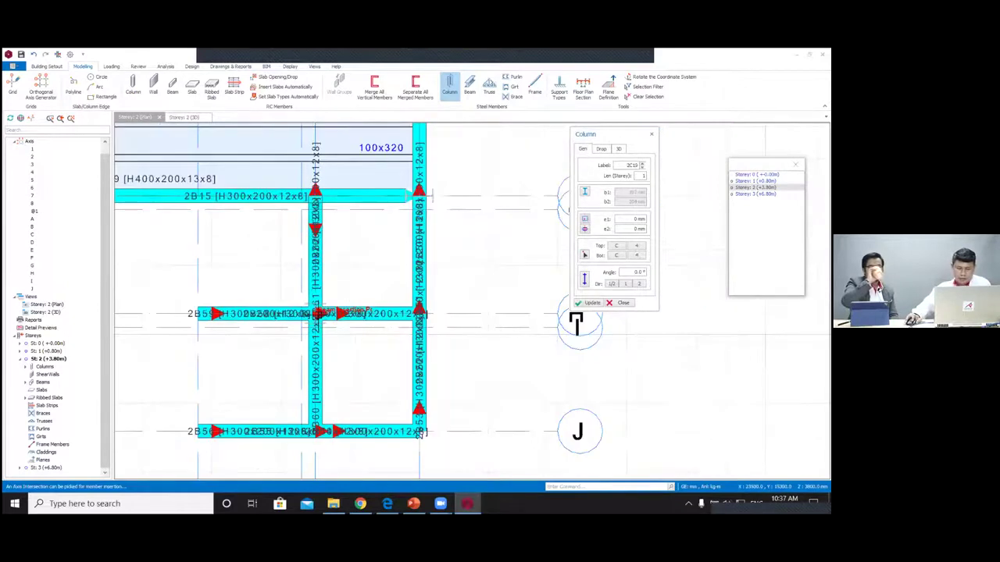
pyautogui.click(317, 314)
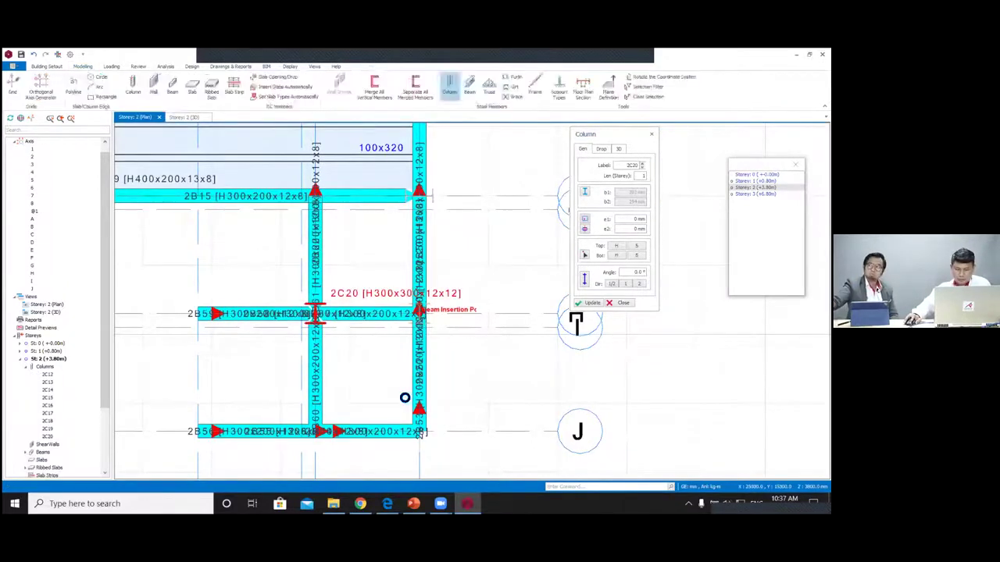
pyautogui.click(420, 313)
pyautogui.click(419, 431)
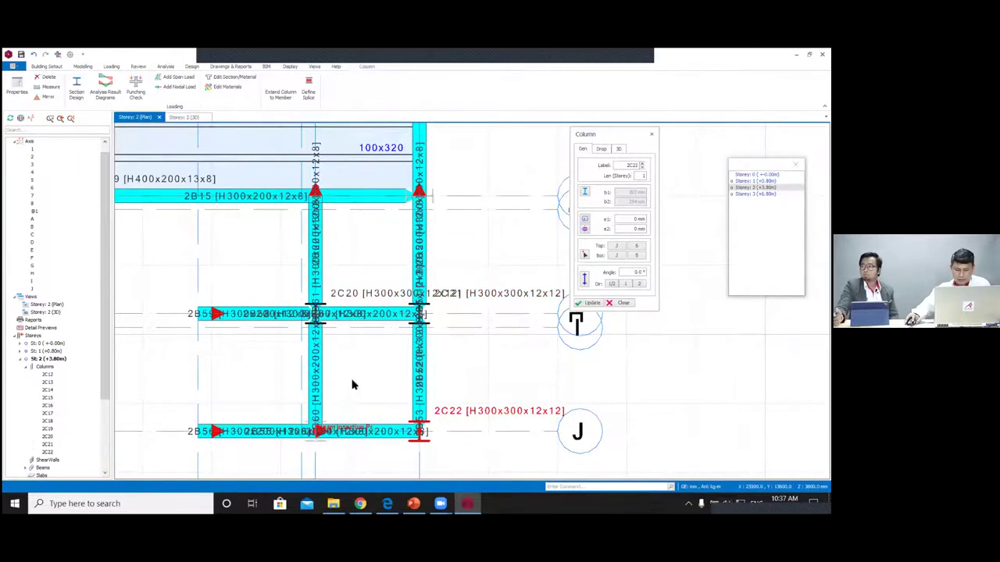
pyautogui.click(316, 431)
pyautogui.press('Escape')
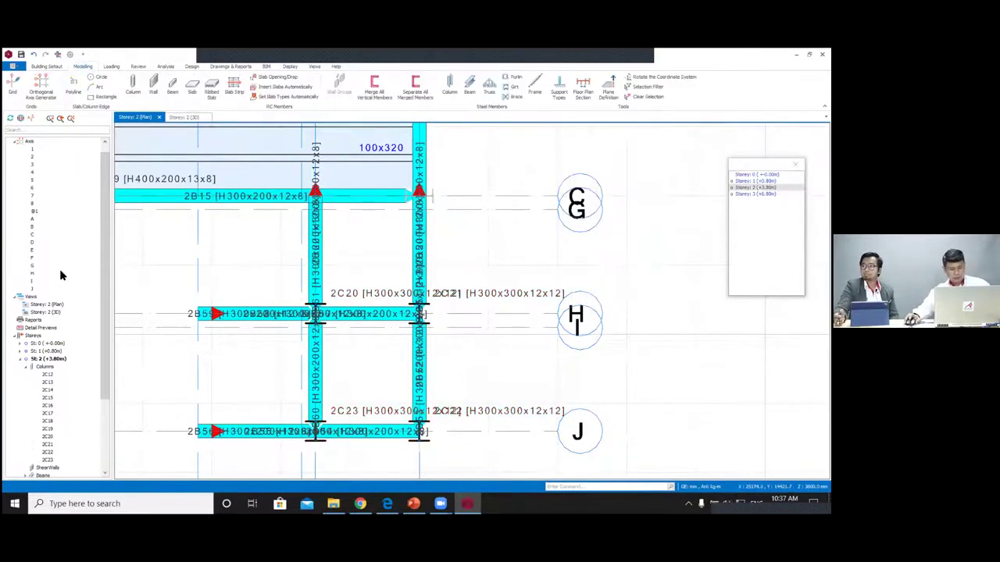
# Step: Select the four new stair columns in the Storey 2 3D view and open their column table
pyautogui.doubleClick(45, 312)
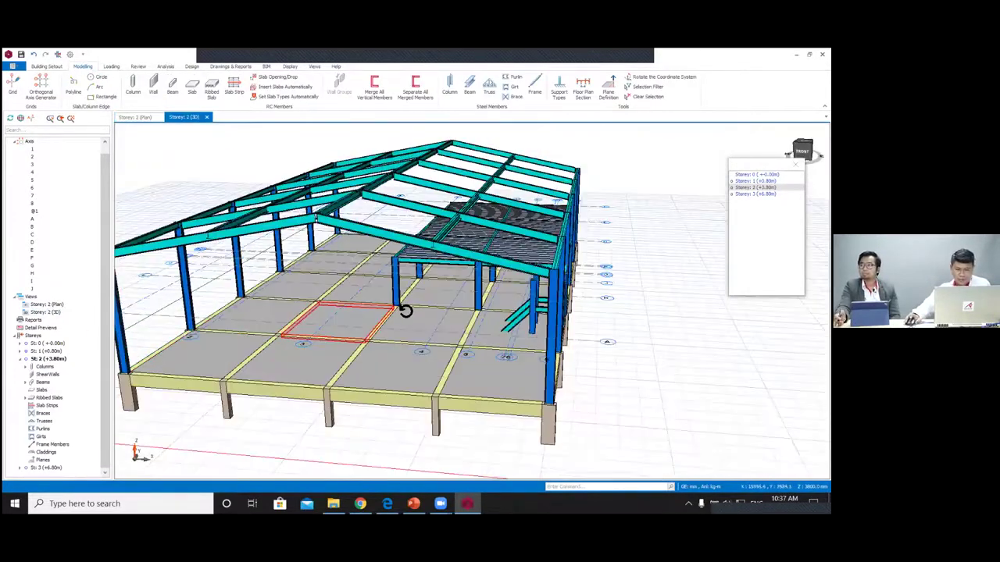
pyautogui.scroll(8, 404, 310)
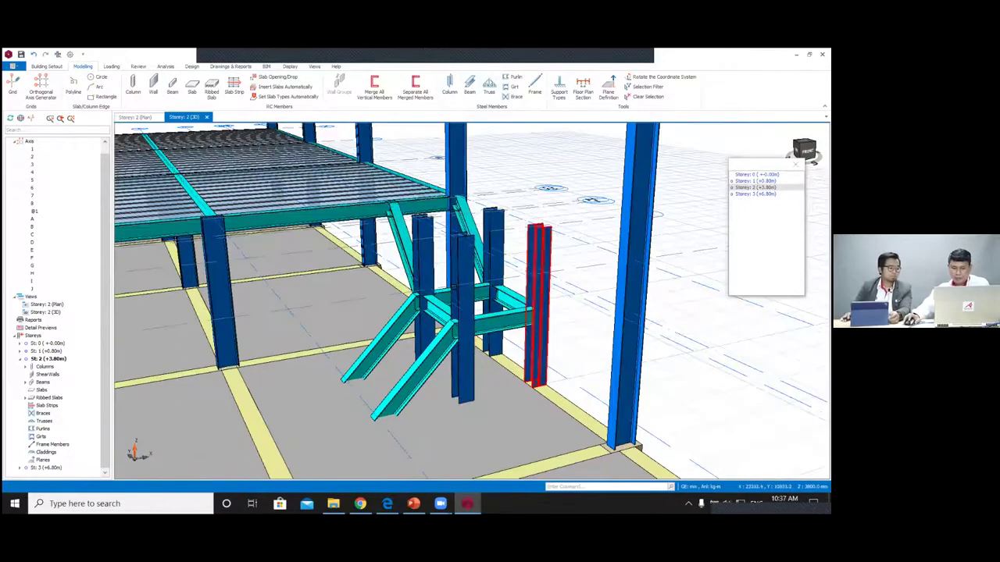
pyautogui.click(461, 312)
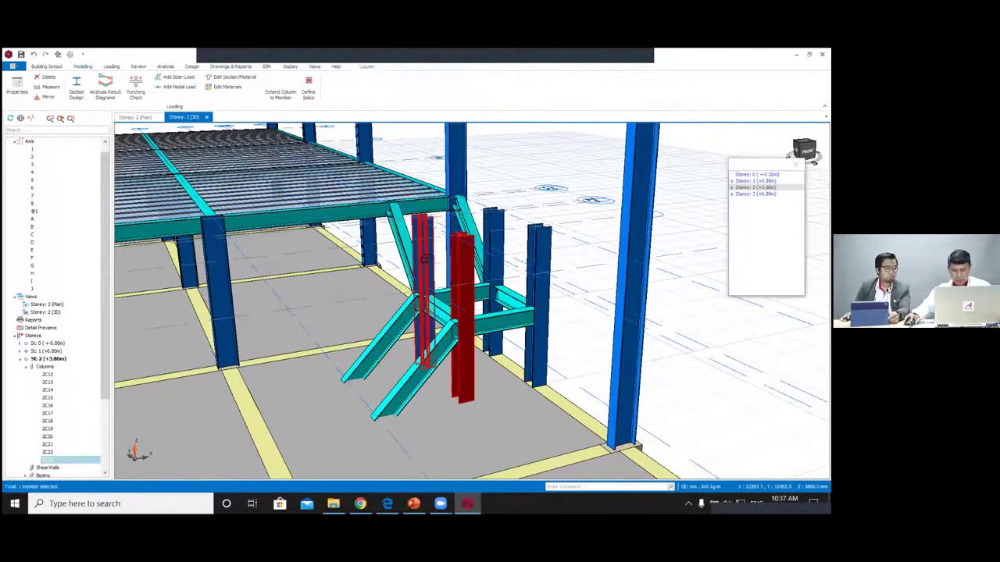
pyautogui.click(423, 259)
pyautogui.click(500, 234)
pyautogui.click(537, 258)
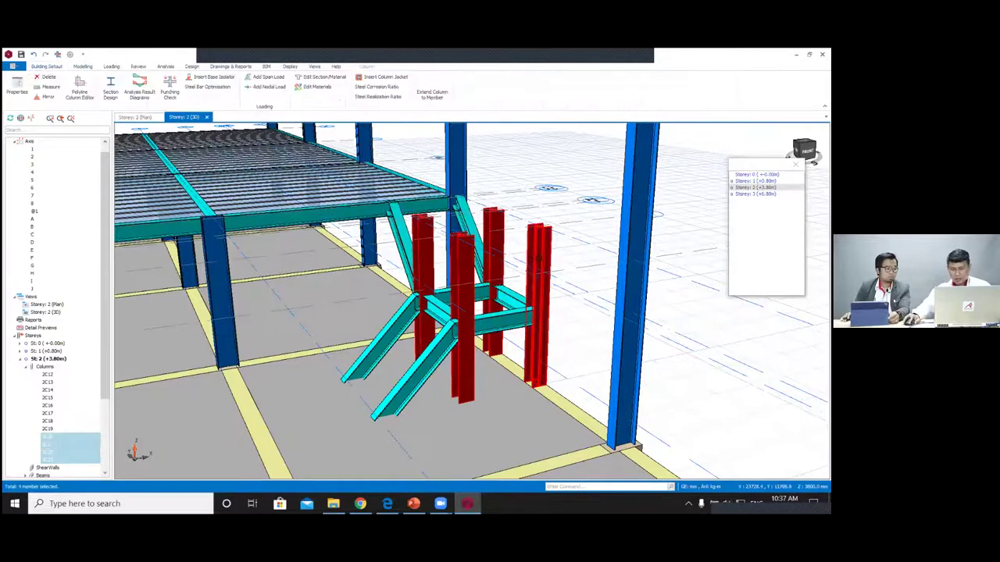
pyautogui.rightClick(539, 258)
pyautogui.click(566, 267)
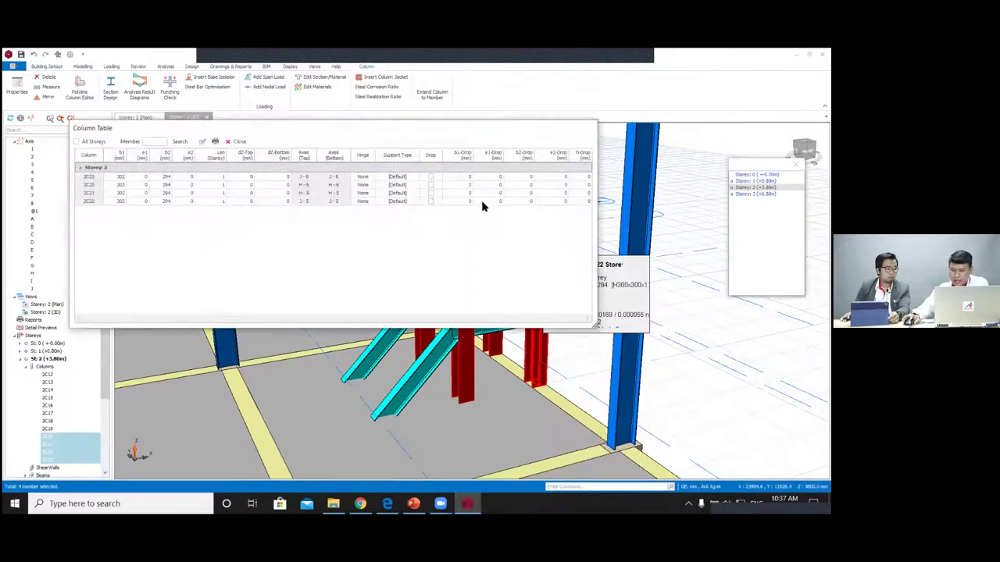
# Step: Set dZ-Top to -1500 mm for all four listed columns and close the column table
pyautogui.click(243, 154)
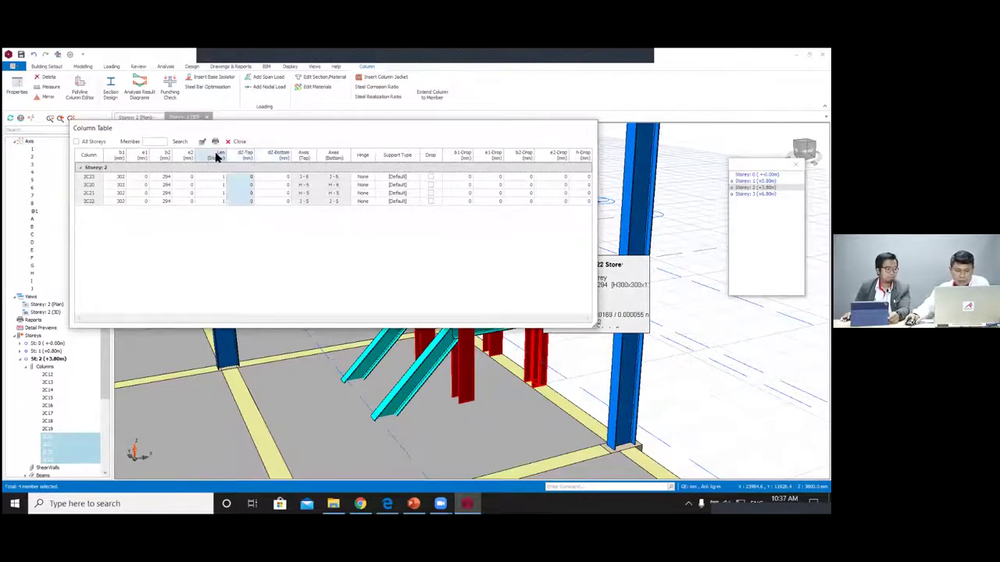
pyautogui.click(201, 143)
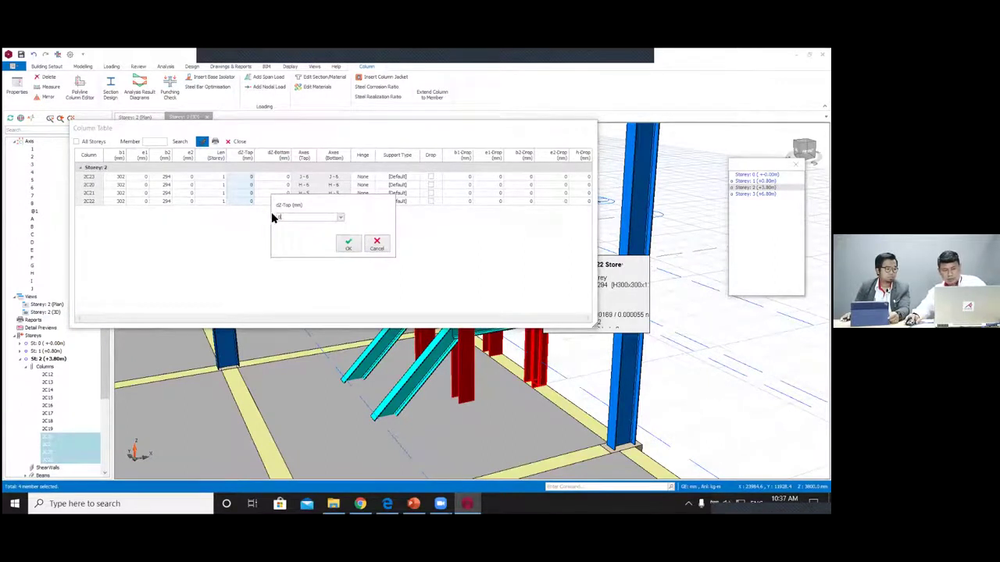
pyautogui.click(344, 243)
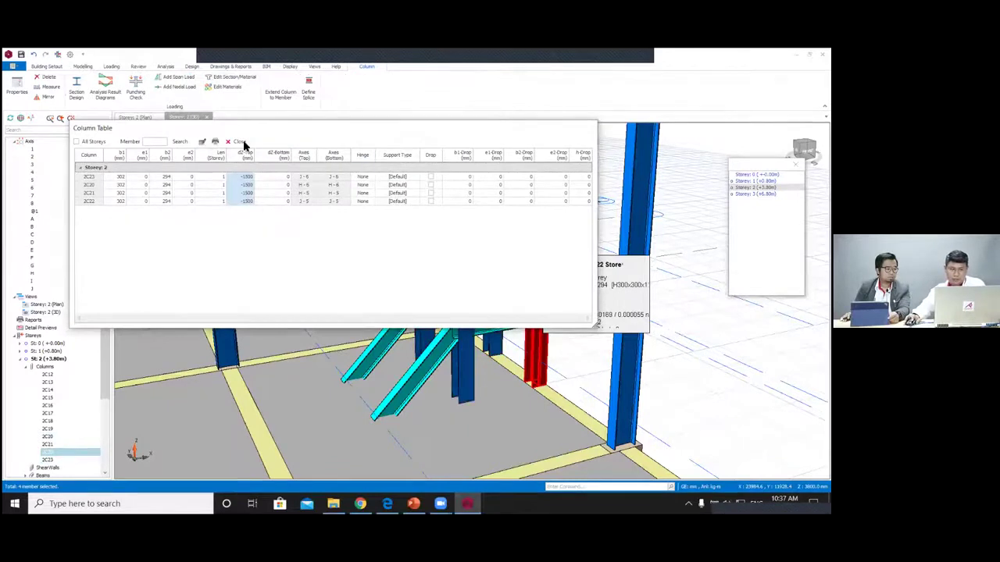
pyautogui.click(242, 143)
# Step: Start a brace between the two end-bay columns of the long wall on the stair side
pyautogui.scroll(-2, 545, 285)
pyautogui.moveTo(547, 285); pyautogui.dragTo(492, 329, button='middle')
pyautogui.scroll(-1, 539, 292)
pyautogui.press('Escape')
pyautogui.scroll(-1, 558, 284)
pyautogui.scroll(-6, 506, 326)
pyautogui.scroll(3, 491, 329)
pyautogui.moveTo(546, 304); pyautogui.dragTo(502, 121, button='middle')
pyautogui.scroll(-1, 505, 305)
pyautogui.scroll(2, 465, 314)
pyautogui.click(513, 96)
pyautogui.scroll(3, 452, 319)
pyautogui.click(320, 342)
pyautogui.click(477, 361)
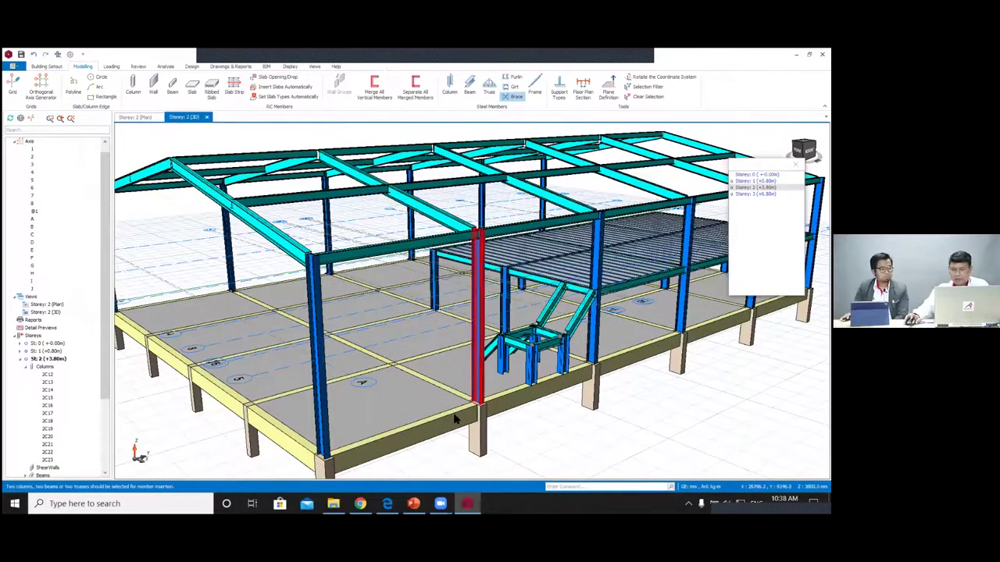
pyautogui.click(455, 419)
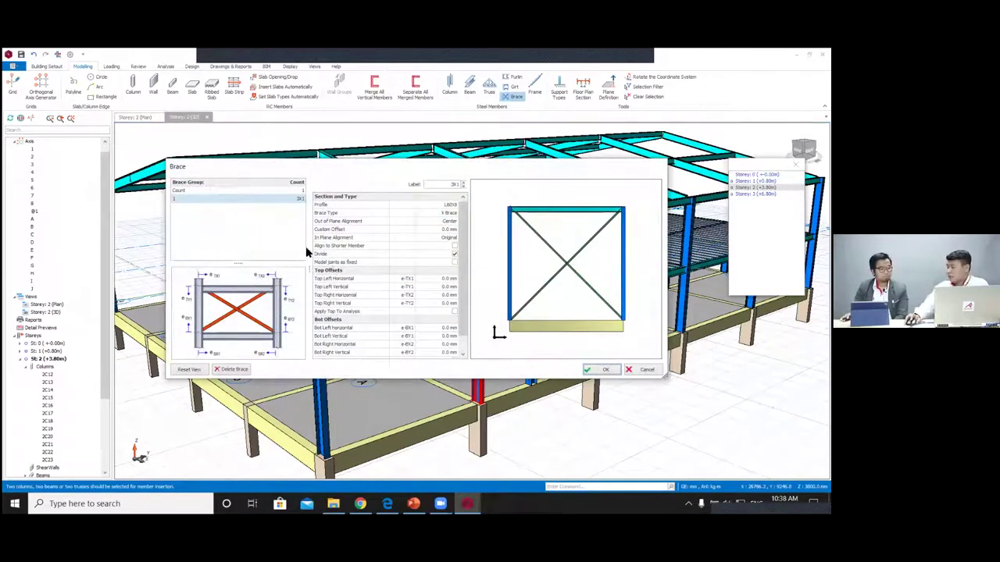
# Step: Preview the V, K and Diagonal brace types, return to X Brace and insert the wall brace
pyautogui.click(452, 213)
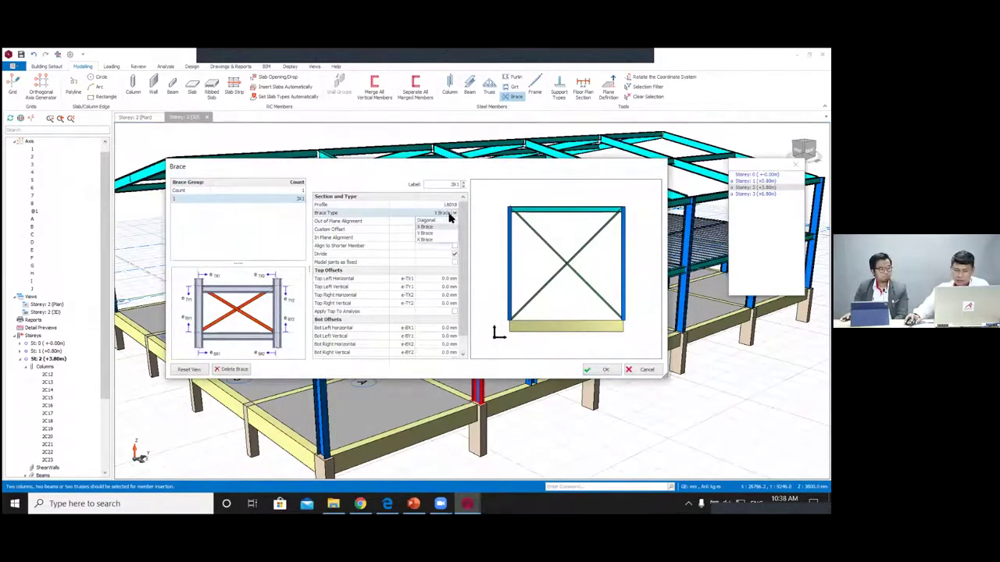
pyautogui.click(435, 233)
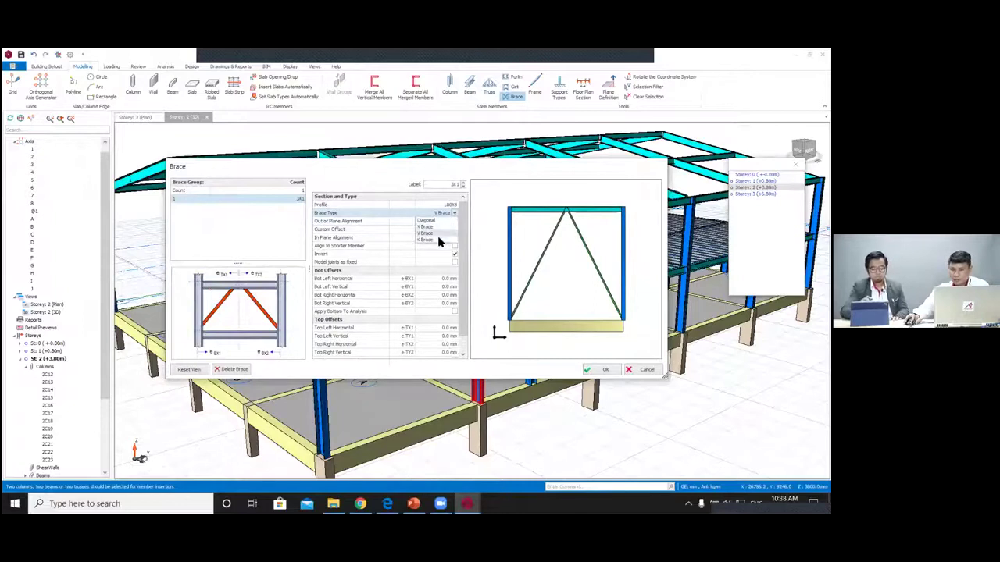
pyautogui.click(439, 240)
pyautogui.click(451, 212)
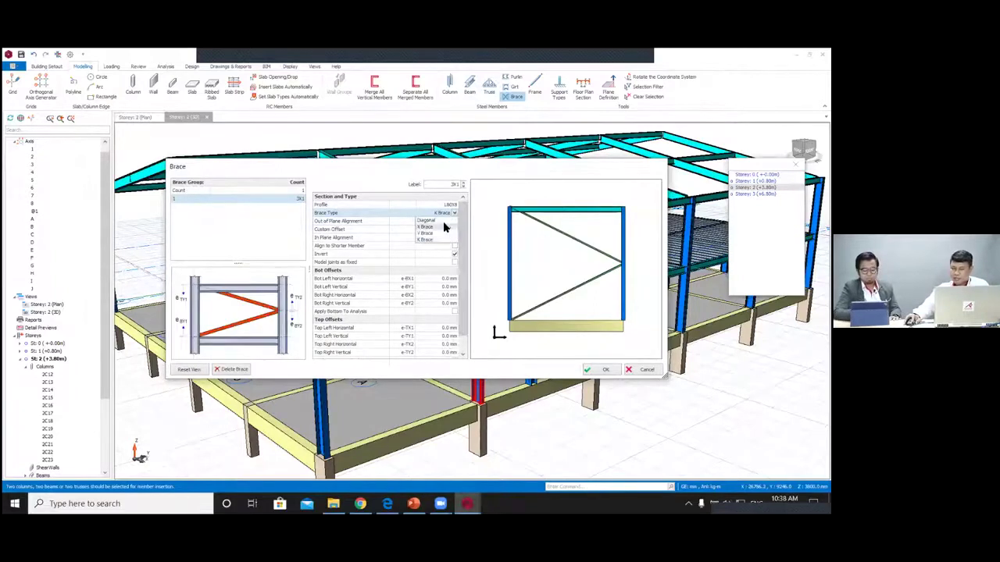
pyautogui.click(435, 220)
pyautogui.click(457, 213)
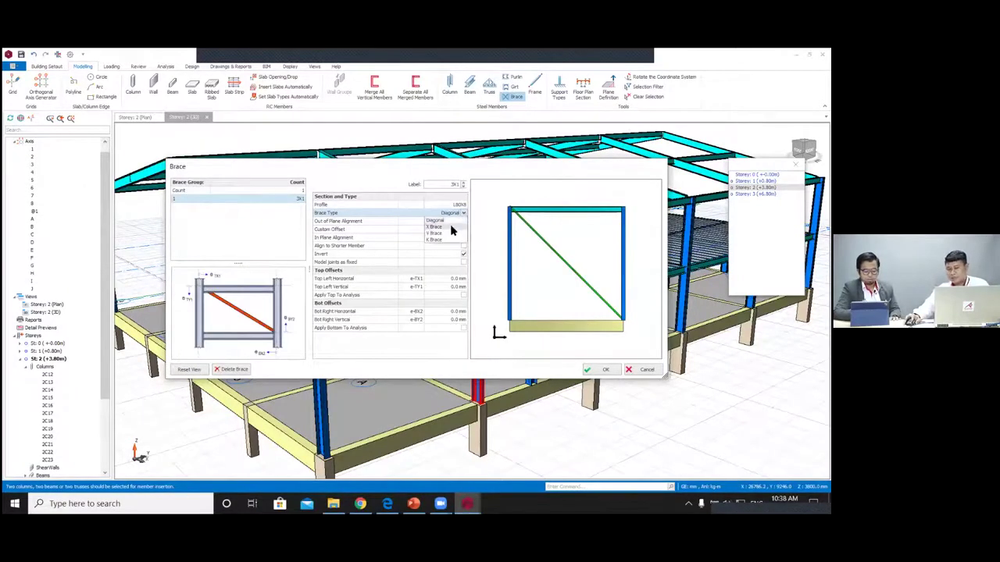
pyautogui.click(445, 226)
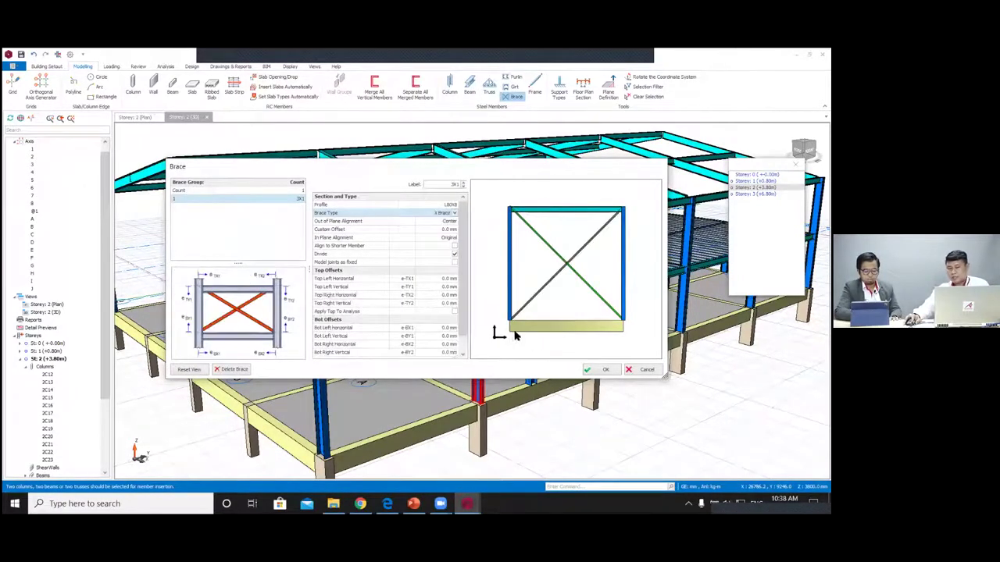
pyautogui.click(607, 372)
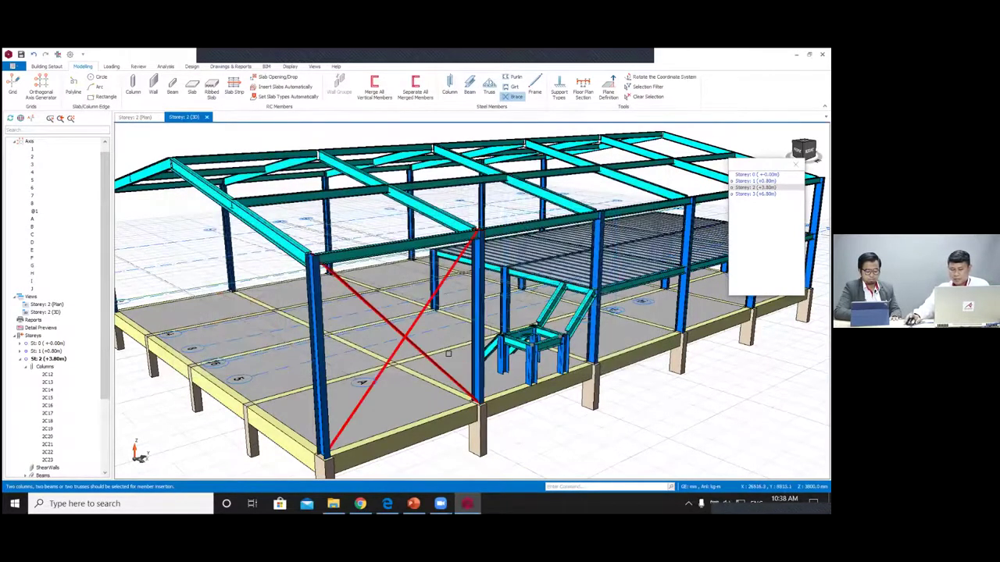
# Step: Insert X braces between the paired beams of the end-bay roof panels, continuing over the ridge to the opposite eave
pyautogui.scroll(-2, 449, 353)
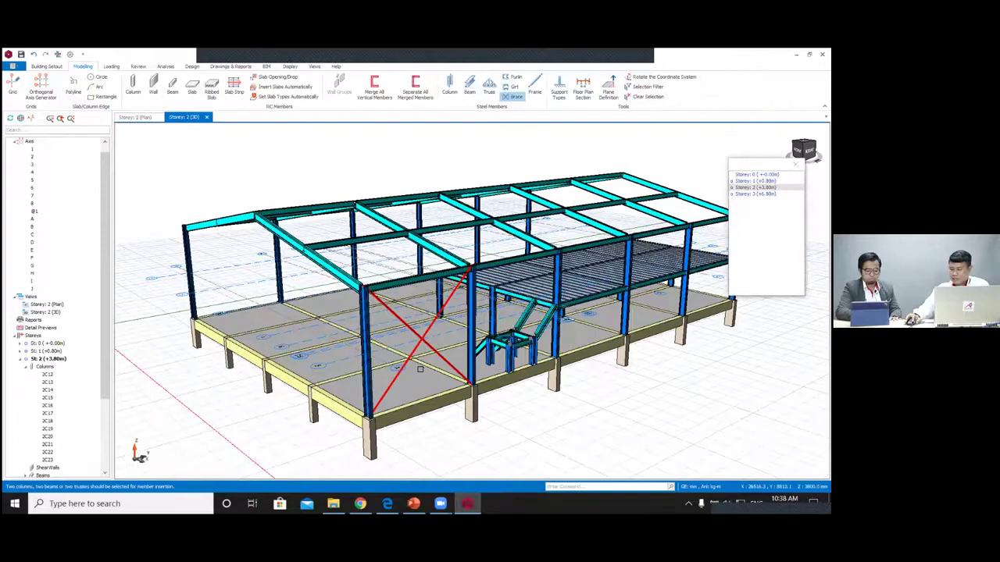
pyautogui.scroll(-2, 420, 369)
pyautogui.keyDown('shift'); pyautogui.moveTo(367, 295); pyautogui.dragTo(418, 334, button='middle'); pyautogui.keyUp('shift')
pyautogui.moveTo(600, 360); pyautogui.dragTo(466, 329, button='middle')
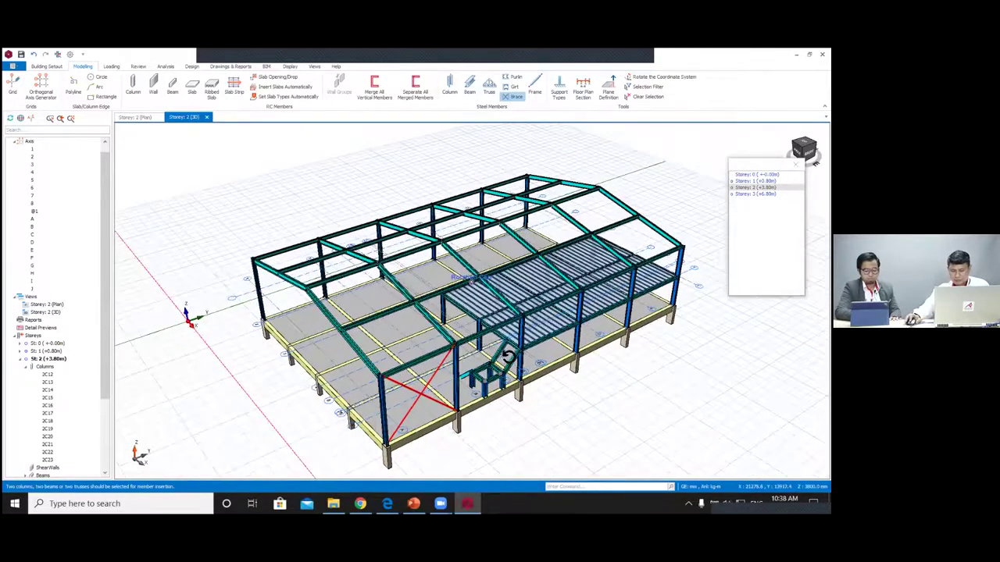
pyautogui.scroll(2, 376, 310)
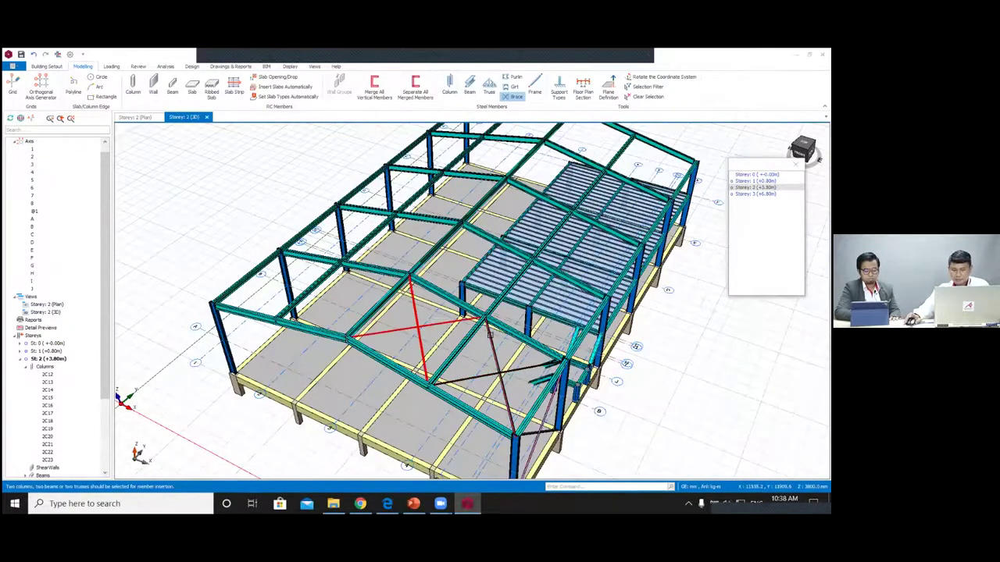
pyautogui.moveTo(509, 321); pyautogui.dragTo(564, 442, button='middle')
pyautogui.click(585, 315)
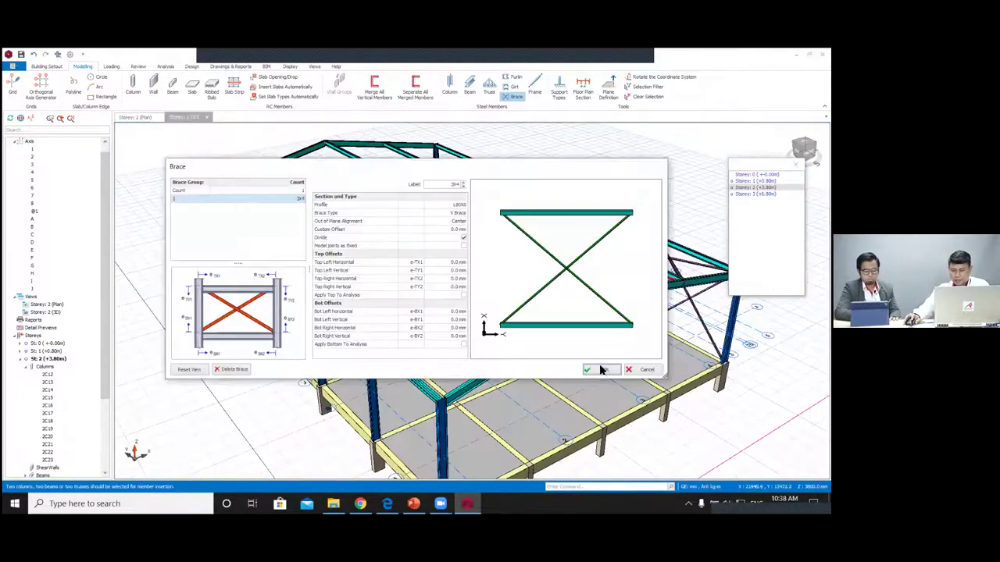
pyautogui.press('Return')
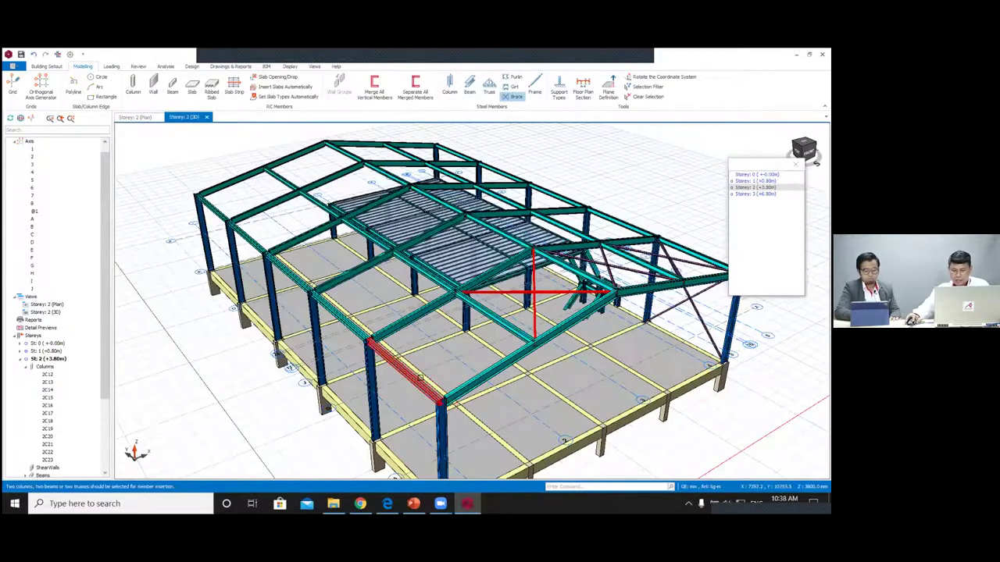
pyautogui.scroll(1, 451, 389)
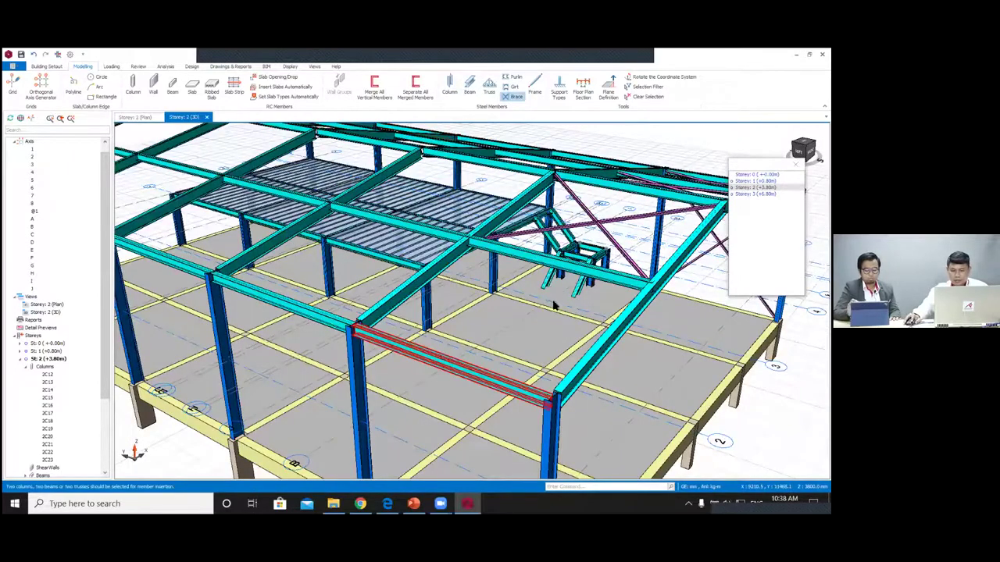
pyautogui.click(553, 263)
pyautogui.click(595, 368)
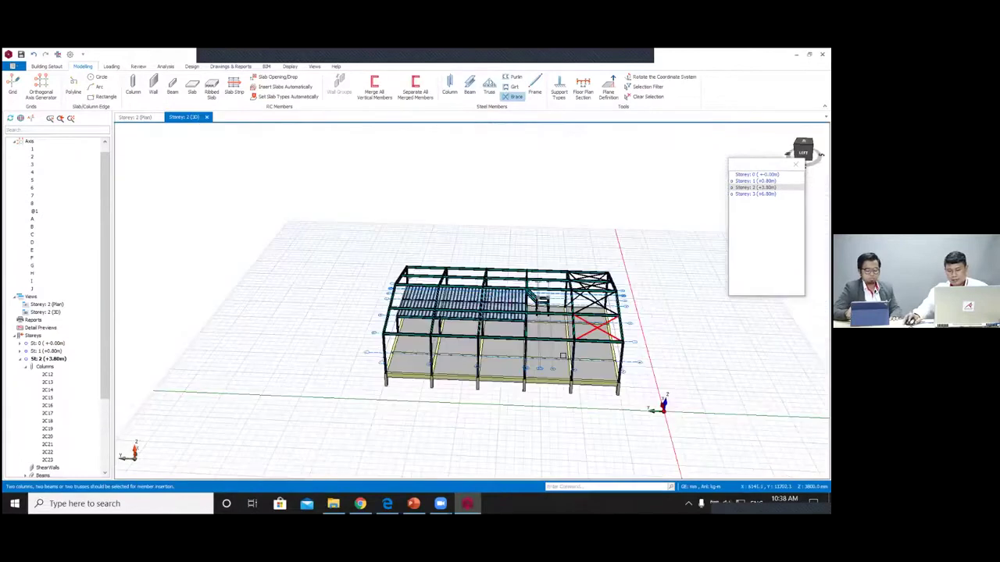
# Step: Insert an X brace between the two end-bay columns of the opposite long wall
pyautogui.scroll(3, 559, 351)
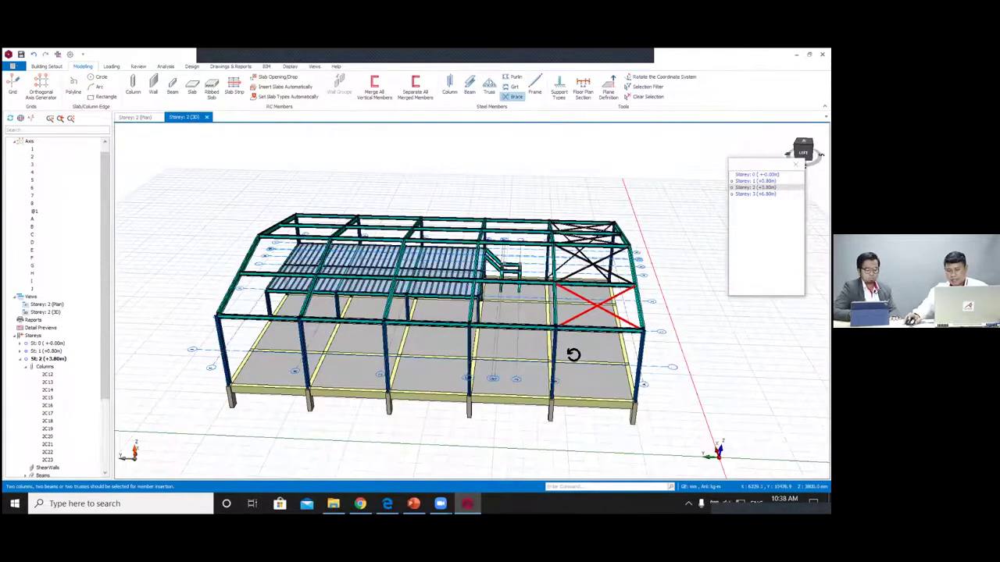
pyautogui.scroll(3, 536, 333)
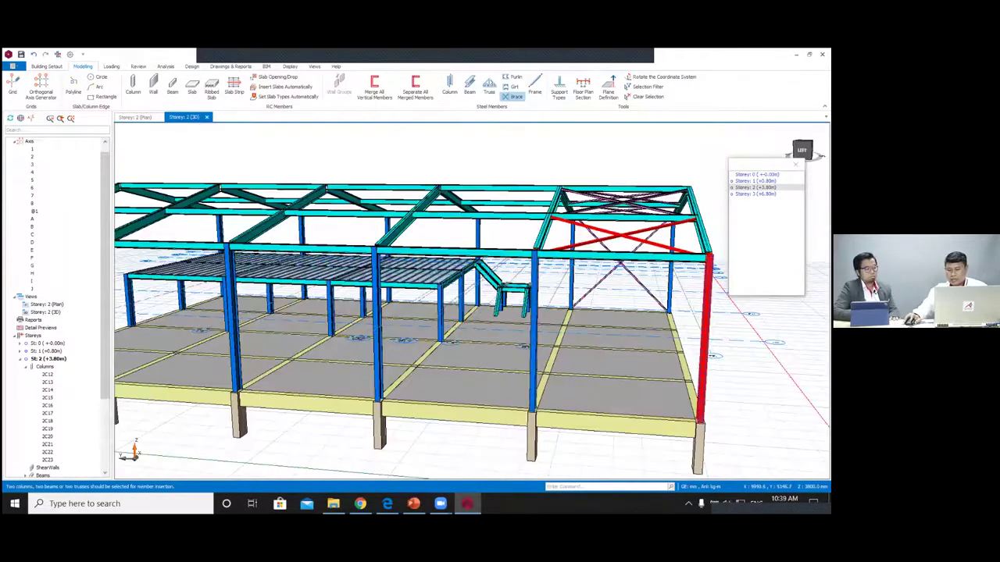
pyautogui.click(534, 345)
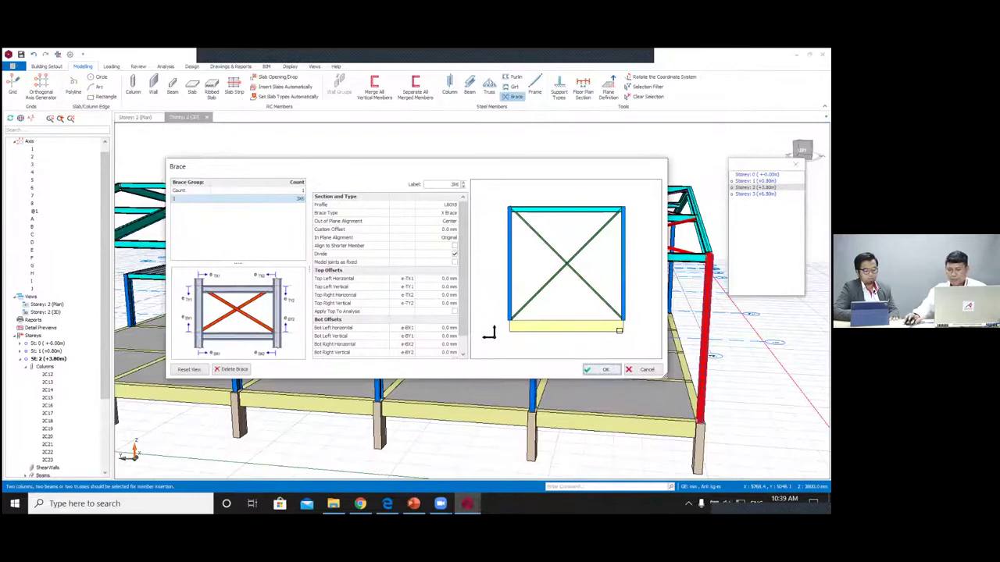
pyautogui.click(605, 369)
# Step: Start a purlin group on the stair-side roof slope, spanning the rafters along the building's full length
pyautogui.scroll(-3, 566, 341)
pyautogui.keyDown('shift'); pyautogui.moveTo(551, 339); pyautogui.dragTo(512, 325, button='middle'); pyautogui.keyUp('shift')
pyautogui.moveTo(460, 308); pyautogui.dragTo(590, 256, button='middle')
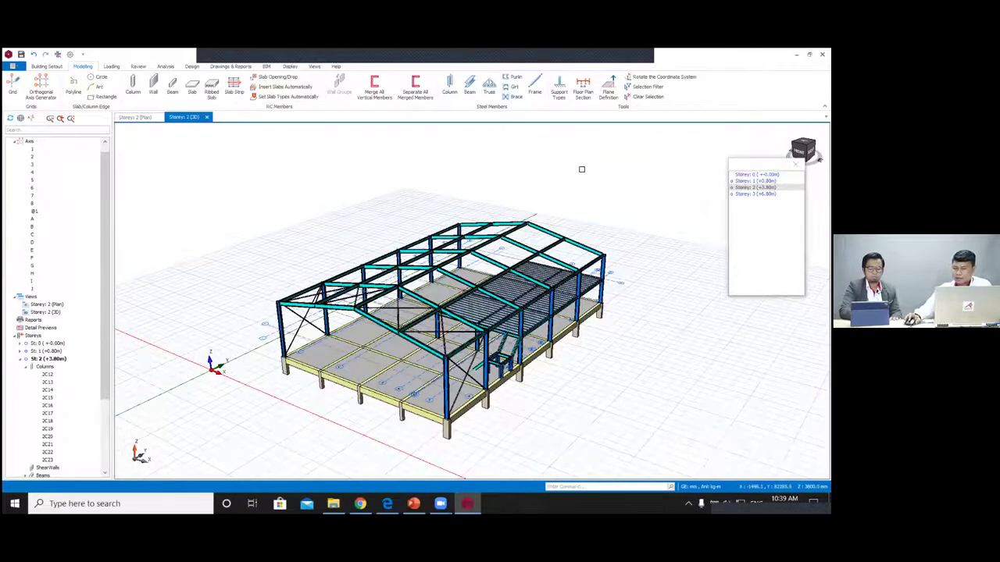
pyautogui.click(512, 77)
pyautogui.scroll(2, 523, 246)
pyautogui.moveTo(522, 201); pyautogui.dragTo(520, 171, button='middle')
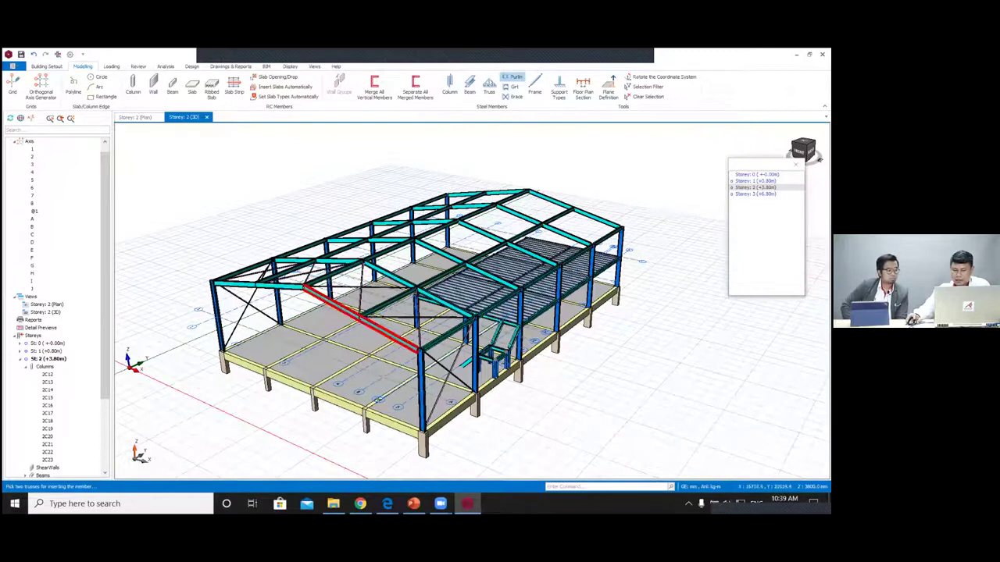
pyautogui.click(591, 291)
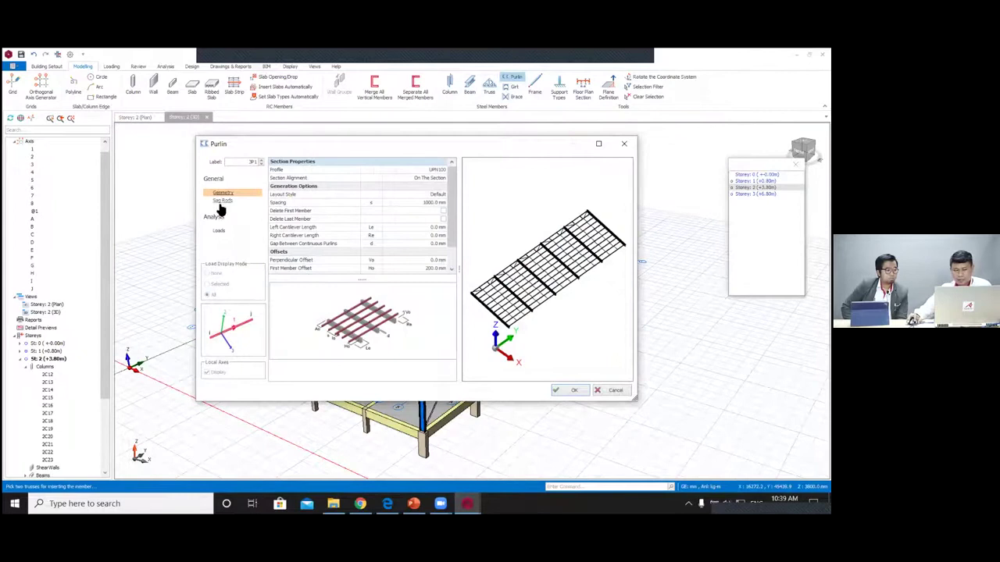
# Step: Disable Profile Hanger and Use Ridge Rod in the purlins' sag rod settings
pyautogui.click(221, 201)
pyautogui.click(442, 219)
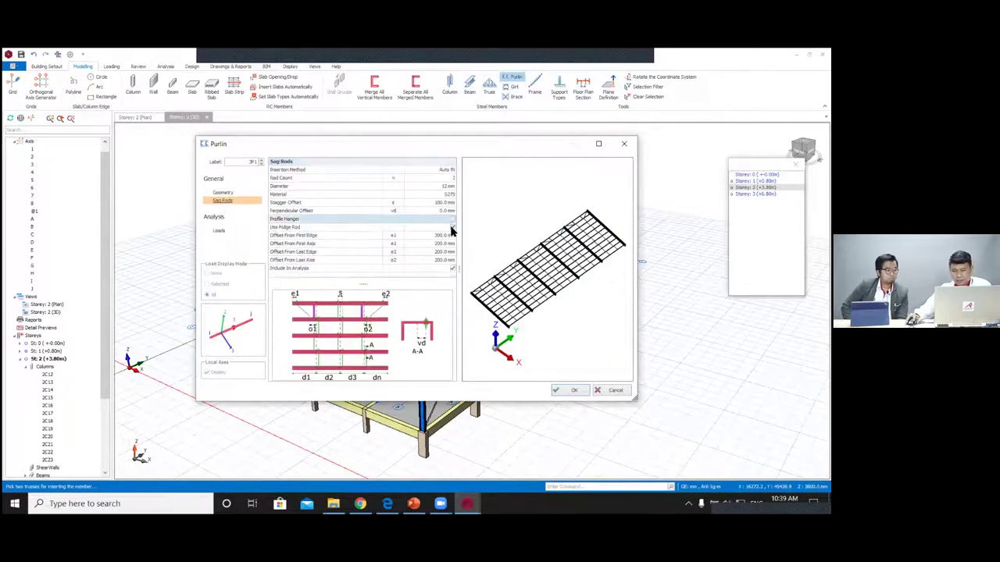
pyautogui.click(451, 227)
# Step: Add a -5.00 kg/m purlin load under load case G and assign it to all elements
pyautogui.click(217, 231)
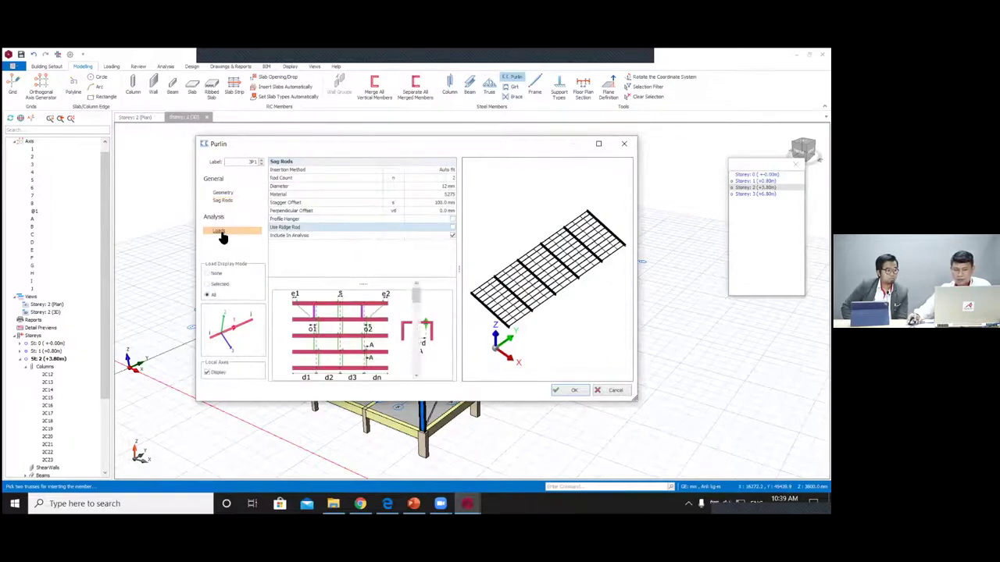
pyautogui.click(286, 261)
pyautogui.click(344, 187)
pyautogui.write('-5.00 kg/m')
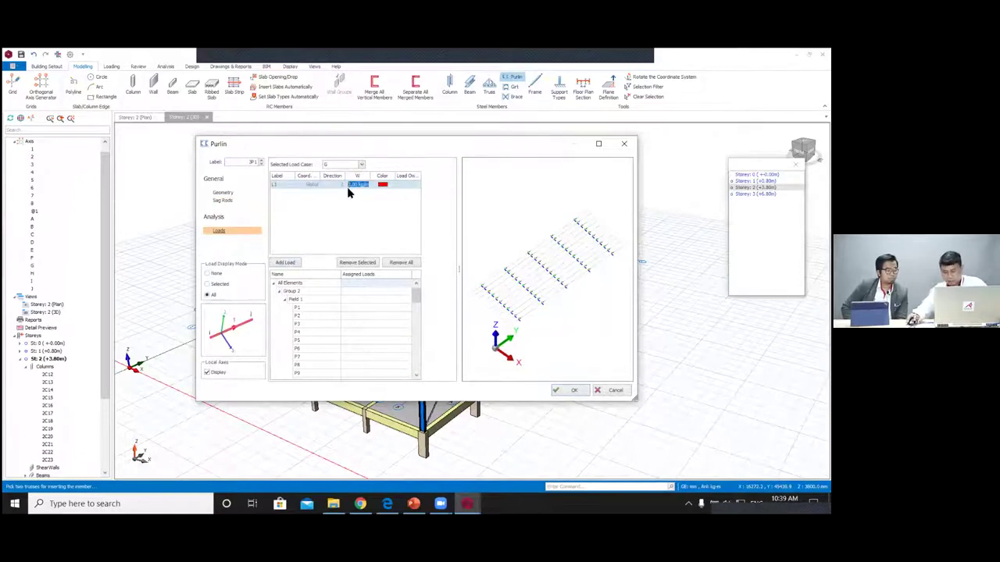
pyautogui.click(352, 283)
pyautogui.click(346, 291)
pyautogui.click(381, 309)
# Step: Add a -30.00 kg/m purlin load under load case Q and assign it to all elements
pyautogui.click(359, 165)
pyautogui.click(347, 178)
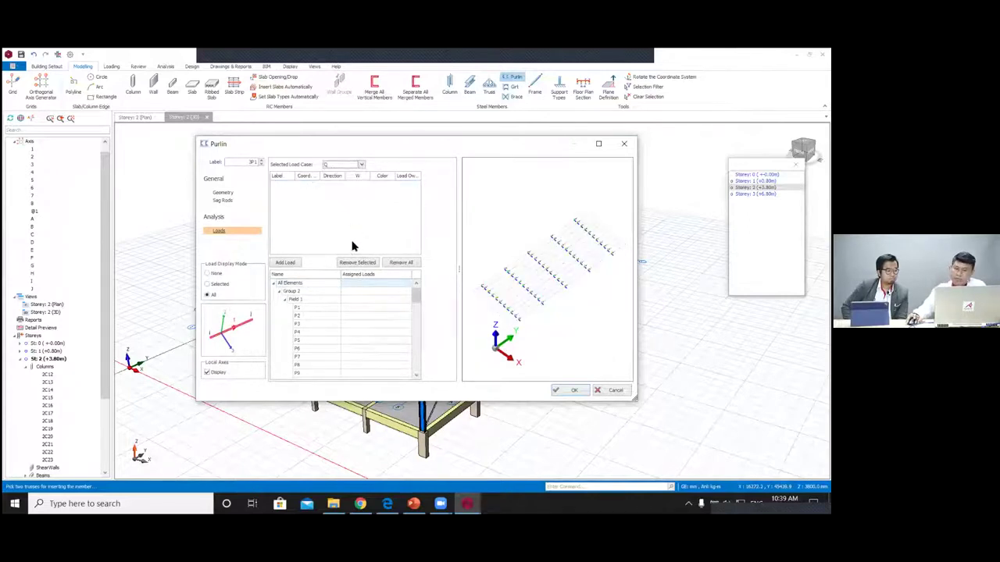
pyautogui.click(292, 262)
pyautogui.click(350, 185)
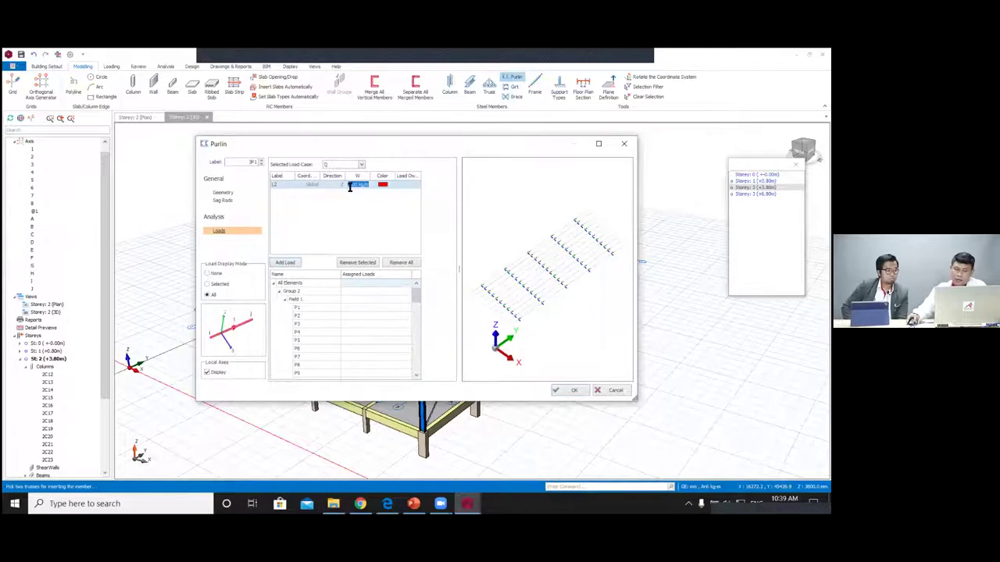
pyautogui.click(348, 283)
pyautogui.click(380, 305)
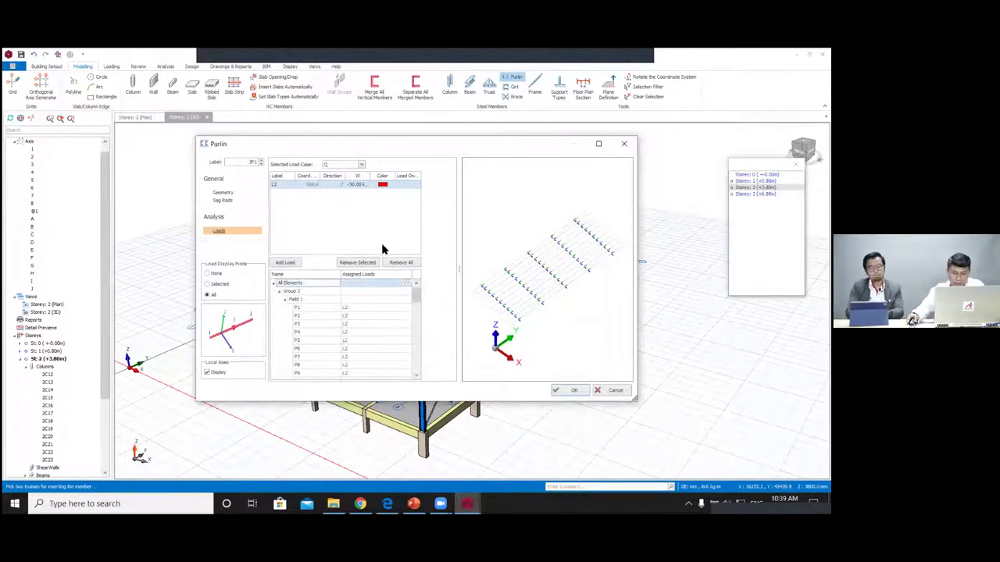
# Step: Add a purlin load under load case Wx+ and set its coordinate system to Local, direction 2
pyautogui.click(361, 164)
pyautogui.click(341, 191)
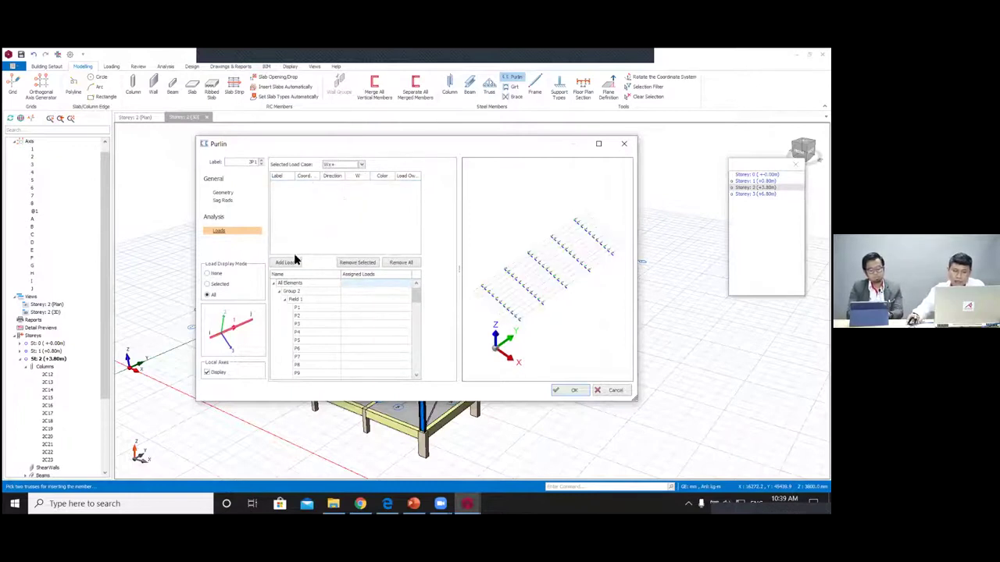
pyautogui.click(287, 263)
pyautogui.click(353, 183)
pyautogui.scroll(5, 537, 289)
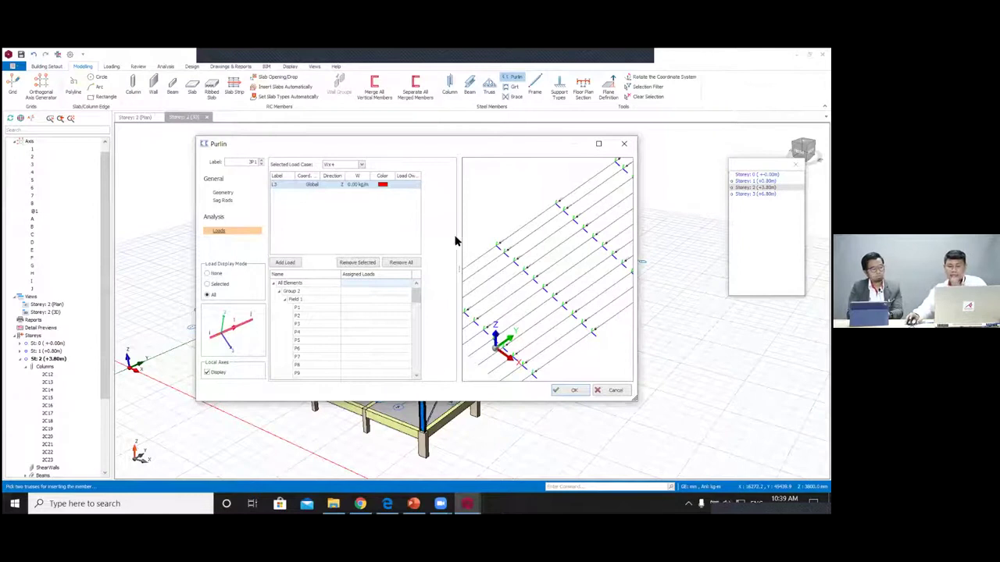
pyautogui.click(315, 188)
pyautogui.click(315, 186)
pyautogui.click(308, 201)
# Step: Set the Wx+ purlin load to -30.00 kg/m and assign it to all elements
pyautogui.click(358, 185)
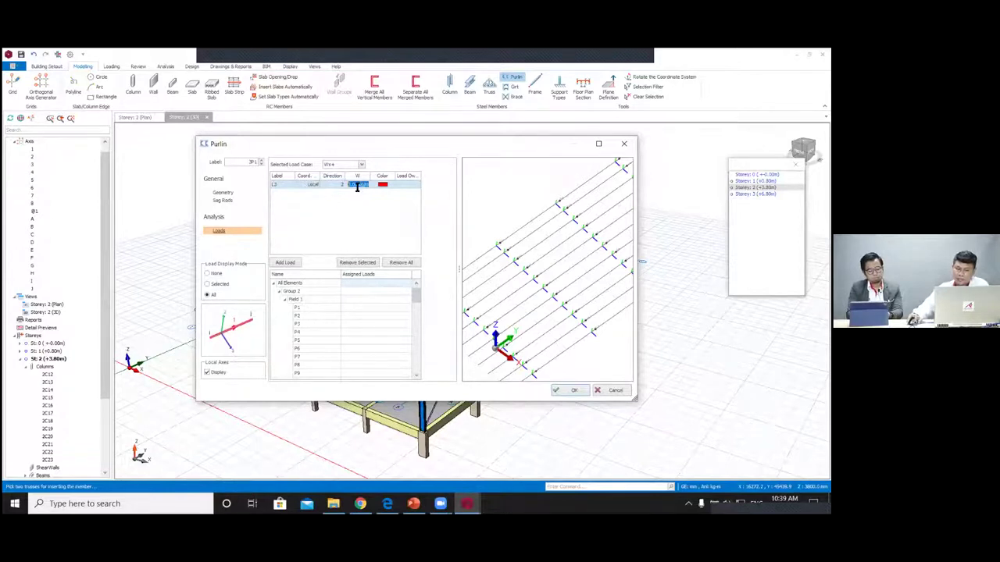
pyautogui.write('-30')
pyautogui.click(351, 283)
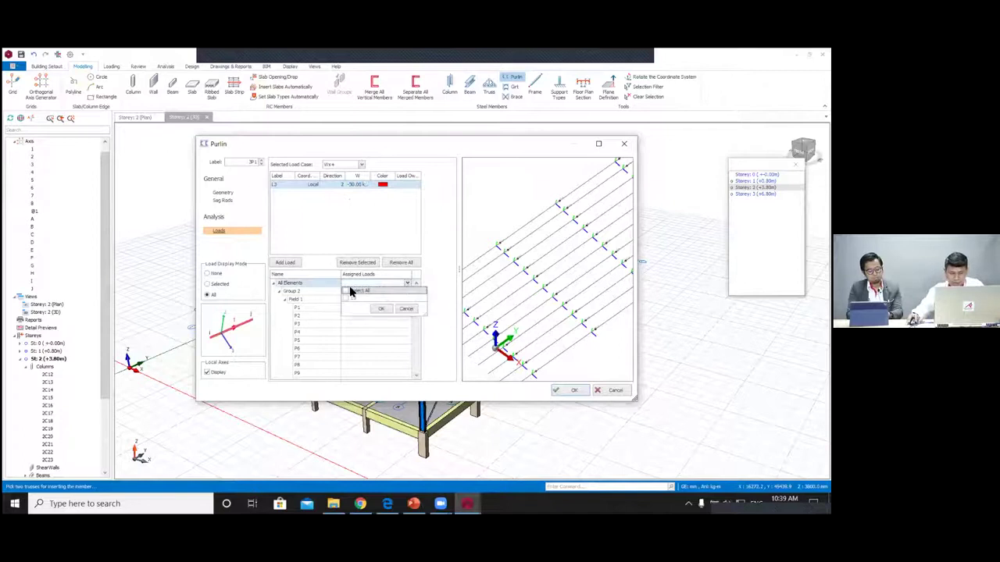
pyautogui.click(380, 309)
pyautogui.scroll(4, 536, 297)
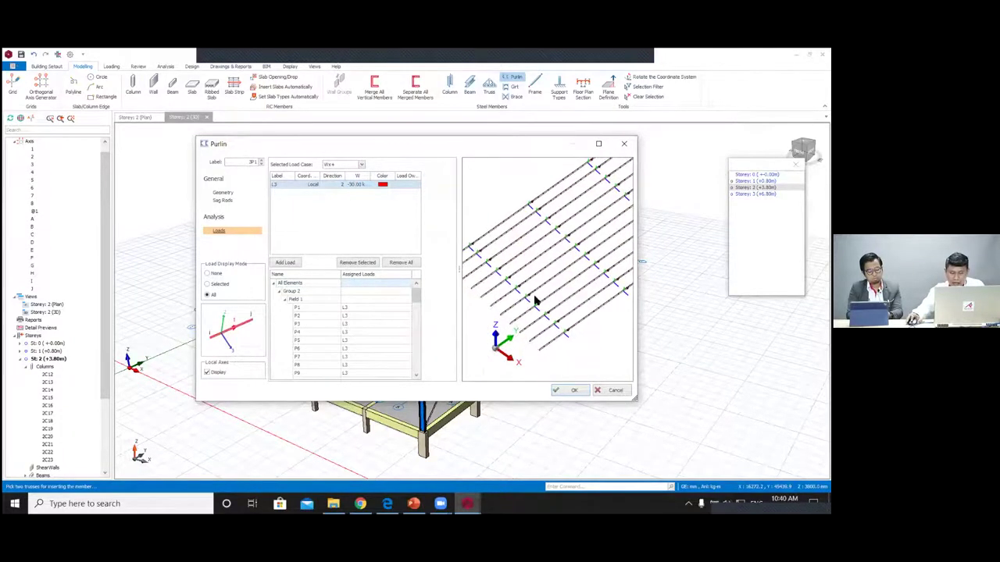
# Step: Reverse the Wx+ purlin load to 30.00 kg/m and finish creating the purlin group
pyautogui.click(351, 184)
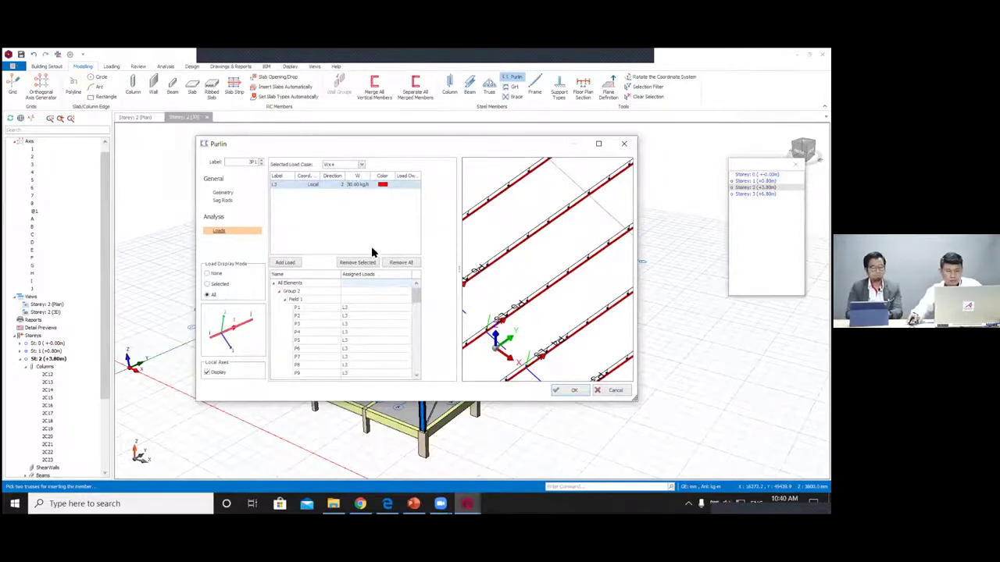
pyautogui.scroll(-5, 486, 287)
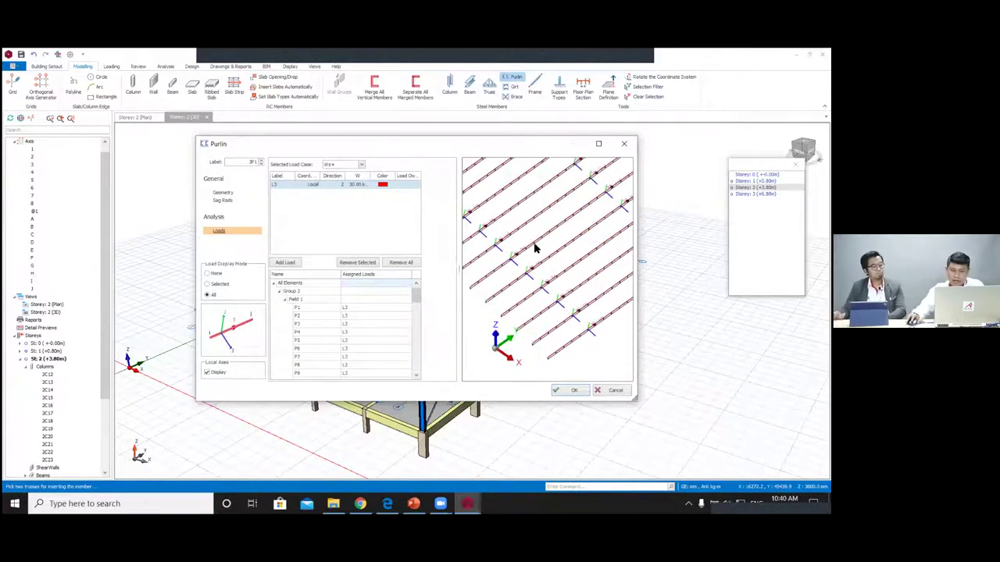
pyautogui.click(563, 391)
pyautogui.scroll(4, 355, 352)
pyautogui.moveTo(354, 352); pyautogui.dragTo(375, 394, button='middle')
pyautogui.click(327, 367)
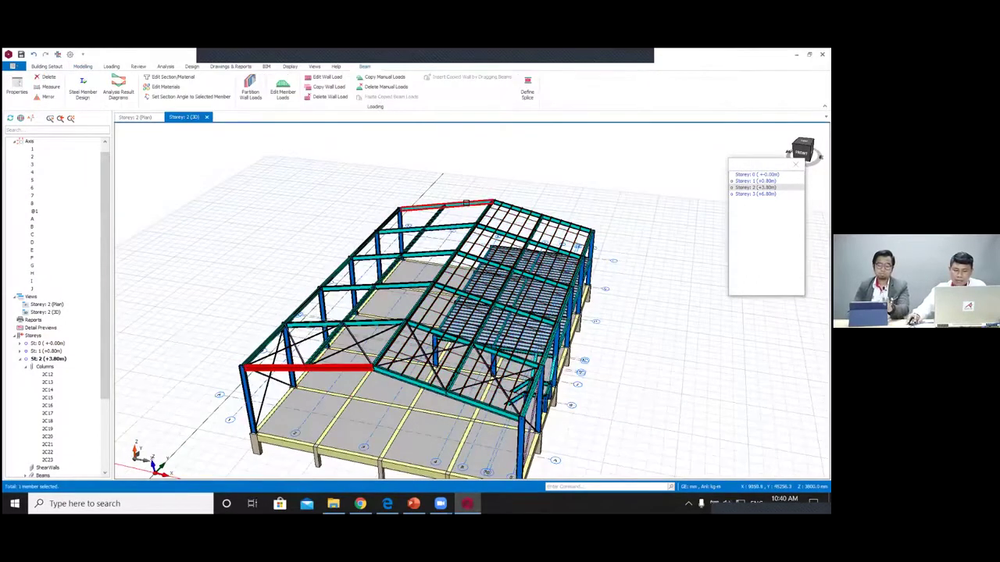
pyautogui.click(465, 204)
pyautogui.moveTo(446, 161); pyautogui.dragTo(404, 165, button='middle')
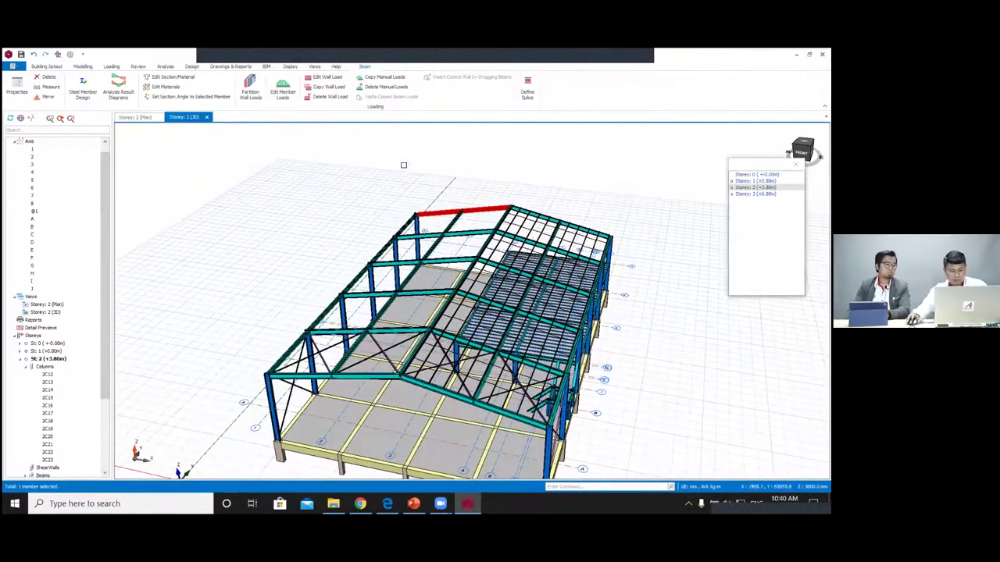
pyautogui.press('Escape')
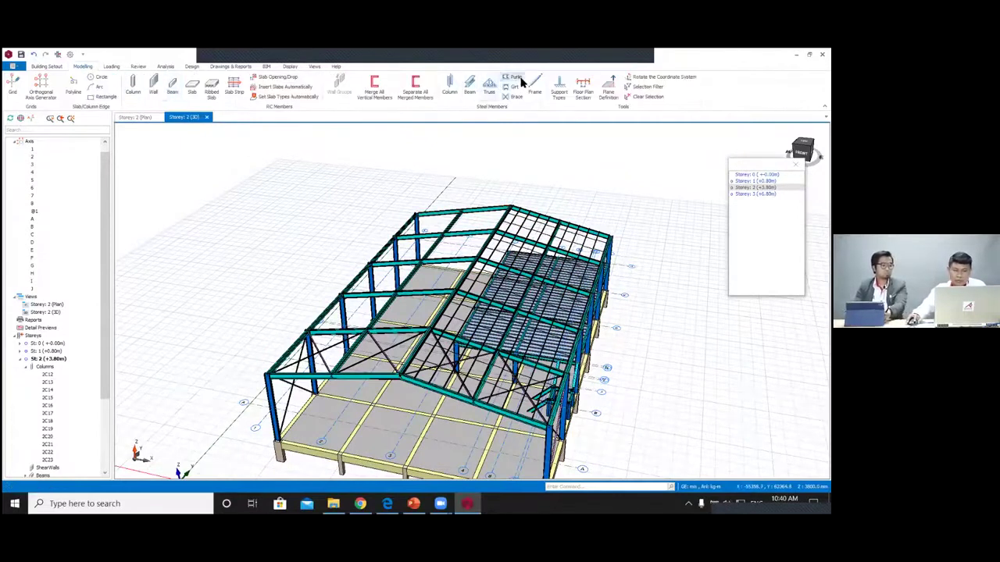
# Step: Create a purlin group on the other roof slope, spanning between the two end rafters
pyautogui.click(484, 210)
pyautogui.click(567, 386)
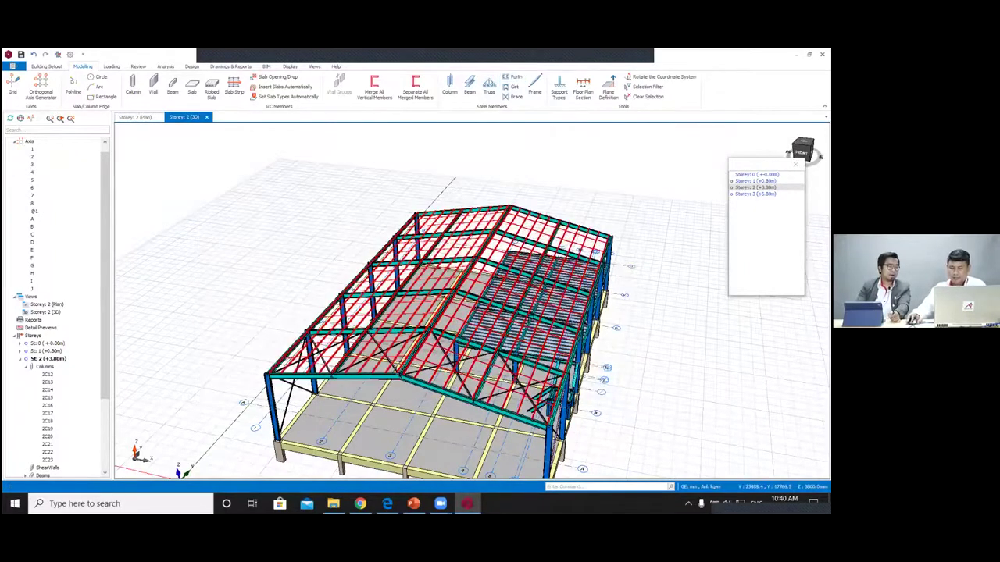
# Step: Start a girt group on the stair-side long wall, spanning all columns along the building's length
pyautogui.scroll(-3, 534, 326)
pyautogui.moveTo(545, 351); pyautogui.dragTo(368, 214, button='middle')
pyautogui.scroll(2, 367, 214)
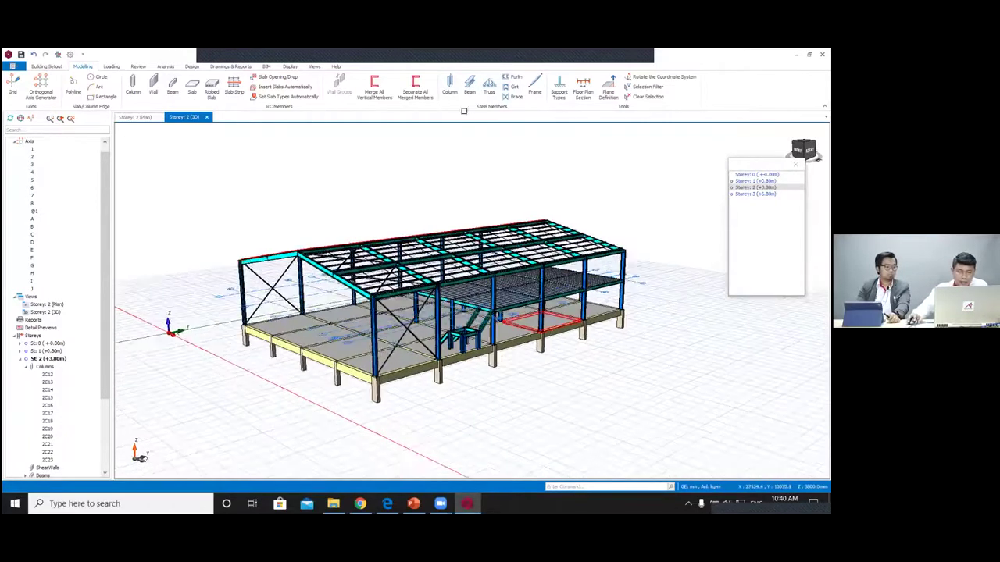
pyautogui.moveTo(551, 259); pyautogui.dragTo(469, 286, button='middle')
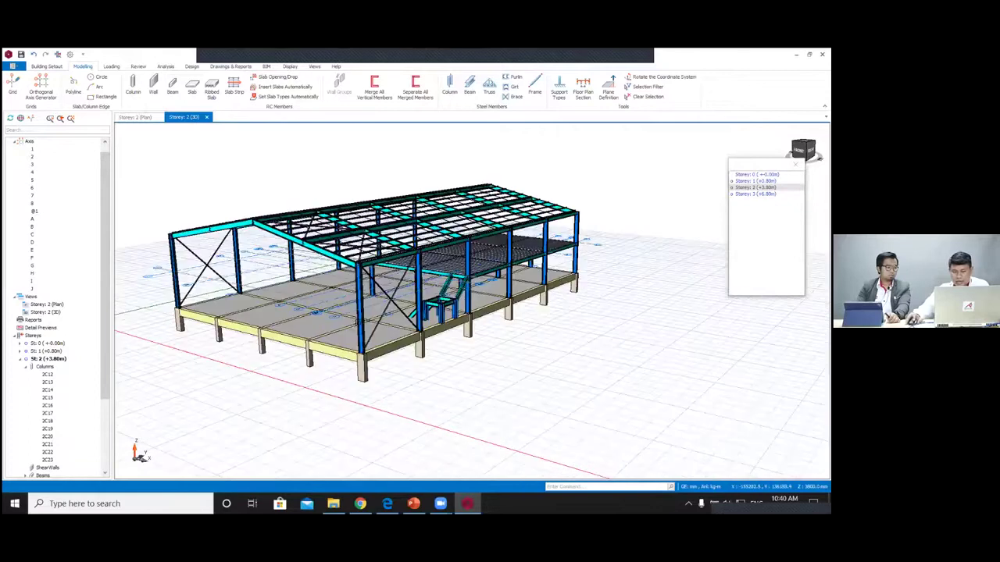
pyautogui.click(512, 86)
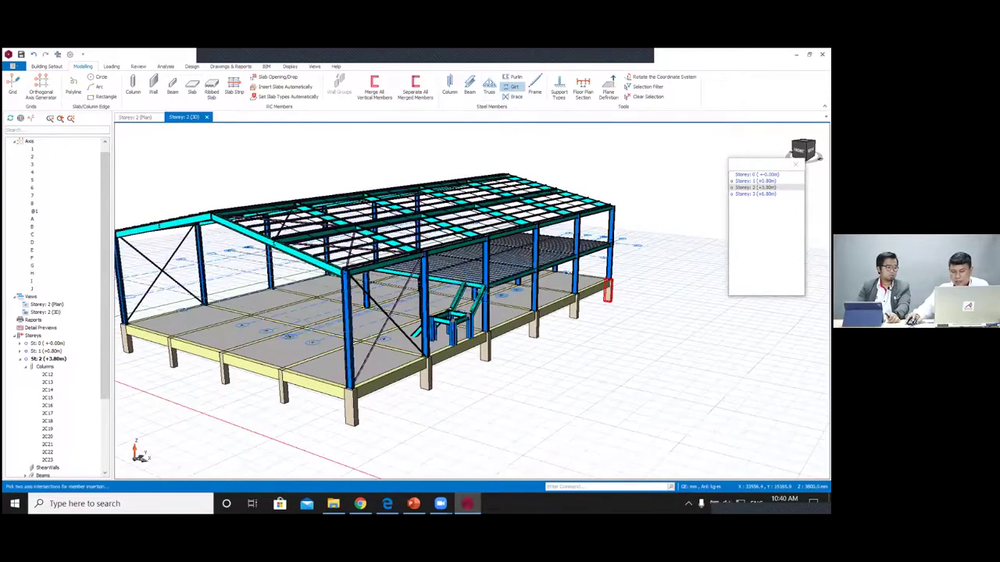
pyautogui.click(596, 346)
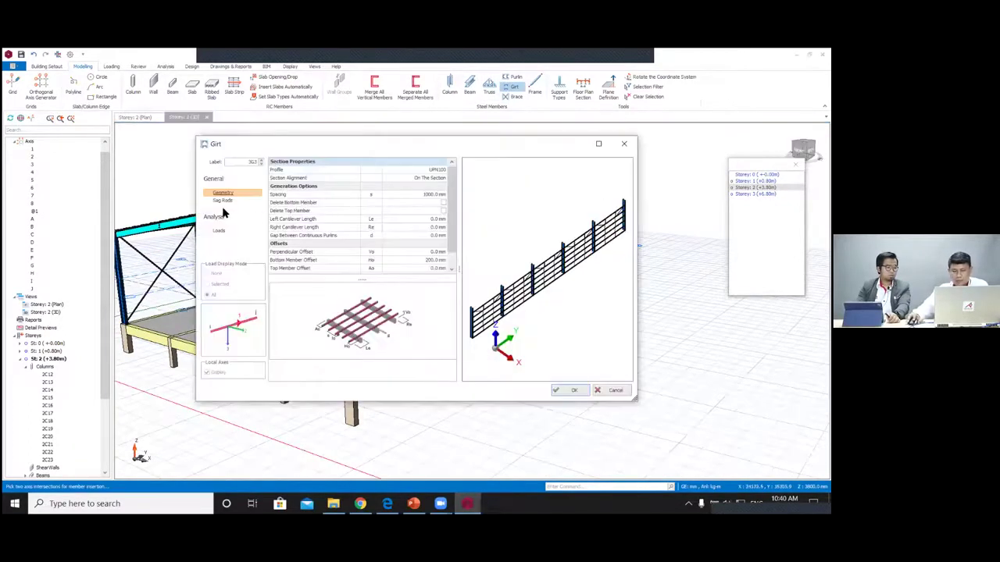
# Step: Disable Profile Hanger and Use Ridge Rod in the girts' sag rod settings, and open their load settings
pyautogui.scroll(-5, 443, 222)
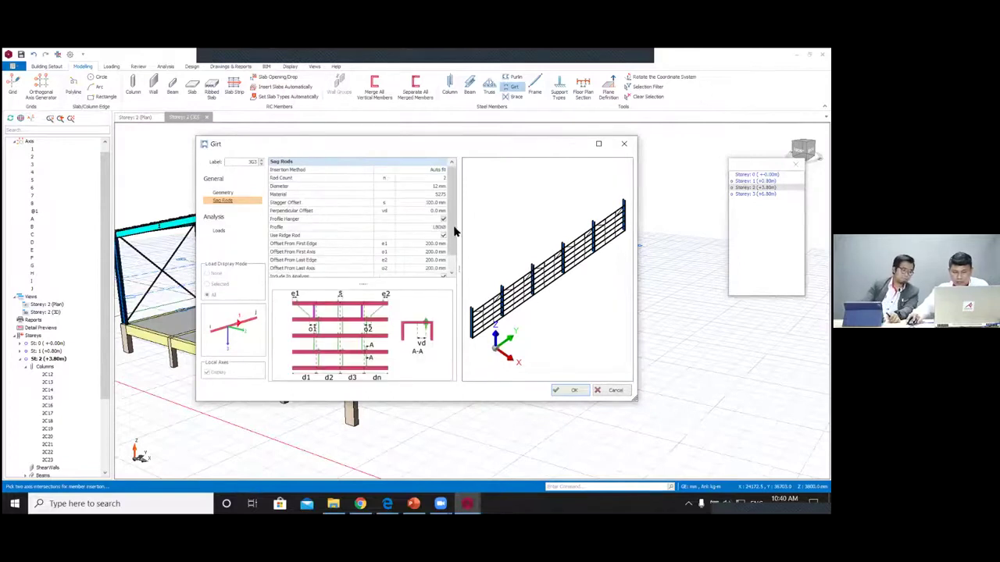
pyautogui.scroll(-2, 455, 229)
pyautogui.click(281, 227)
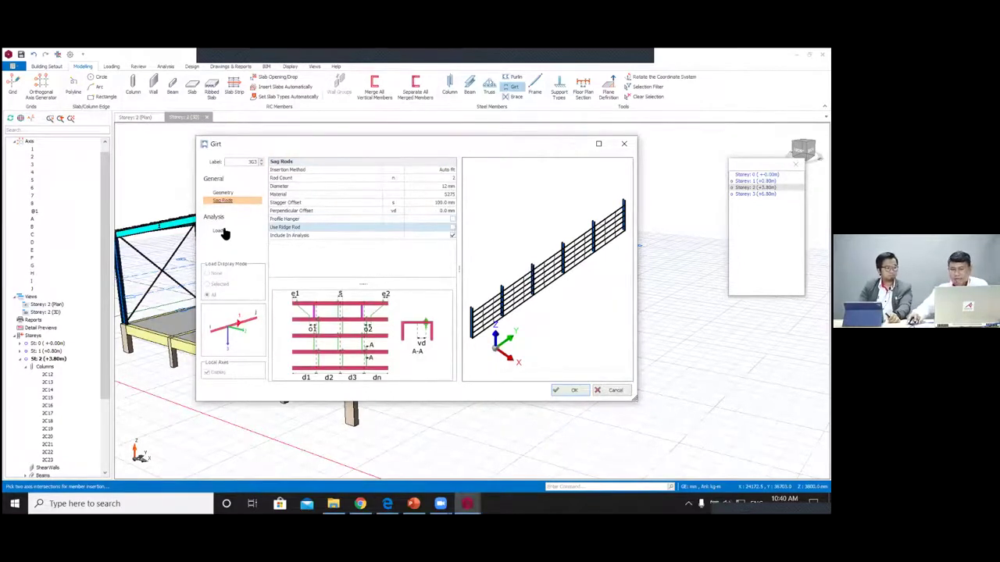
pyautogui.scroll(-3, 292, 267)
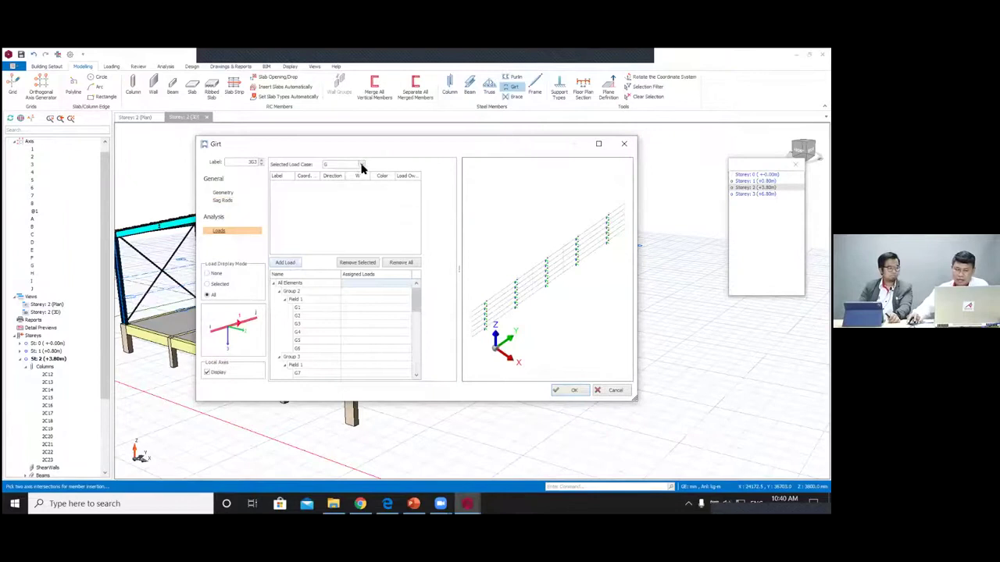
pyautogui.click(289, 263)
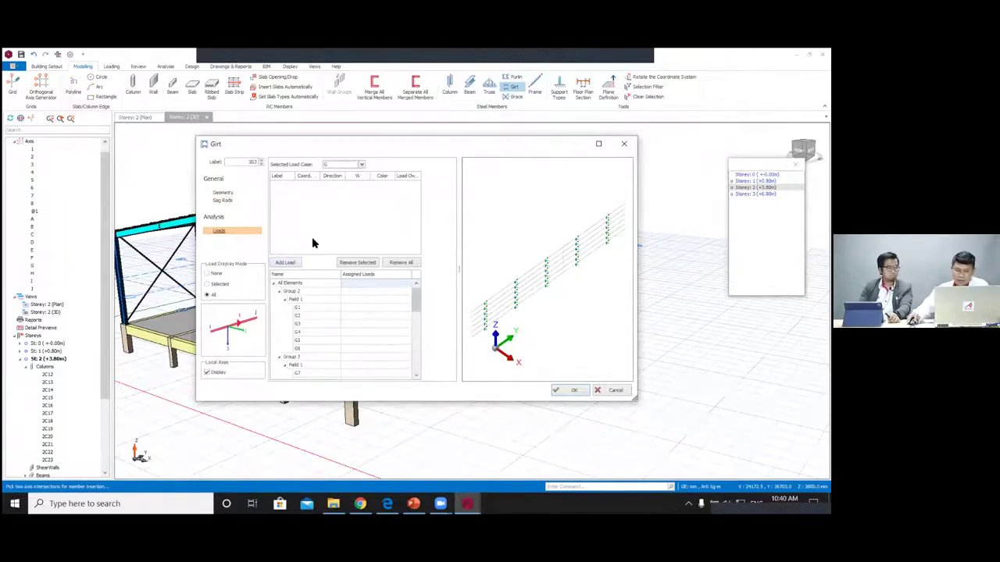
pyautogui.click(361, 164)
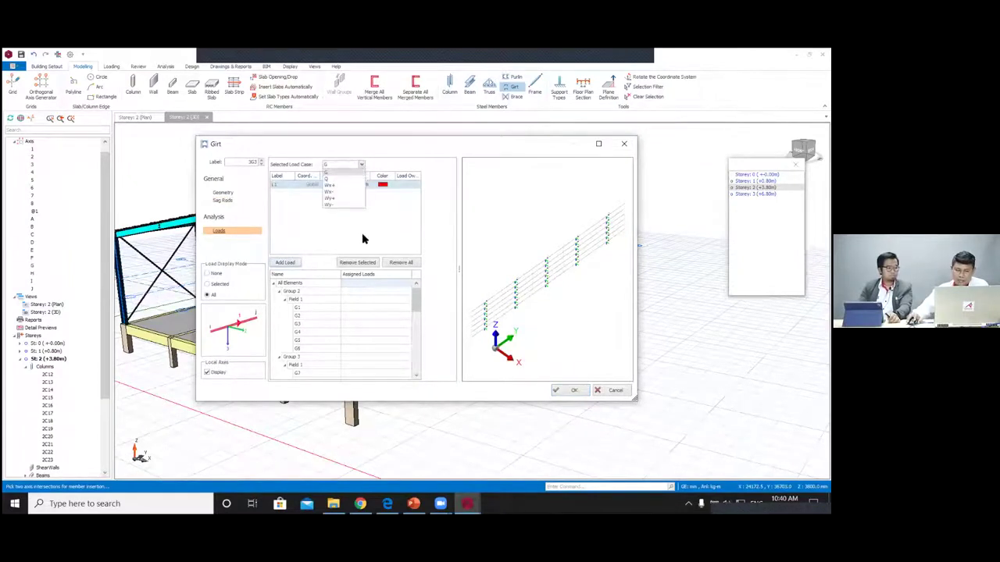
pyautogui.click(356, 188)
pyautogui.click(402, 263)
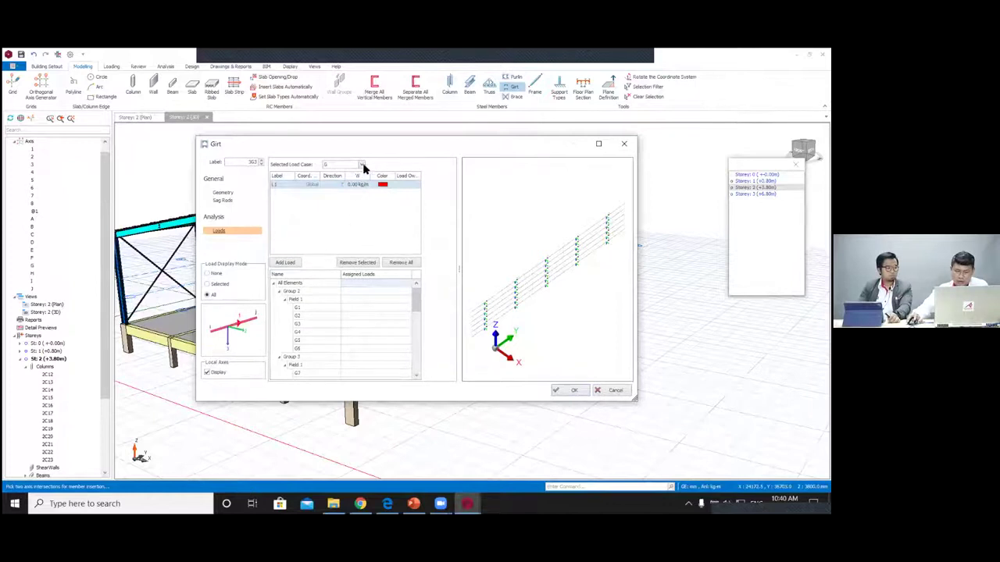
# Step: Add a girt load under load case Wx+ and set its coordinate system to Local, direction 2
pyautogui.click(343, 164)
pyautogui.click(344, 187)
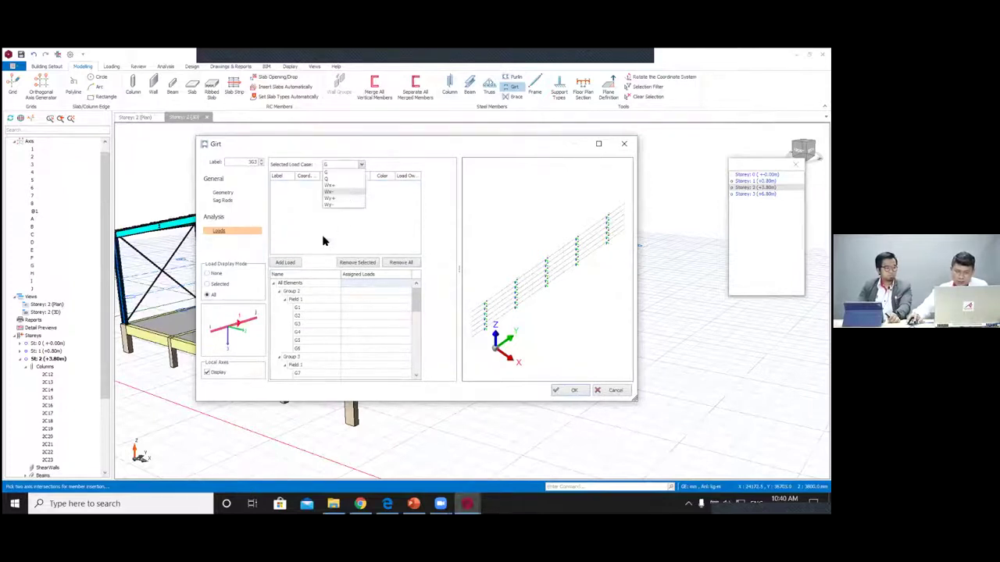
pyautogui.click(285, 262)
pyautogui.click(316, 185)
pyautogui.click(302, 198)
# Step: Set the Wx+ girt load to -50.00 kg/m and assign it to all elements
pyautogui.click(349, 188)
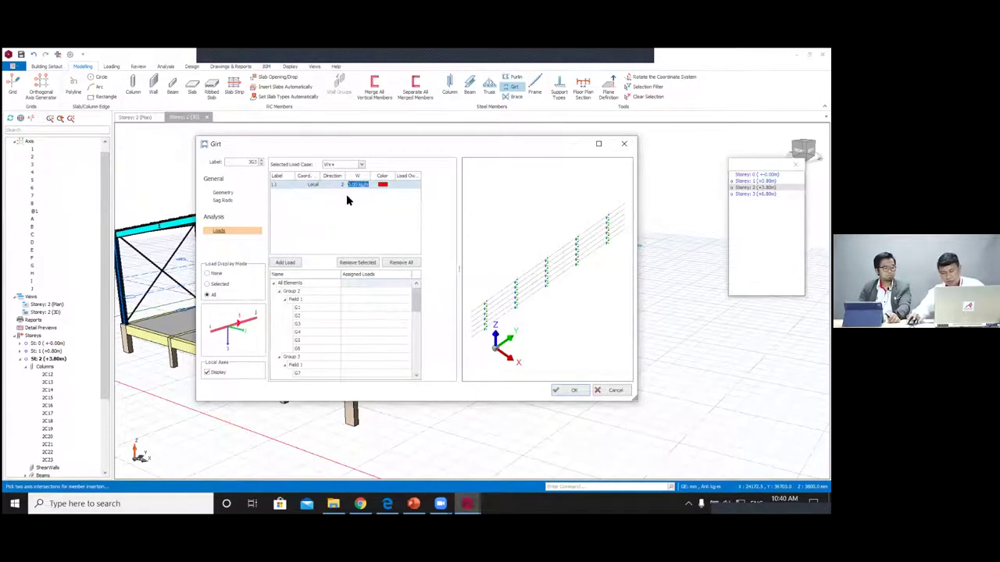
pyautogui.write('-50')
pyautogui.press('Return')
pyautogui.scroll(4, 533, 291)
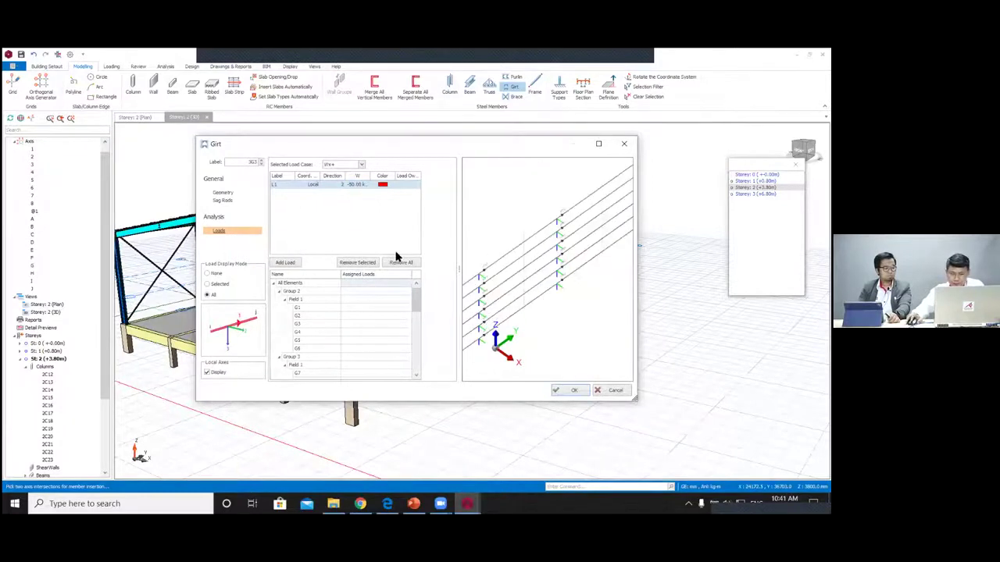
pyautogui.click(348, 283)
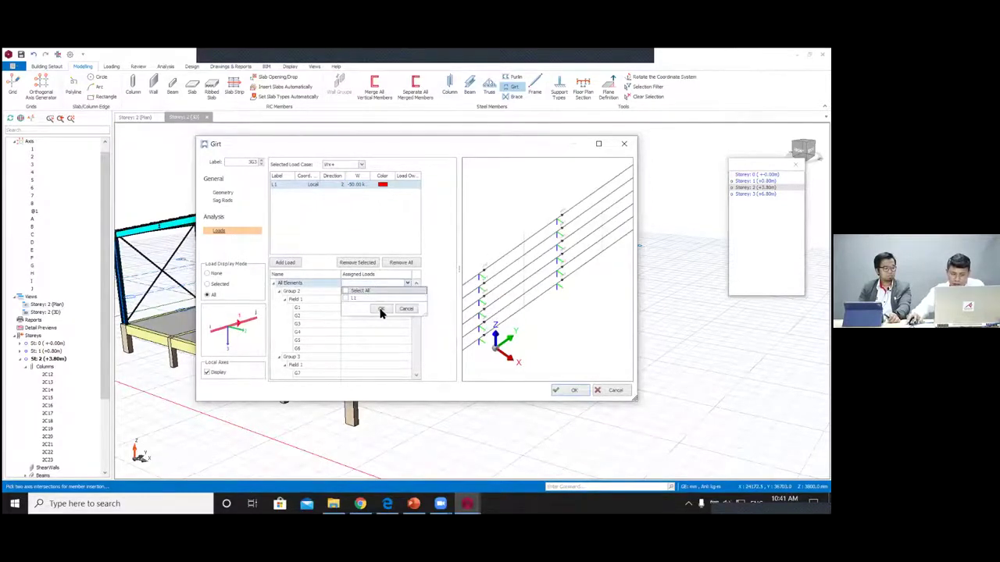
pyautogui.click(580, 280)
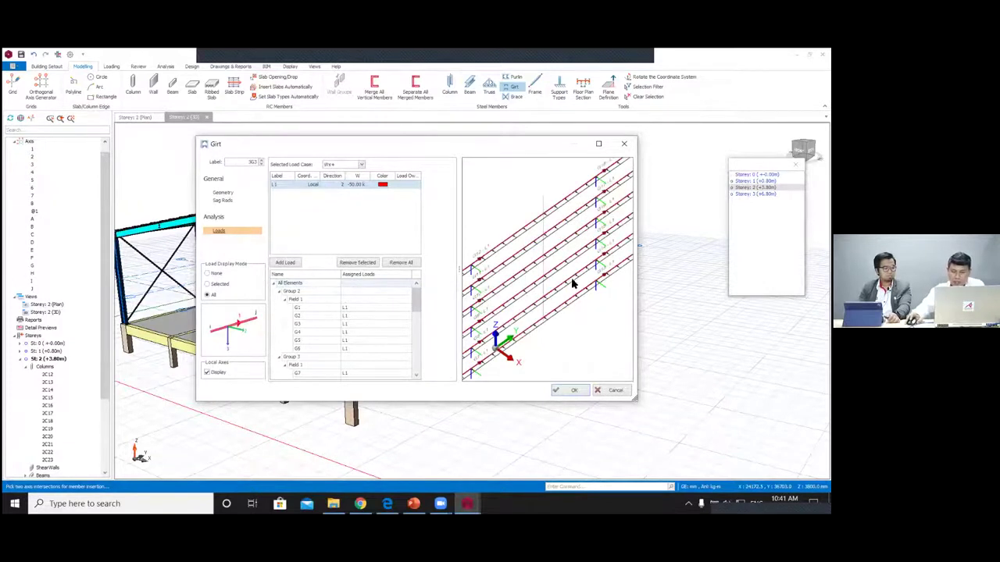
# Step: Reverse the Wx+ girt load to 50.00 kg/m and finish creating the stair-side girt group
pyautogui.scroll(-3, 572, 283)
pyautogui.moveTo(568, 286)
pyautogui.mouseDown()
pyautogui.moveTo(523, 285)
pyautogui.moveTo(566, 283)
pyautogui.mouseUp()
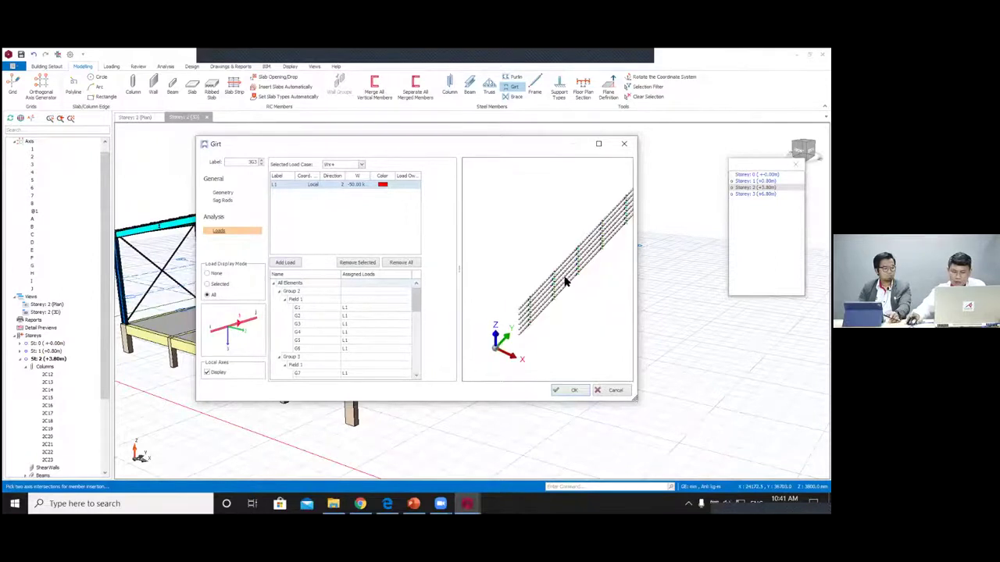
pyautogui.doubleClick(352, 185)
pyautogui.click(351, 185)
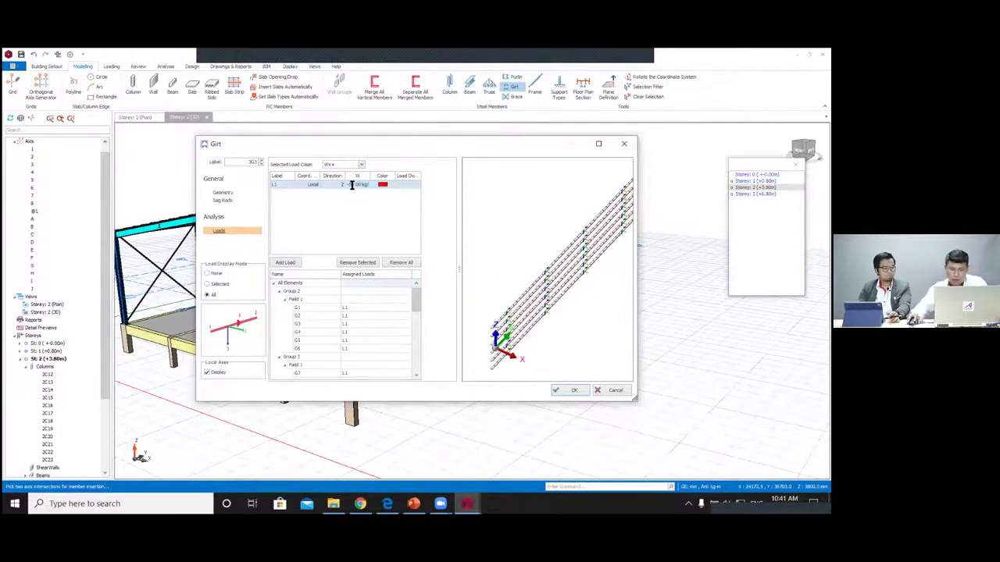
pyautogui.press('BackSpace')
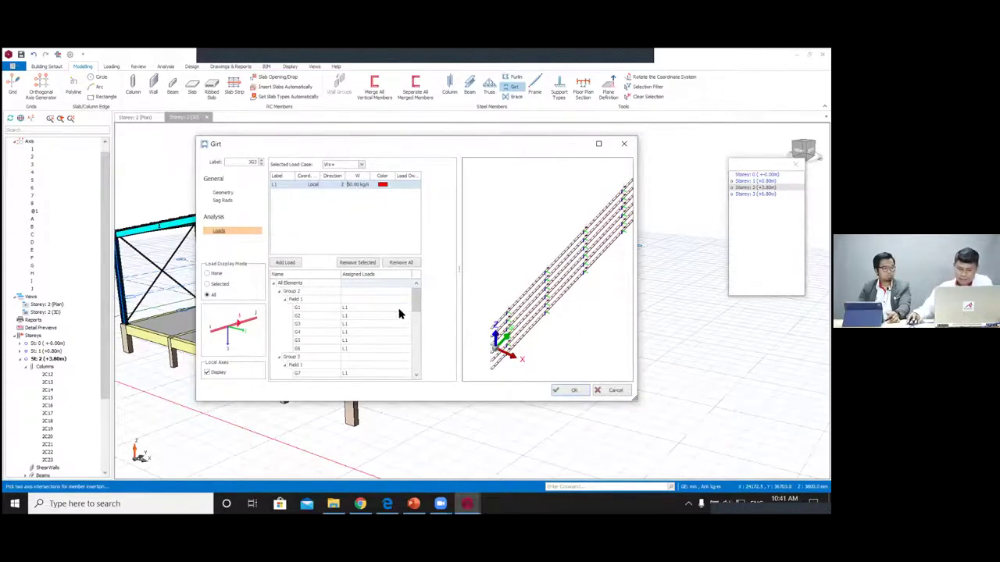
pyautogui.scroll(3, 535, 299)
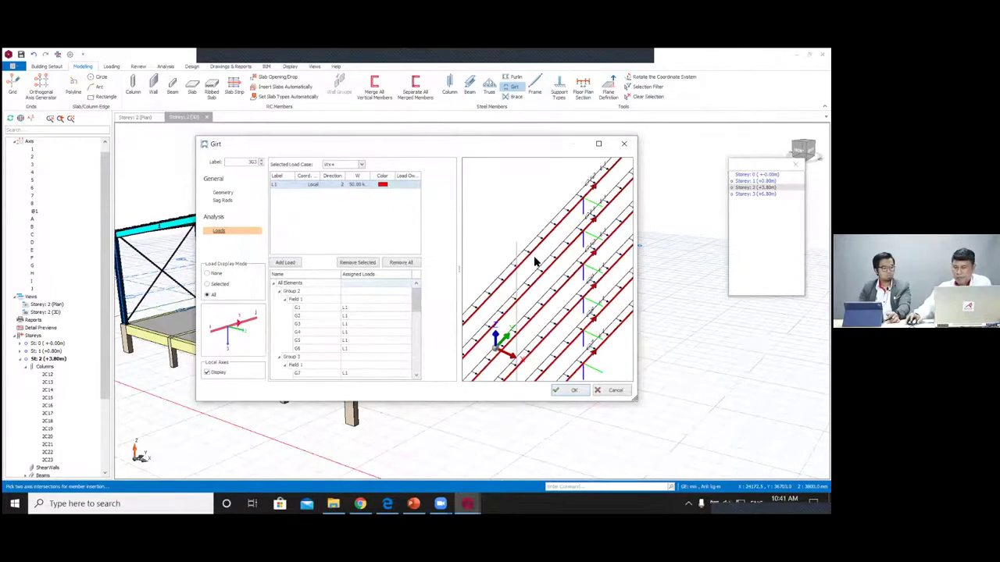
pyautogui.click(572, 391)
# Step: Create a girt group on the long wall opposite the stair, spanning from one end column to the other
pyautogui.scroll(-3, 551, 374)
pyautogui.moveTo(551, 373); pyautogui.dragTo(562, 373, button='middle')
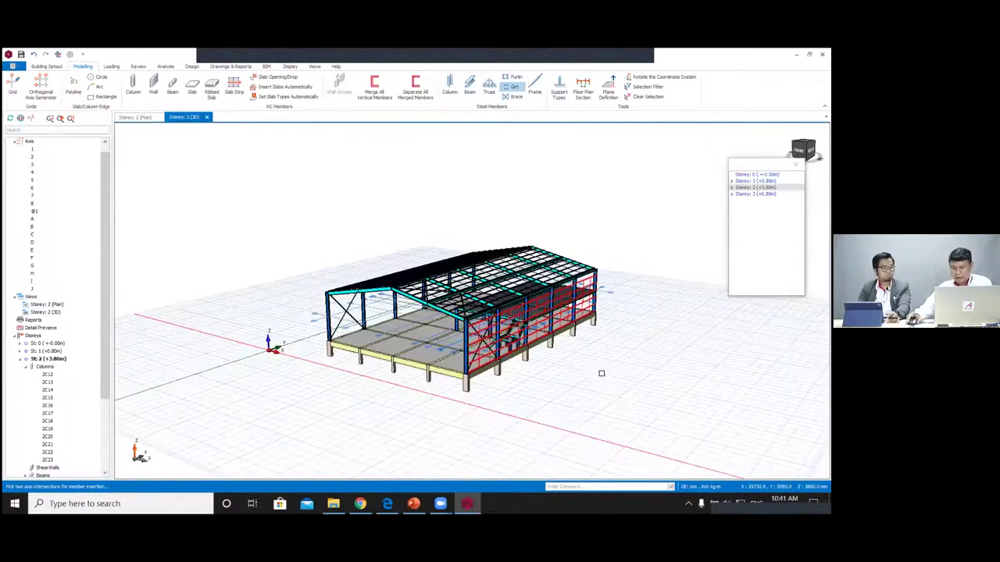
pyautogui.moveTo(480, 354); pyautogui.dragTo(650, 322, button='middle')
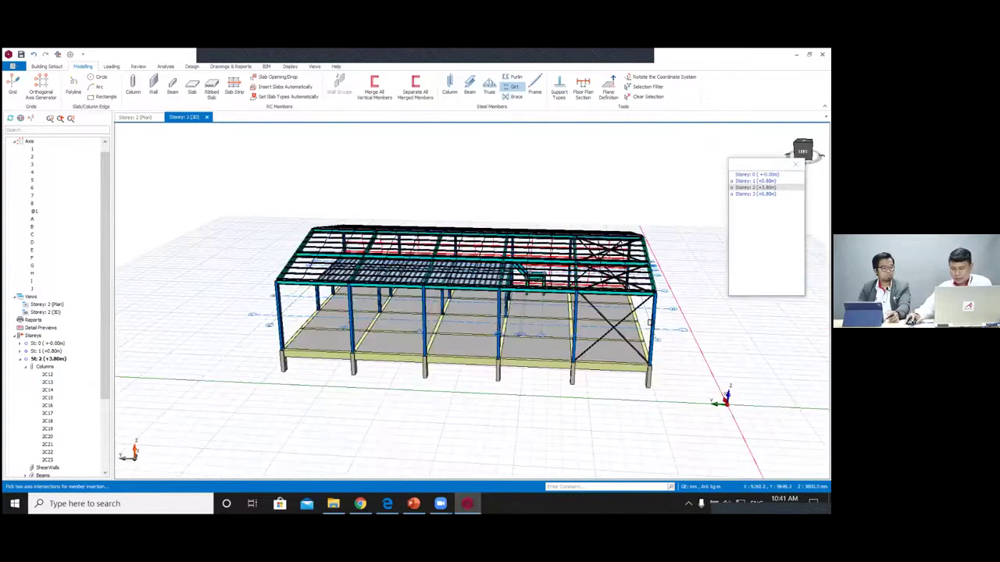
pyautogui.click(285, 330)
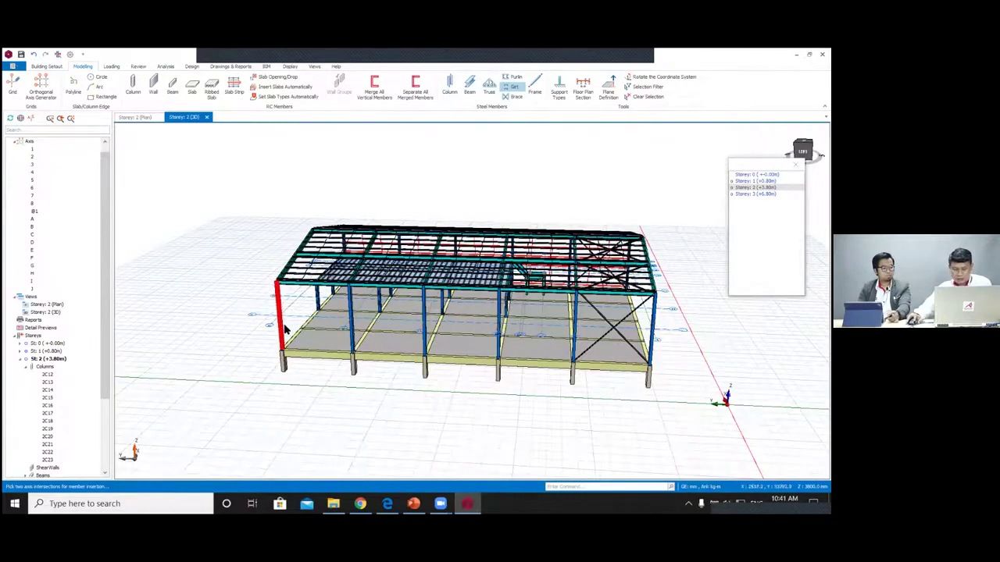
pyautogui.click(366, 343)
pyautogui.click(570, 389)
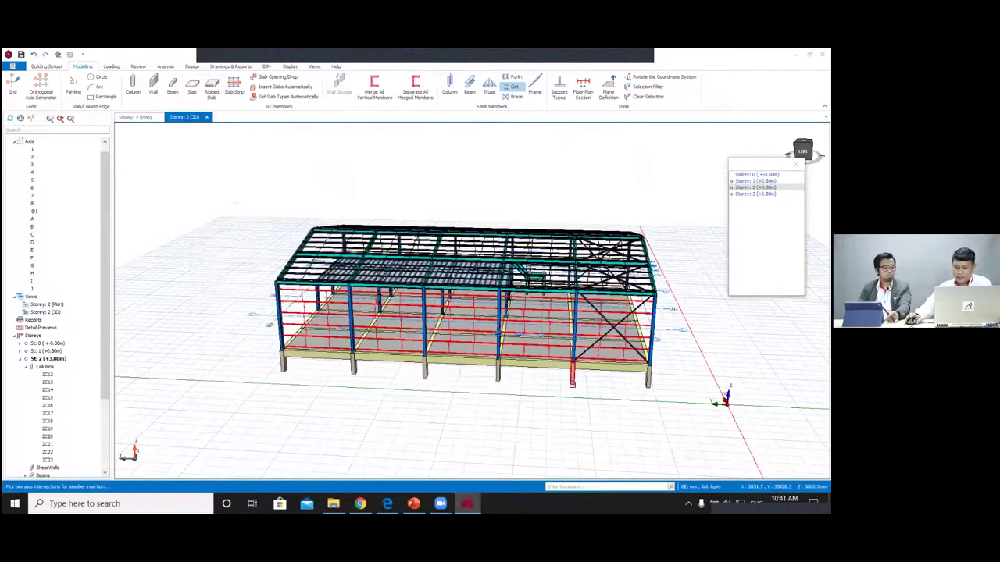
# Step: Set the new girt group's section alignment to Under The Section and apply it
pyautogui.moveTo(570, 388); pyautogui.dragTo(392, 300, button='middle')
pyautogui.scroll(5, 386, 293)
pyautogui.scroll(3, 410, 289)
pyautogui.rightClick(412, 287)
pyautogui.click(410, 288)
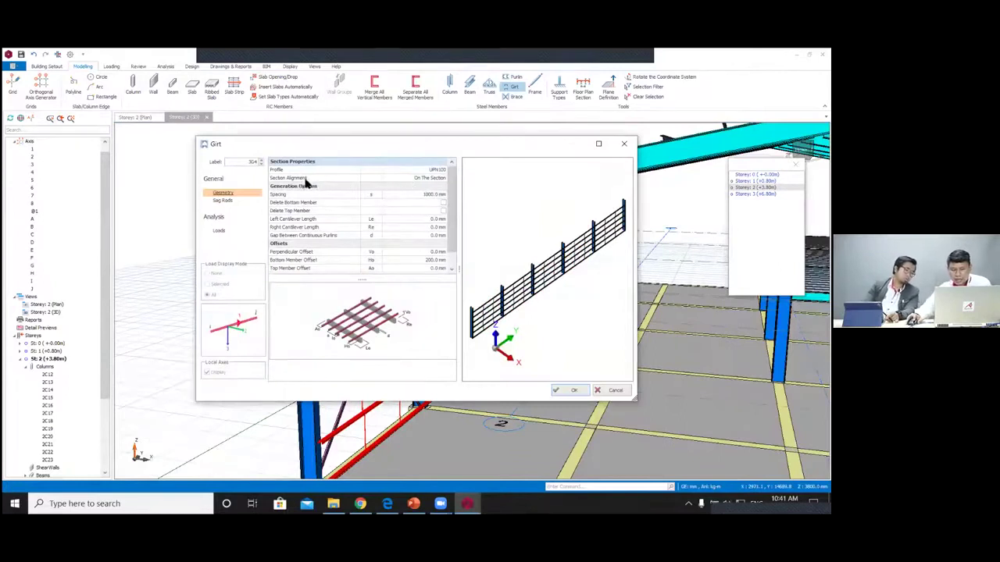
pyautogui.click(417, 178)
pyautogui.click(421, 178)
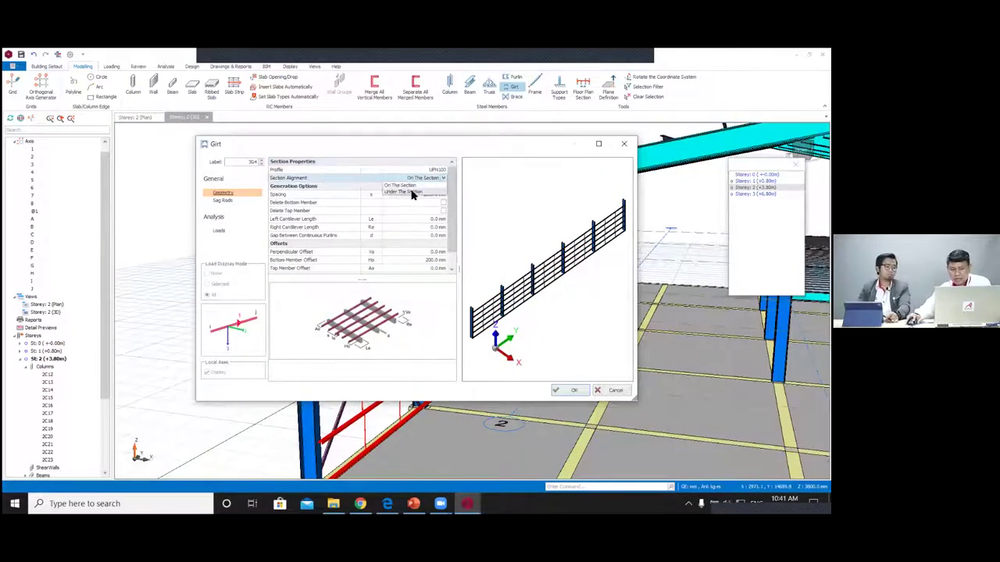
pyautogui.click(403, 191)
pyautogui.click(570, 390)
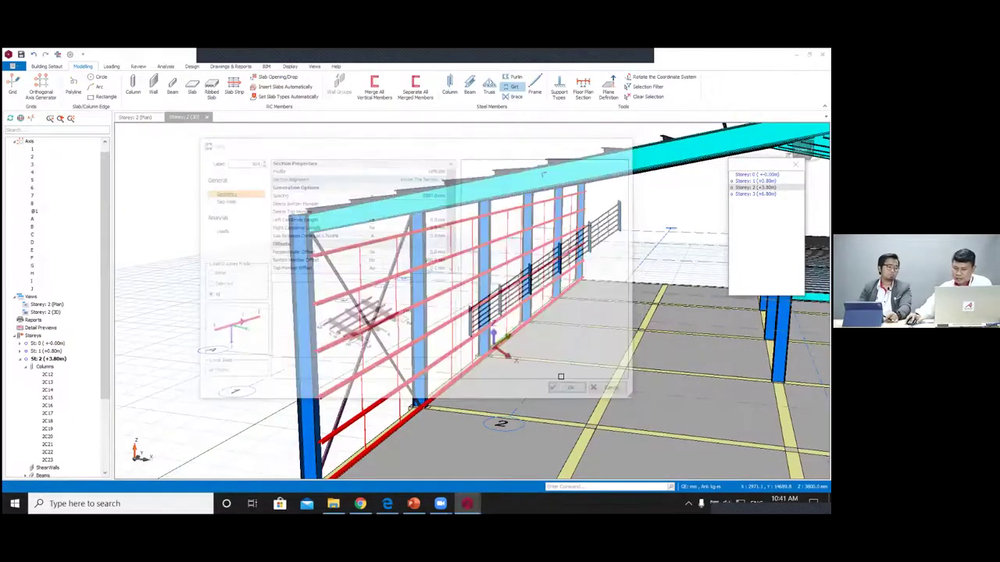
pyautogui.scroll(-5, 549, 359)
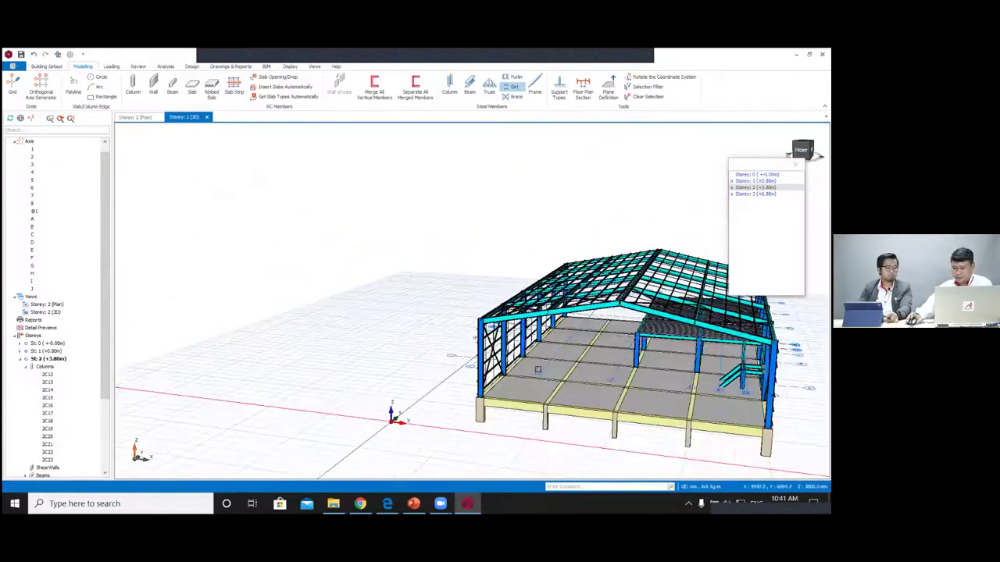
pyautogui.keyDown('shift'); pyautogui.moveTo(456, 339); pyautogui.dragTo(478, 347, button='middle'); pyautogui.keyUp('shift')
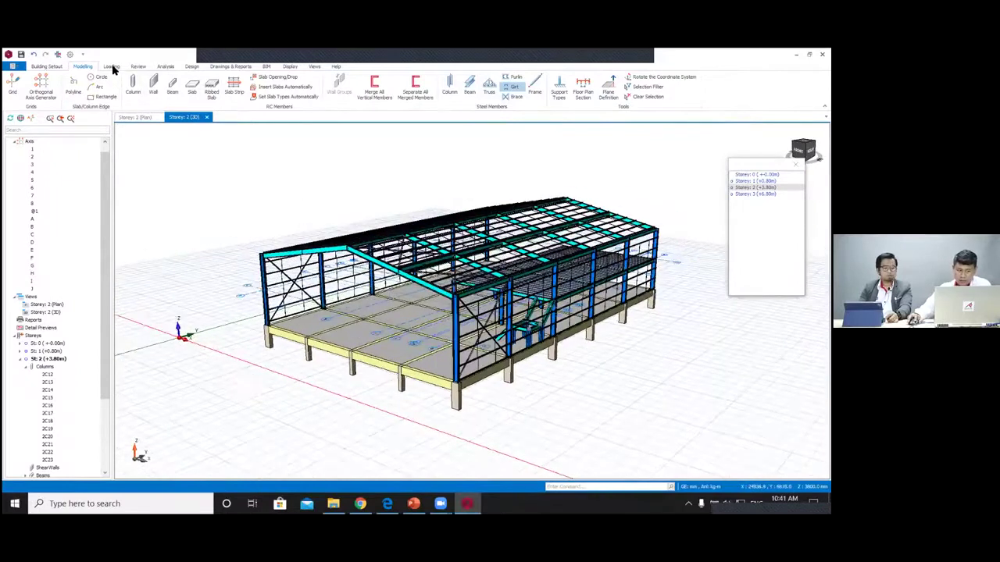
# Step: Open Building Analysis and review the wind load codes in the project parameters, picking the Thailand Wind Code
pyautogui.click(112, 66)
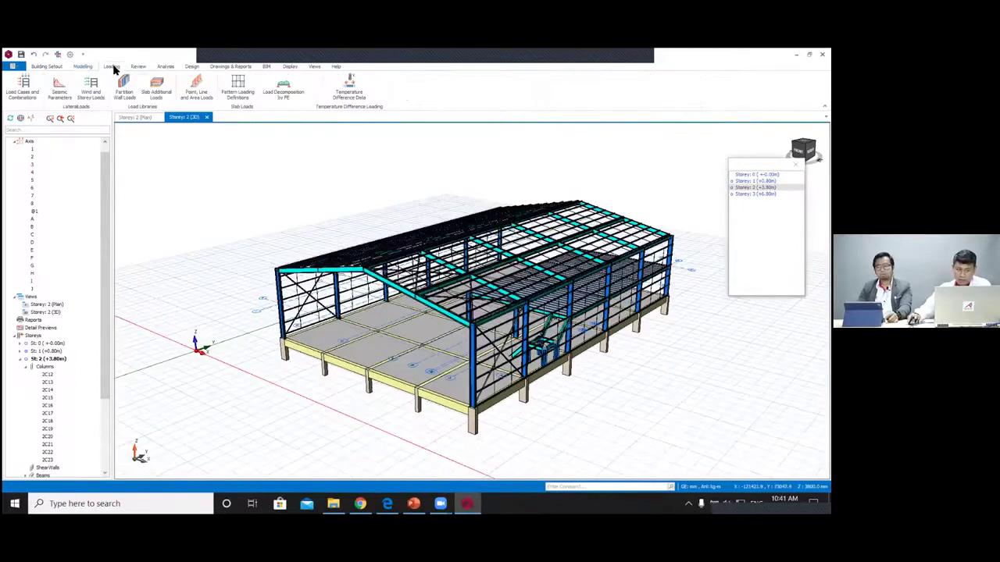
pyautogui.click(164, 67)
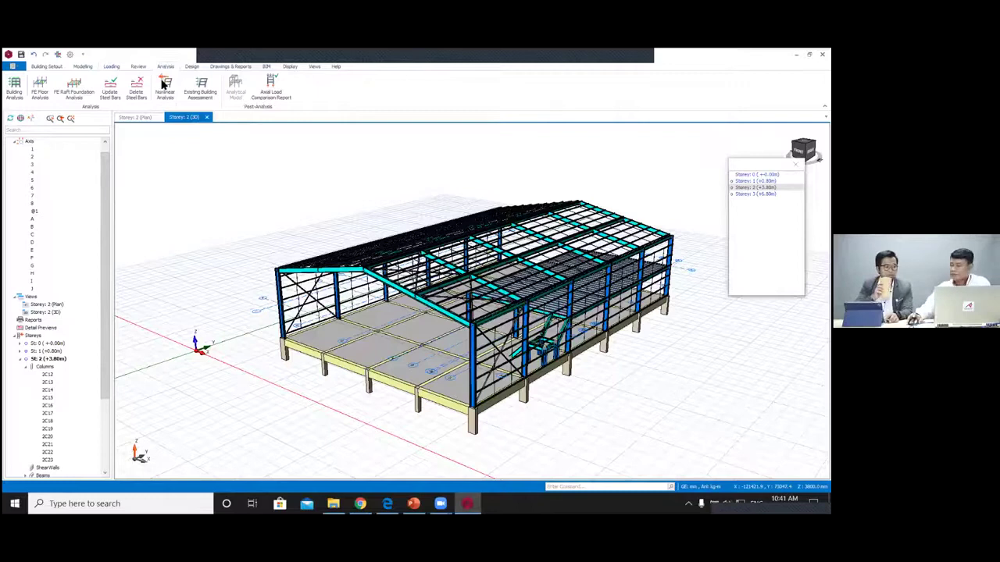
pyautogui.click(17, 90)
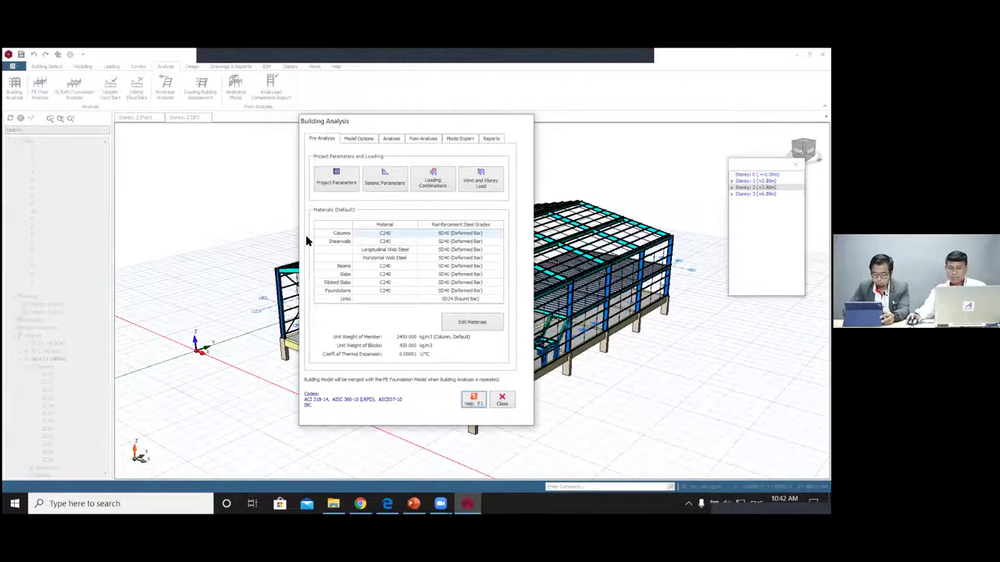
pyautogui.click(334, 191)
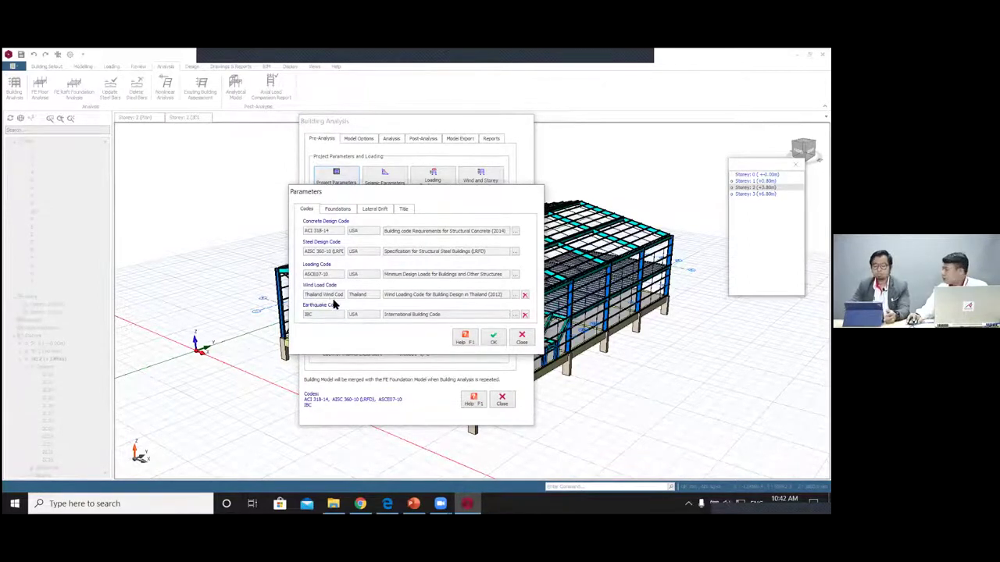
pyautogui.click(515, 295)
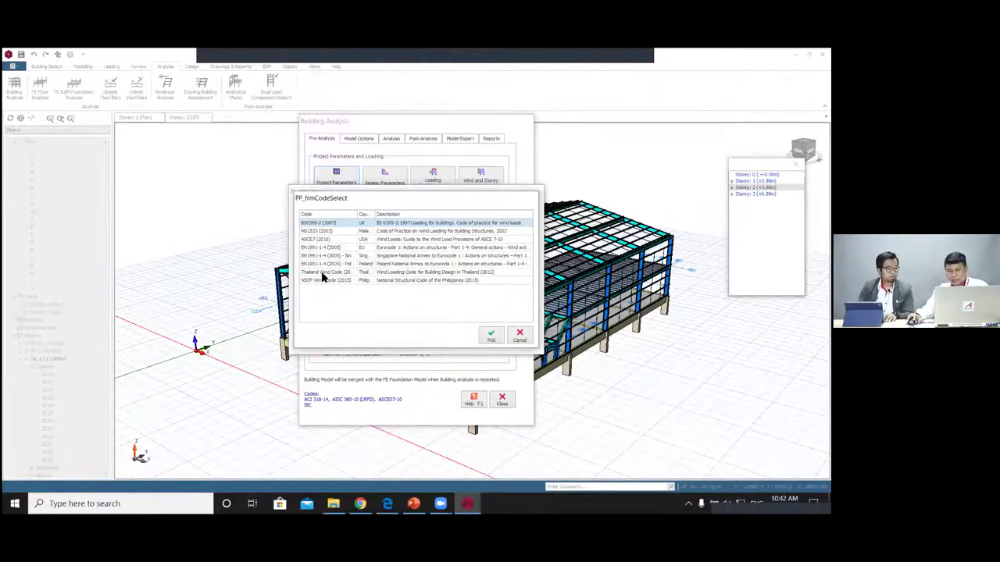
pyautogui.click(330, 273)
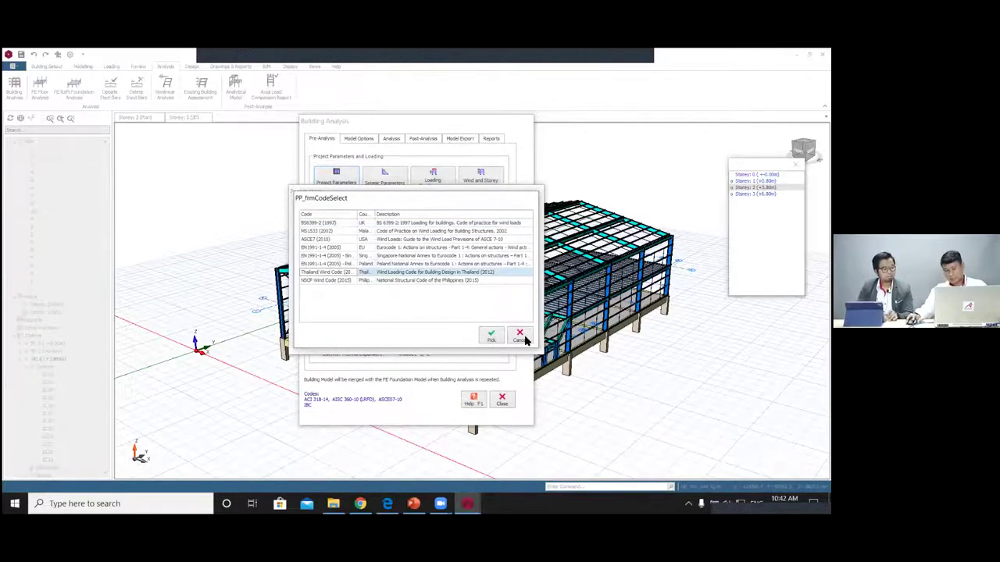
pyautogui.click(490, 335)
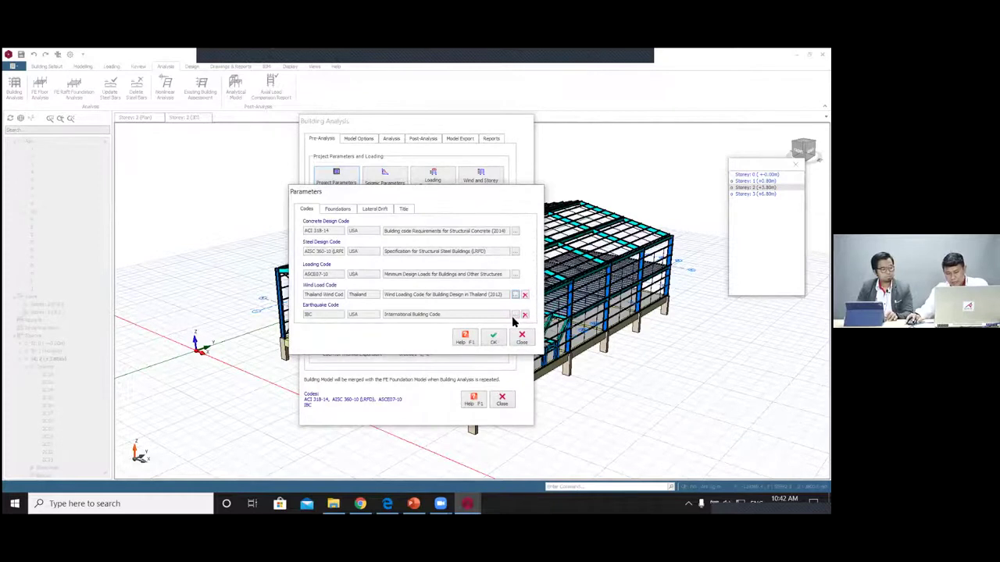
# Step: Review the available earthquake codes, including DPT 1302-61, and close the project parameters without changing the code
pyautogui.click(515, 315)
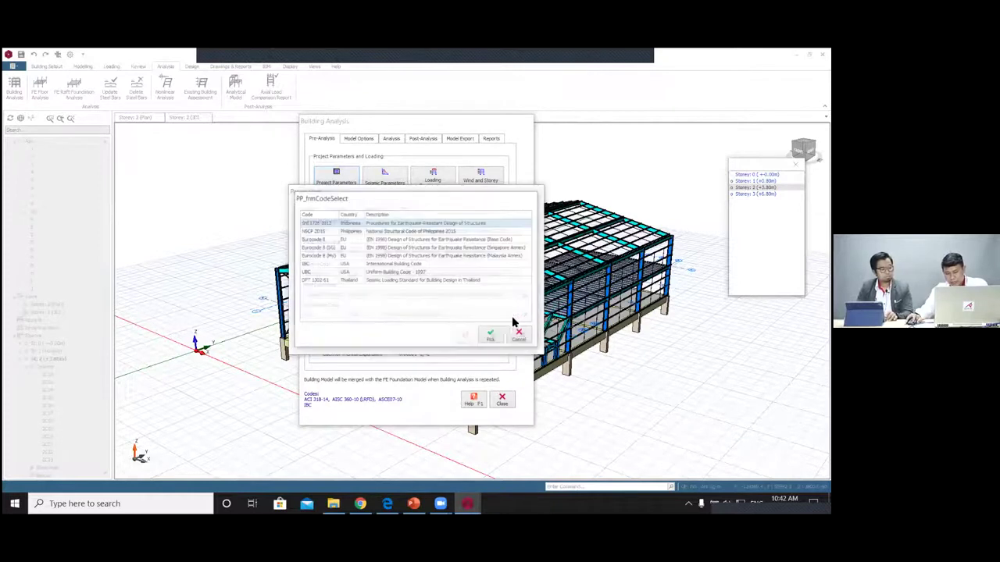
pyautogui.click(309, 281)
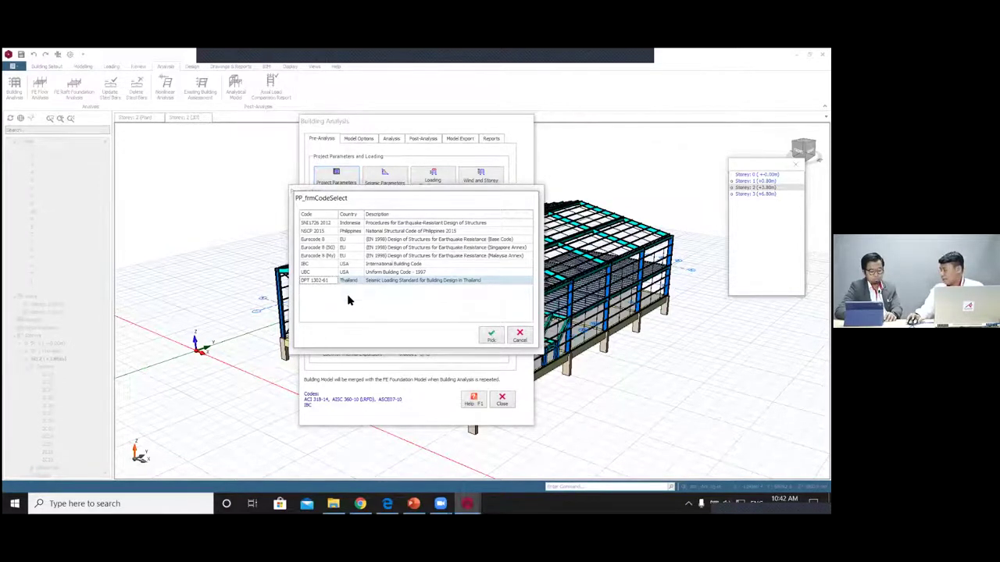
pyautogui.click(519, 335)
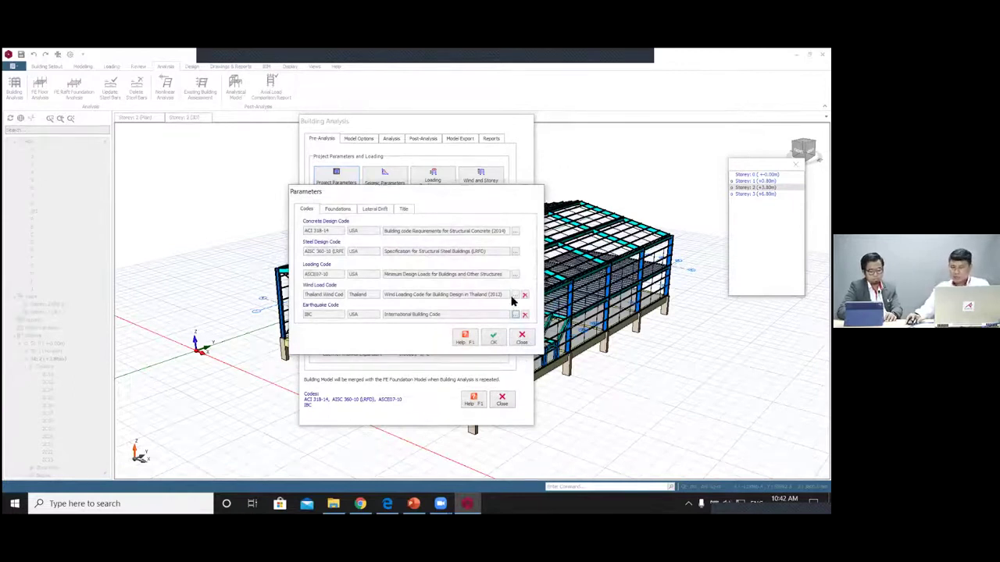
pyautogui.click(521, 337)
# Step: Open the seismic parameters, switch to PowerPoint and consult the Ss, S1 and Fa table slides in full-screen view
pyautogui.click(396, 182)
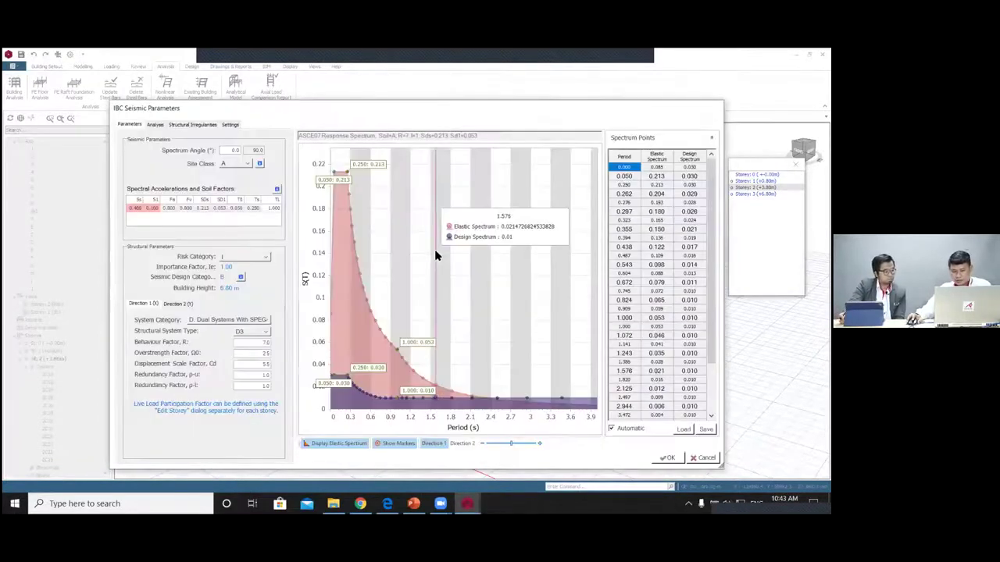
pyautogui.click(418, 503)
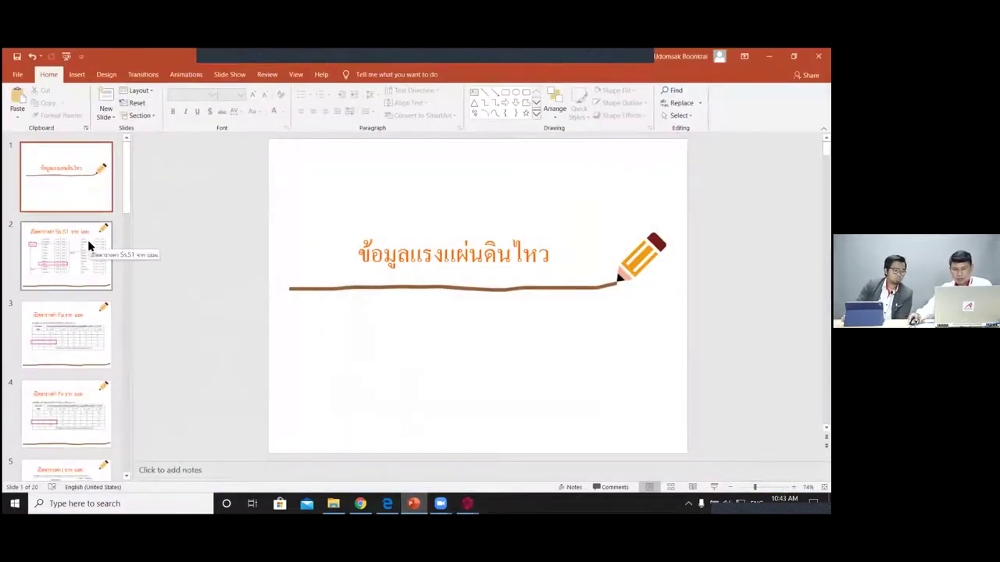
pyautogui.click(91, 239)
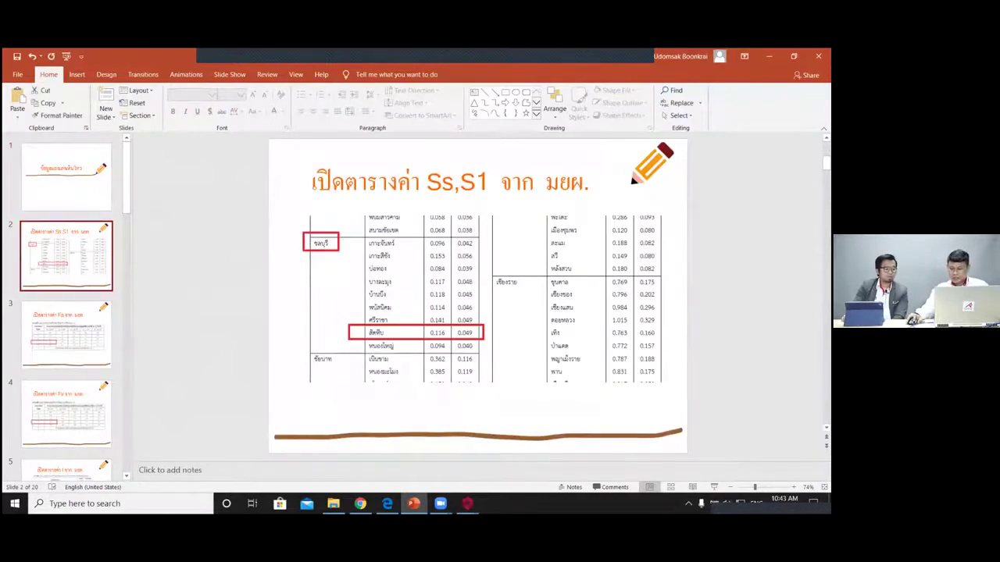
pyautogui.hotkey('shift', 'F5')
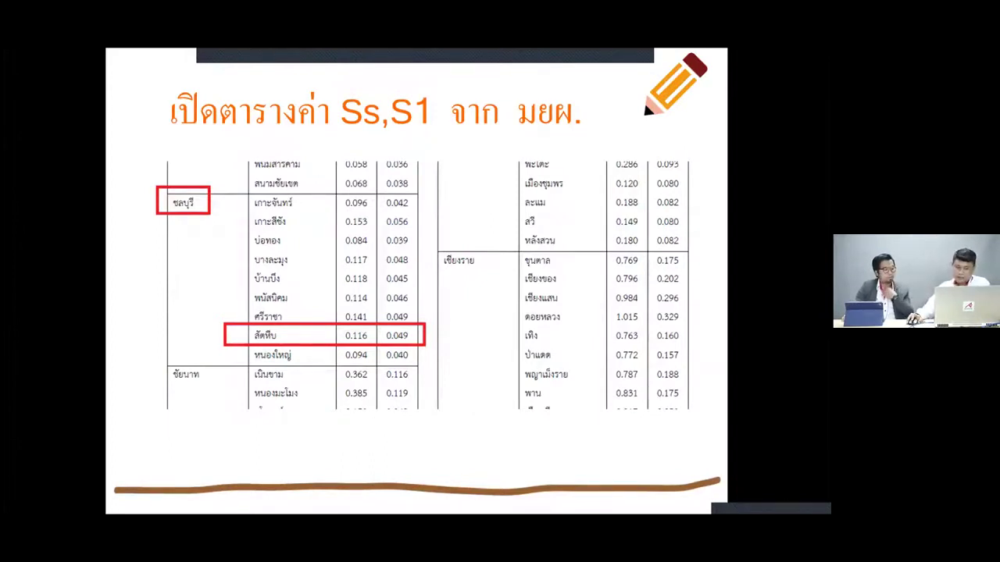
pyautogui.press('Right')
pyautogui.press('Left')
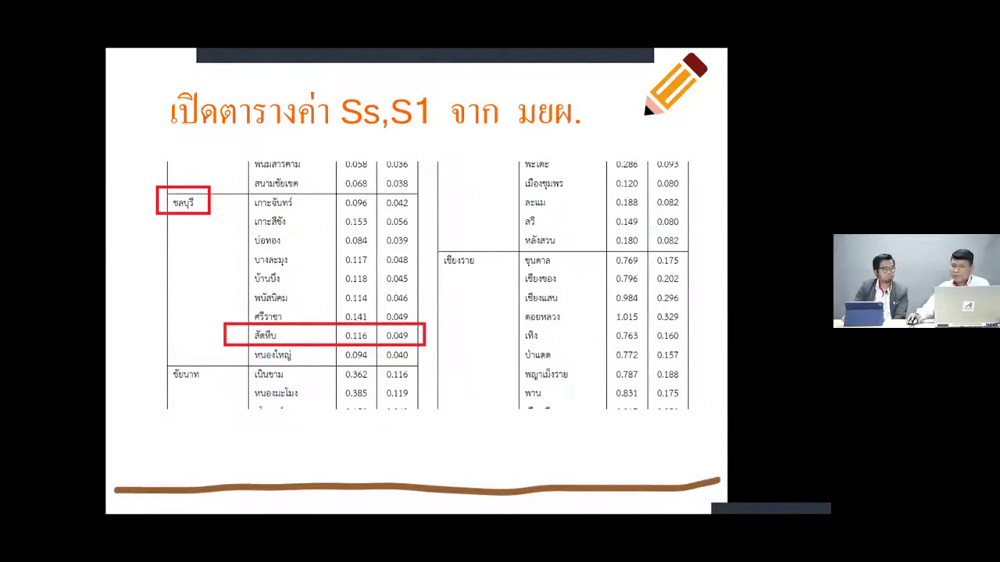
pyautogui.press('Right')
pyautogui.press('Left')
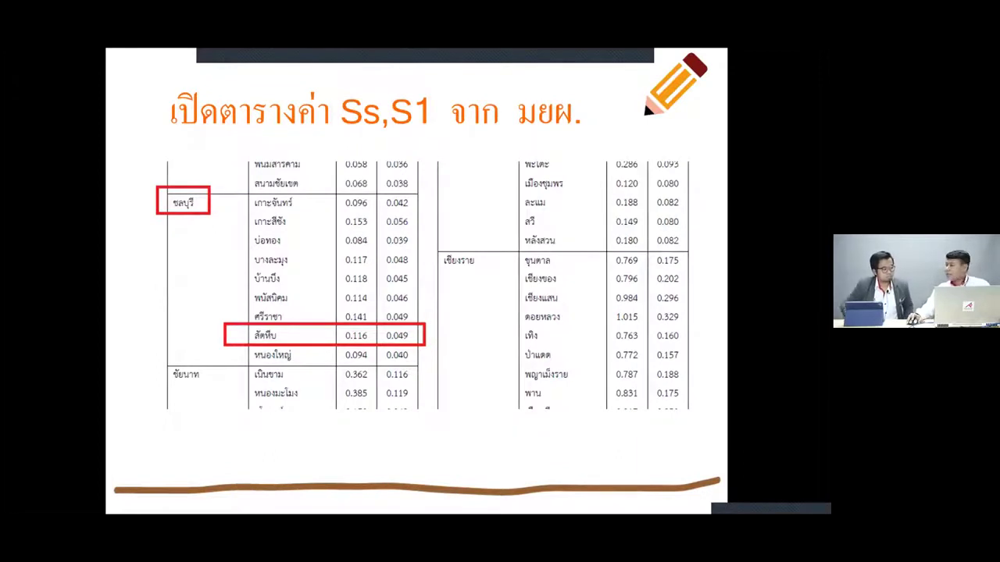
pyautogui.press('Right')
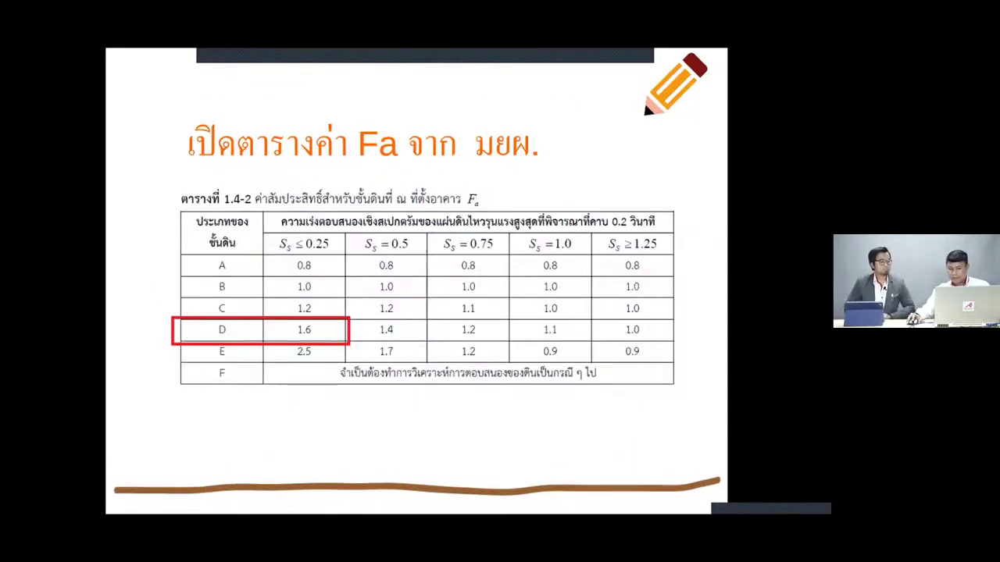
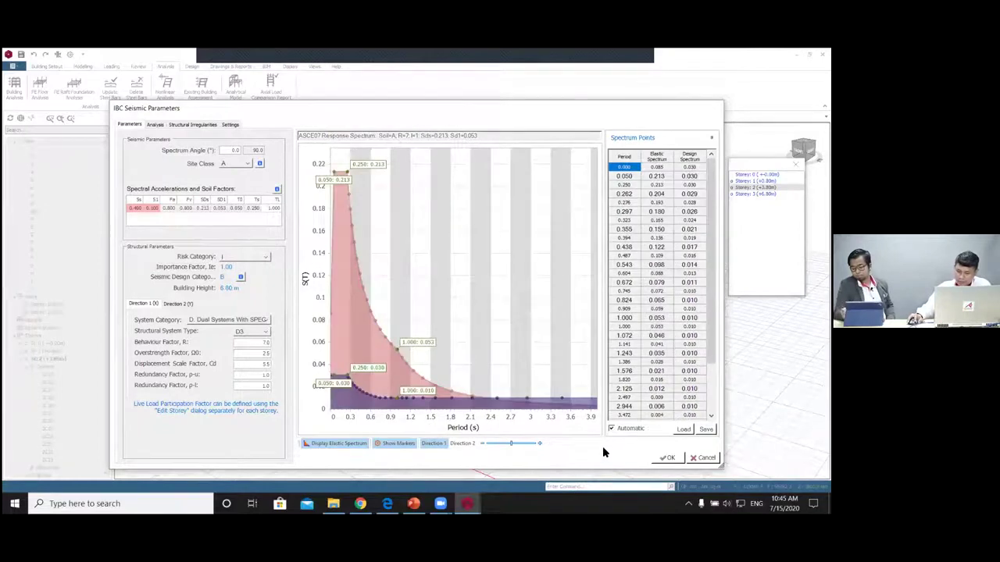
# Step: Set the spectral accelerations Ss to 0.116 and S1 to 0.049 in the seismic parameters
pyautogui.click(134, 208)
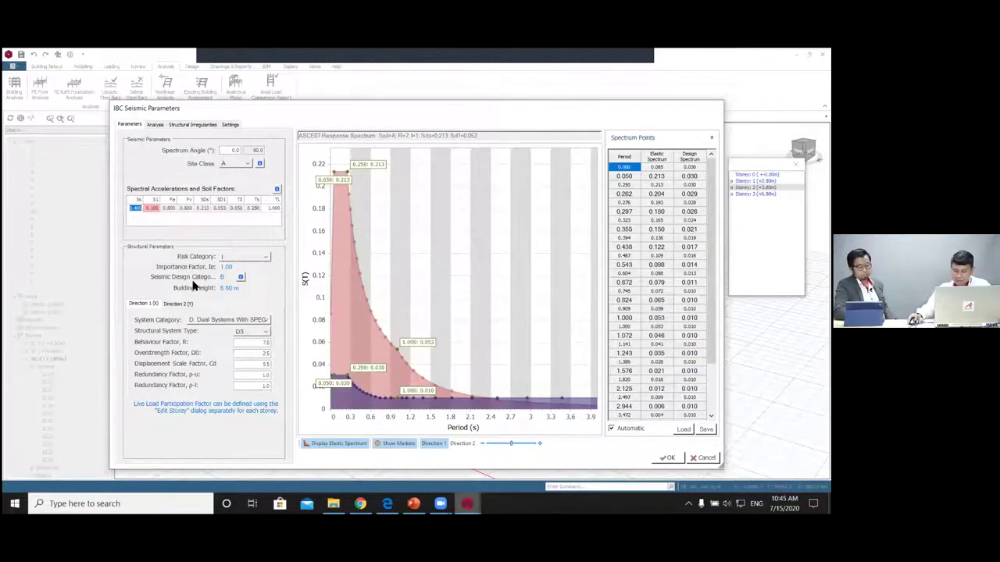
pyautogui.moveTo(128, 208); pyautogui.dragTo(167, 215)
pyautogui.write('0.116')
pyautogui.click(154, 210)
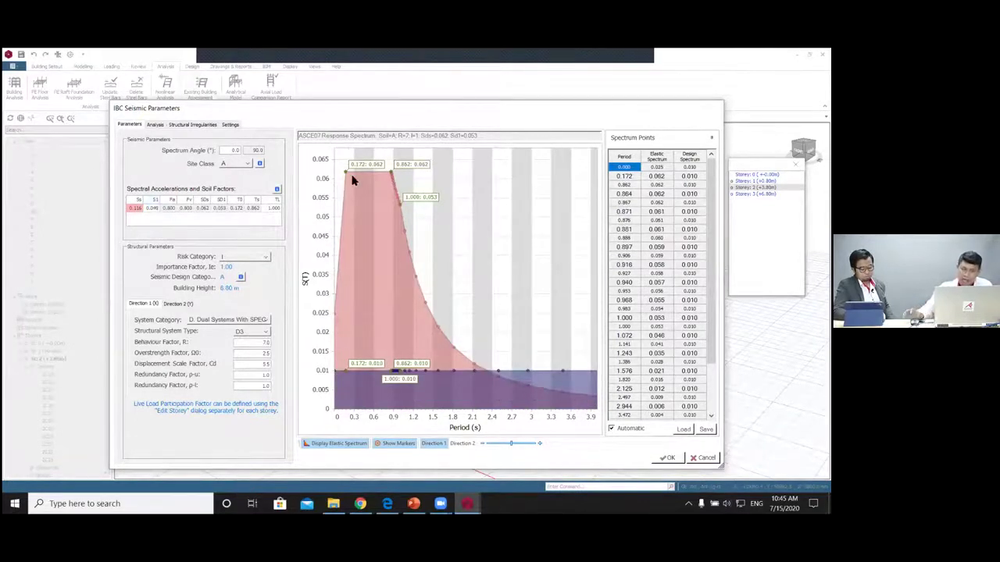
# Step: Set the site class to D (Medium Soil) and the risk category to II
pyautogui.click(247, 165)
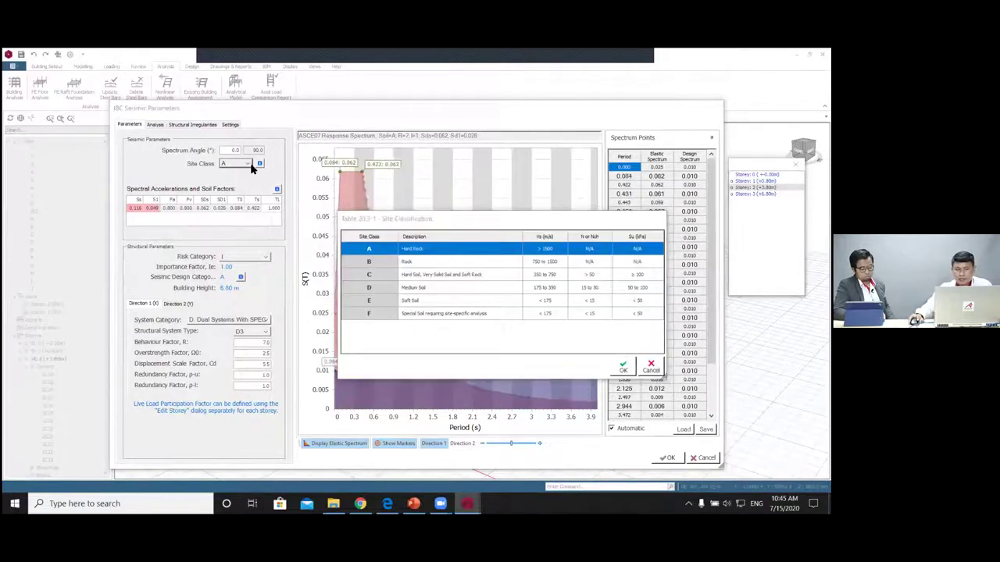
pyautogui.click(367, 287)
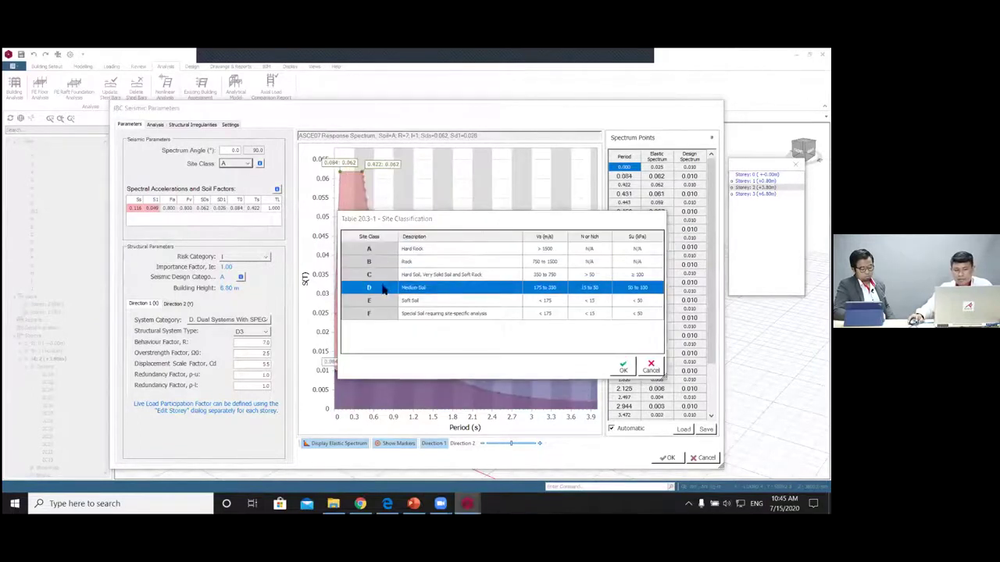
pyautogui.click(622, 368)
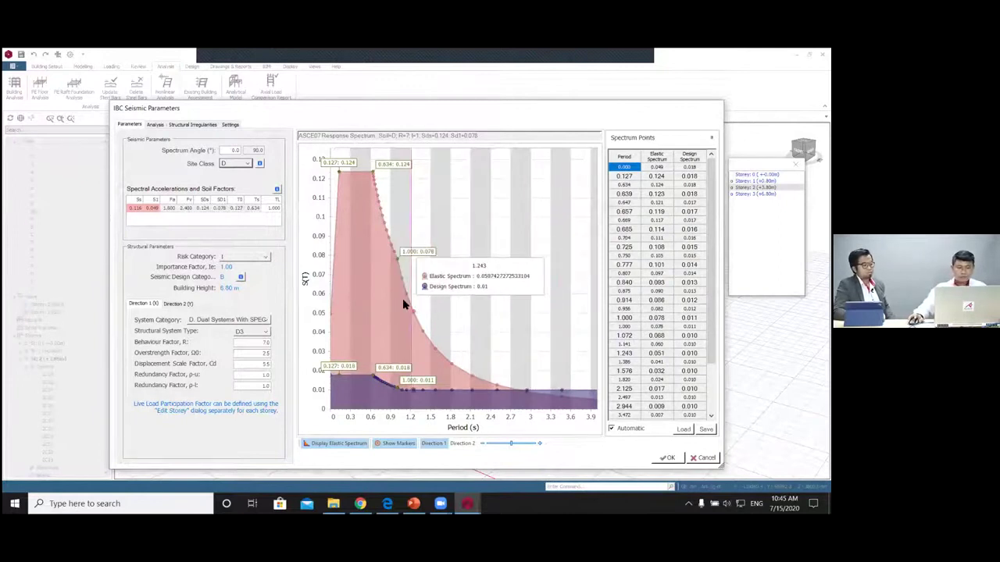
pyautogui.click(253, 257)
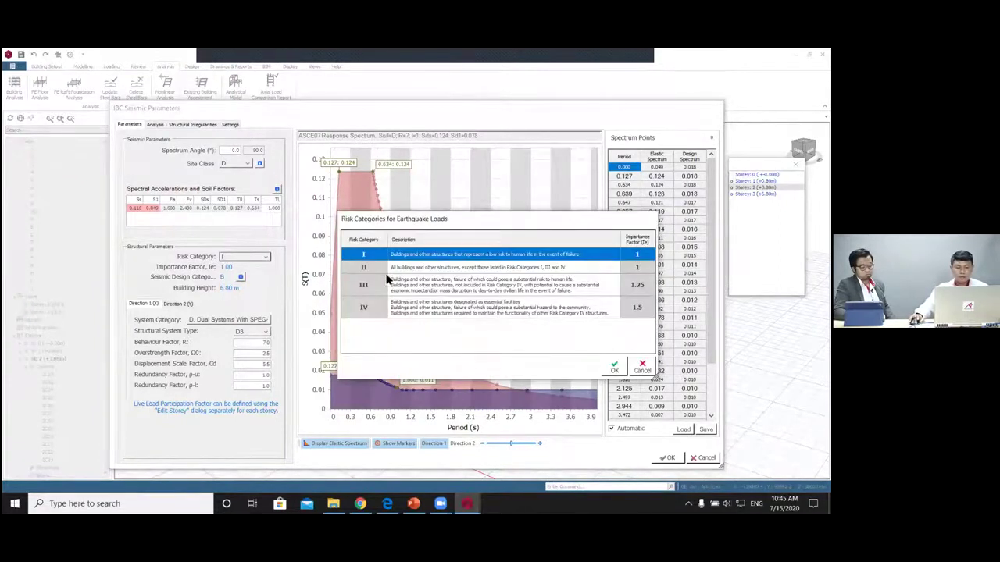
pyautogui.click(391, 268)
pyautogui.click(616, 371)
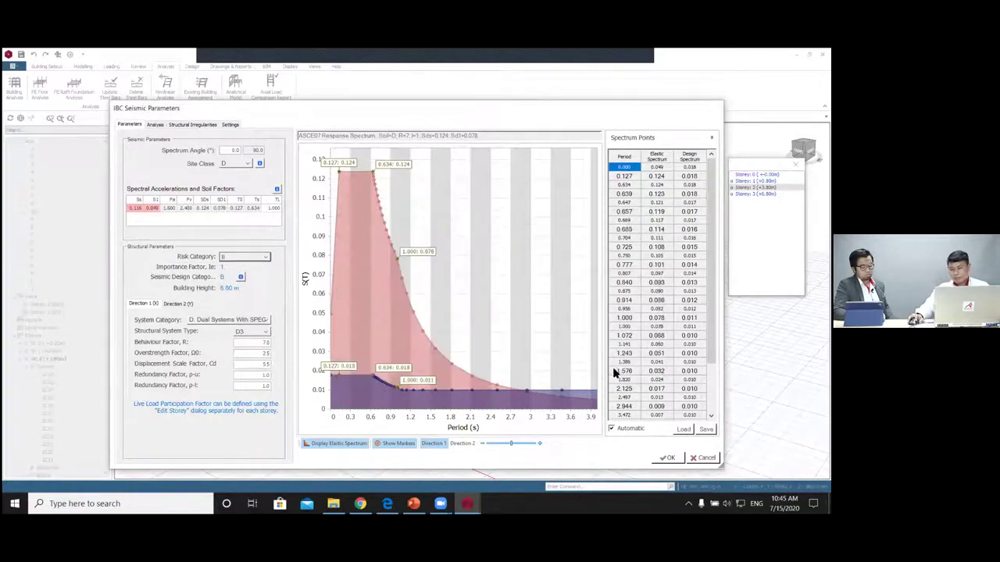
# Step: Set the Direction 1 (X) system category to C. Moment-Resisting Frame Systems with type C4, Steel ORDINARY Moment Frames
pyautogui.click(212, 320)
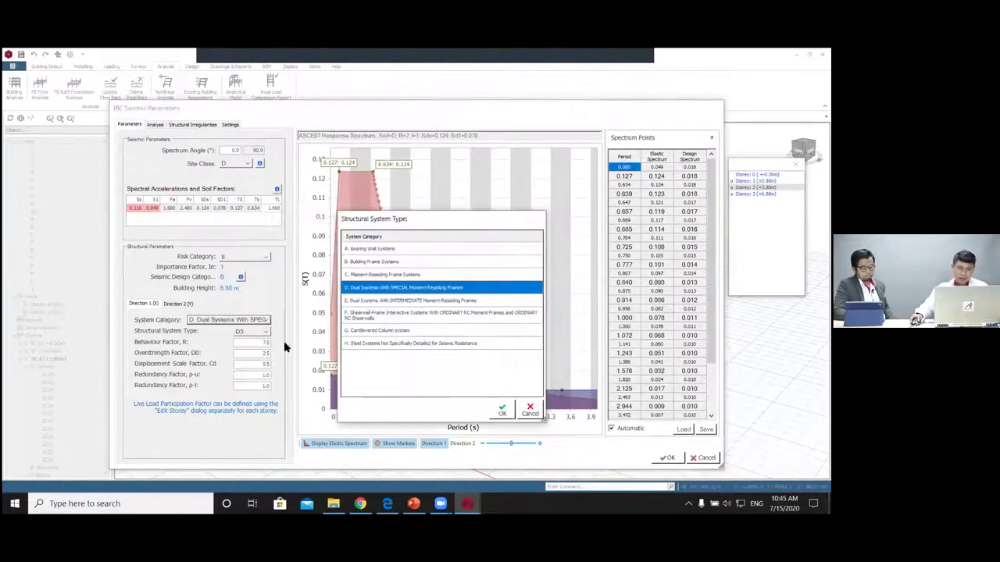
pyautogui.click(385, 275)
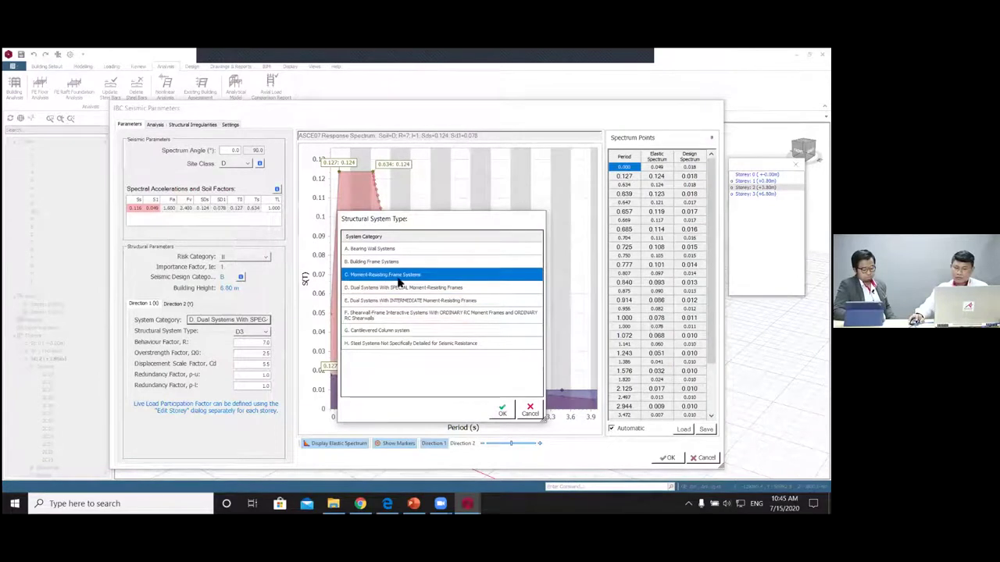
pyautogui.click(504, 412)
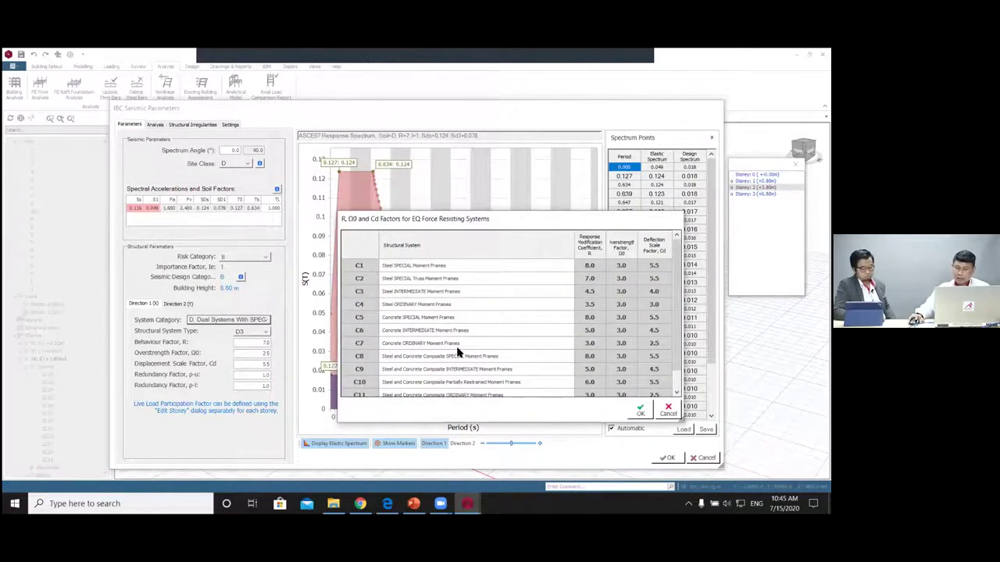
pyautogui.click(440, 305)
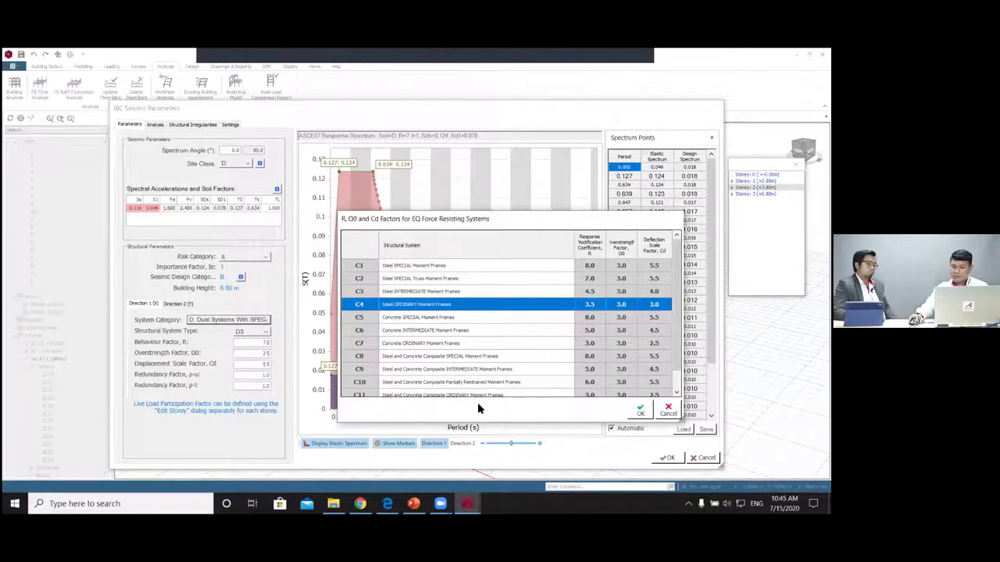
pyautogui.click(640, 411)
# Step: Set the Direction 2 (Y) system category to C. Moment-Resisting Frame Systems with type C4, Steel ORDINARY Moment Frames, and accept the seismic parameters
pyautogui.click(178, 304)
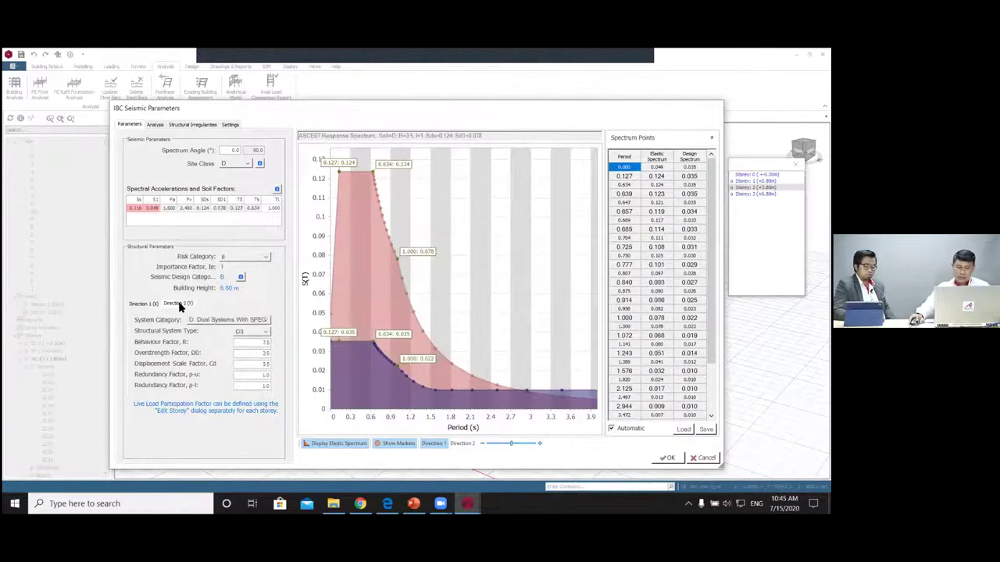
pyautogui.click(224, 319)
pyautogui.click(394, 275)
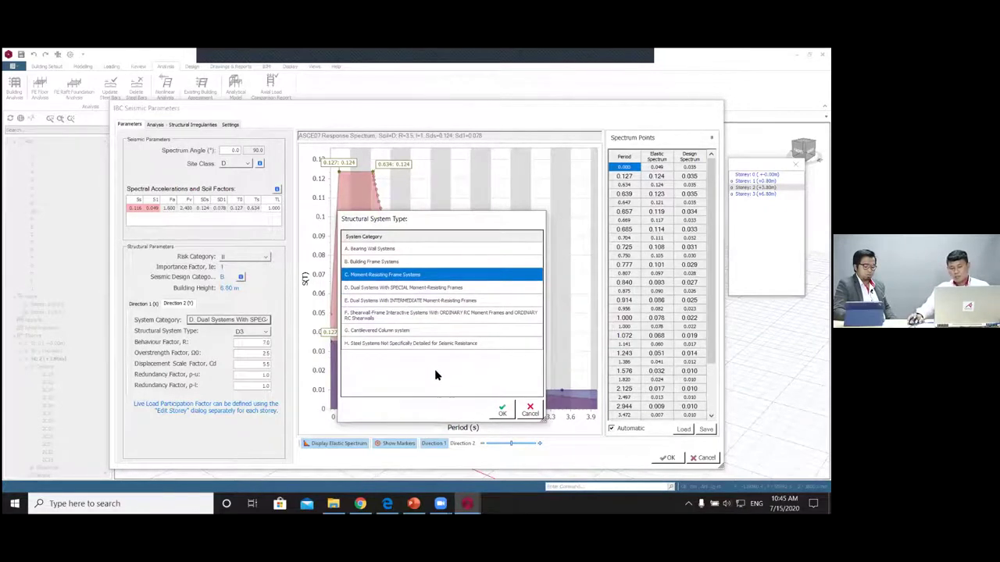
pyautogui.click(501, 411)
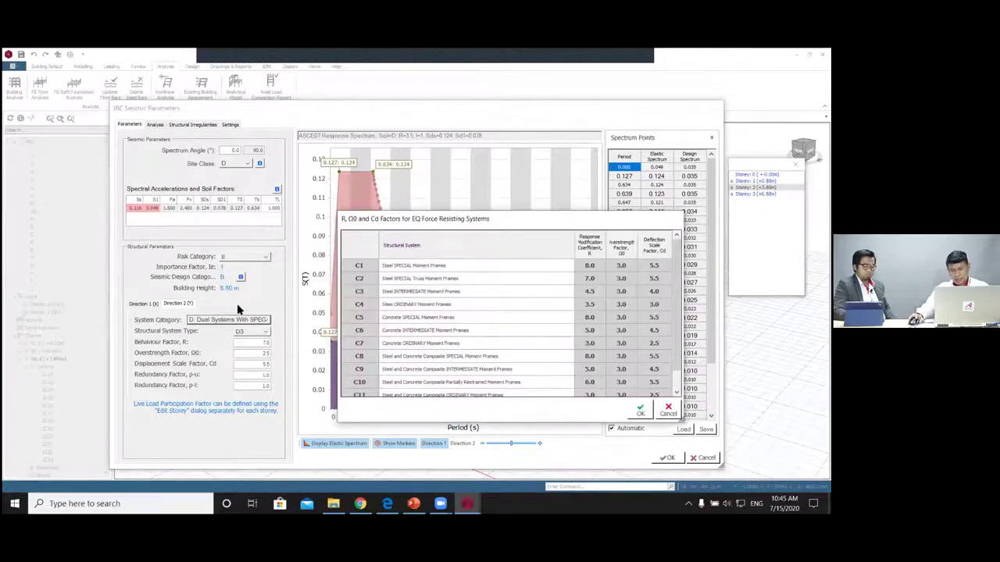
pyautogui.click(372, 304)
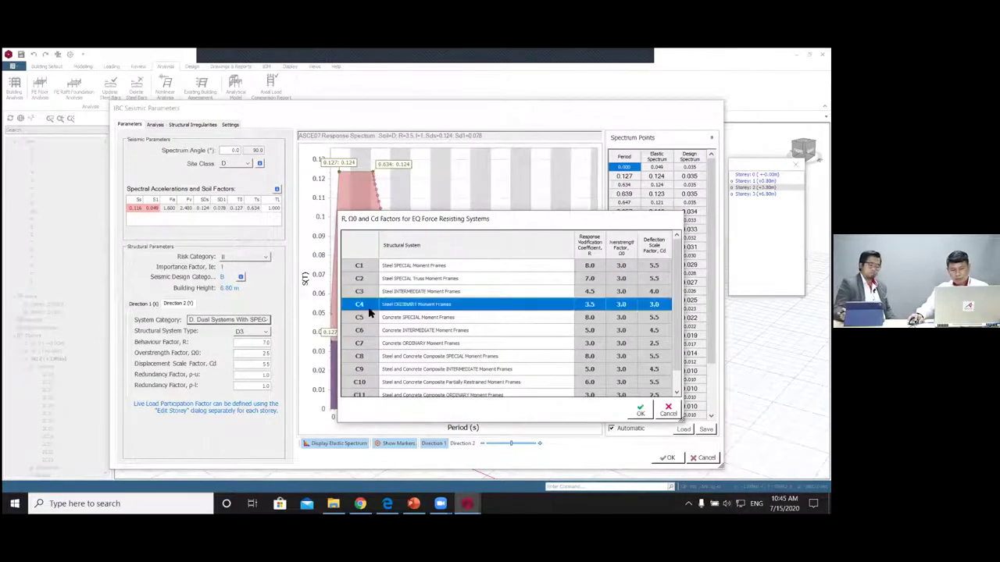
pyautogui.click(639, 411)
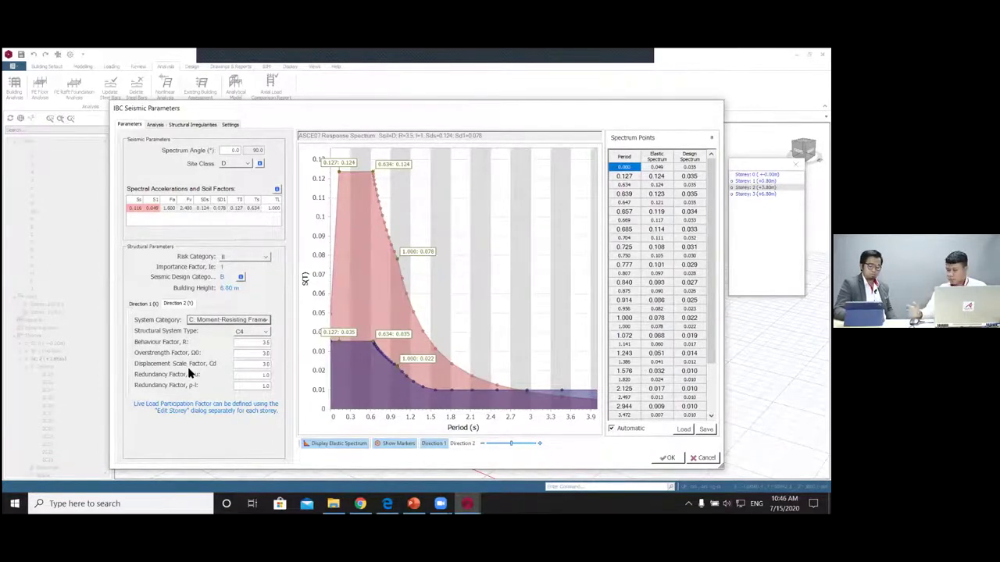
pyautogui.click(667, 458)
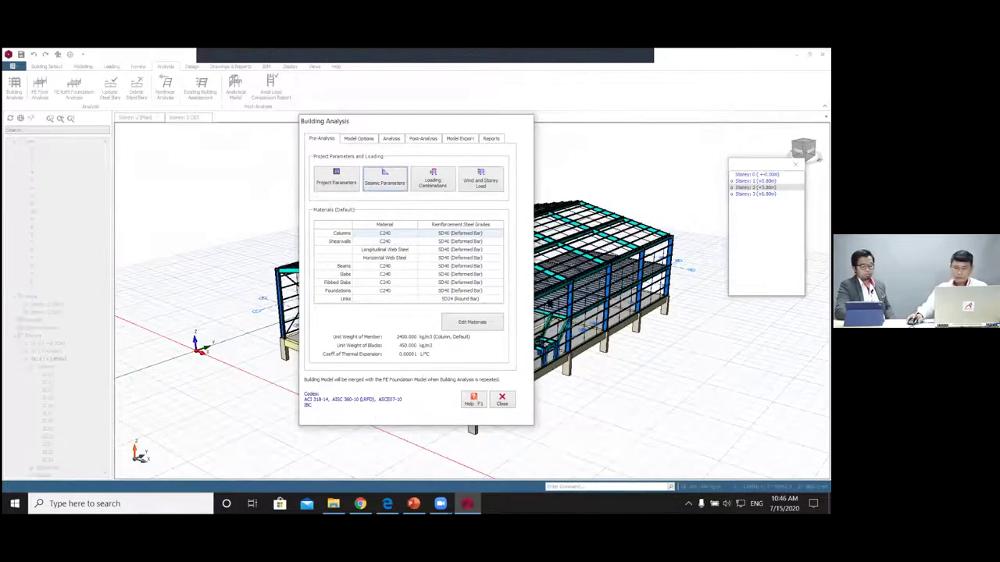
# Step: Open the automatic loading generator for the load combinations and include the unfactored D+L combination
pyautogui.click(436, 187)
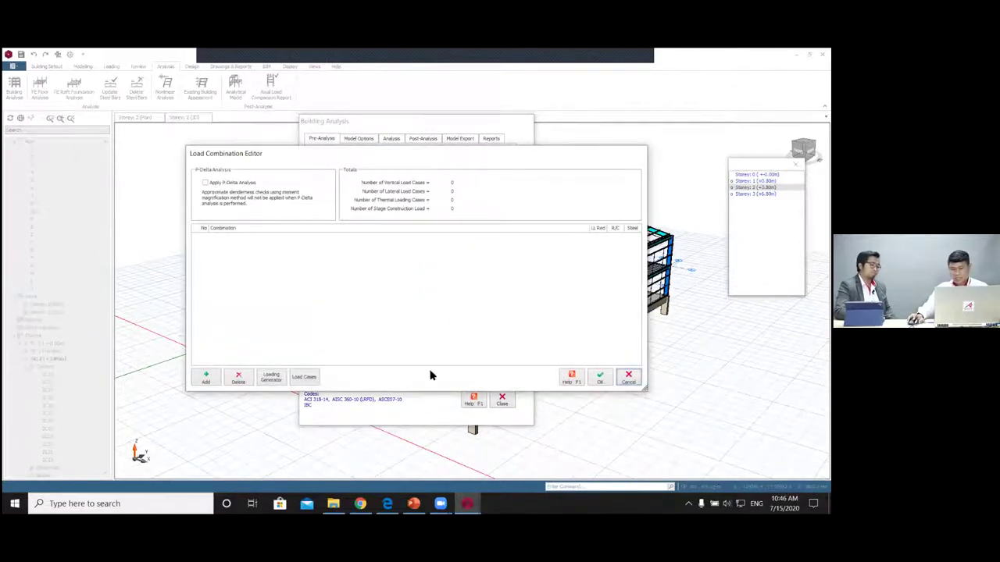
pyautogui.click(271, 377)
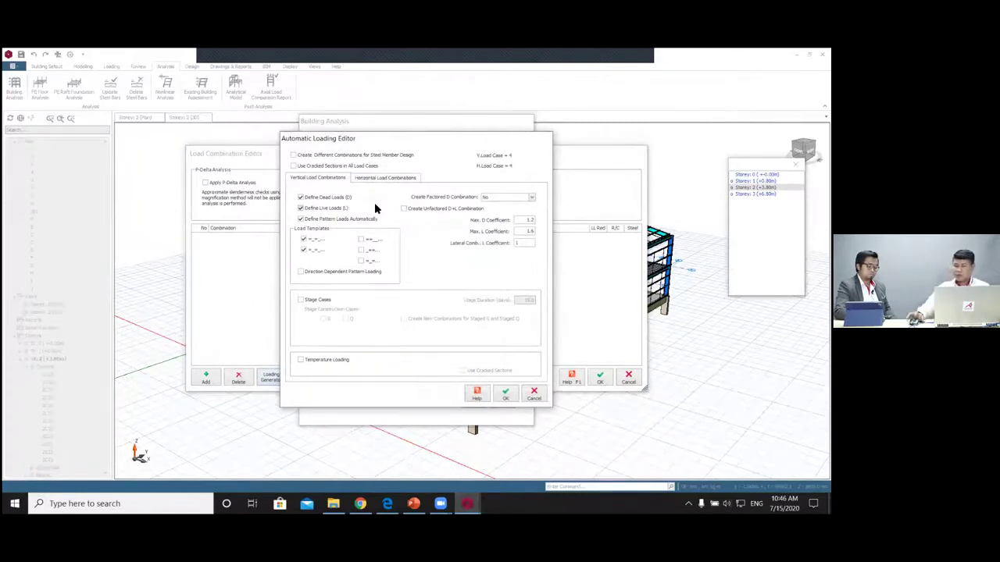
pyautogui.click(410, 209)
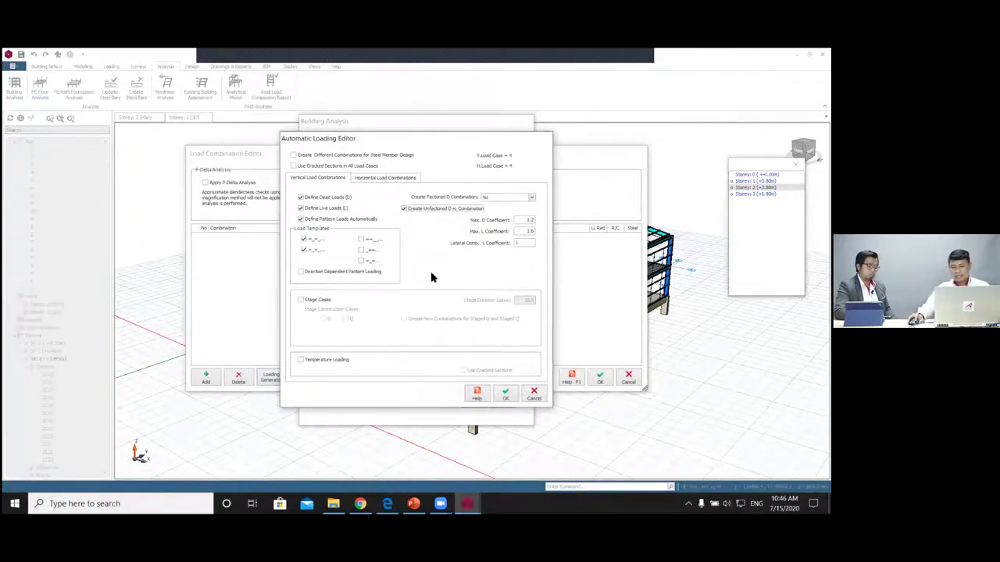
# Step: Set the seismic loading to Equivalent Static Load, include wind loading, and generate and accept the load combinations
pyautogui.click(373, 177)
pyautogui.click(376, 208)
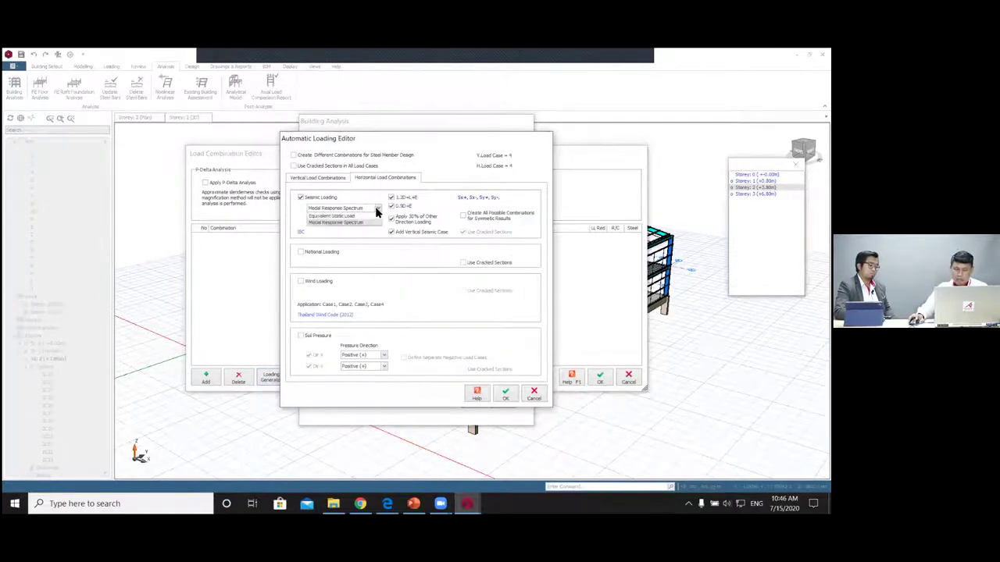
pyautogui.click(354, 224)
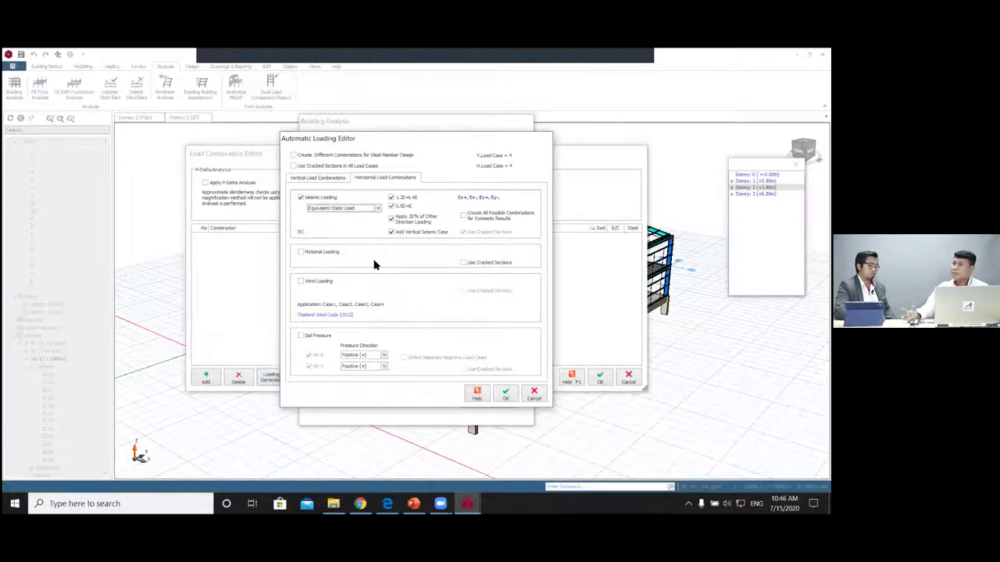
pyautogui.click(300, 281)
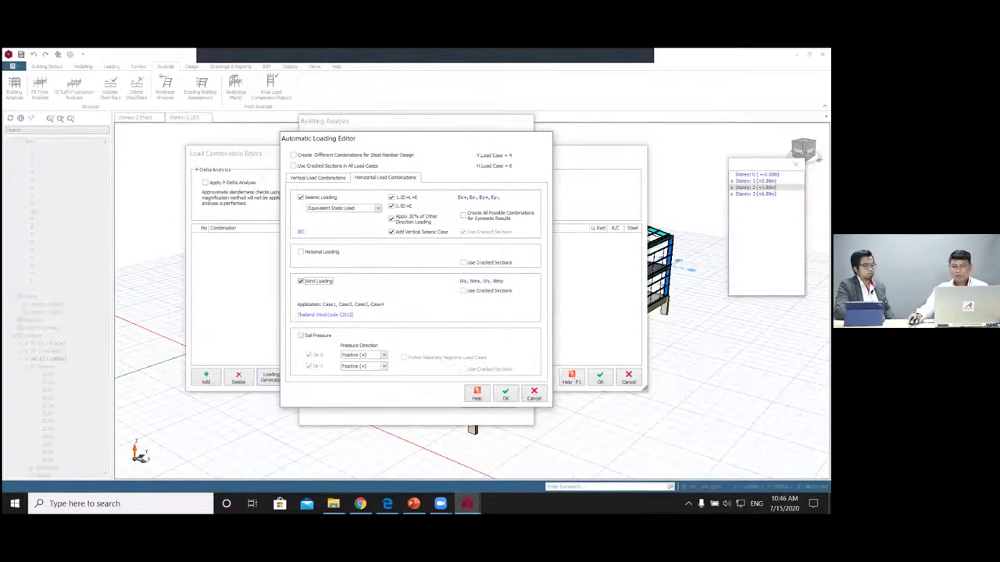
pyautogui.click(505, 394)
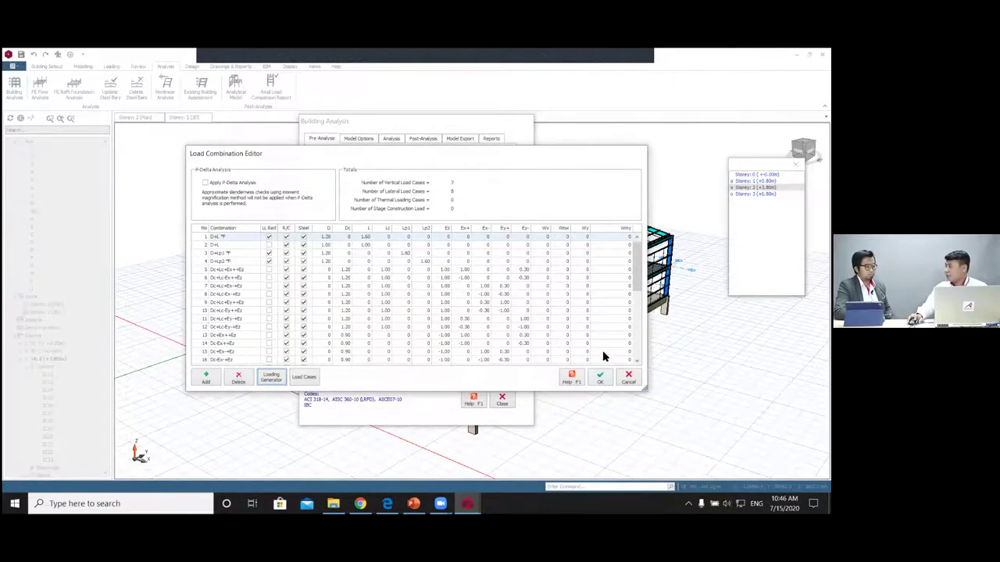
pyautogui.click(600, 378)
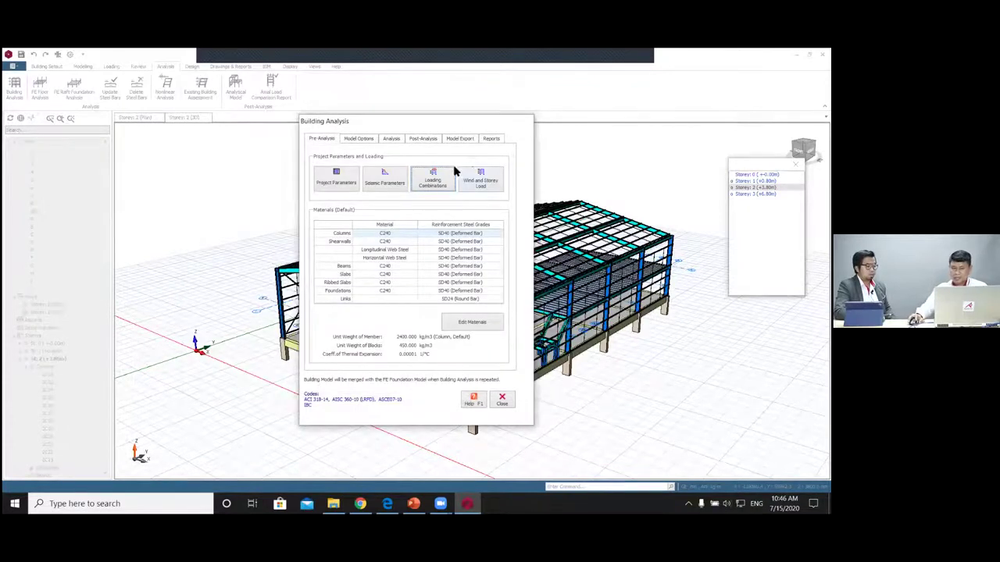
# Step: Examine the exposure category, zone index and importance type options in the Wind Load Calculator, leaving without applying changes
pyautogui.click(361, 139)
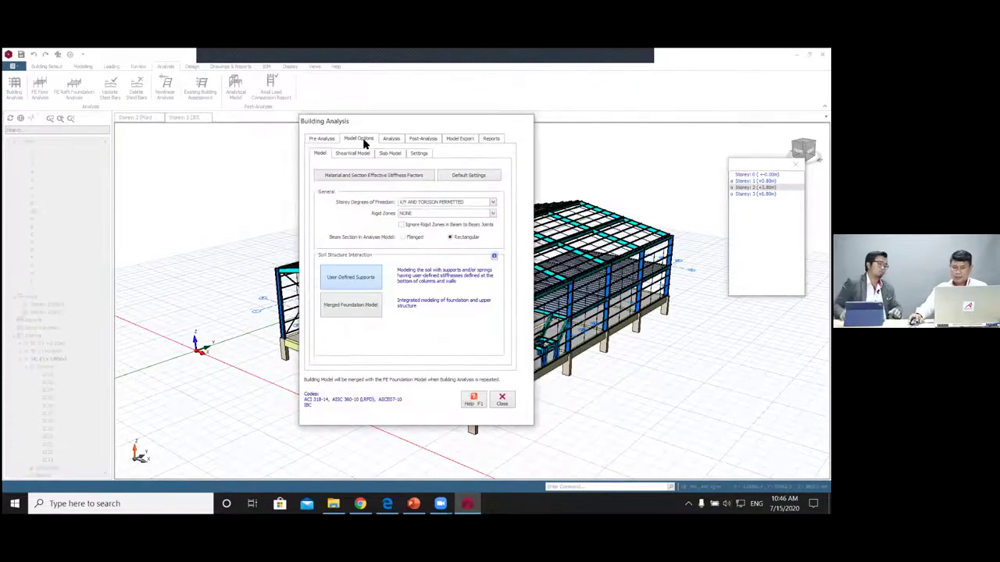
pyautogui.click(323, 139)
pyautogui.click(481, 181)
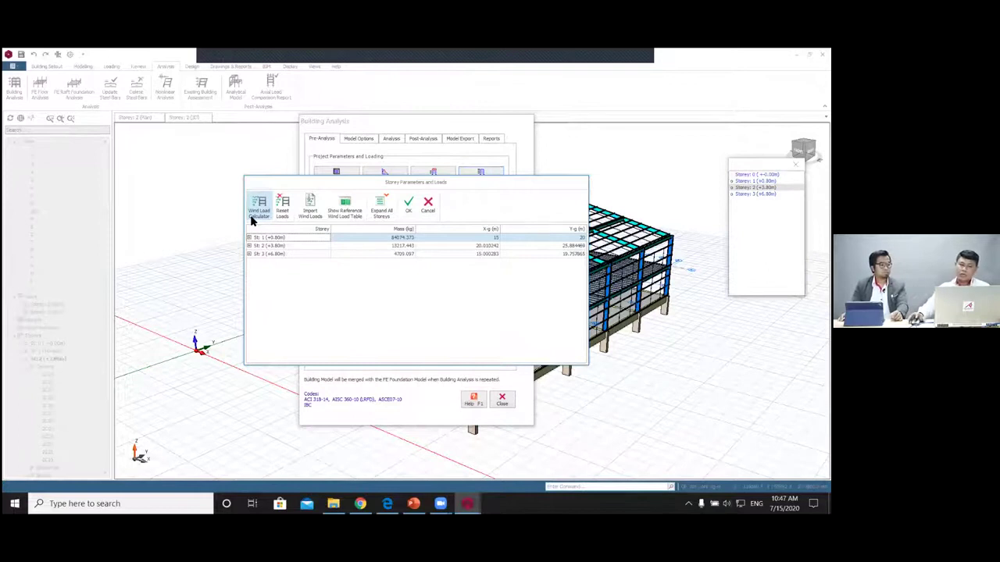
pyautogui.click(258, 207)
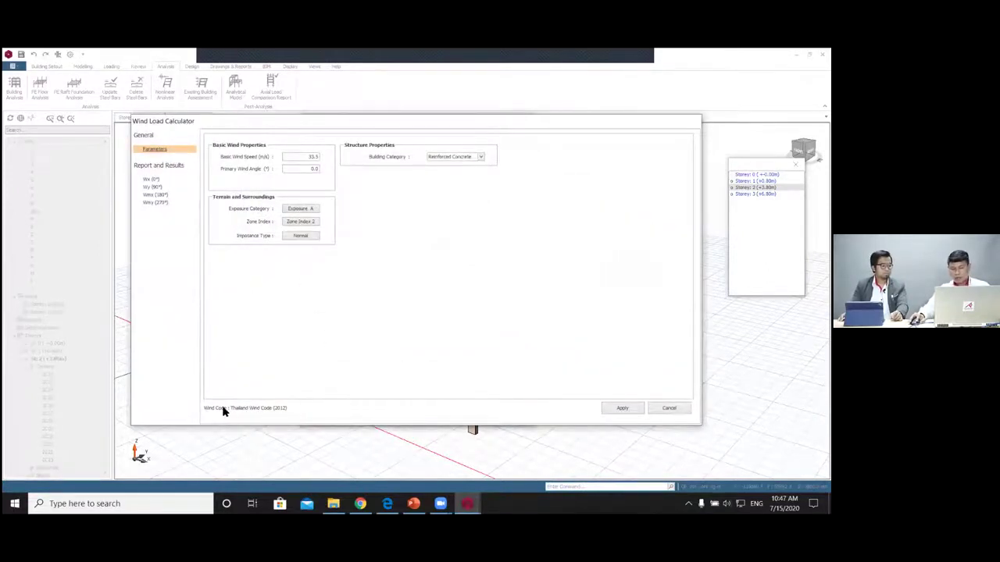
pyautogui.click(302, 209)
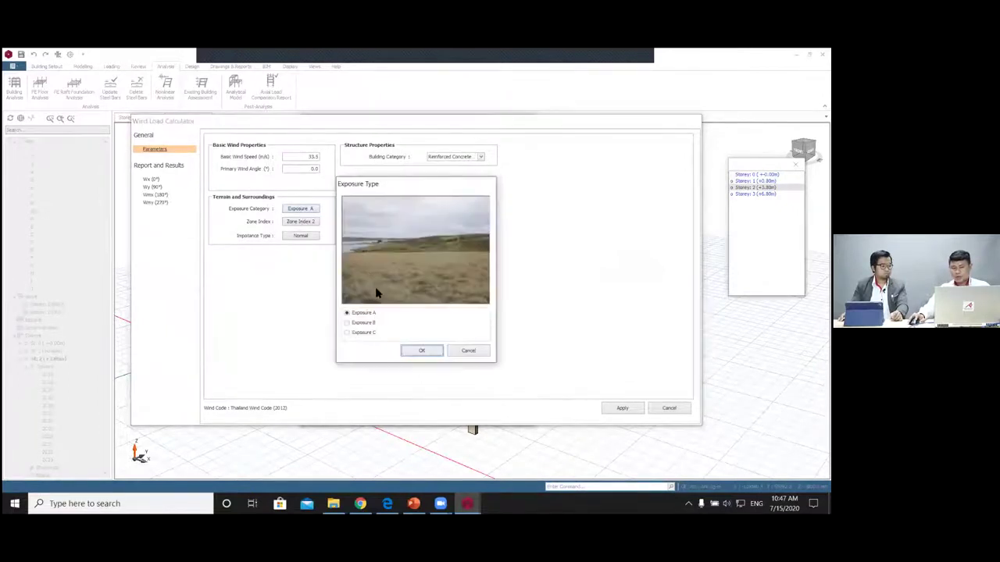
pyautogui.click(468, 351)
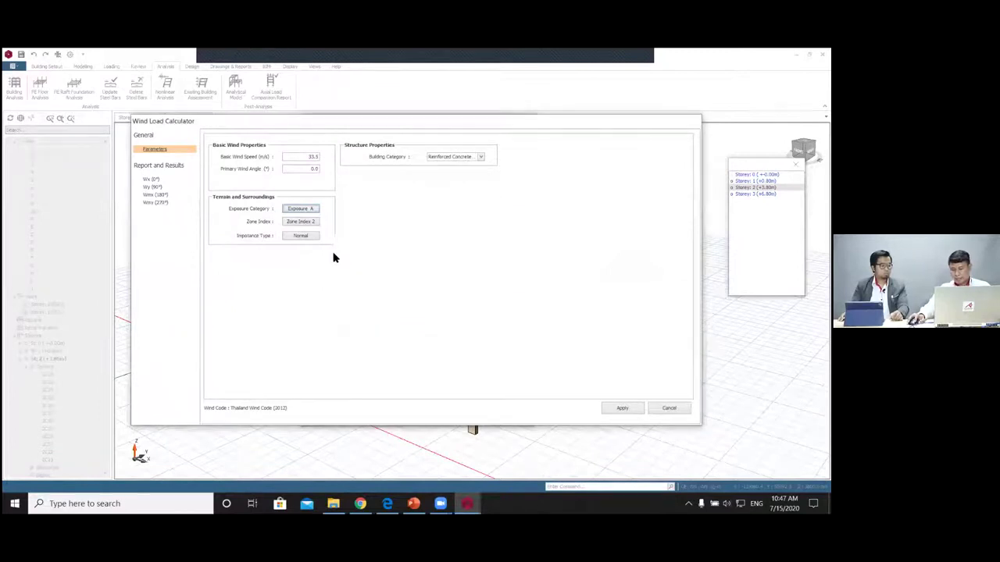
pyautogui.click(300, 222)
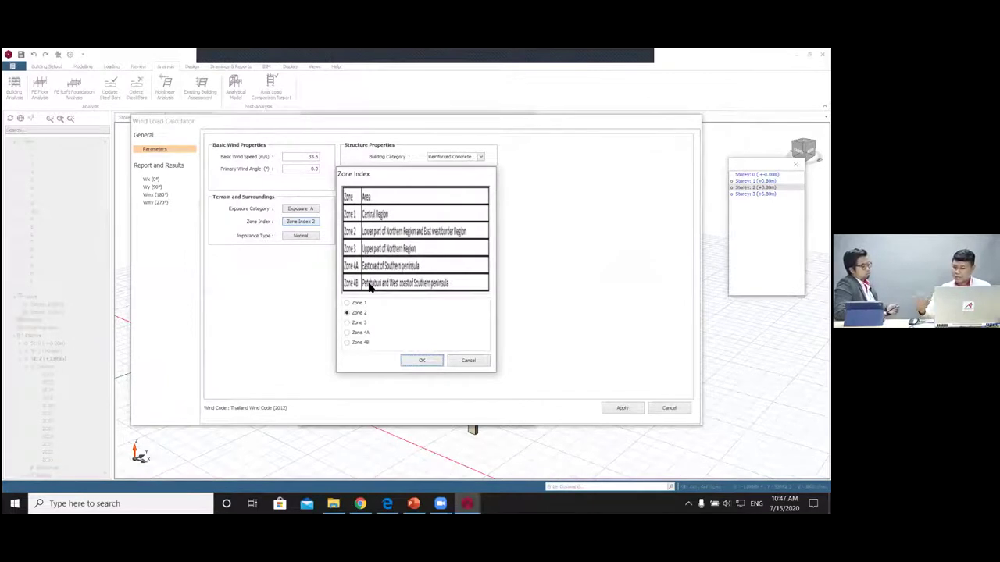
pyautogui.click(471, 360)
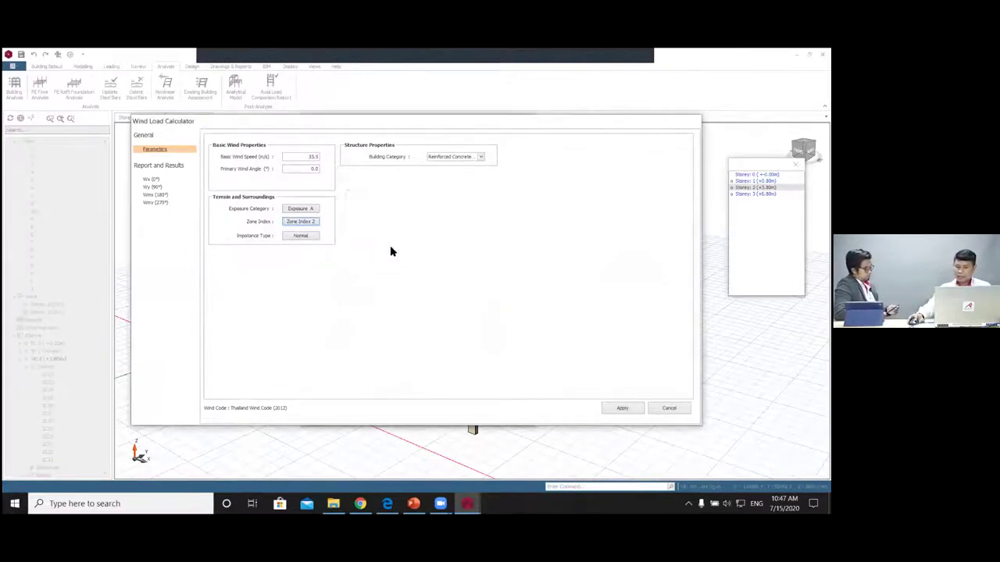
pyautogui.click(302, 235)
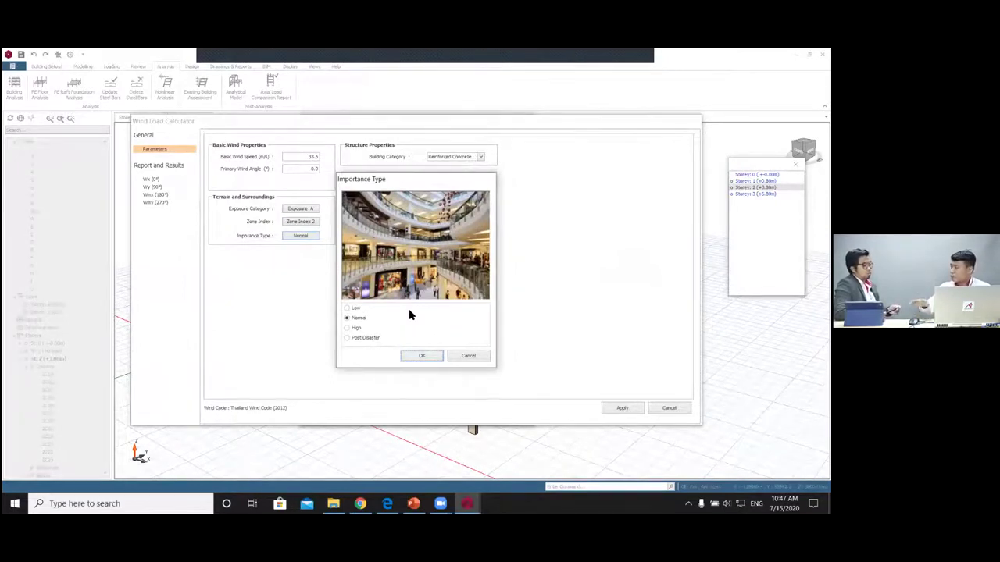
pyautogui.click(467, 356)
pyautogui.click(668, 408)
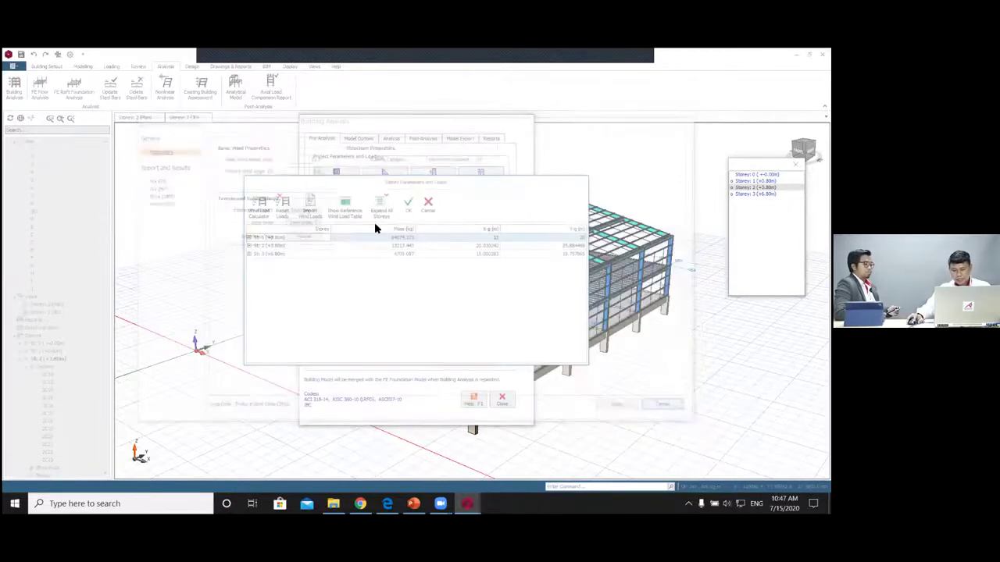
pyautogui.click(428, 208)
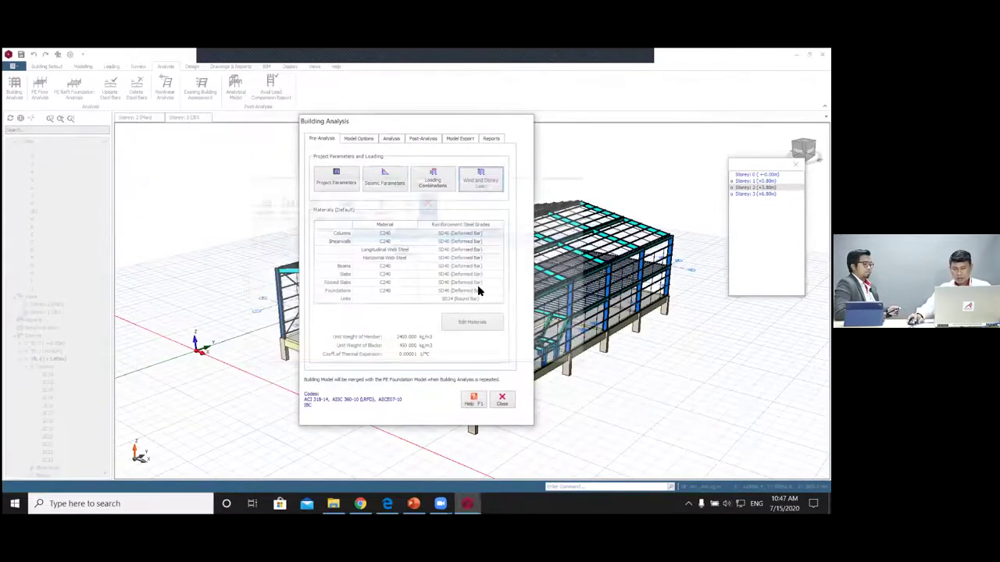
# Step: Check the storeys to be meshed in the slab model and set the shell element size to 800 mm minimum and 1200 mm maximum
pyautogui.click(360, 141)
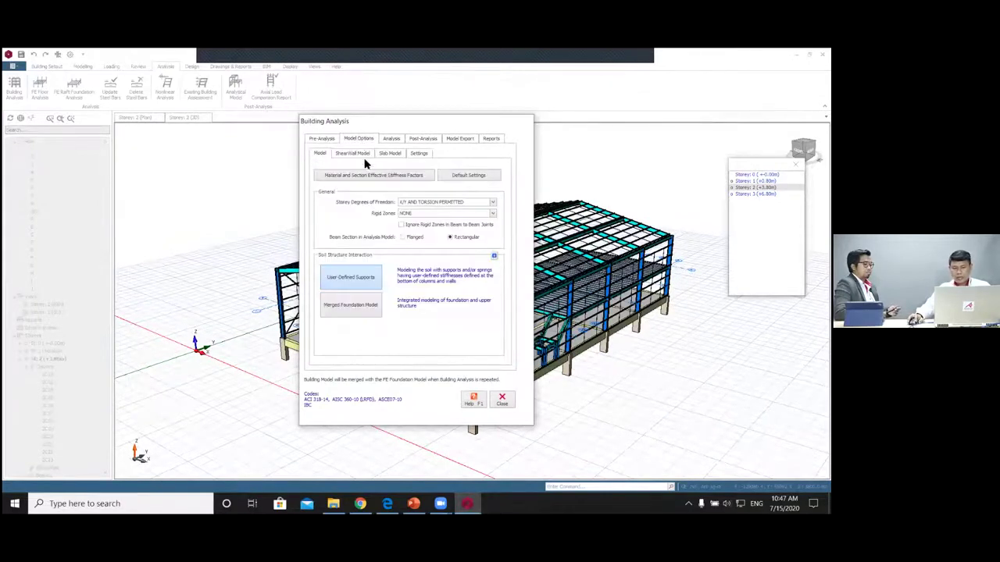
pyautogui.click(352, 153)
pyautogui.click(390, 153)
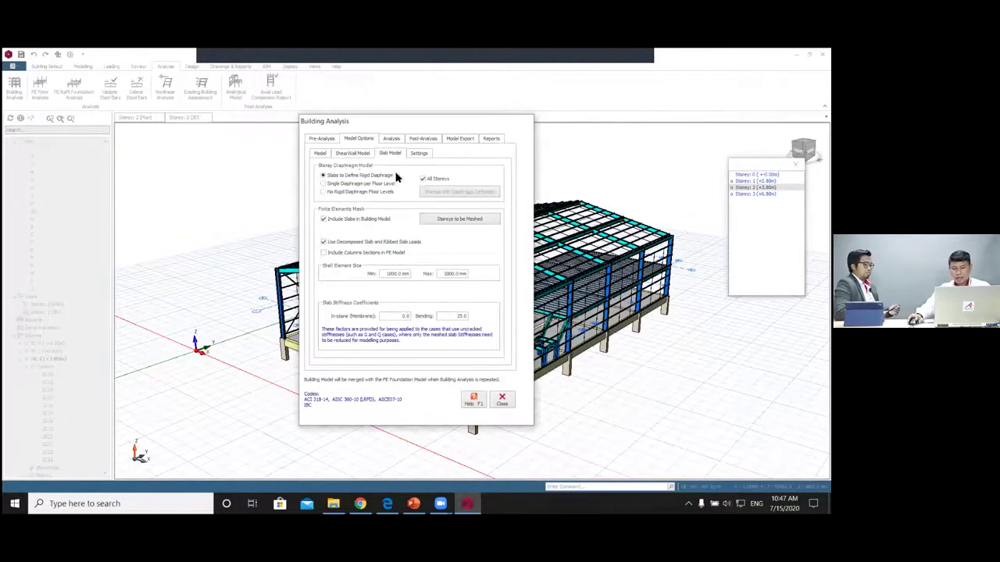
pyautogui.click(432, 219)
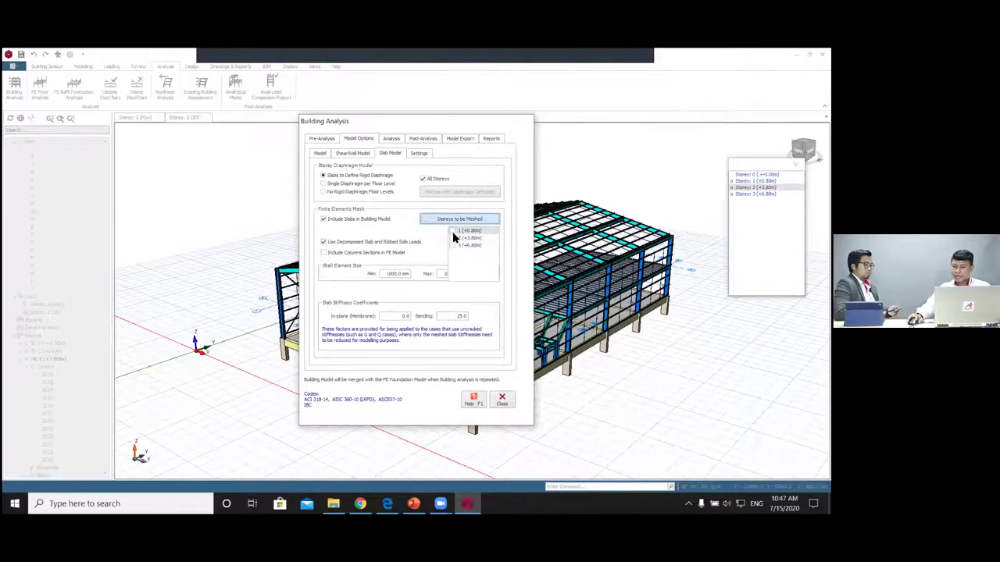
pyautogui.moveTo(395, 275); pyautogui.dragTo(387, 274)
pyautogui.write('800')
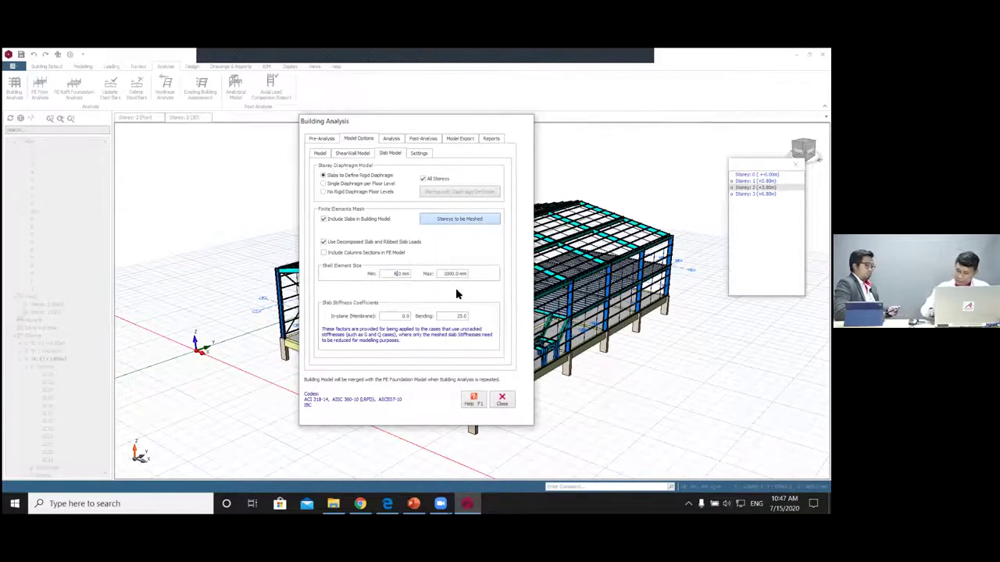
pyautogui.doubleClick(443, 275)
pyautogui.write('1200')
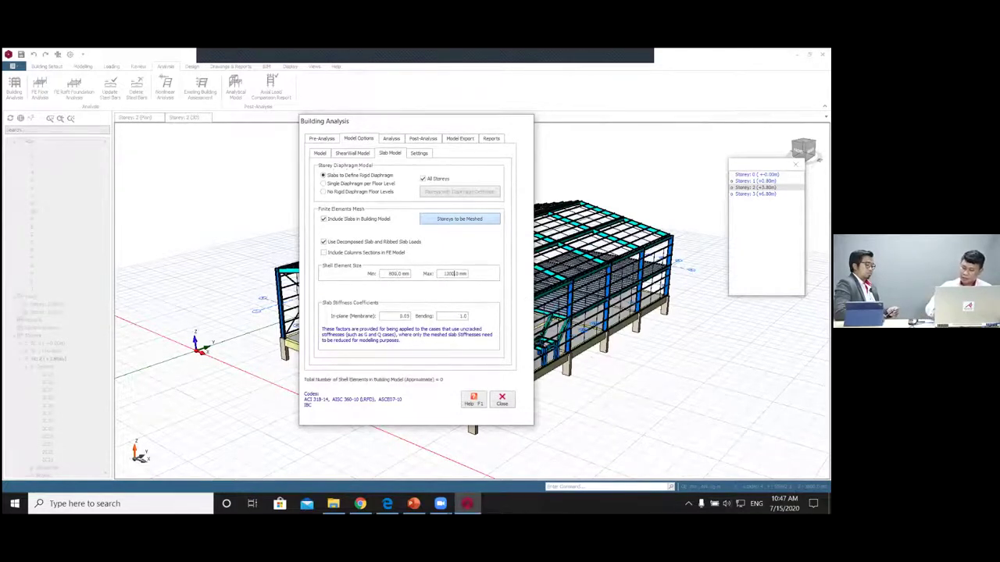
# Step: Run the Building Model Check on all storeys and read through its log for overlapping members
pyautogui.click(391, 138)
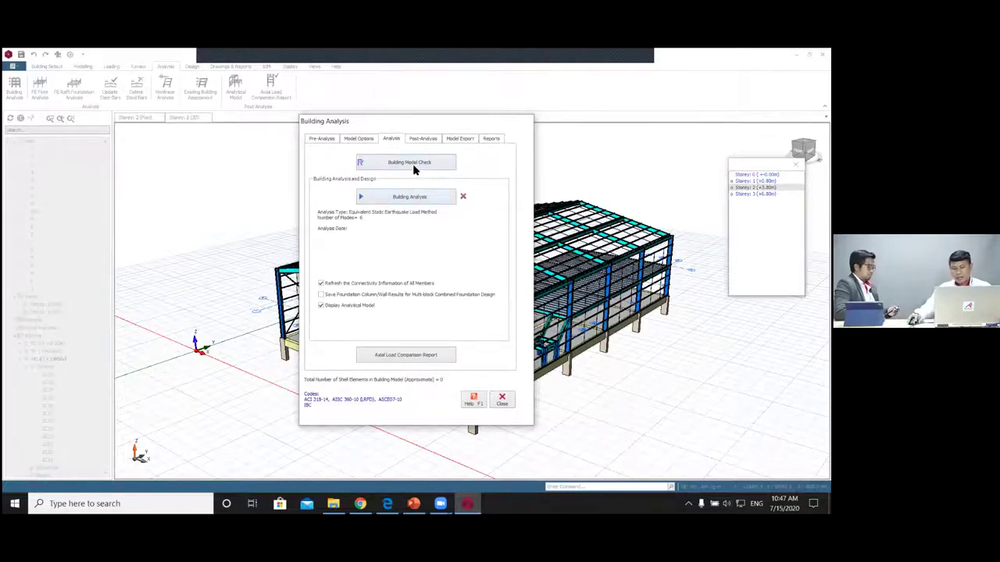
pyautogui.click(409, 163)
pyautogui.click(452, 391)
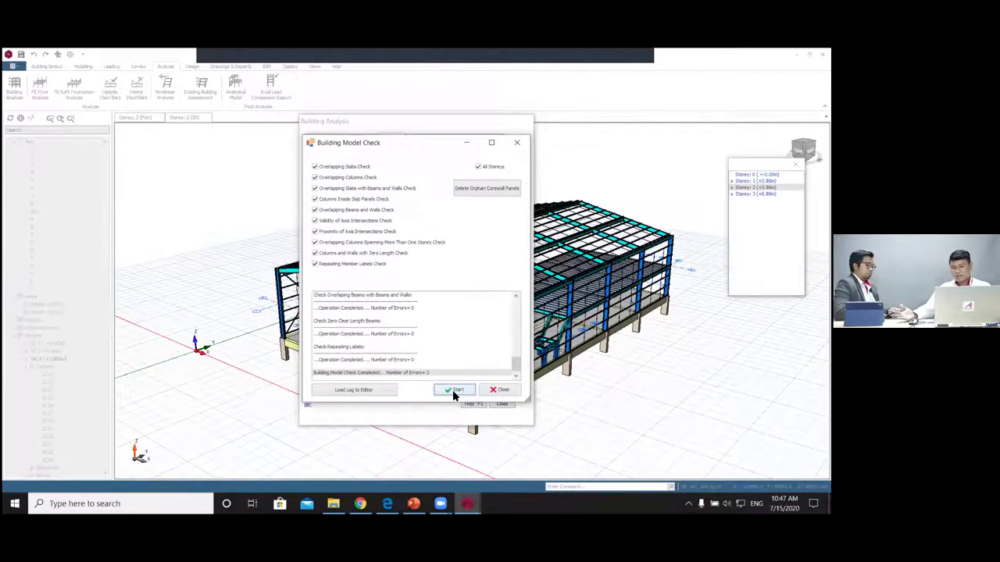
pyautogui.scroll(10, 449, 343)
pyautogui.scroll(3, 461, 339)
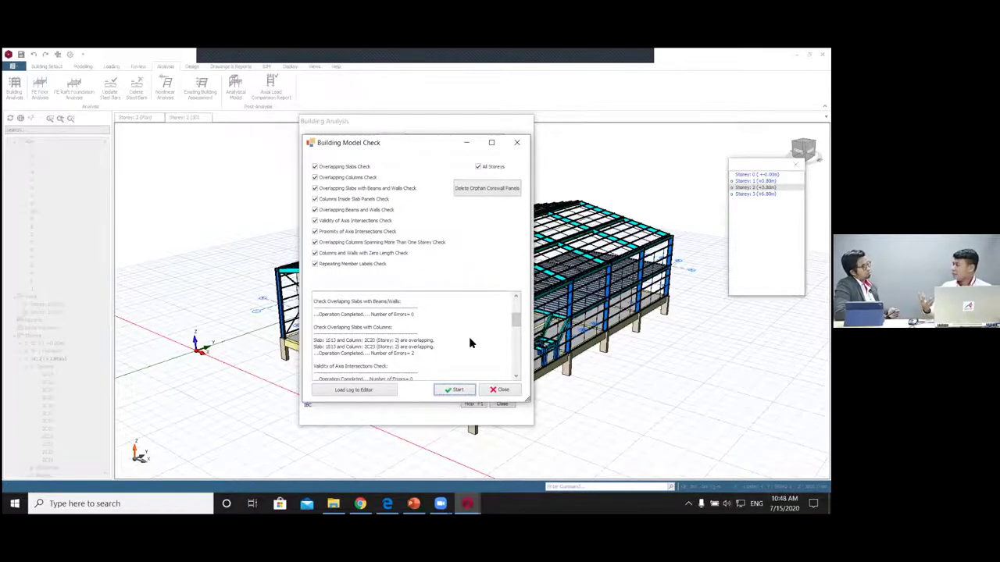
pyautogui.click(501, 390)
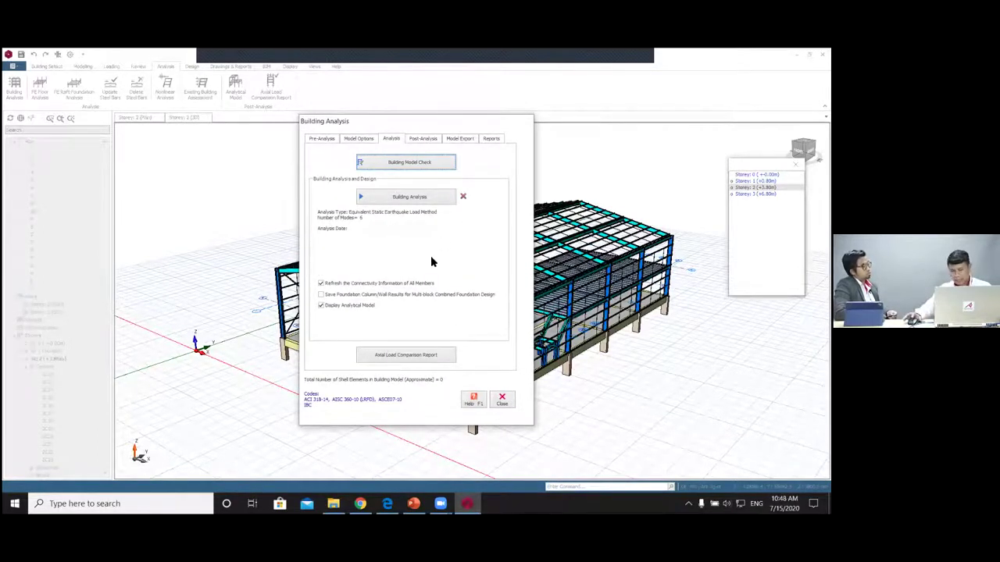
# Step: Run the building analysis without batch design, loading the default effective section stiffness factors and continuing past the model problems
pyautogui.click(410, 198)
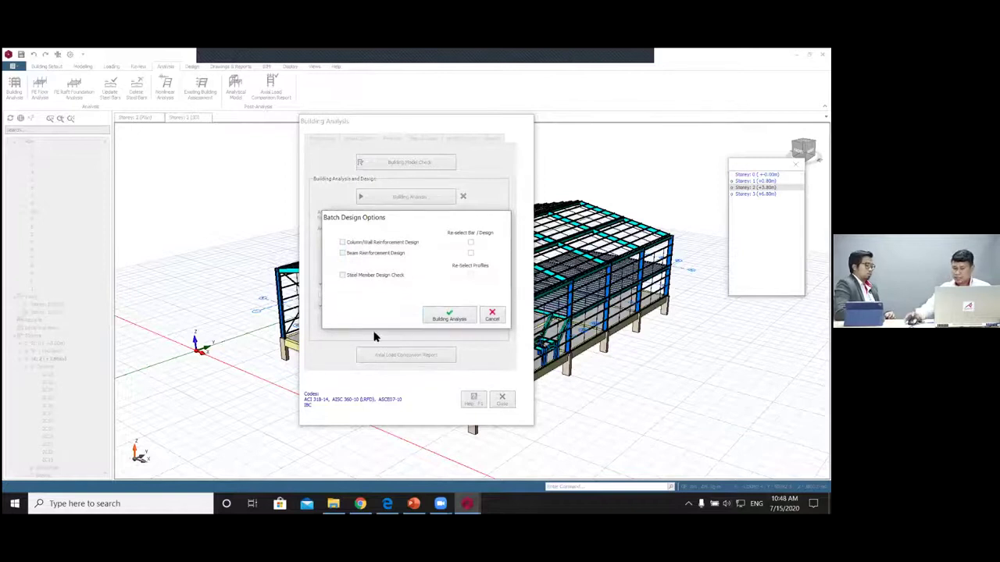
pyautogui.click(457, 316)
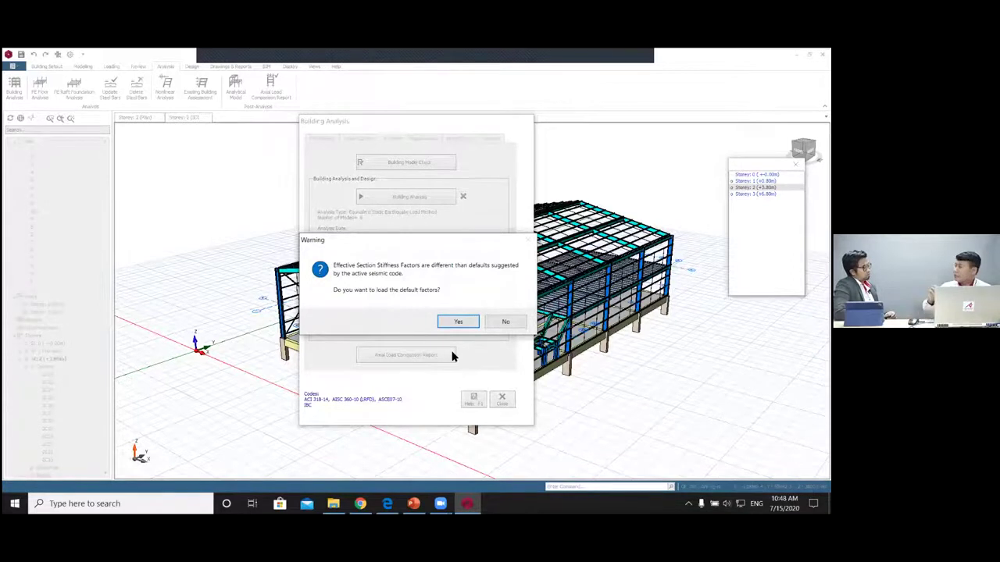
pyautogui.click(459, 322)
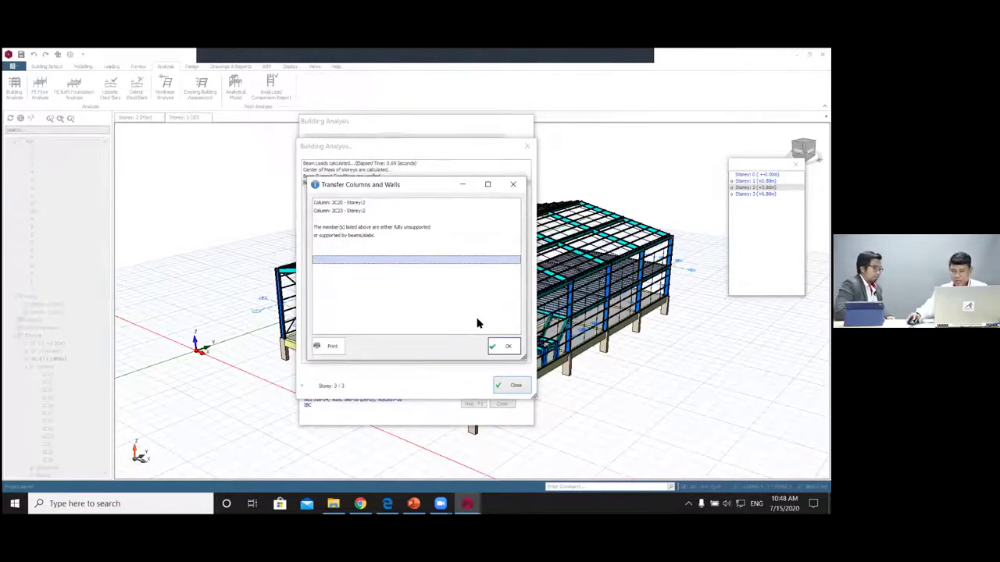
pyautogui.click(509, 346)
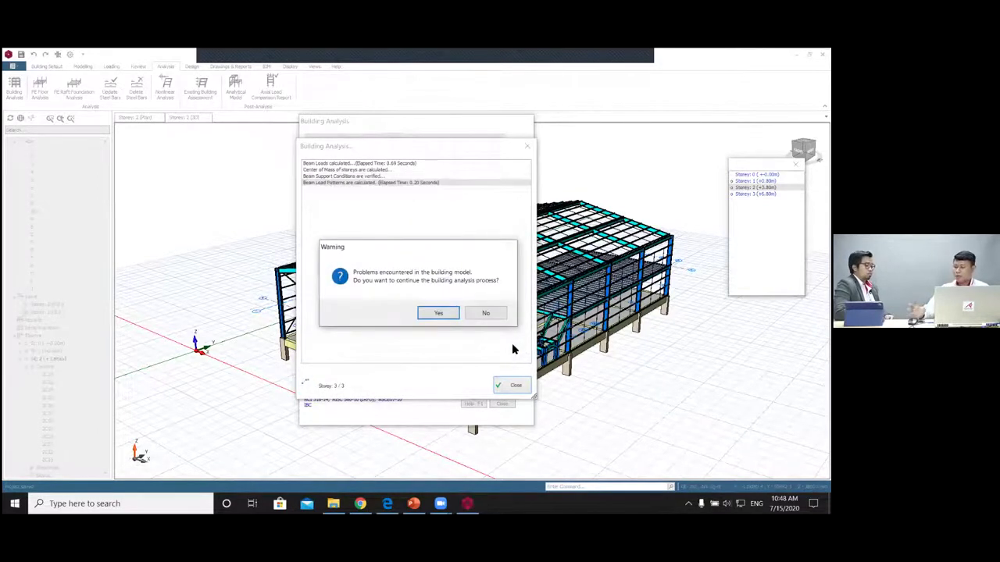
pyautogui.click(443, 313)
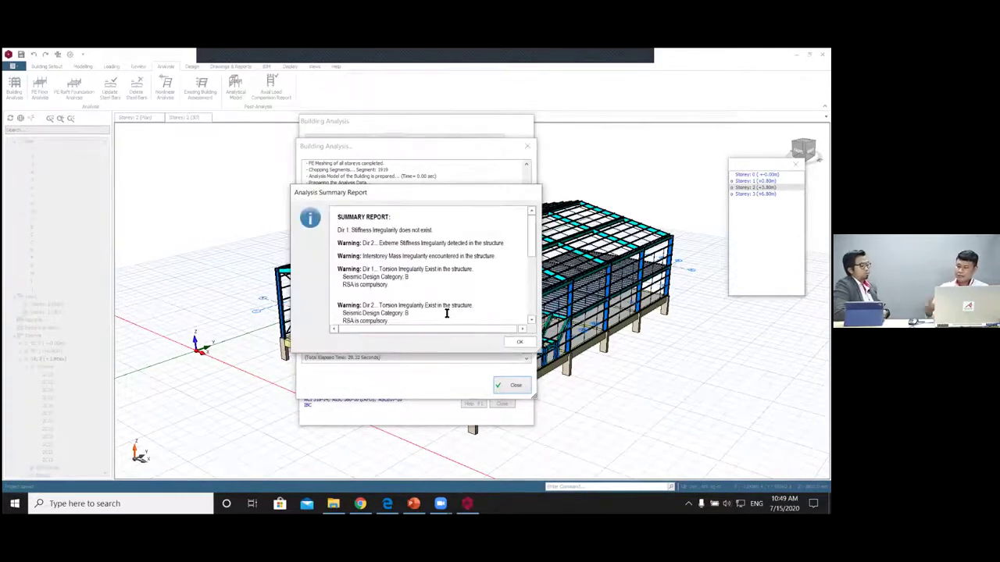
# Step: Read the Analysis Summary Report through to the overturning checks, then close the report and the analysis windows
pyautogui.scroll(-2, 408, 274)
pyautogui.scroll(-1, 421, 285)
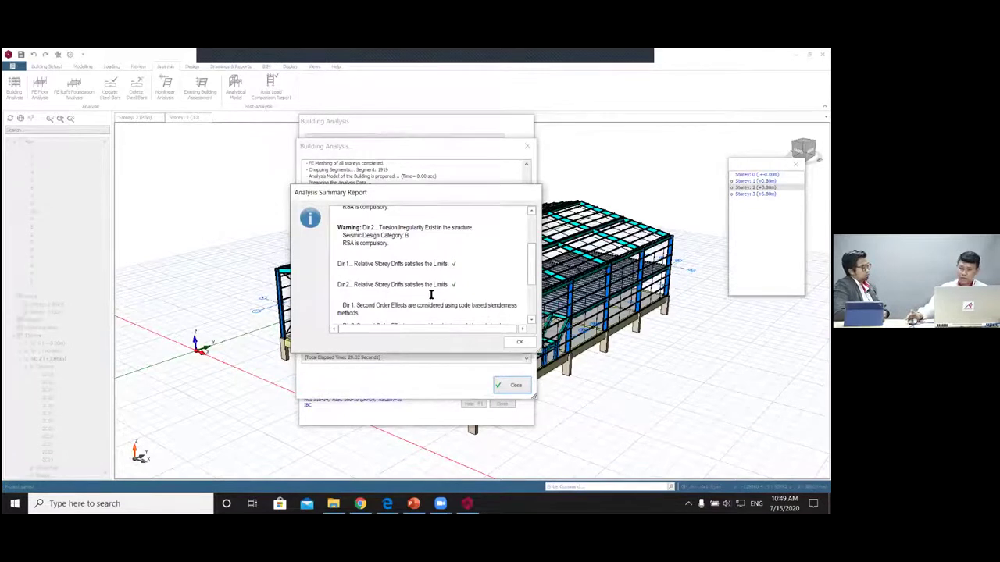
pyautogui.scroll(-3, 430, 295)
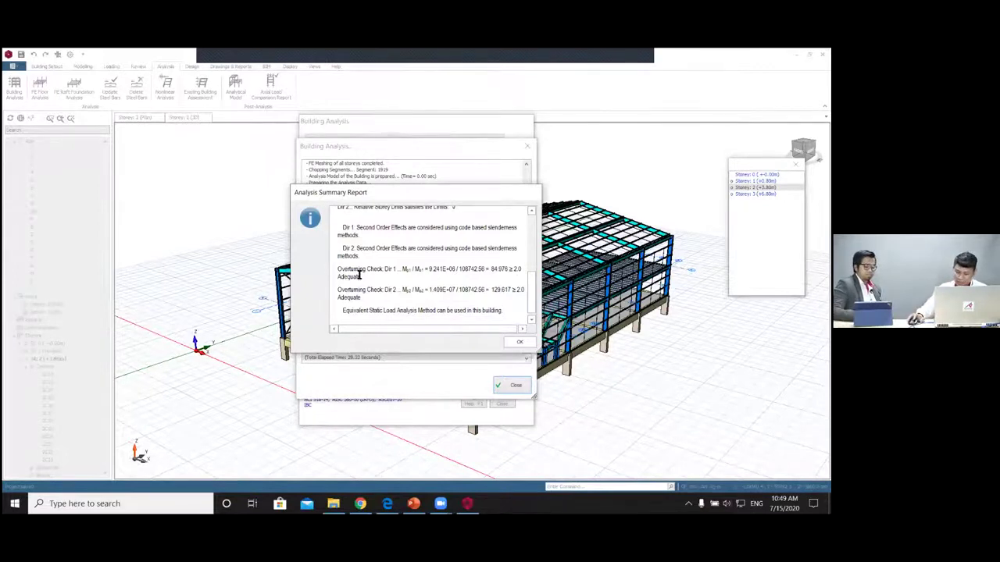
pyautogui.click(512, 344)
pyautogui.click(513, 385)
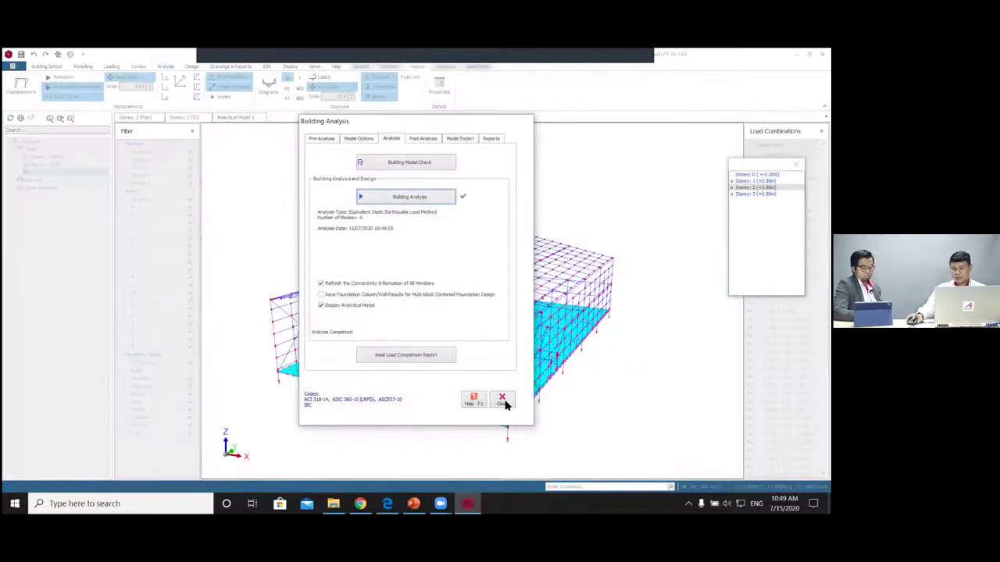
pyautogui.click(501, 400)
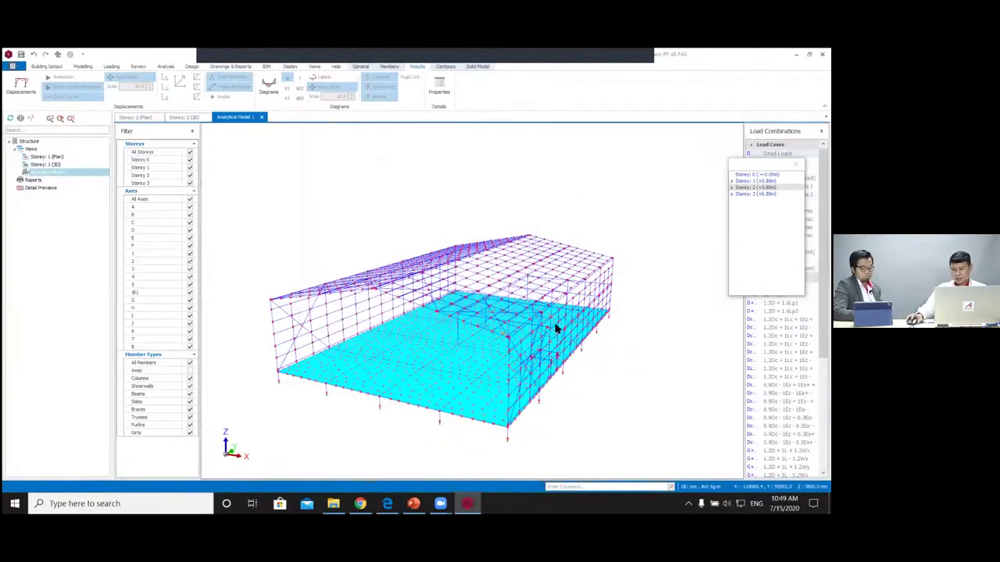
# Step: Display the displacements and member force diagrams on the analytical model and examine the deformed frame
pyautogui.scroll(-2, 555, 328)
pyautogui.moveTo(580, 318); pyautogui.dragTo(502, 294, button='middle')
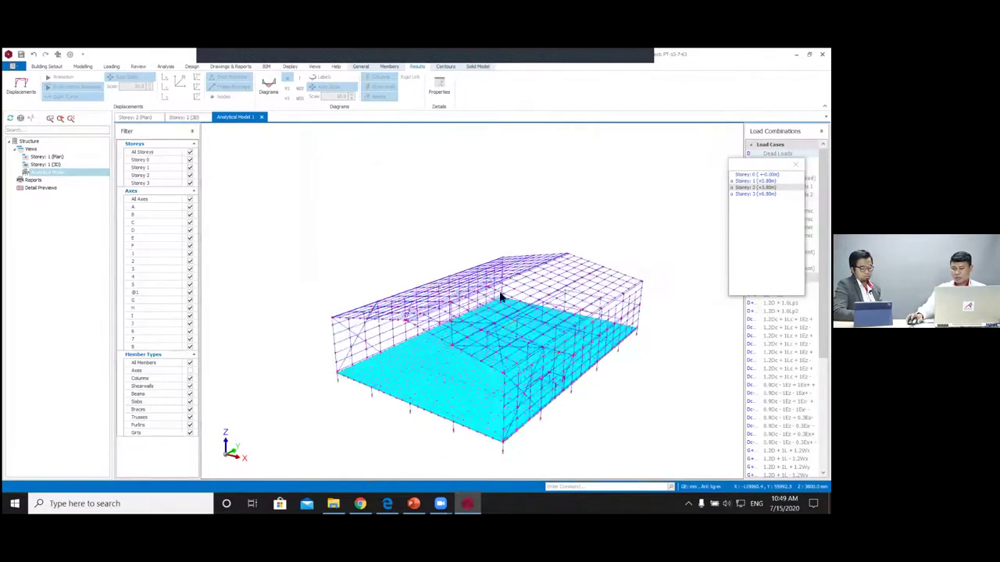
pyautogui.click(21, 85)
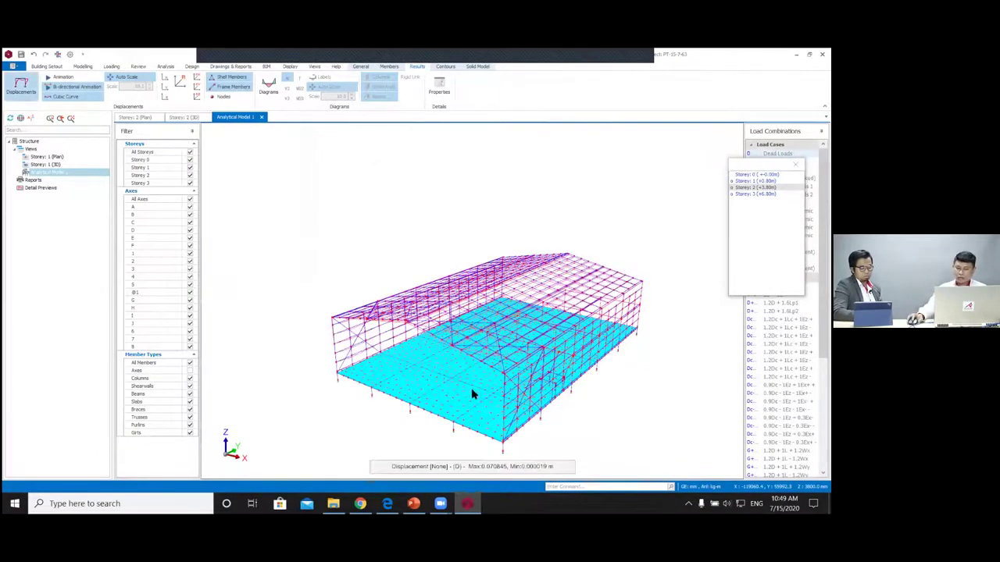
pyautogui.scroll(2, 472, 392)
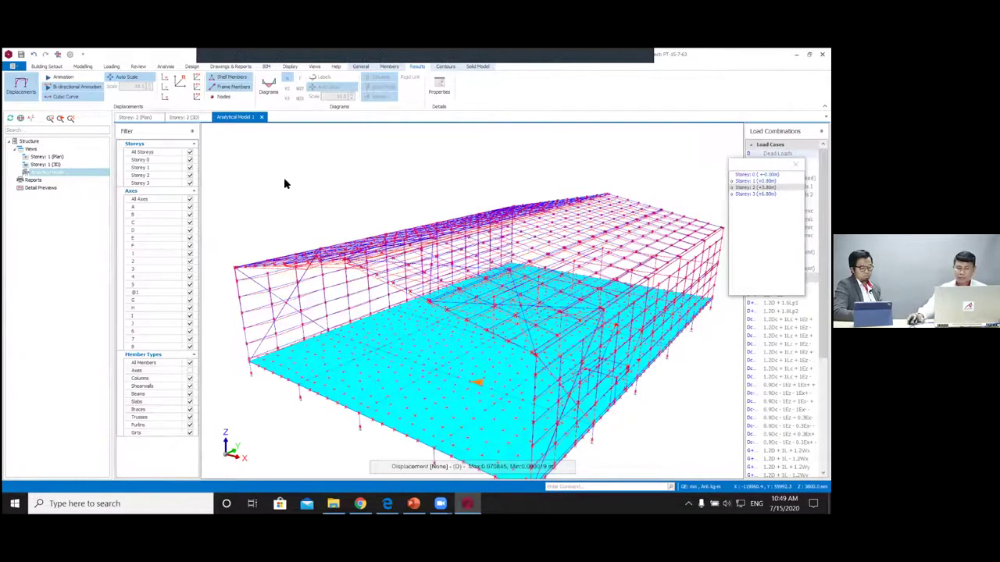
pyautogui.click(266, 91)
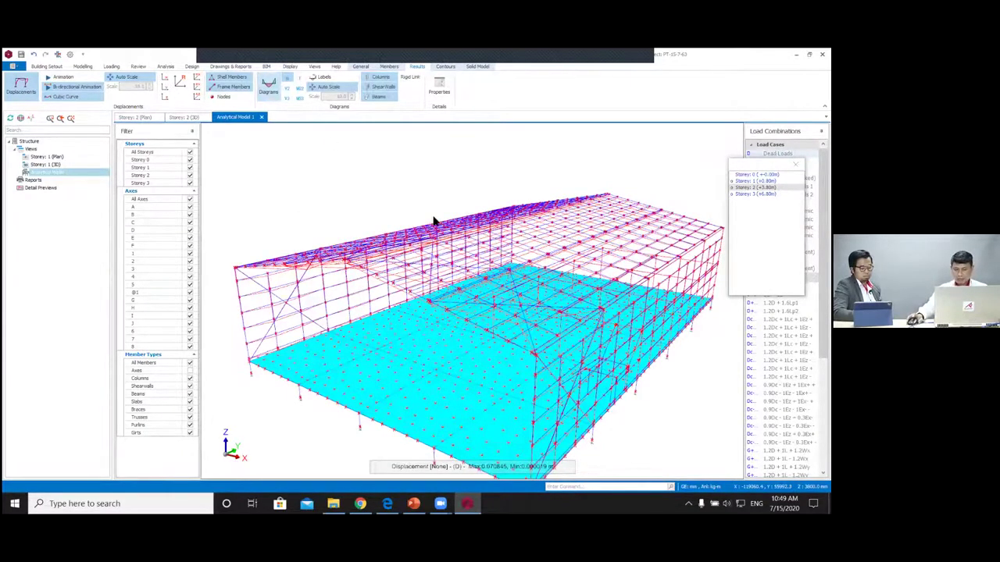
pyautogui.scroll(-1, 457, 230)
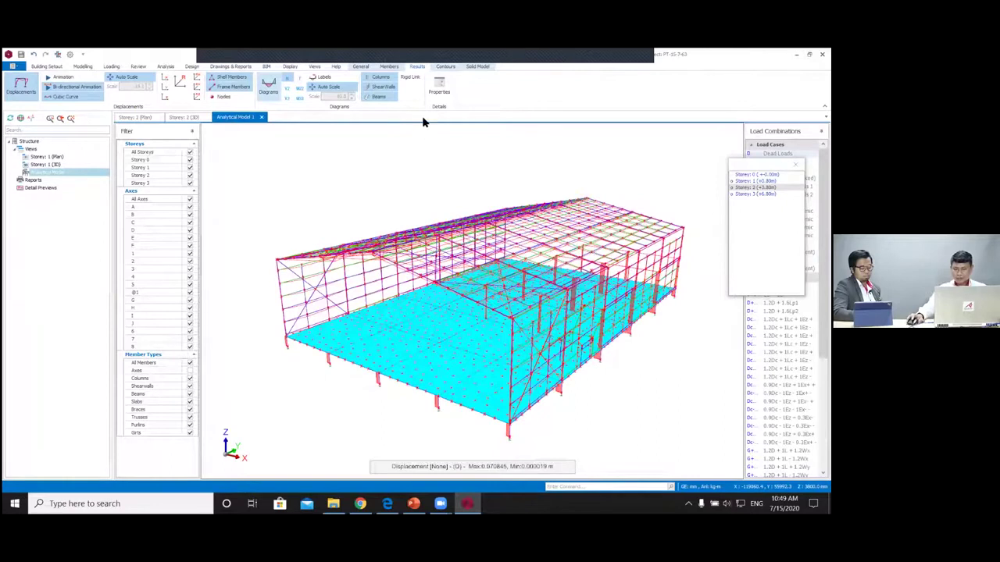
# Step: Display the shell result contours on the analytical model and view the solid model's axial stress colouring
pyautogui.click(447, 69)
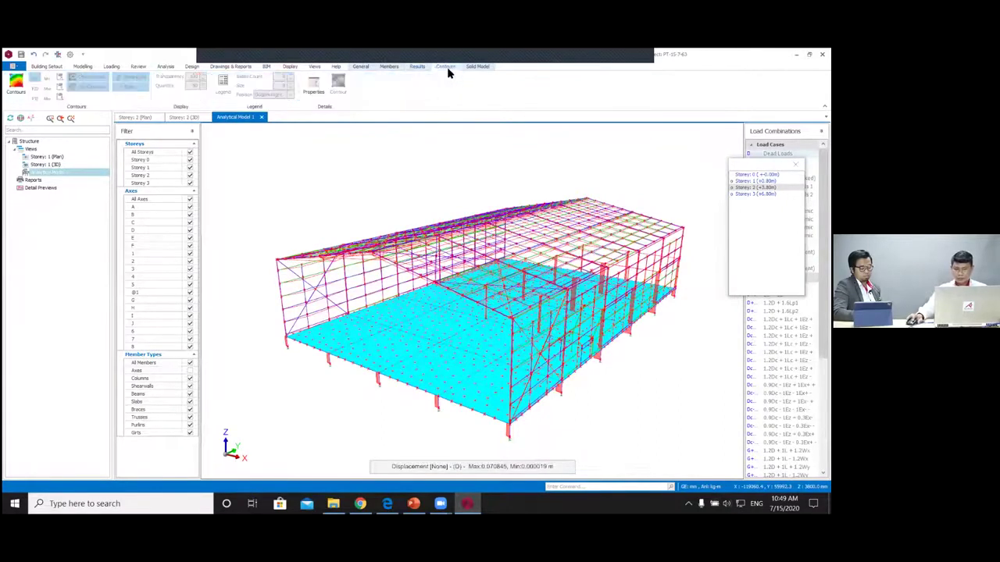
pyautogui.click(15, 86)
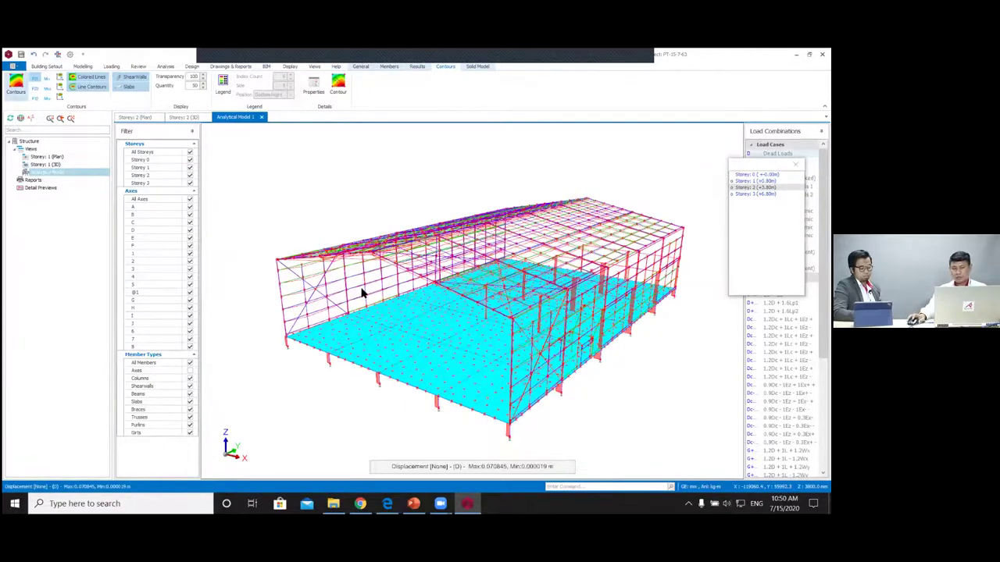
pyautogui.scroll(2, 392, 288)
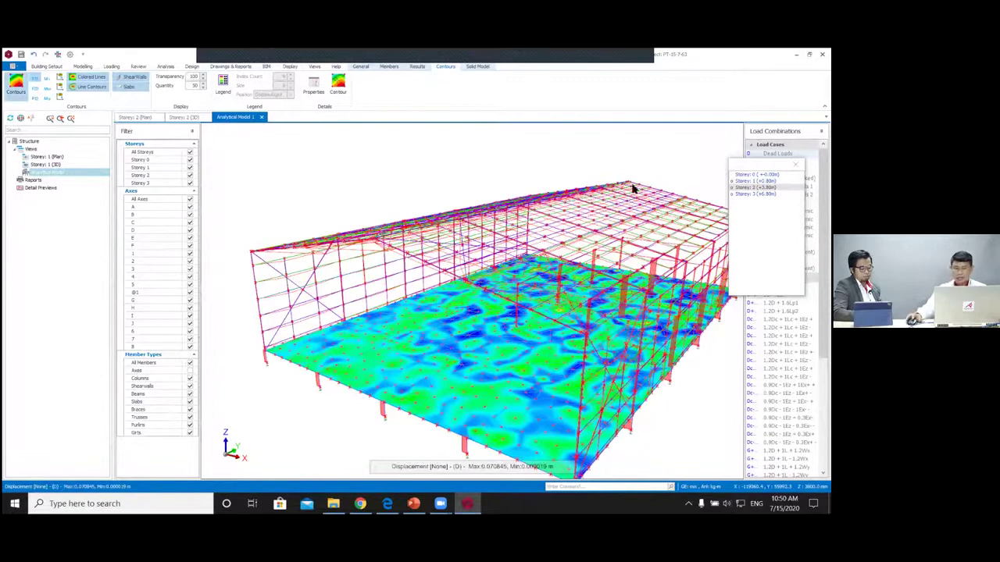
pyautogui.click(479, 67)
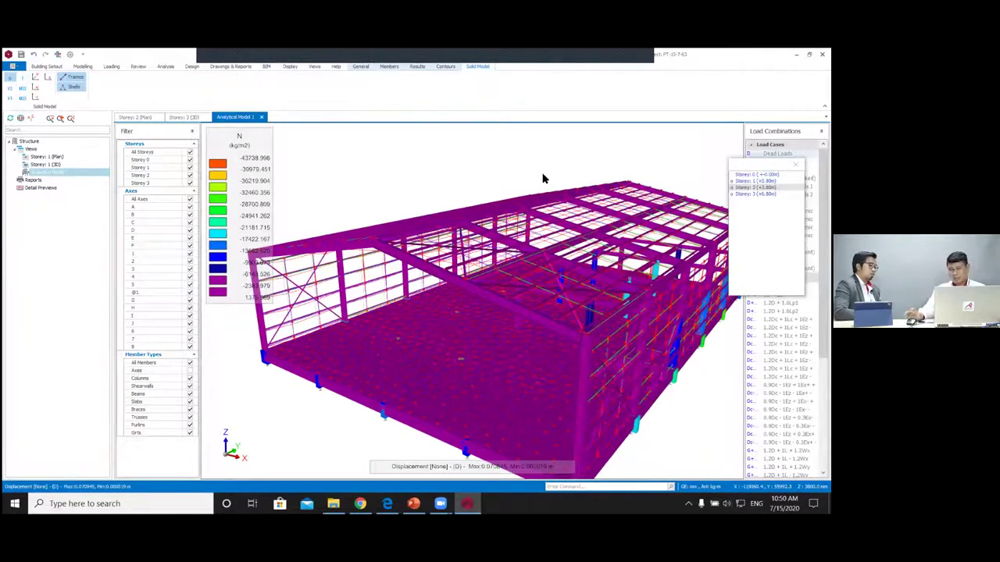
# Step: Return to the building model and show Storey 0 in the plan view
pyautogui.click(182, 118)
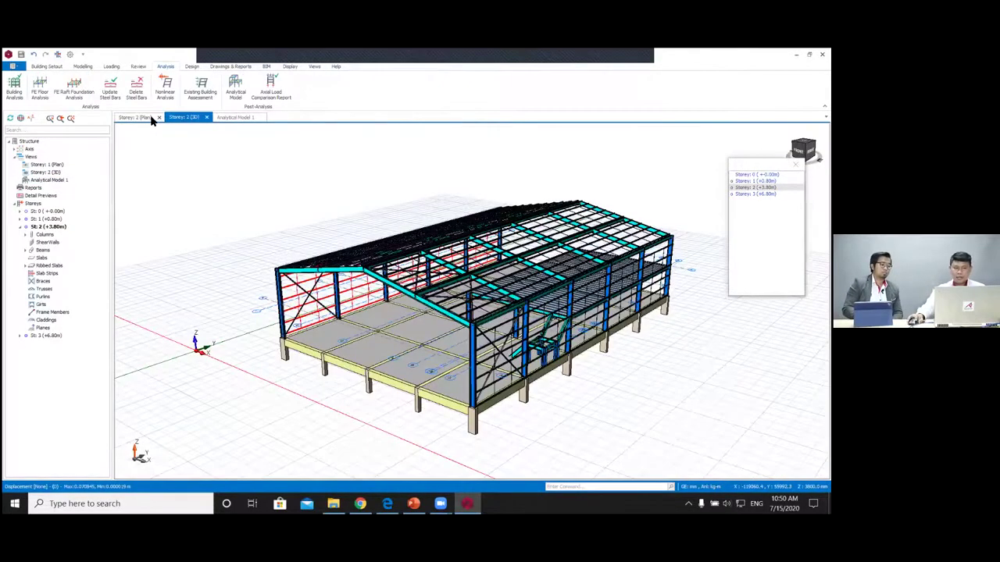
pyautogui.click(153, 118)
pyautogui.click(191, 119)
pyautogui.scroll(3, 433, 303)
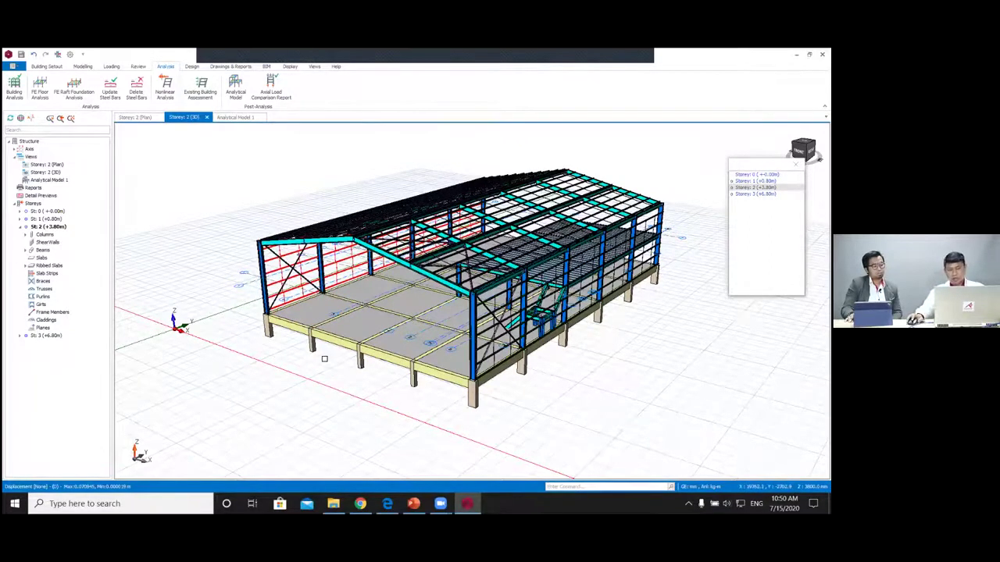
pyautogui.click(58, 212)
pyautogui.doubleClick(60, 165)
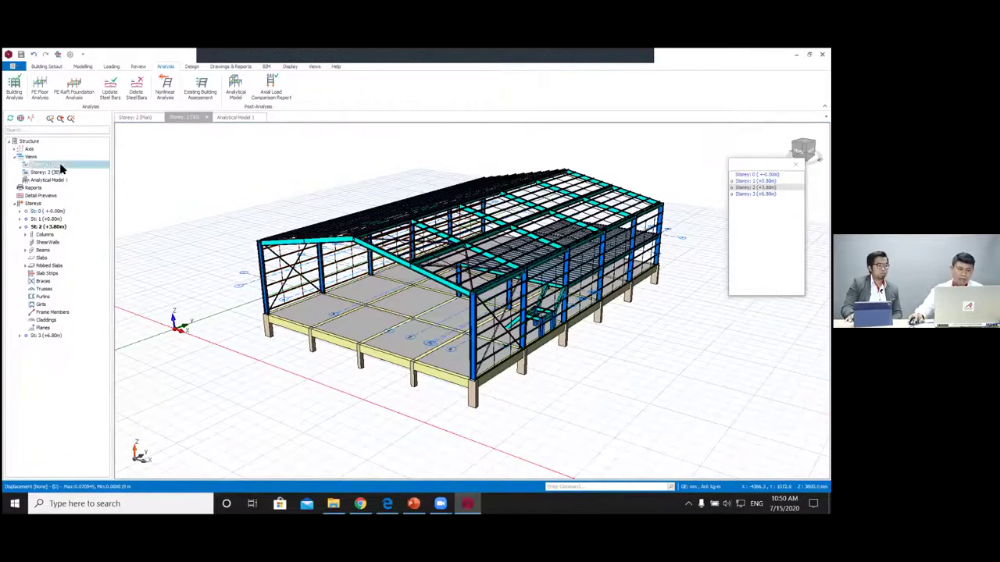
pyautogui.click(58, 211)
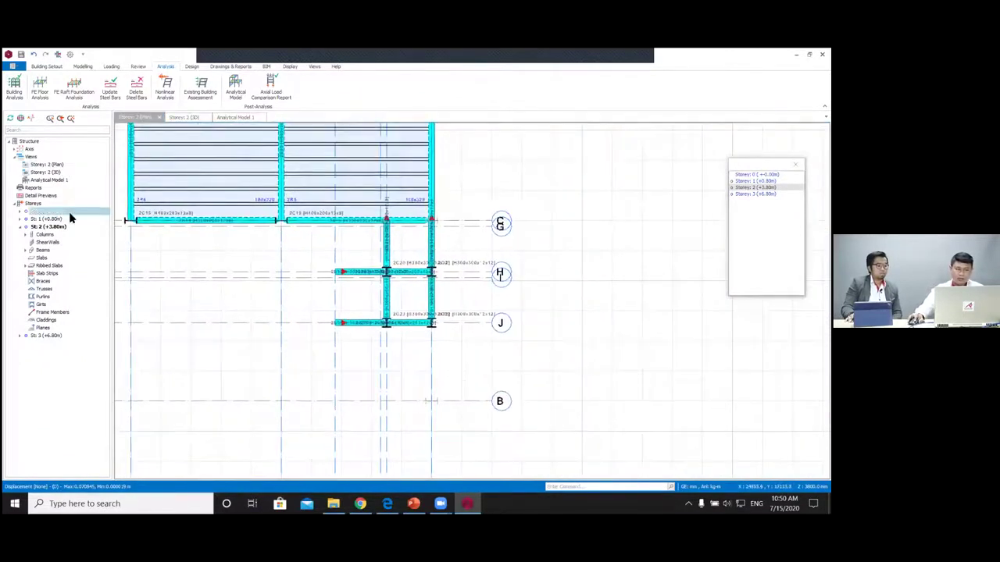
pyautogui.moveTo(455, 289); pyautogui.dragTo(500, 244, button='middle')
pyautogui.scroll(-2, 502, 245)
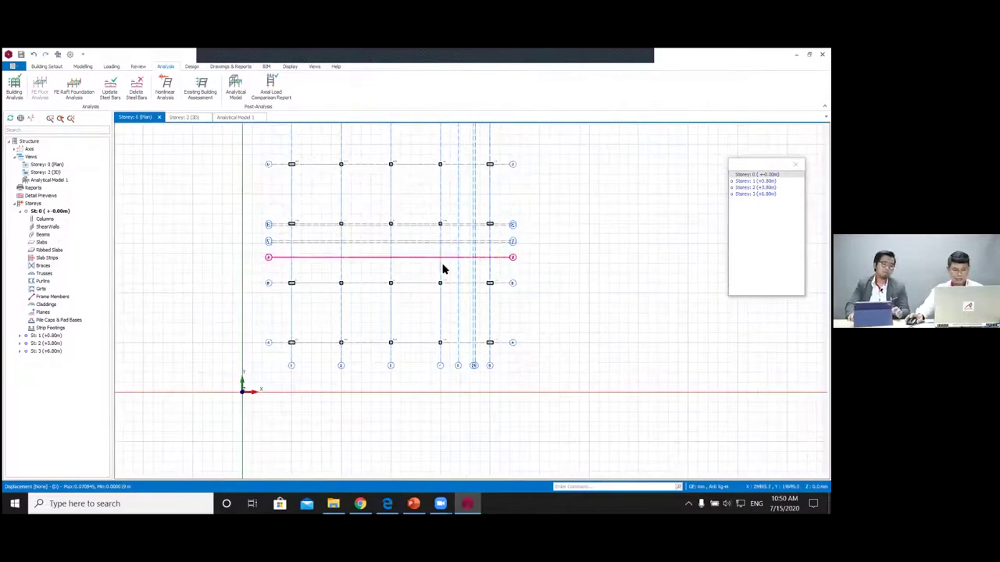
# Step: Select only the columns on the Storey 0 plan, excluding the stray line, and start the Pile Cap Batch Design for them
pyautogui.moveTo(363, 228); pyautogui.dragTo(367, 280, button='middle')
pyautogui.scroll(-3, 368, 281)
pyautogui.moveTo(334, 198); pyautogui.dragTo(337, 214, button='middle')
pyautogui.scroll(1, 337, 214)
pyautogui.moveTo(319, 182); pyautogui.dragTo(449, 371)
pyautogui.scroll(5, 448, 371)
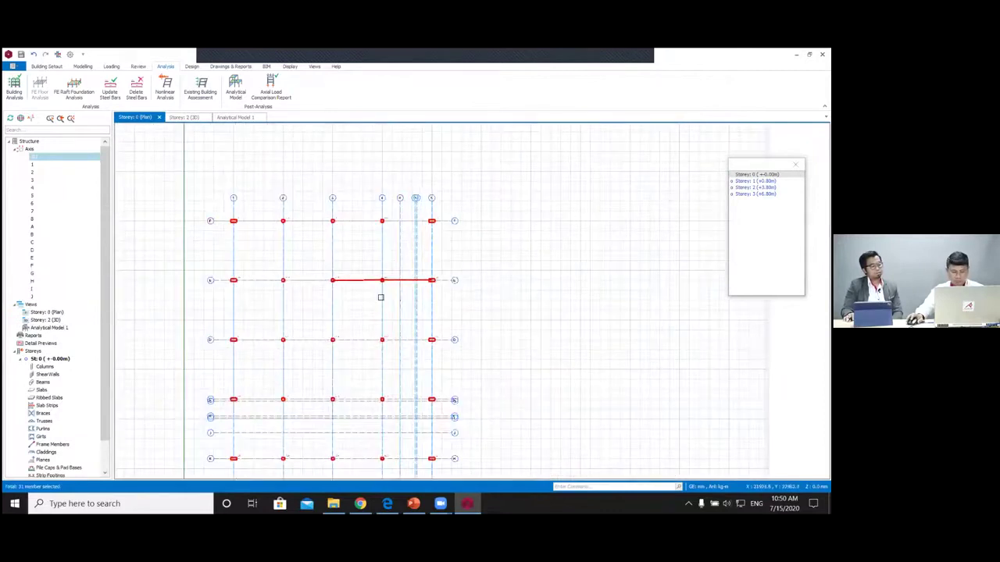
pyautogui.keyDown('ctrl'); pyautogui.click(409, 281); pyautogui.keyUp('ctrl')
pyautogui.scroll(2, 407, 289)
pyautogui.scroll(-3, 417, 255)
pyautogui.scroll(3, 442, 267)
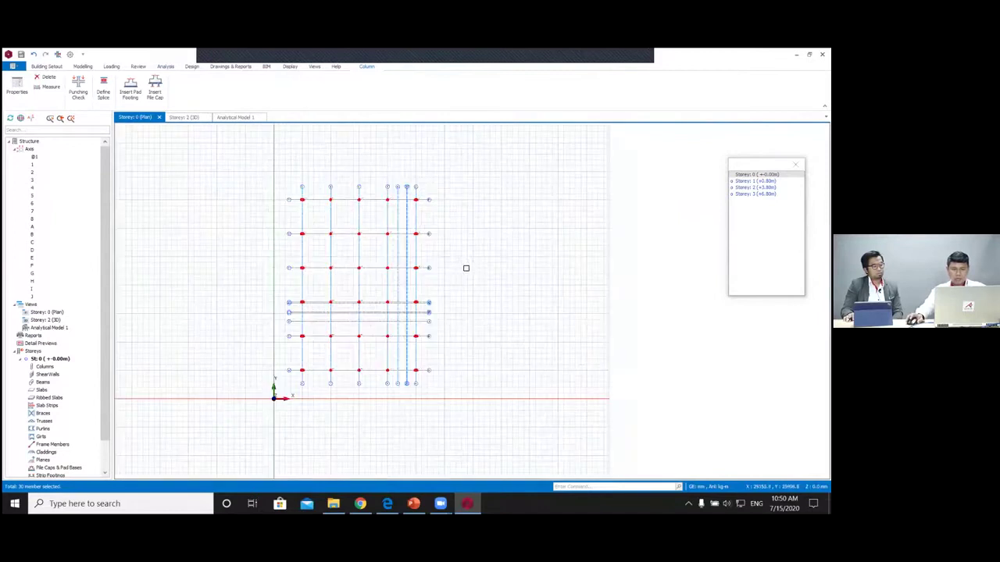
pyautogui.rightClick(481, 247)
pyautogui.click(518, 274)
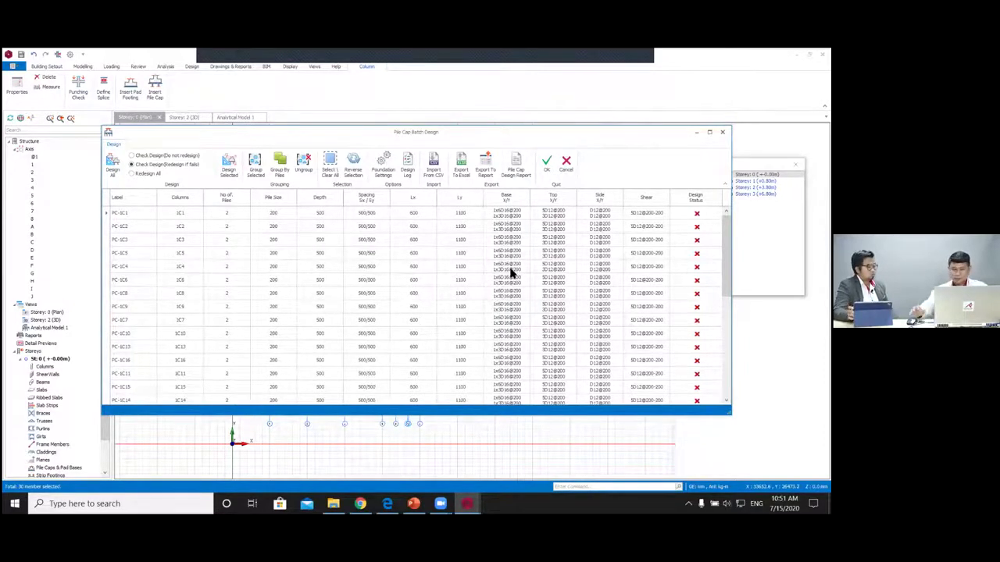
# Step: In the pile cap settings, set ultimate compression capacity to 46000 kg, tension capacity to 4600 kg and both pile spacing factors to 3.0
pyautogui.click(383, 171)
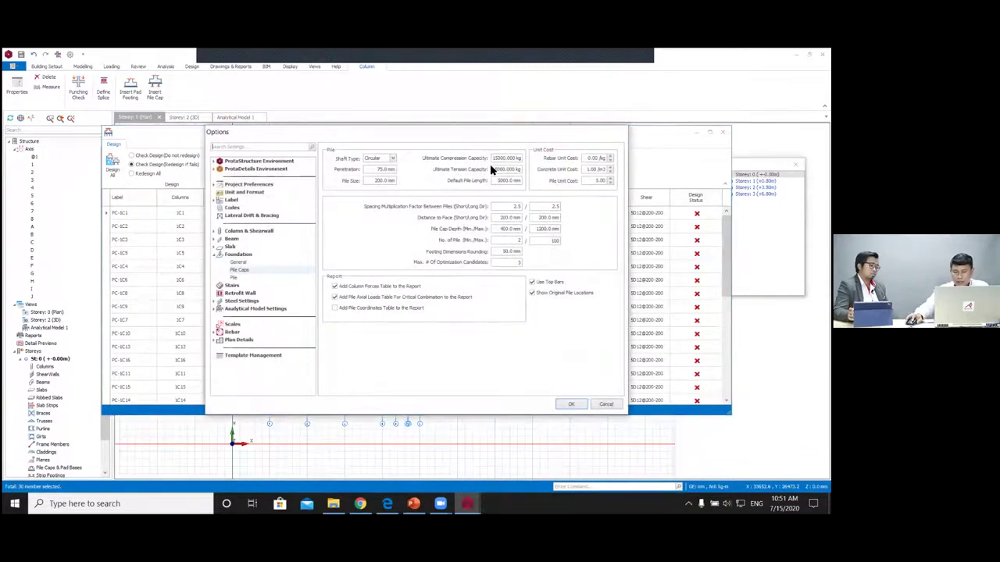
pyautogui.moveTo(494, 158); pyautogui.dragTo(567, 159)
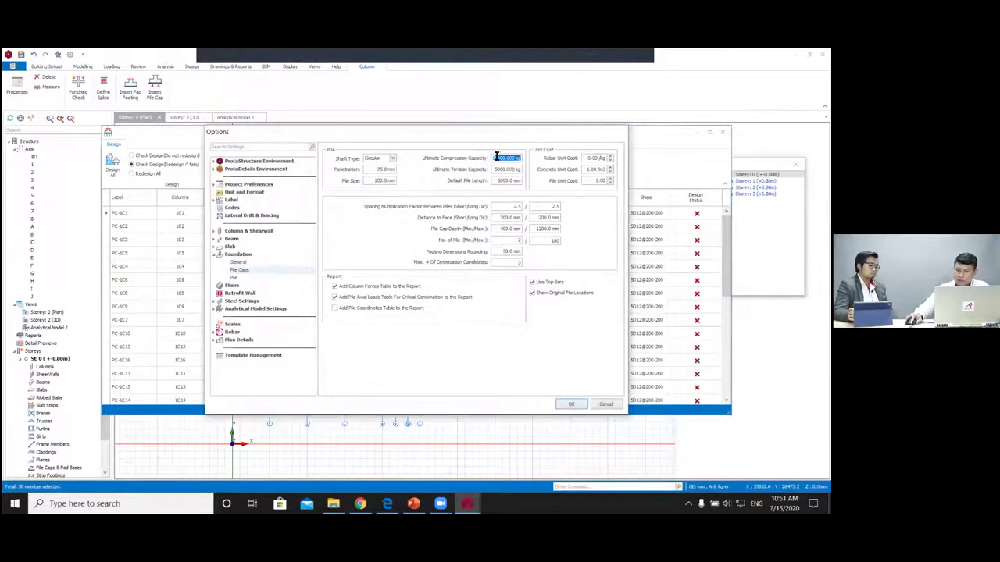
pyautogui.moveTo(494, 157); pyautogui.dragTo(573, 157)
pyautogui.write('46000')
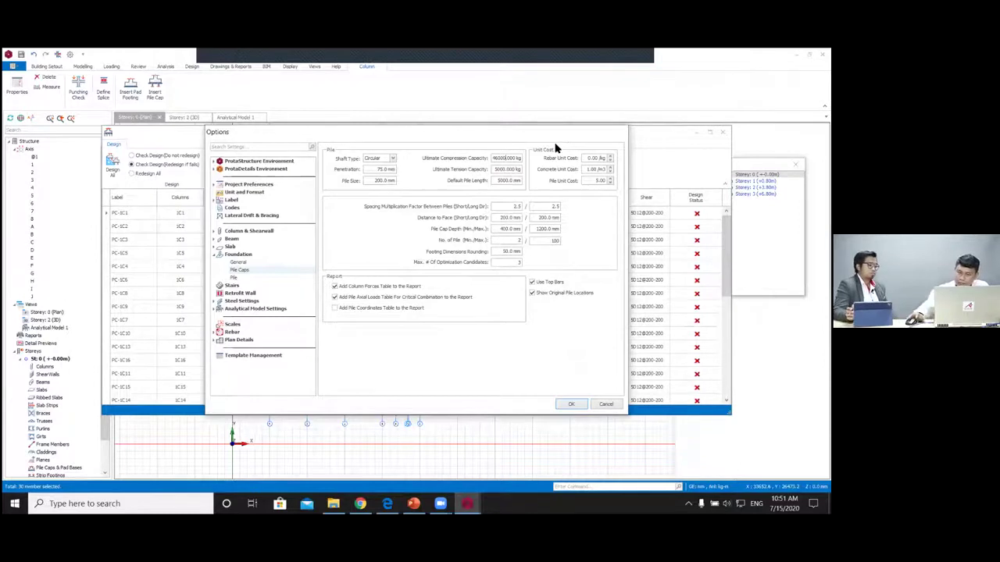
pyautogui.moveTo(496, 170); pyautogui.dragTo(557, 162)
pyautogui.write('4600')
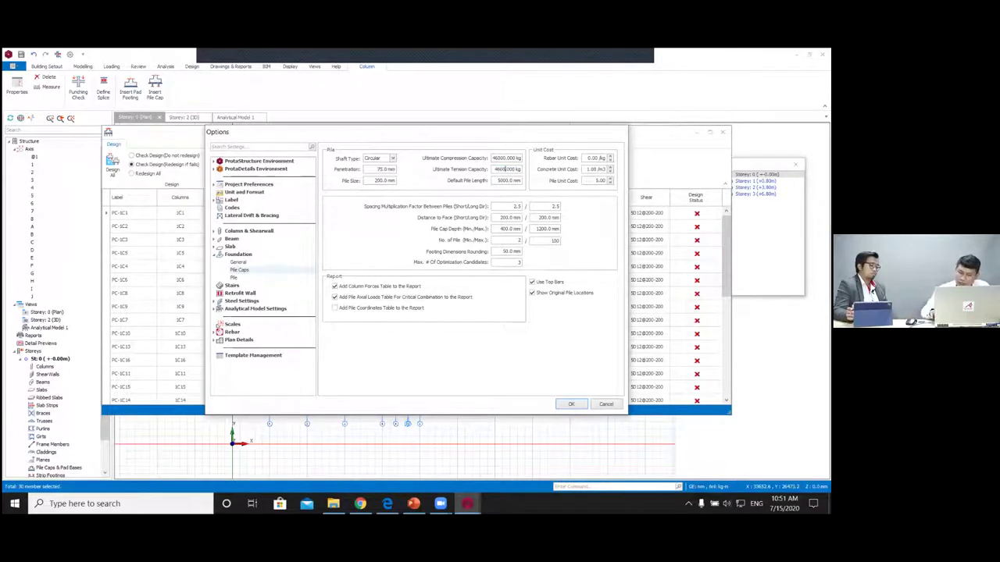
pyautogui.moveTo(507, 207); pyautogui.dragTo(600, 211)
pyautogui.write('3')
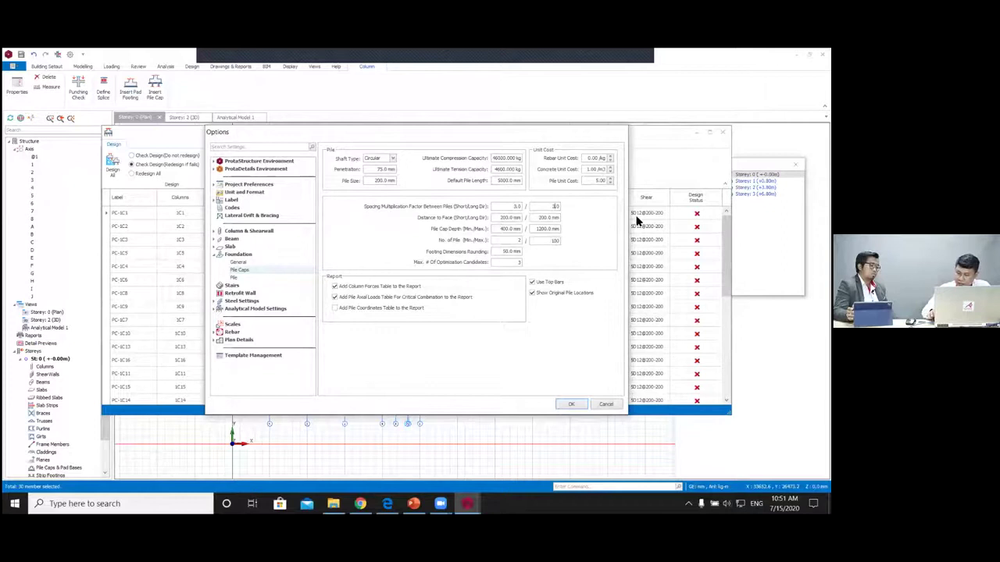
# Step: Set the minimum pile count to 1, edit the allowable soil stress ultimate strength factor, set the pile size to 350 mm and apply the settings
pyautogui.moveTo(514, 240); pyautogui.dragTo(565, 240)
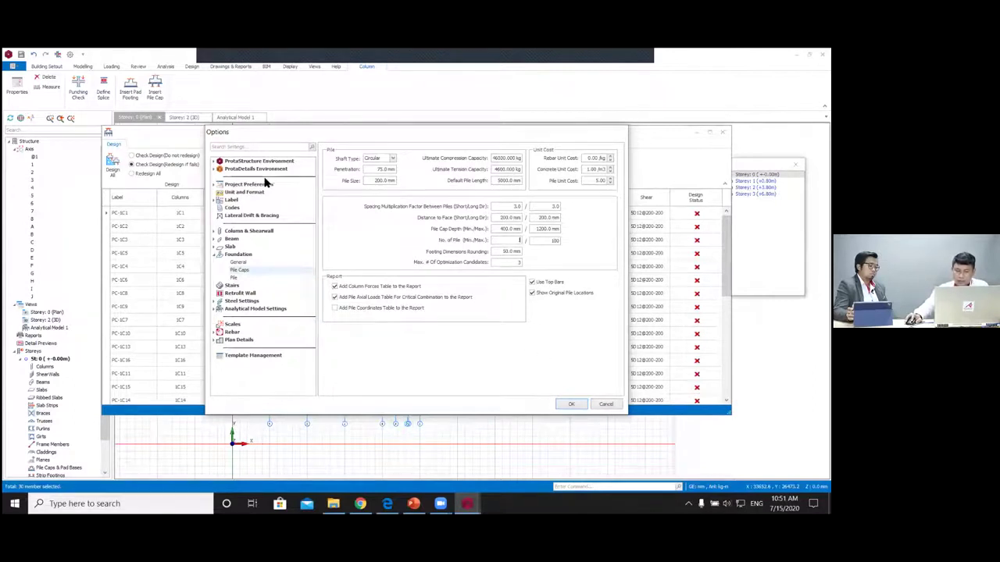
pyautogui.click(239, 263)
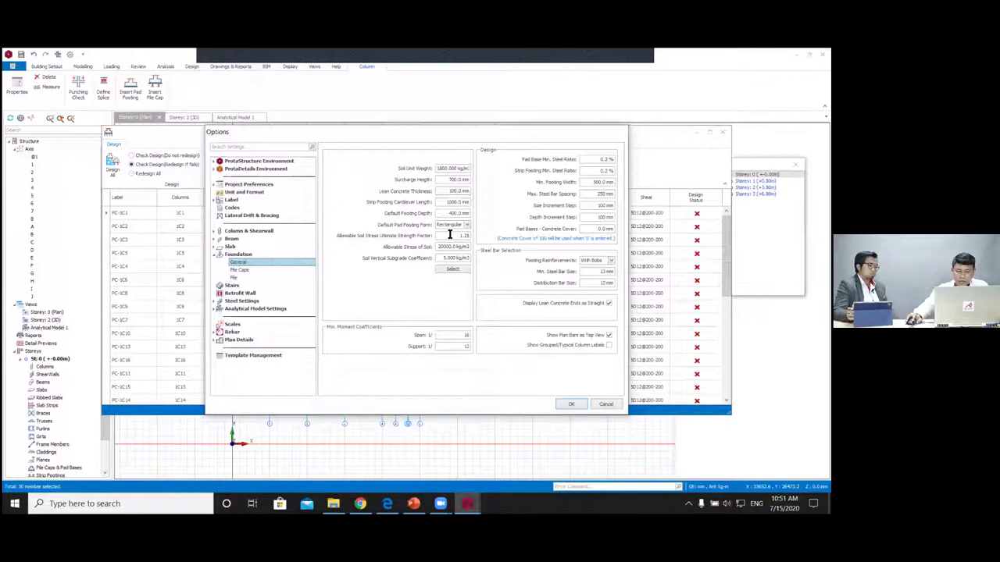
pyautogui.click(451, 236)
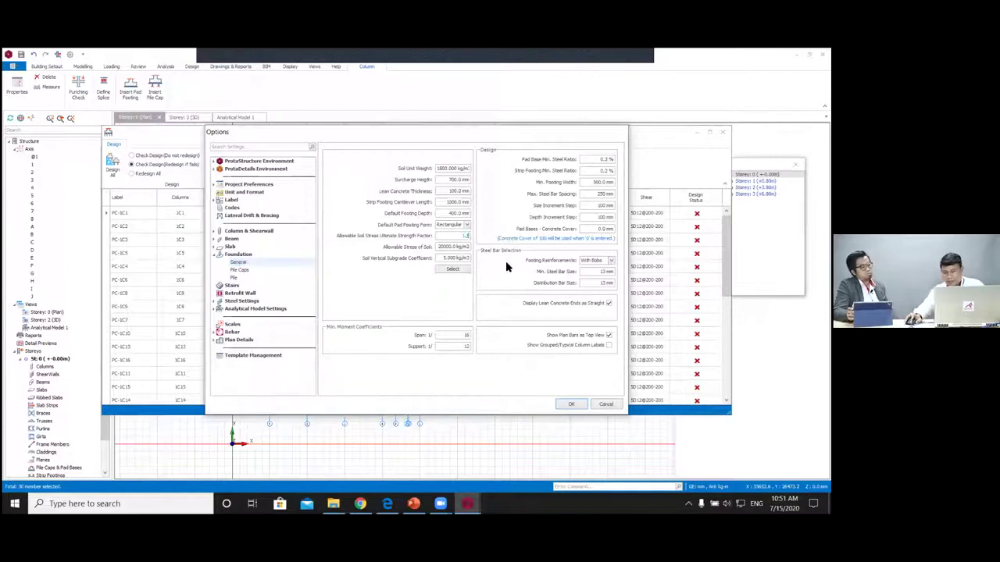
pyautogui.click(239, 269)
pyautogui.click(375, 179)
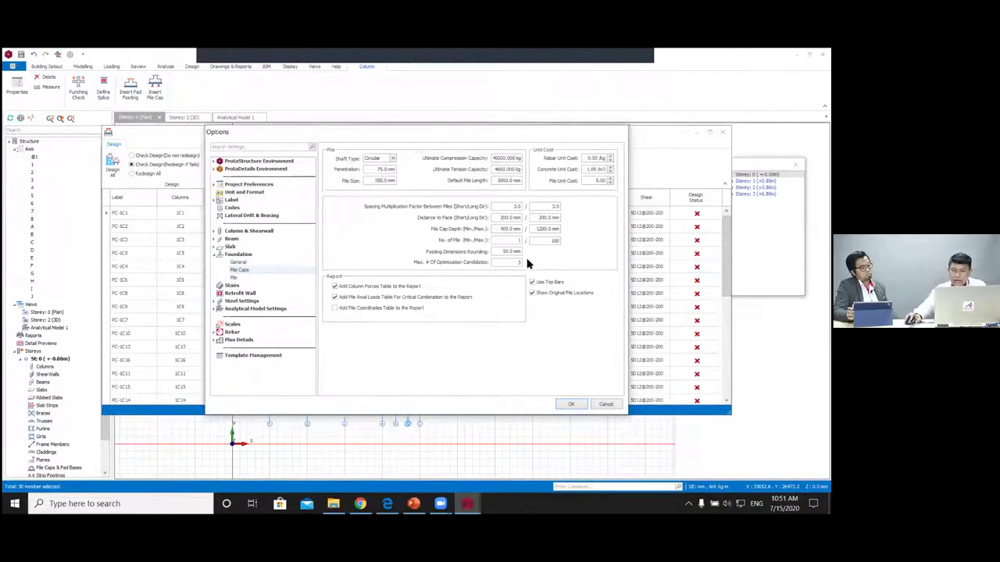
pyautogui.click(570, 404)
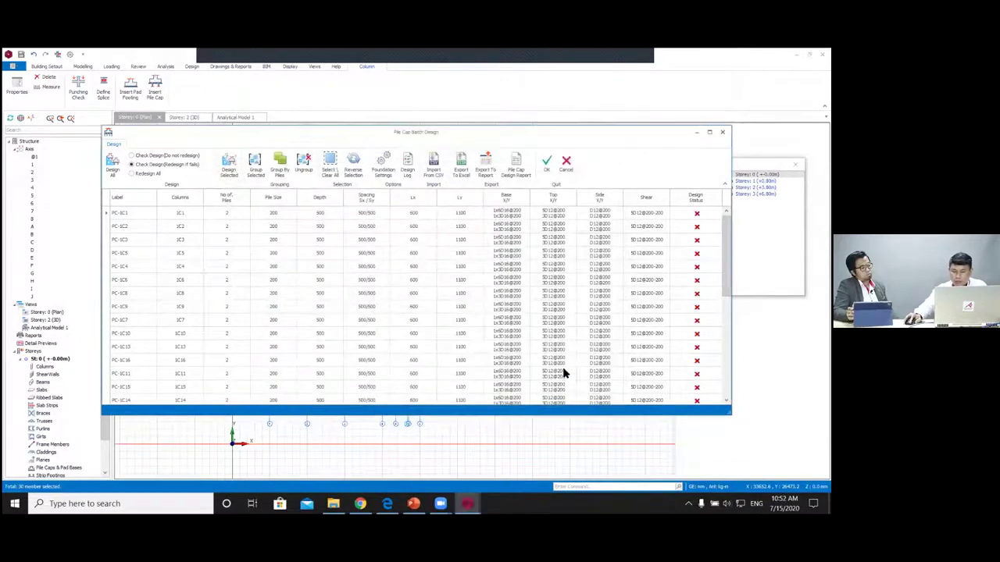